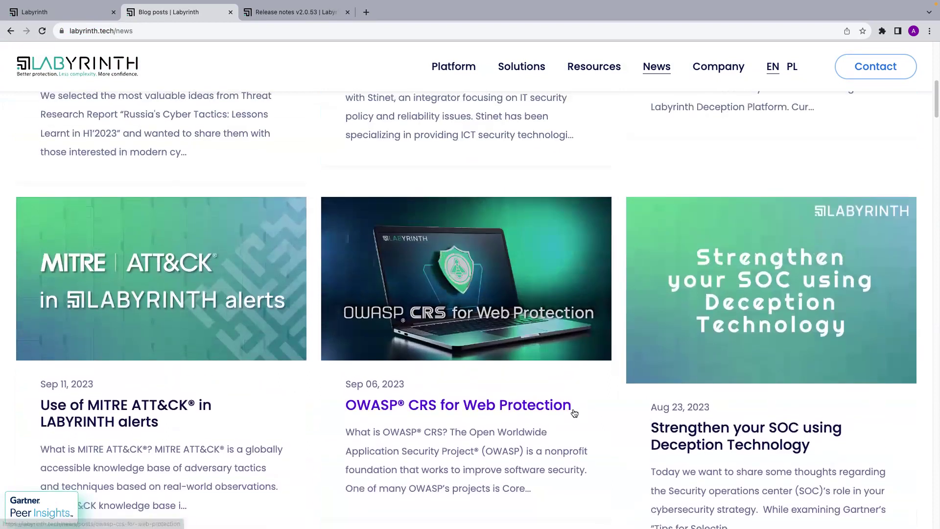
Open Release notes v2.0.52 in a new tab.
{"action": "scroll", "coordinate": [574, 414], "scroll_direction": "down", "scroll_amount": 10}
{"action": "scroll", "coordinate": [574, 415], "scroll_direction": "up", "scroll_amount": 10}
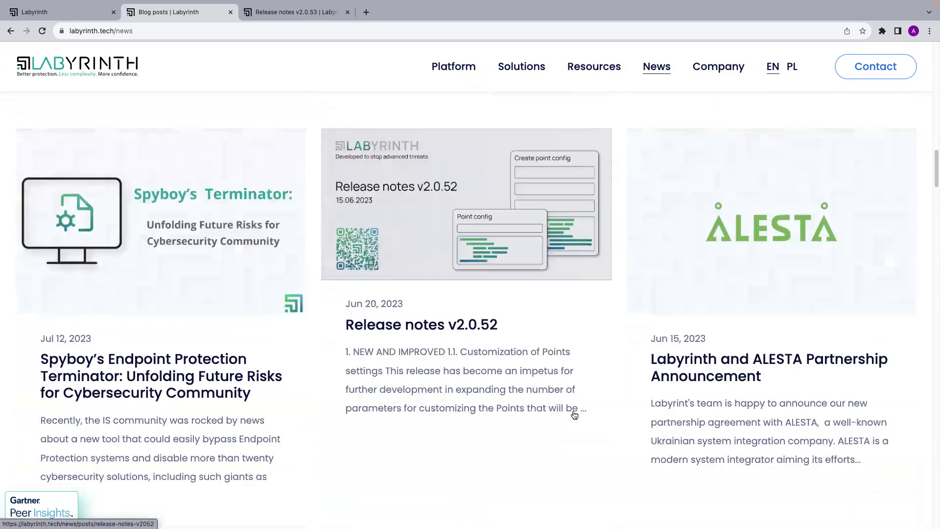
{"action": "triple_click", "coordinate": [433, 324]}
{"action": "right_click", "coordinate": [434, 325]}
{"action": "left_click", "coordinate": [467, 329]}
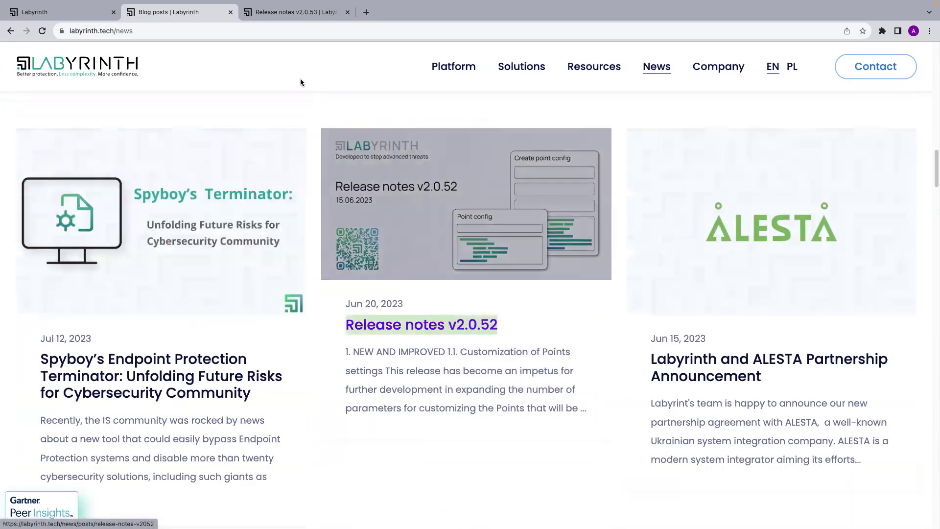
Close the v2.0.53, v2.0.52 and Blog posts tabs.
{"action": "left_click", "coordinate": [281, 14]}
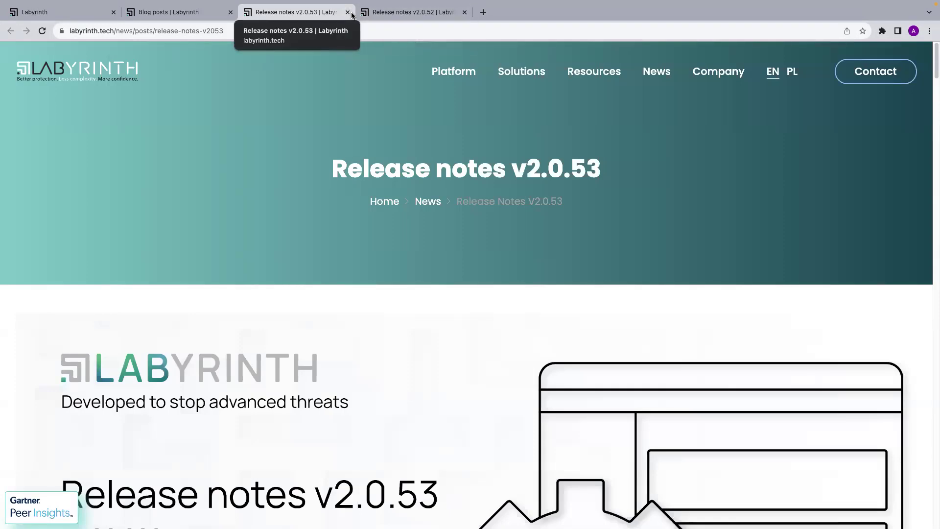
{"action": "left_click", "coordinate": [351, 14]}
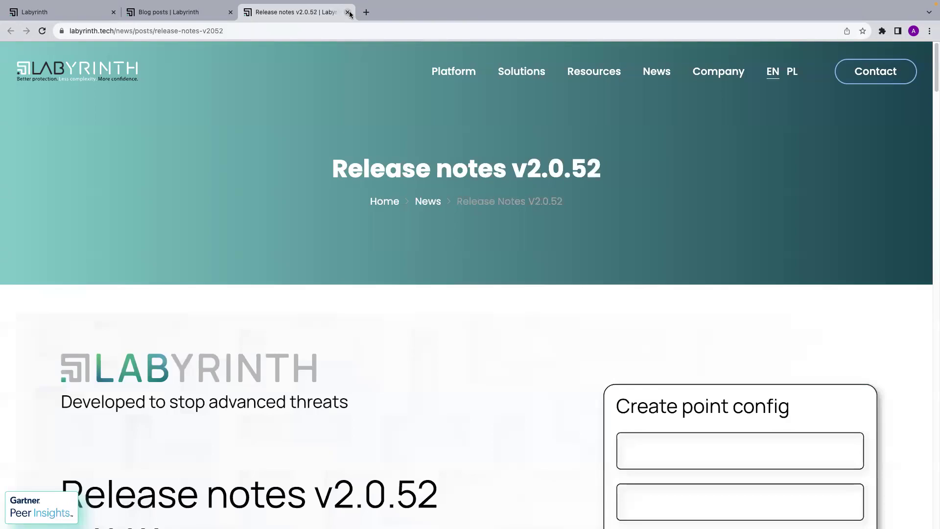
{"action": "left_click", "coordinate": [351, 14]}
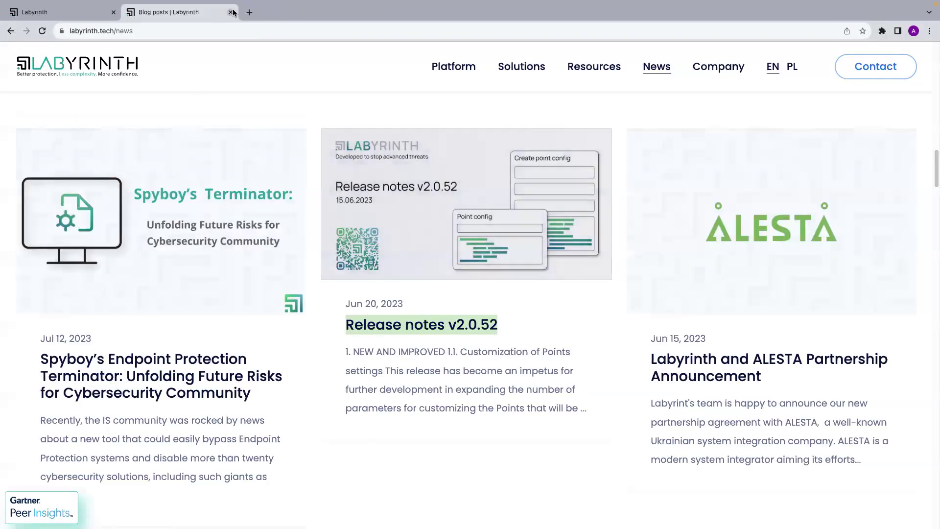
{"action": "left_click", "coordinate": [231, 12]}
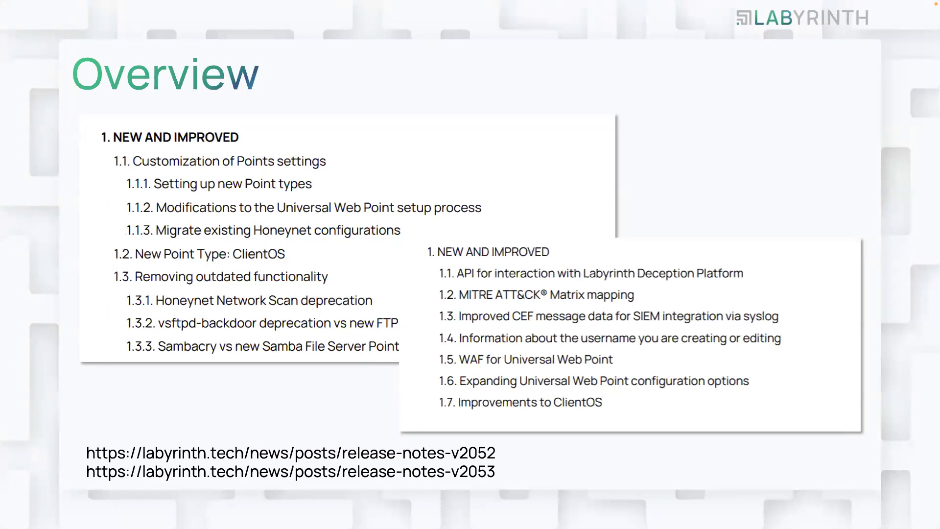
Advance from the Overview slide to the 'Creating custom Point types' slide.
{"action": "left_click", "coordinate": [562, 293]}
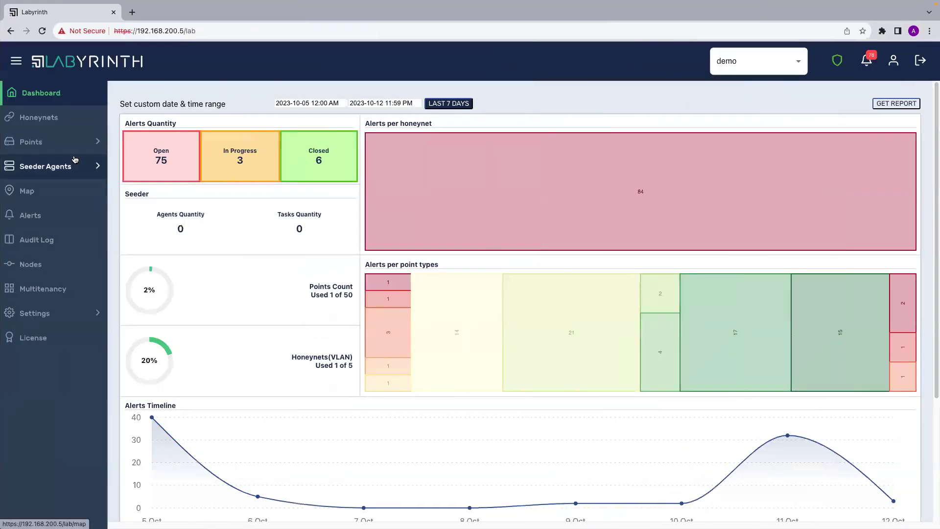
Open Points > Types and browse the Point Type Bases list.
{"action": "left_click", "coordinate": [73, 142]}
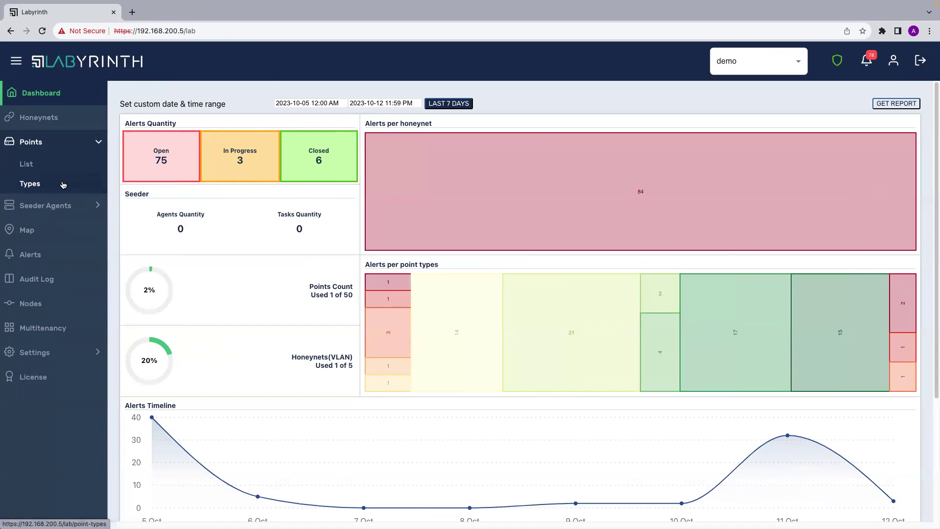
{"action": "left_click", "coordinate": [63, 184]}
{"action": "left_click", "coordinate": [221, 112]}
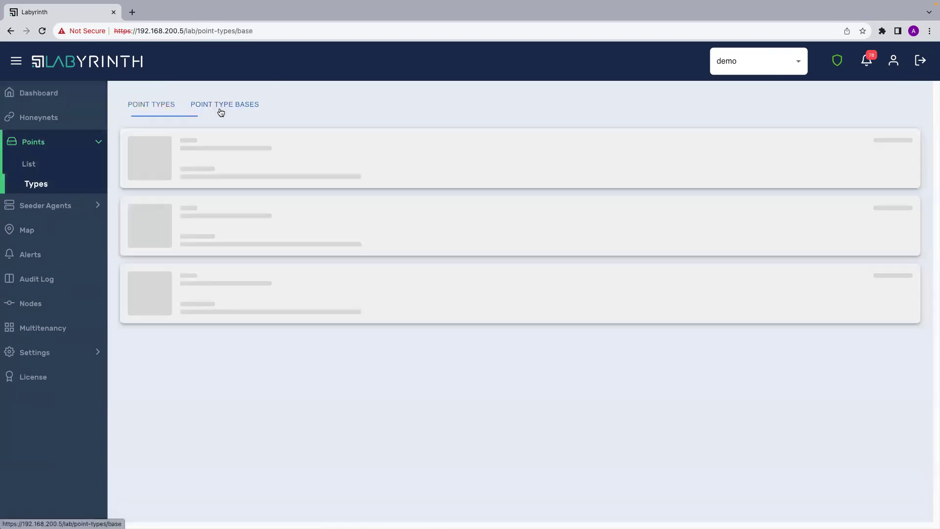
{"action": "scroll", "coordinate": [285, 253], "scroll_direction": "down", "scroll_amount": 5}
{"action": "scroll", "coordinate": [284, 253], "scroll_direction": "down", "scroll_amount": 2}
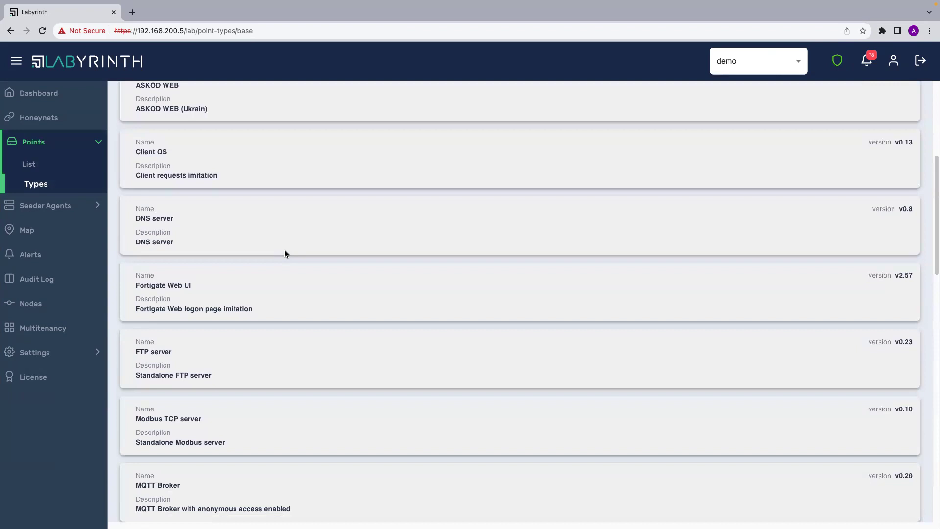
{"action": "scroll", "coordinate": [283, 235], "scroll_direction": "up", "scroll_amount": 7}
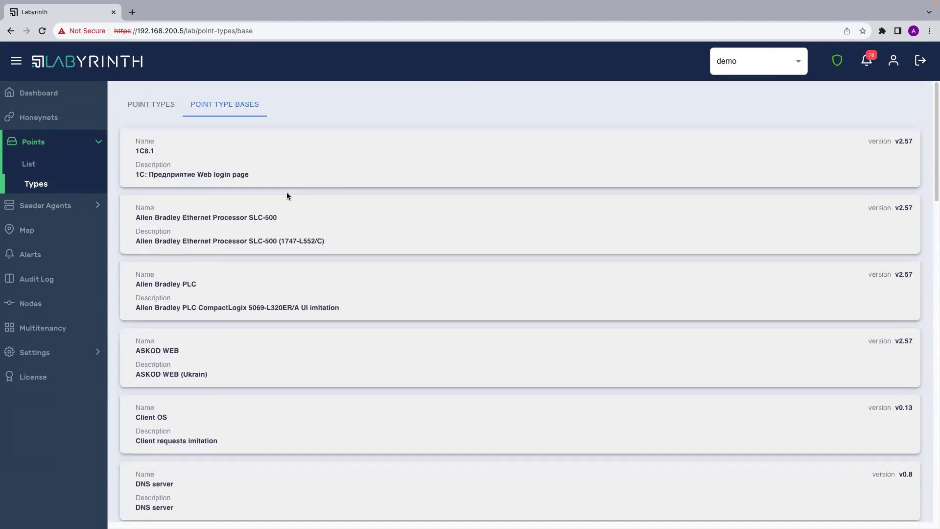
Return to the Point Types list and scroll through its entries.
{"action": "left_click", "coordinate": [161, 111]}
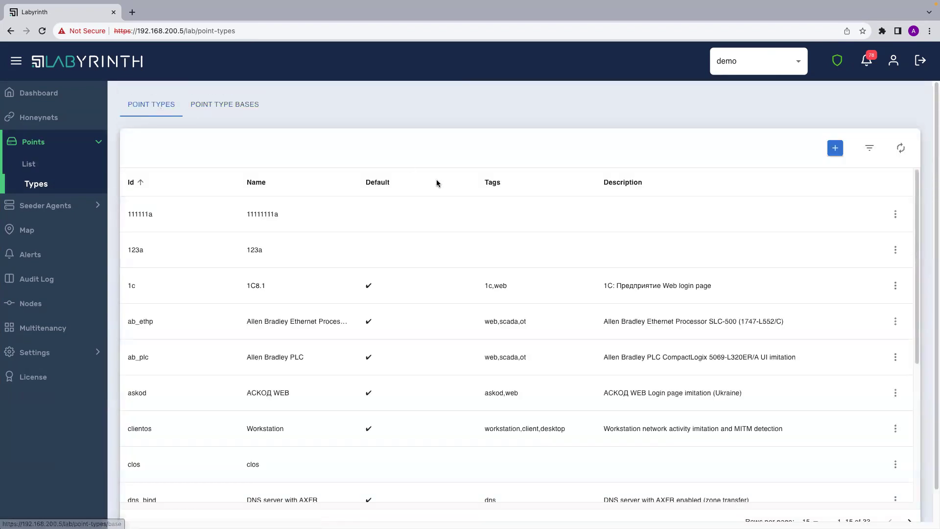
{"action": "scroll", "coordinate": [547, 308], "scroll_direction": "down", "scroll_amount": 1}
{"action": "scroll", "coordinate": [547, 307], "scroll_direction": "down", "scroll_amount": 2}
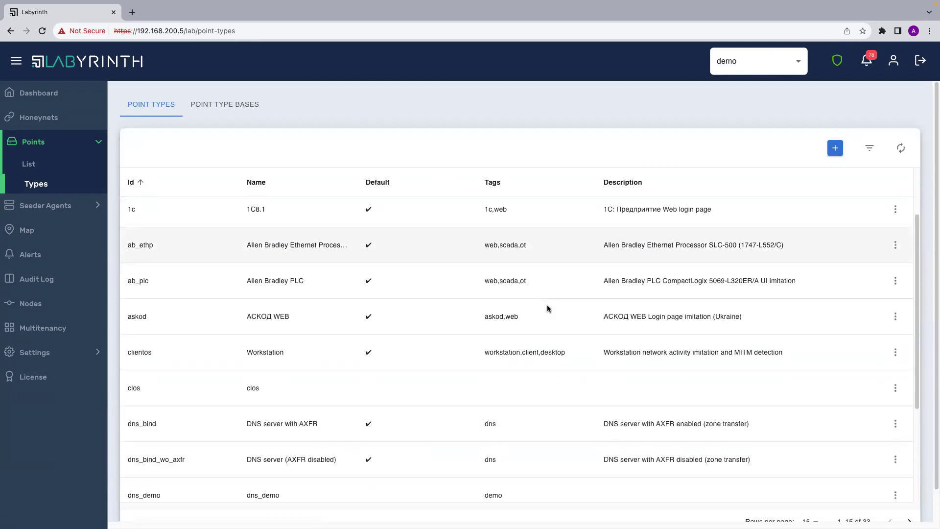
{"action": "scroll", "coordinate": [547, 308], "scroll_direction": "down", "scroll_amount": 1}
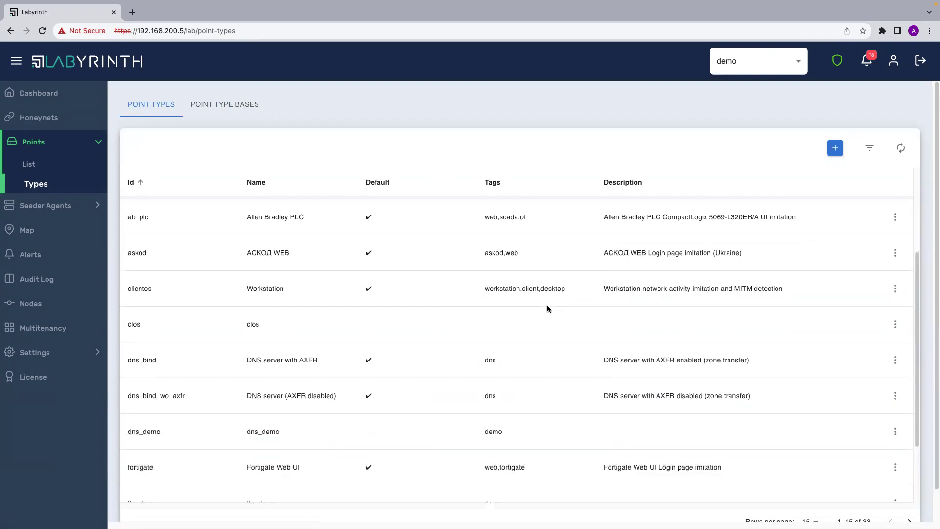
{"action": "left_click_drag", "start_coordinate": [127, 328], "coordinate": [314, 330]}
{"action": "left_click", "coordinate": [314, 330]}
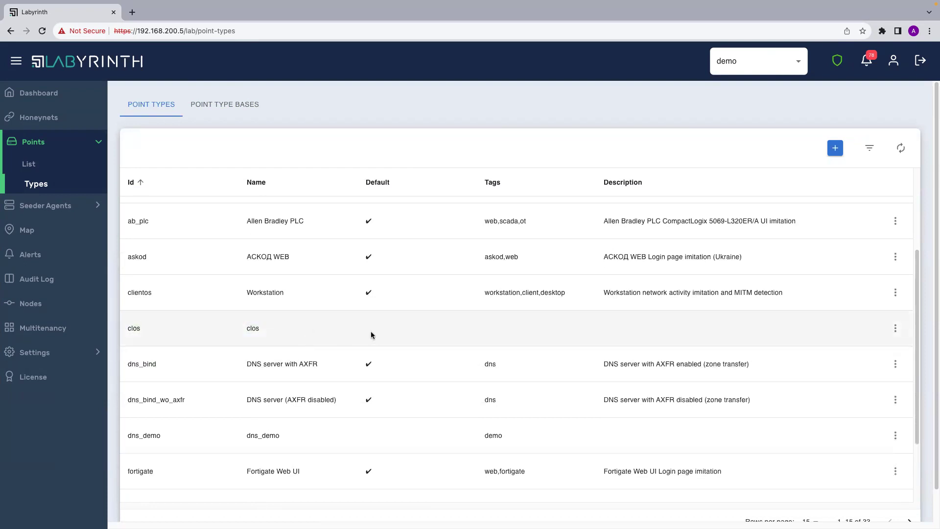
{"action": "scroll", "coordinate": [377, 290], "scroll_direction": "up", "scroll_amount": 4}
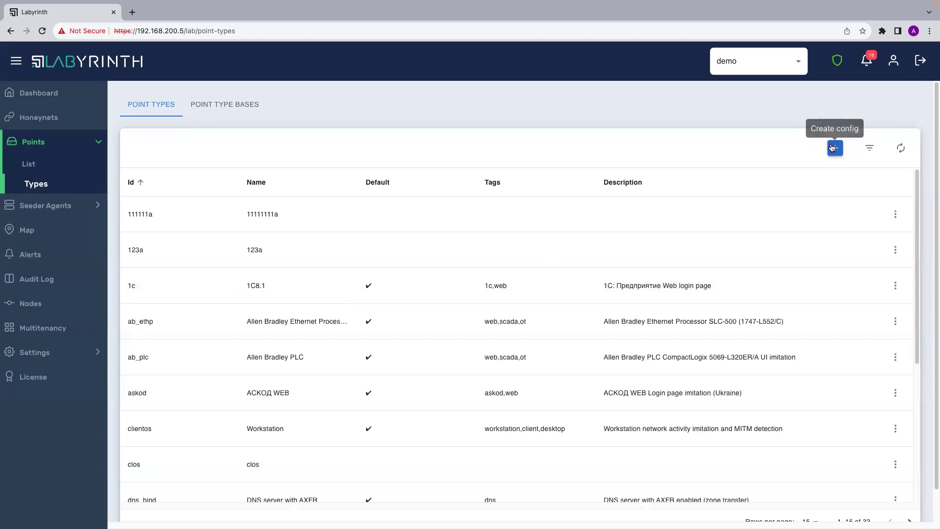
Open the Create point config form, dismiss it, then reopen it empty.
{"action": "left_click", "coordinate": [833, 149]}
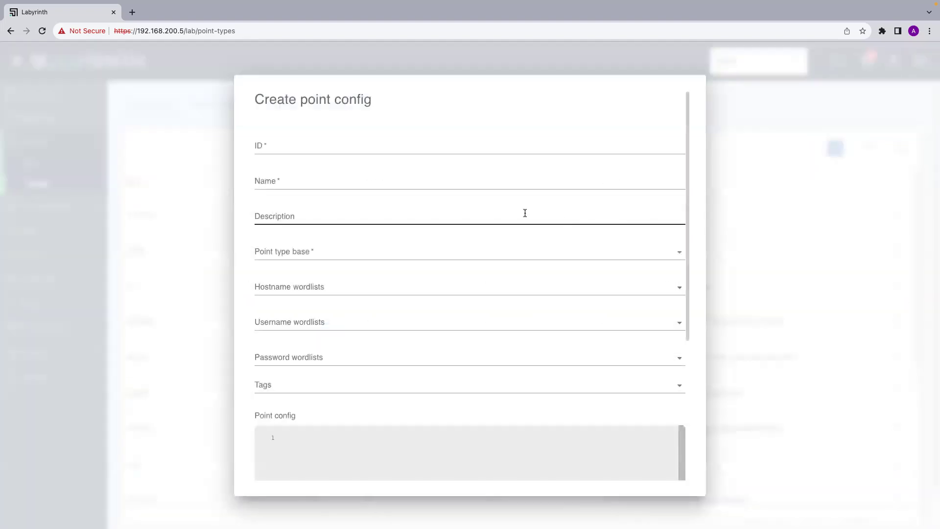
{"action": "scroll", "coordinate": [364, 318], "scroll_direction": "up", "scroll_amount": 1}
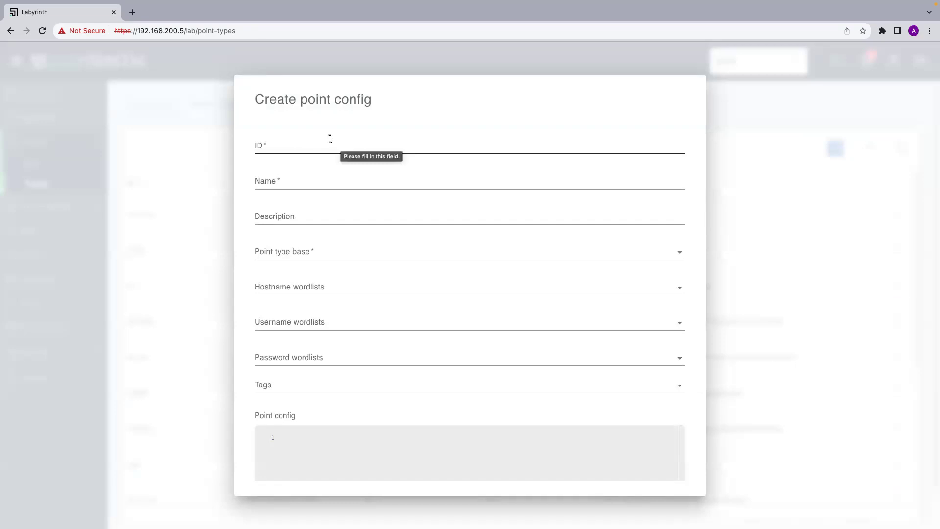
{"action": "left_click", "coordinate": [175, 212]}
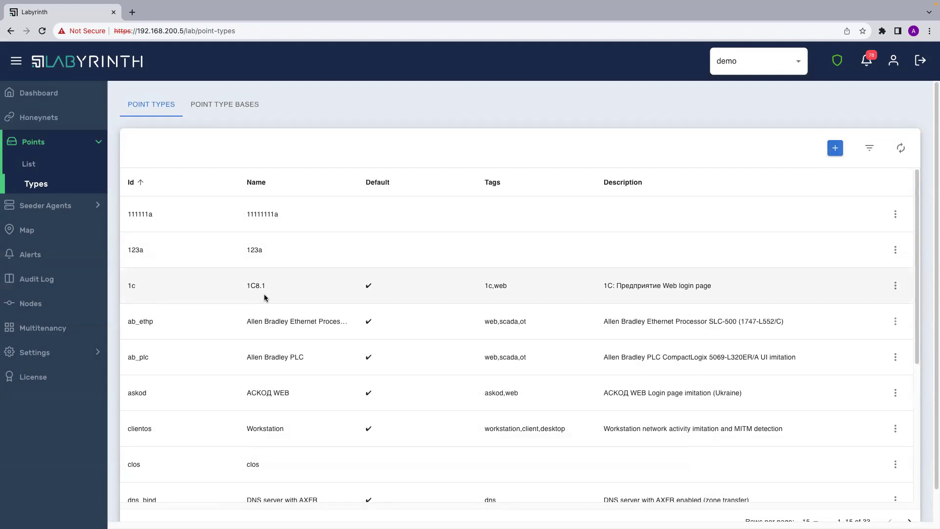
{"action": "left_click", "coordinate": [835, 148]}
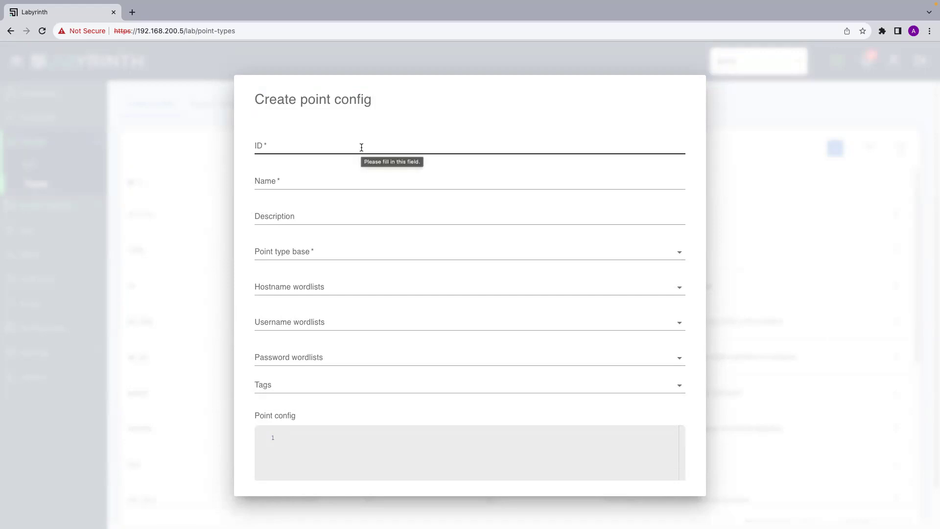
Enter uwp_demo as both the ID and the Name of the point config.
{"action": "left_click", "coordinate": [361, 147]}
{"action": "type", "text": "uw"}
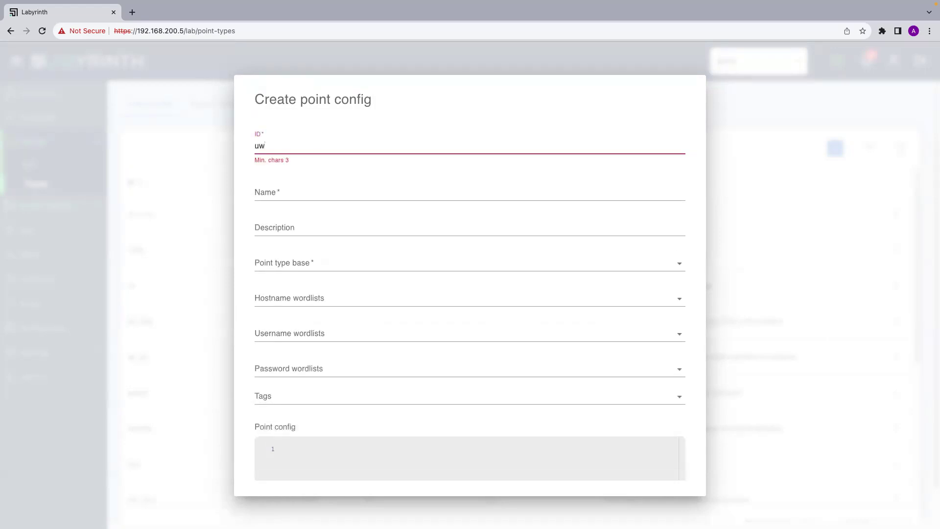
{"action": "type", "text": "p"}
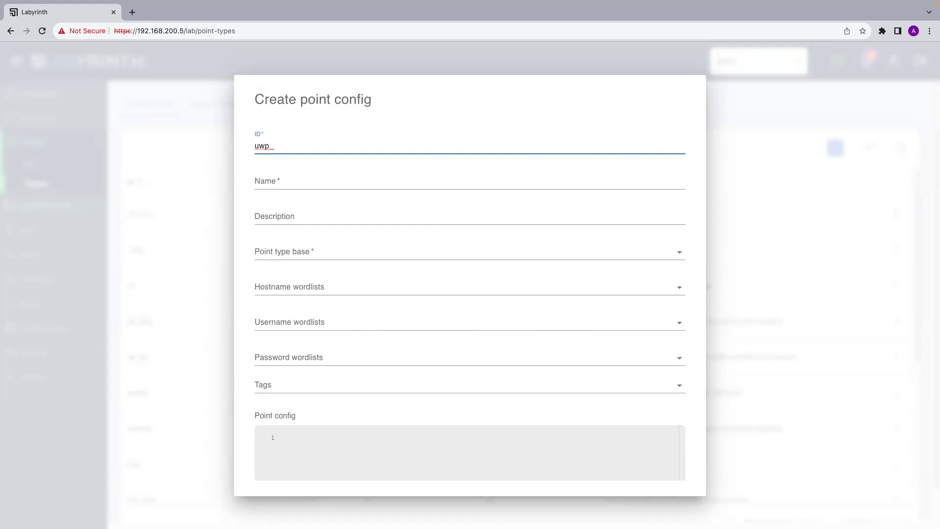
{"action": "type", "text": "_demo"}
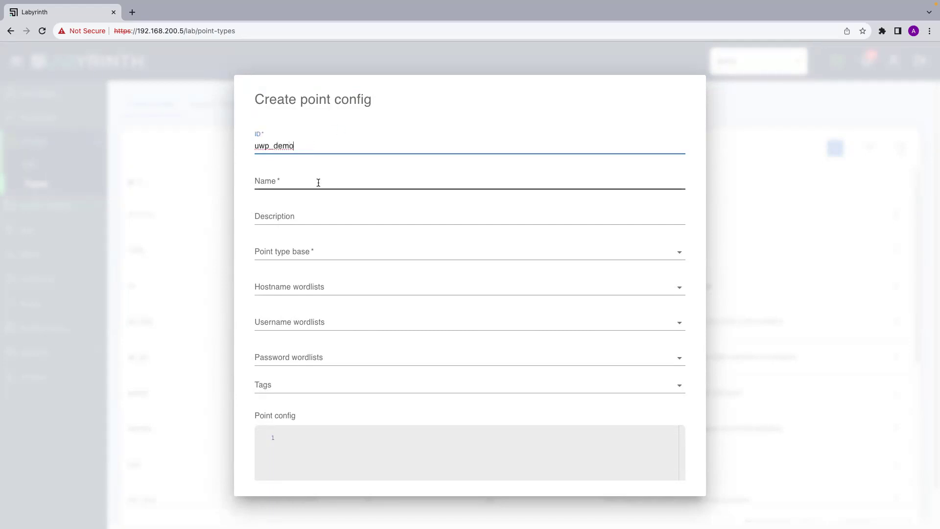
{"action": "left_click_drag", "start_coordinate": [308, 147], "coordinate": [244, 145]}
{"action": "key", "text": "ctrl+c"}
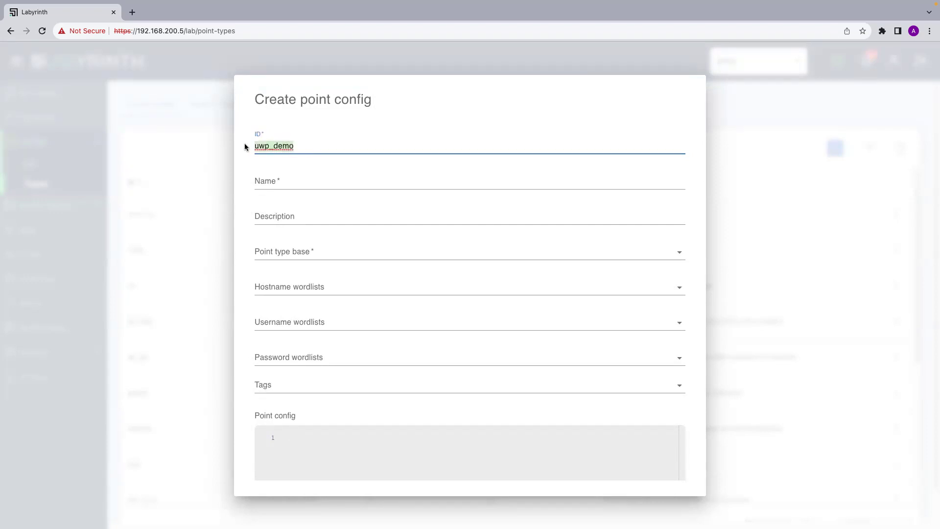
{"action": "left_click", "coordinate": [253, 185]}
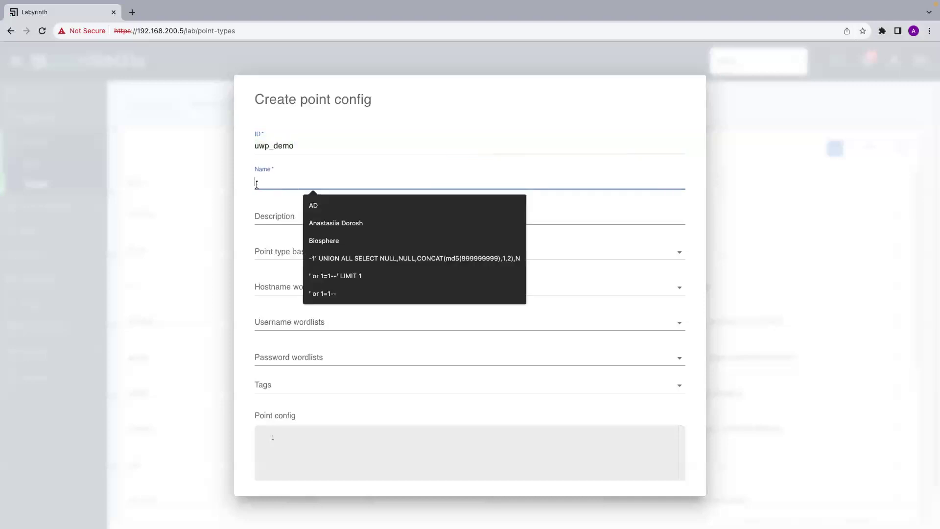
{"action": "key", "text": "ctrl+v"}
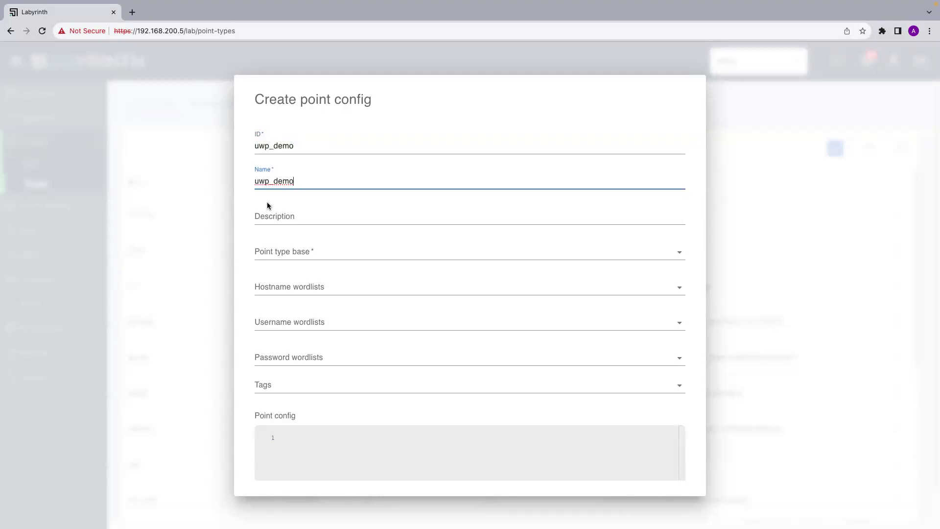
Scroll through the form and open the Point type base dropdown.
{"action": "scroll", "coordinate": [286, 182], "scroll_direction": "down", "scroll_amount": 1}
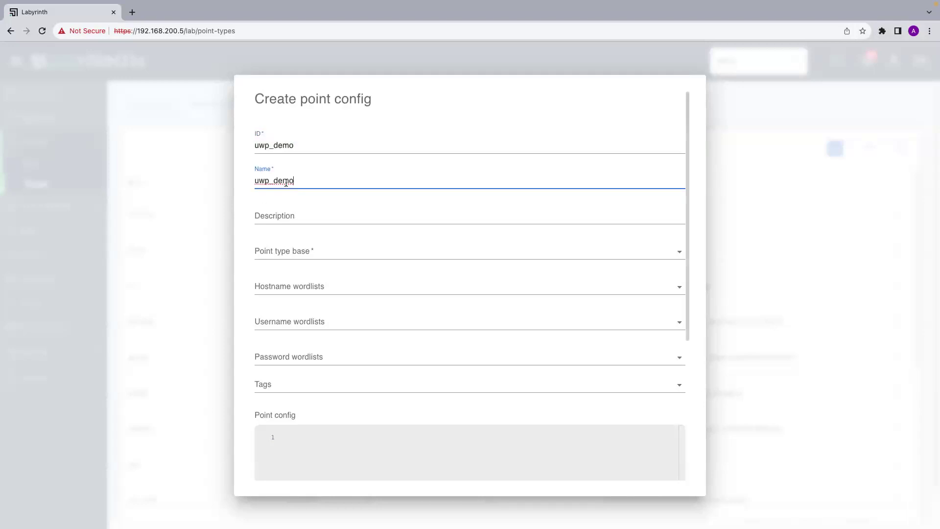
{"action": "scroll", "coordinate": [285, 182], "scroll_direction": "down", "scroll_amount": 2}
{"action": "scroll", "coordinate": [286, 182], "scroll_direction": "up", "scroll_amount": 1}
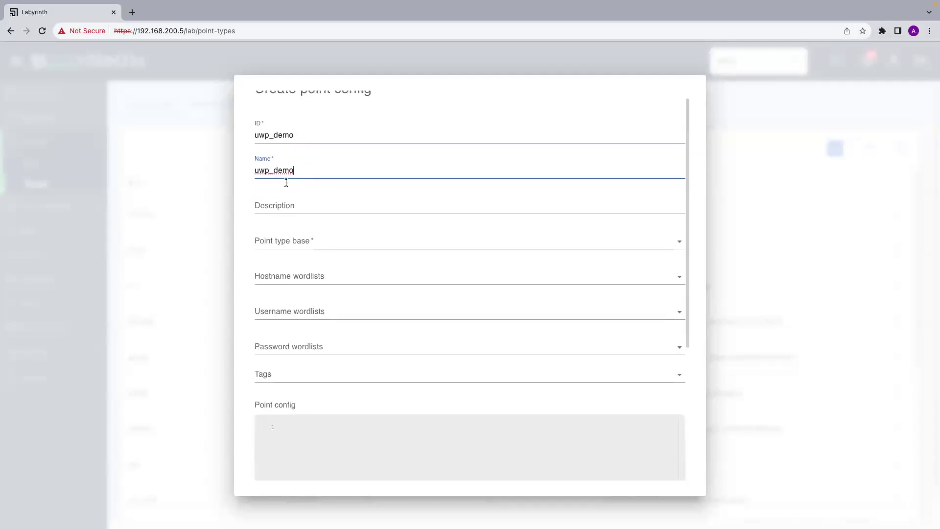
{"action": "scroll", "coordinate": [294, 195], "scroll_direction": "up", "scroll_amount": 1}
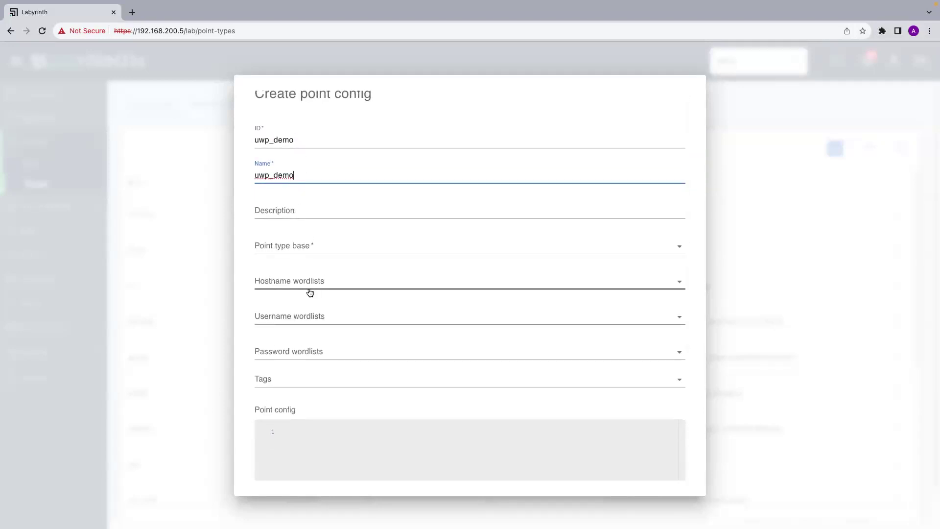
{"action": "scroll", "coordinate": [310, 292], "scroll_direction": "down", "scroll_amount": 1}
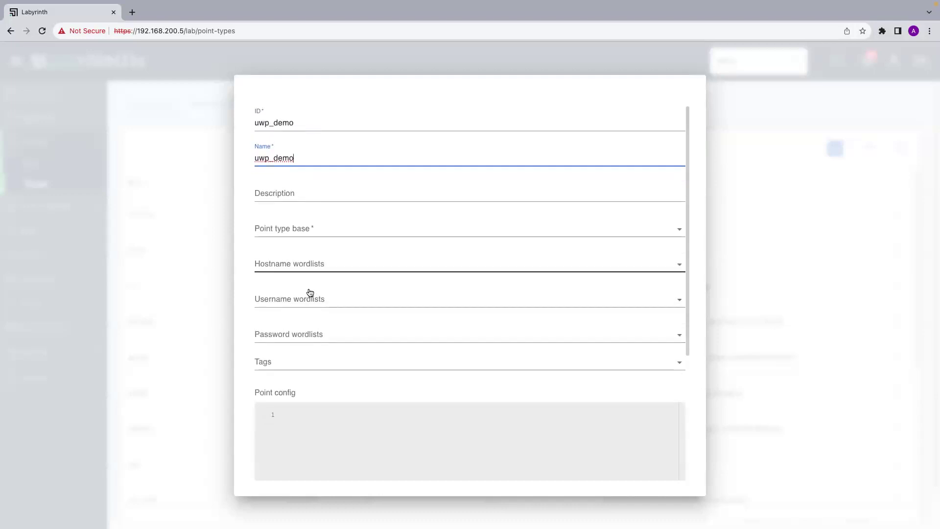
{"action": "scroll", "coordinate": [310, 292], "scroll_direction": "down", "scroll_amount": 2}
{"action": "scroll", "coordinate": [309, 292], "scroll_direction": "down", "scroll_amount": 2}
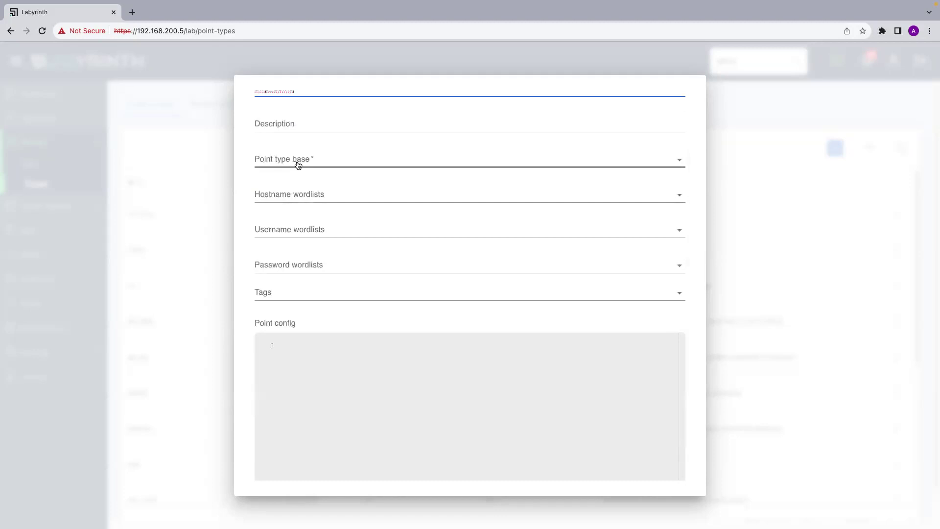
{"action": "scroll", "coordinate": [297, 164], "scroll_direction": "up", "scroll_amount": 5}
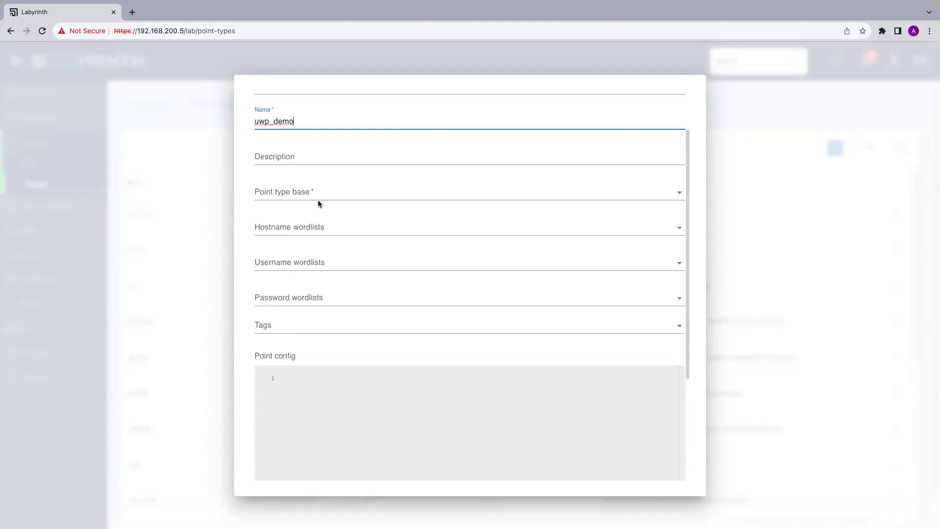
{"action": "left_click", "coordinate": [322, 255]}
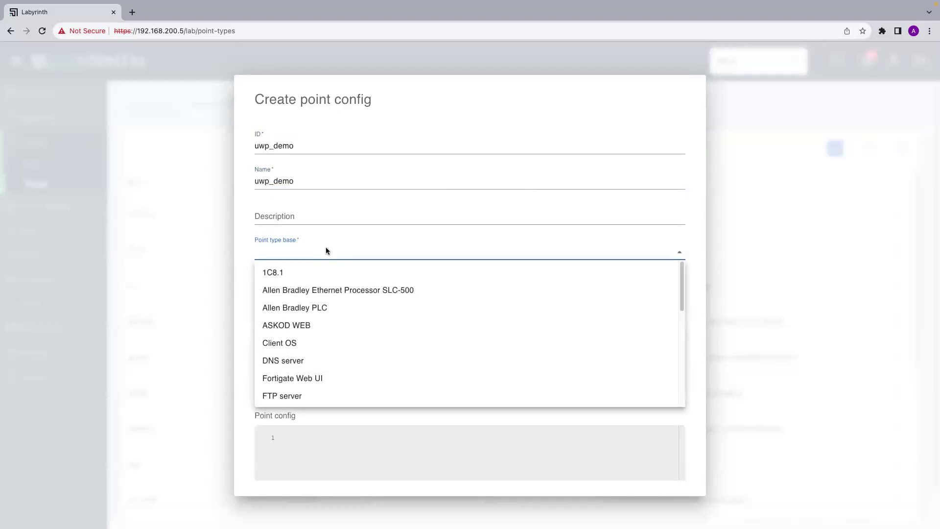
Choose Universal WEB Point as the base and review its loaded config template.
{"action": "left_click", "coordinate": [278, 254]}
{"action": "left_click", "coordinate": [277, 254]}
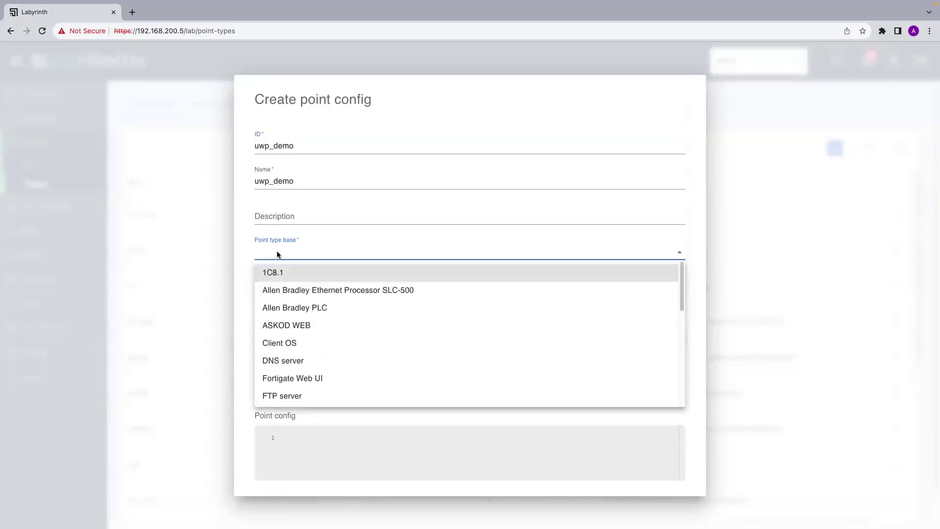
{"action": "key", "text": "u"}
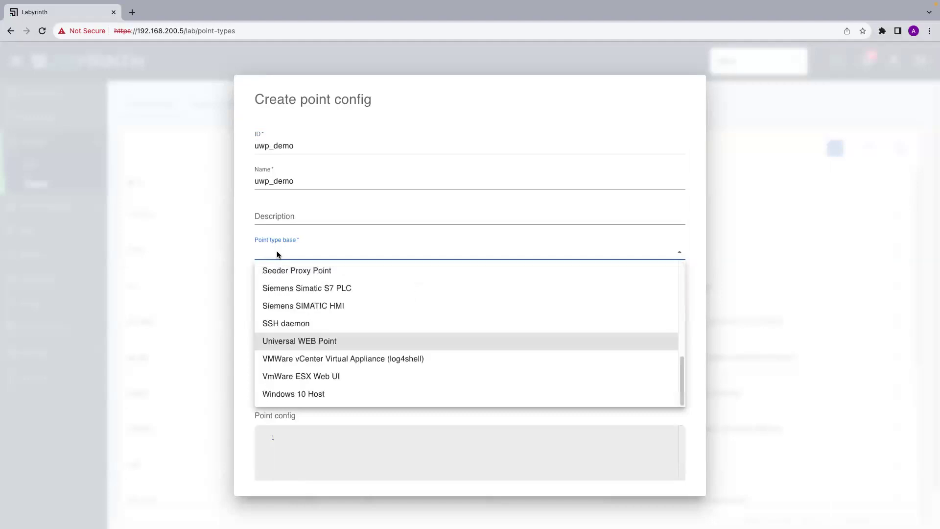
{"action": "left_click", "coordinate": [274, 338]}
{"action": "scroll", "coordinate": [389, 306], "scroll_direction": "down", "scroll_amount": 1}
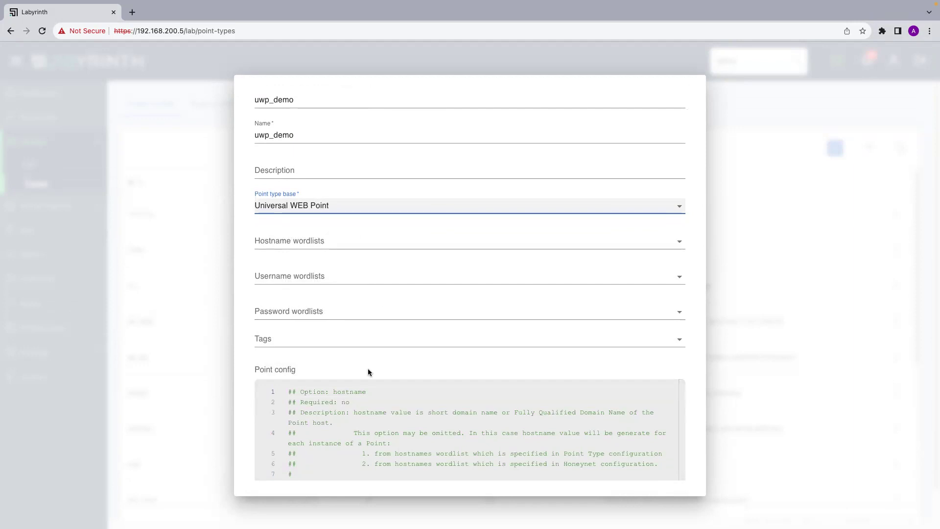
{"action": "scroll", "coordinate": [368, 371], "scroll_direction": "down", "scroll_amount": 1}
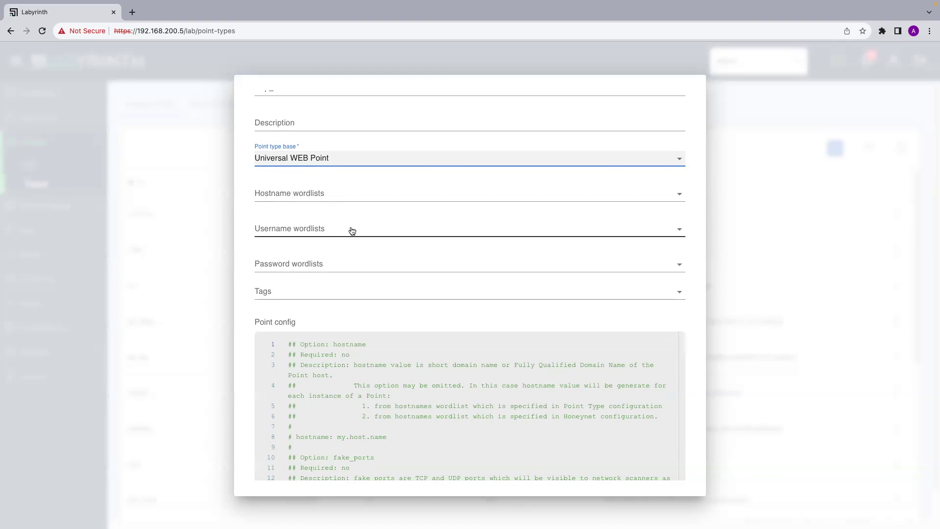
{"action": "scroll", "coordinate": [352, 230], "scroll_direction": "up", "scroll_amount": 2}
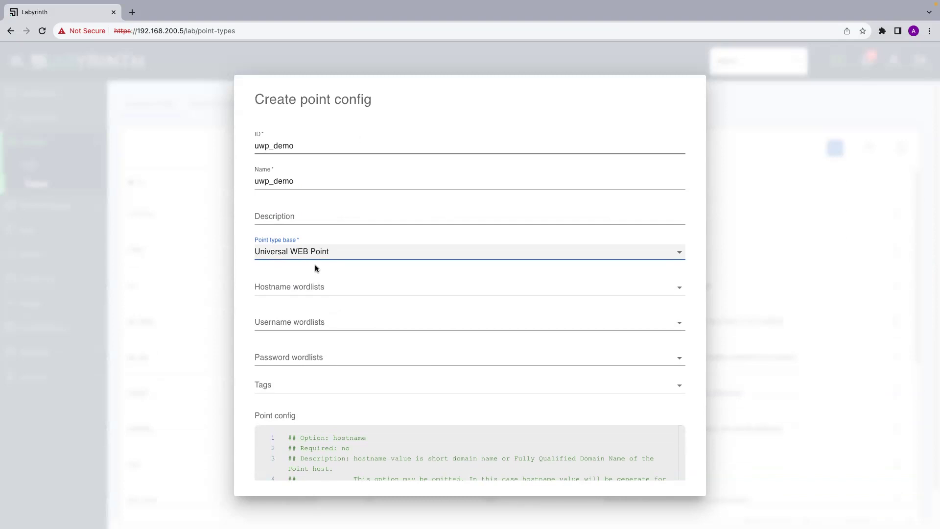
{"action": "scroll", "coordinate": [315, 264], "scroll_direction": "down", "scroll_amount": 1}
{"action": "scroll", "coordinate": [316, 264], "scroll_direction": "down", "scroll_amount": 3}
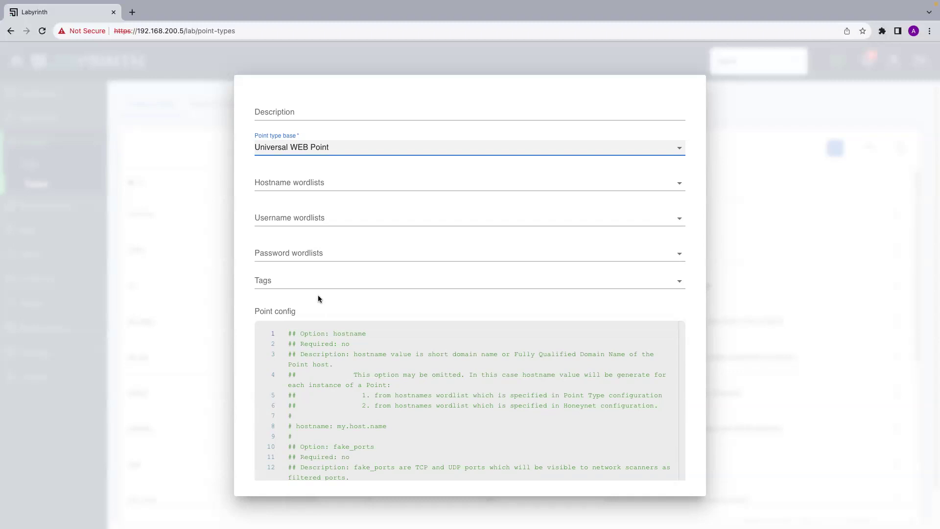
Replace the briefly added demo tag with a new webinar tag.
{"action": "left_click", "coordinate": [294, 281]}
{"action": "left_click", "coordinate": [352, 305]}
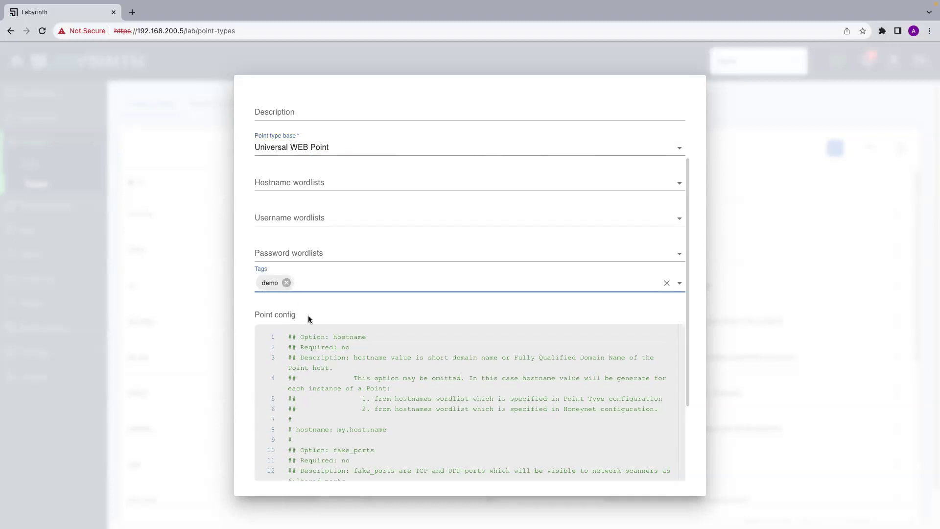
{"action": "left_click", "coordinate": [286, 283]}
{"action": "type", "text": "webinar"}
{"action": "key", "text": "Return"}
{"action": "scroll", "coordinate": [275, 368], "scroll_direction": "down", "scroll_amount": 1}
{"action": "scroll", "coordinate": [275, 368], "scroll_direction": "up", "scroll_amount": 1}
{"action": "scroll", "coordinate": [343, 303], "scroll_direction": "down", "scroll_amount": 2}
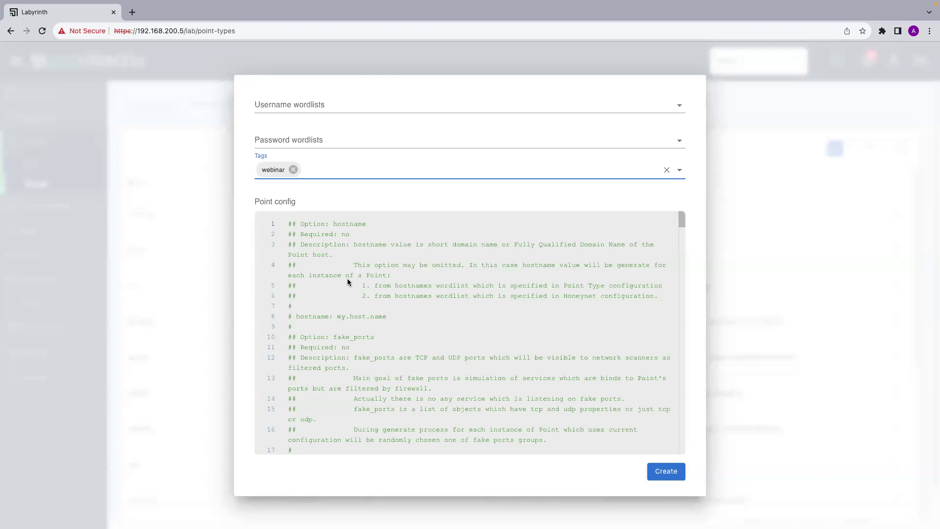
{"action": "left_click_drag", "start_coordinate": [365, 304], "coordinate": [287, 243]}
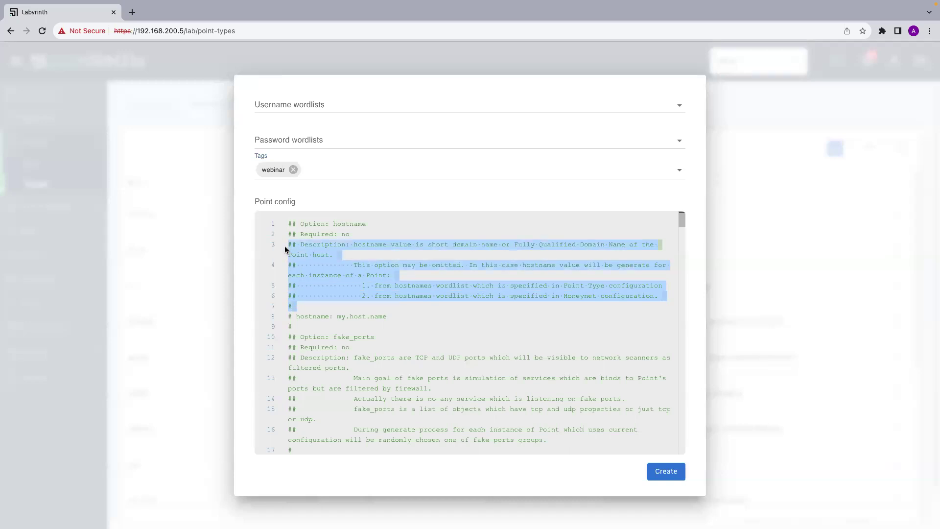
{"action": "left_click", "coordinate": [318, 295]}
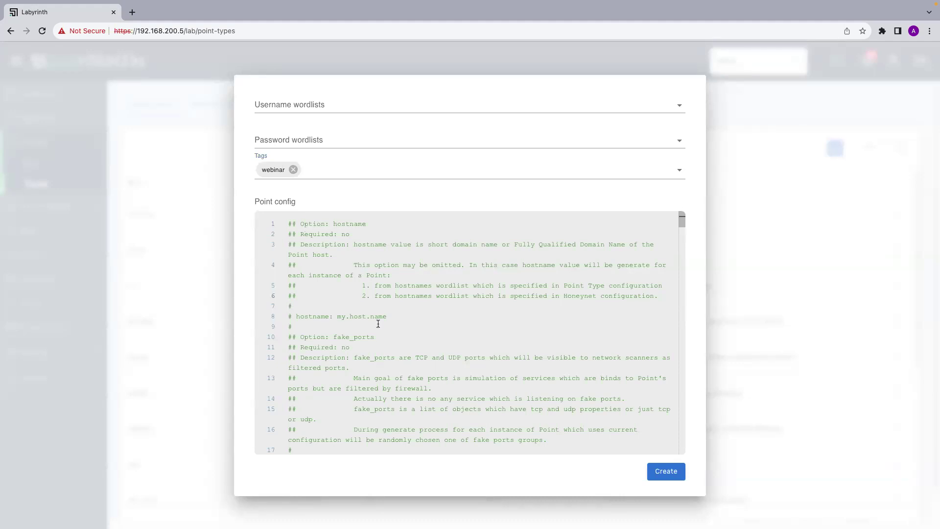
{"action": "scroll", "coordinate": [378, 323], "scroll_direction": "down", "scroll_amount": 2}
{"action": "scroll", "coordinate": [378, 323], "scroll_direction": "up", "scroll_amount": 2}
{"action": "scroll", "coordinate": [410, 158], "scroll_direction": "up", "scroll_amount": 3}
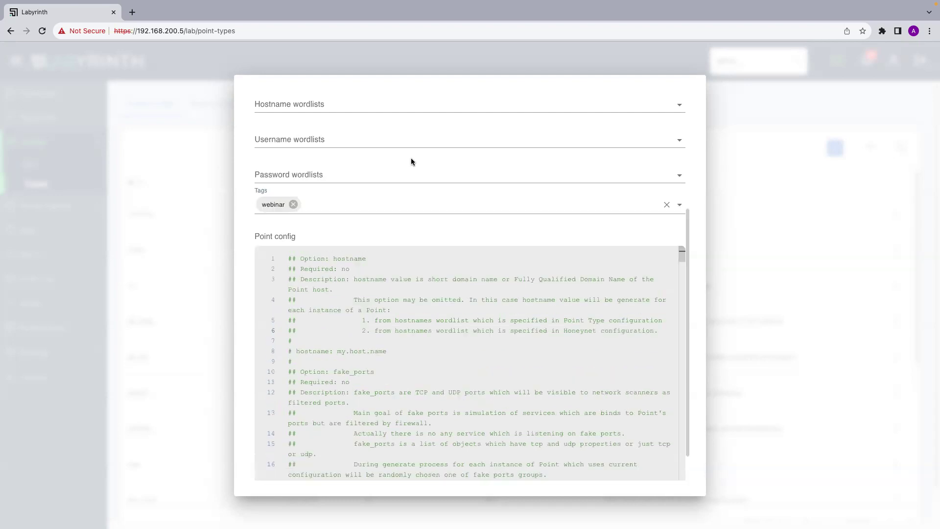
{"action": "scroll", "coordinate": [410, 158], "scroll_direction": "down", "scroll_amount": 3}
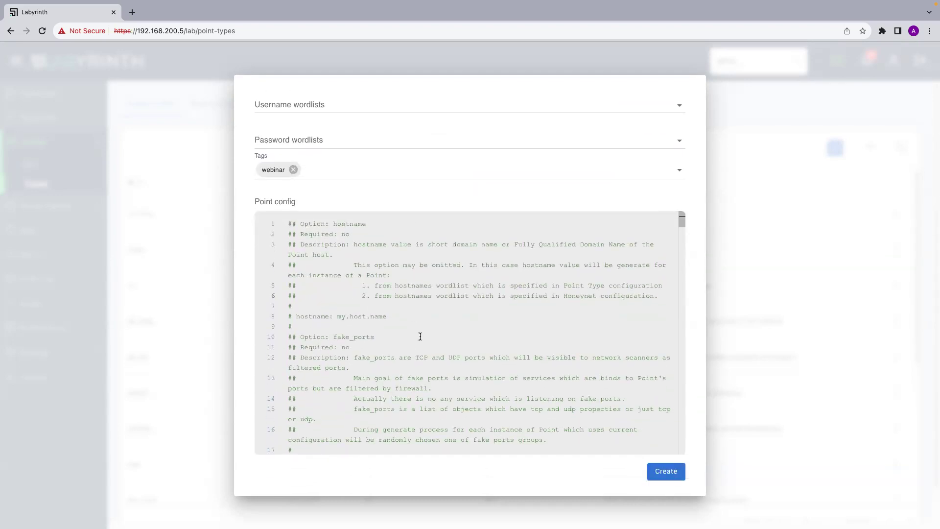
{"action": "scroll", "coordinate": [420, 337], "scroll_direction": "down", "scroll_amount": 1}
{"action": "scroll", "coordinate": [420, 336], "scroll_direction": "up", "scroll_amount": 1}
{"action": "scroll", "coordinate": [425, 142], "scroll_direction": "up", "scroll_amount": 4}
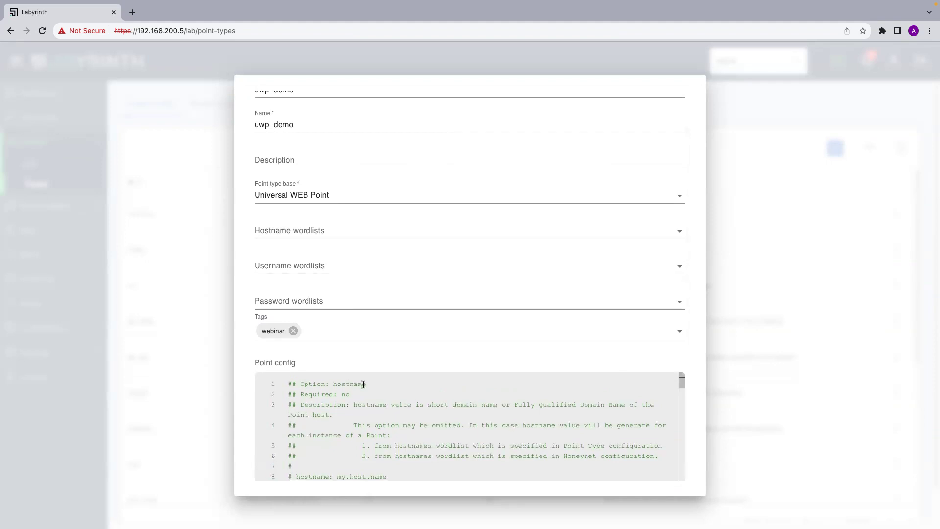
{"action": "scroll", "coordinate": [357, 345], "scroll_direction": "down", "scroll_amount": 1}
{"action": "scroll", "coordinate": [357, 345], "scroll_direction": "down", "scroll_amount": 3}
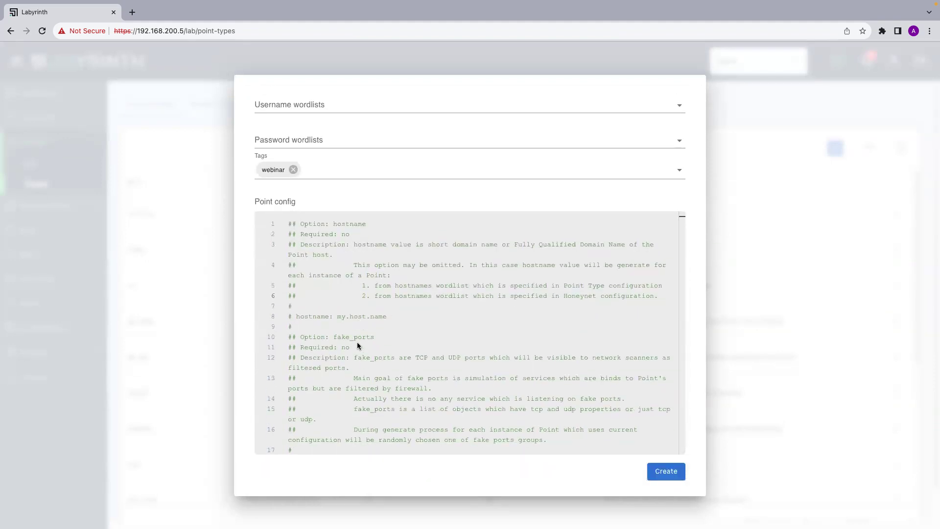
{"action": "scroll", "coordinate": [369, 387], "scroll_direction": "down", "scroll_amount": 2}
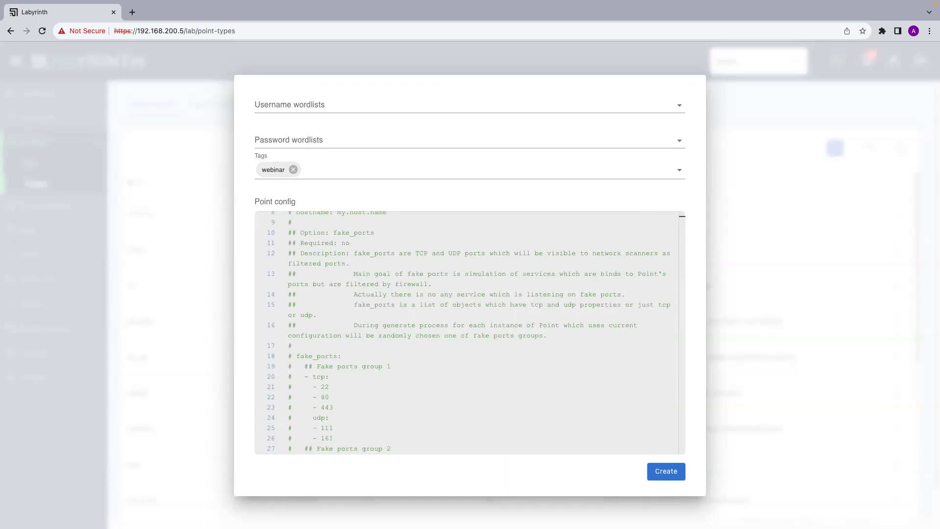
Uncomment the fake_ports line and the tcp [3128, 8080] port group.
{"action": "scroll", "coordinate": [336, 331], "scroll_direction": "down", "scroll_amount": 3}
{"action": "left_click", "coordinate": [296, 279]}
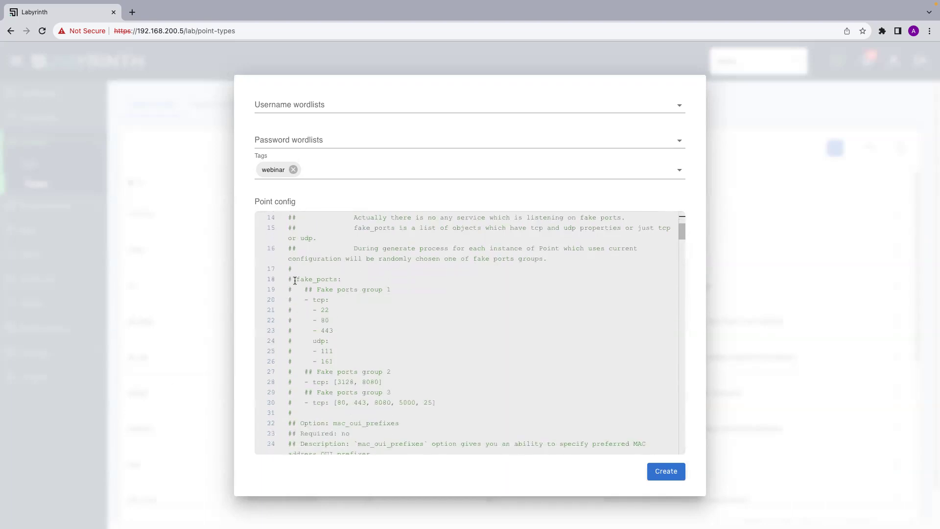
{"action": "key", "text": "BackSpace"}
{"action": "key", "text": "BackSpace"}
{"action": "scroll", "coordinate": [317, 374], "scroll_direction": "down", "scroll_amount": 1}
{"action": "left_click", "coordinate": [292, 360]}
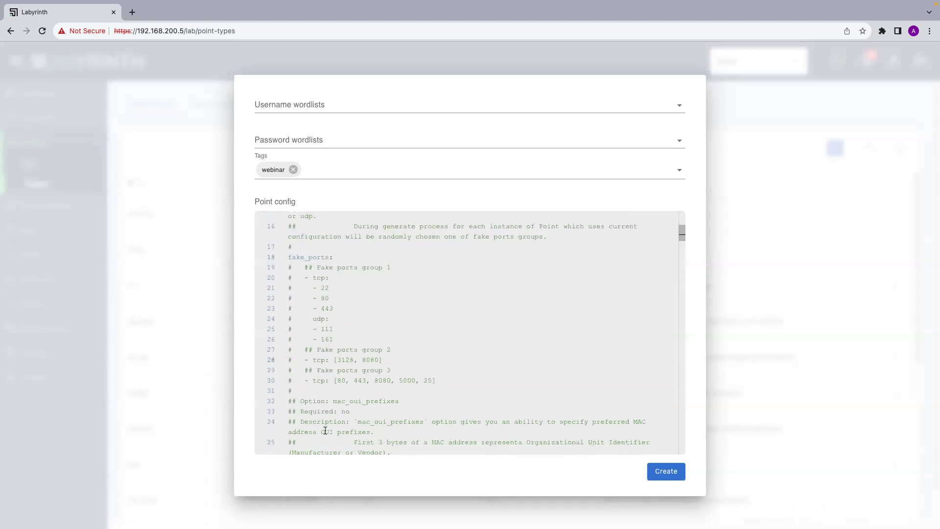
{"action": "key", "text": "BackSpace"}
{"action": "scroll", "coordinate": [373, 432], "scroll_direction": "down", "scroll_amount": 1}
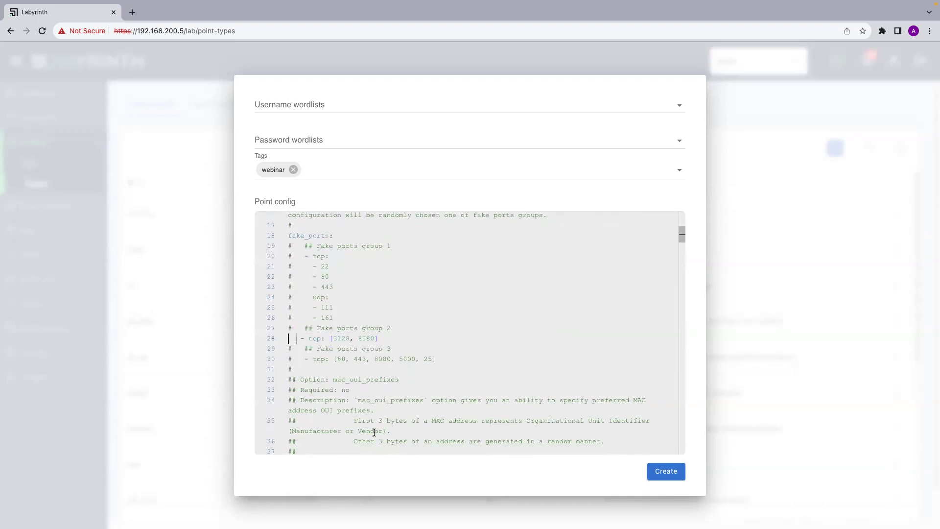
{"action": "scroll", "coordinate": [374, 432], "scroll_direction": "down", "scroll_amount": 1}
{"action": "scroll", "coordinate": [374, 432], "scroll_direction": "up", "scroll_amount": 3}
{"action": "scroll", "coordinate": [374, 432], "scroll_direction": "down", "scroll_amount": 1}
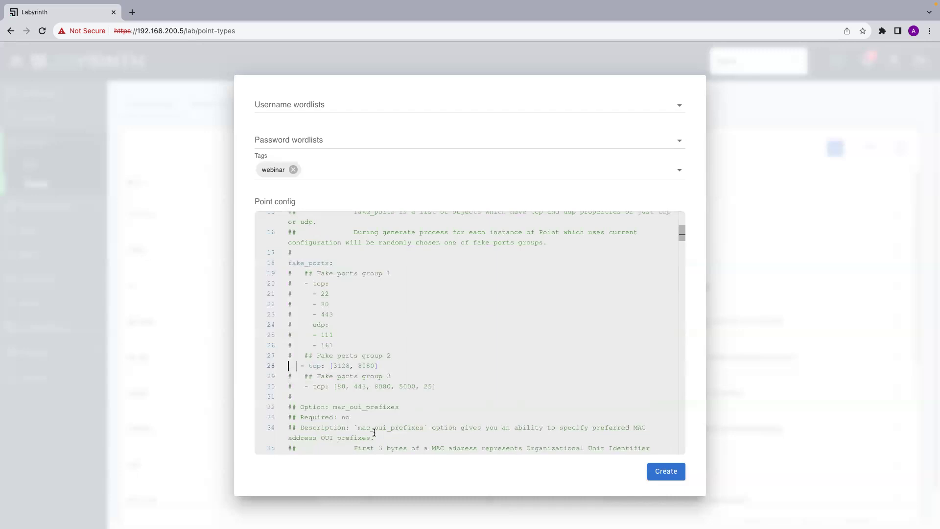
{"action": "scroll", "coordinate": [413, 380], "scroll_direction": "down", "scroll_amount": 3}
{"action": "scroll", "coordinate": [412, 380], "scroll_direction": "down", "scroll_amount": 3}
{"action": "scroll", "coordinate": [412, 380], "scroll_direction": "down", "scroll_amount": 2}
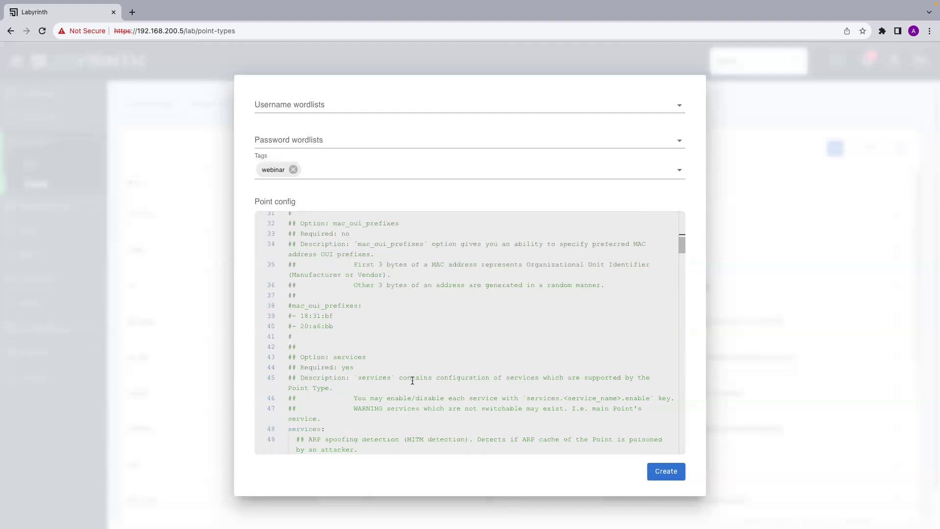
{"action": "scroll", "coordinate": [412, 380], "scroll_direction": "up", "scroll_amount": 1}
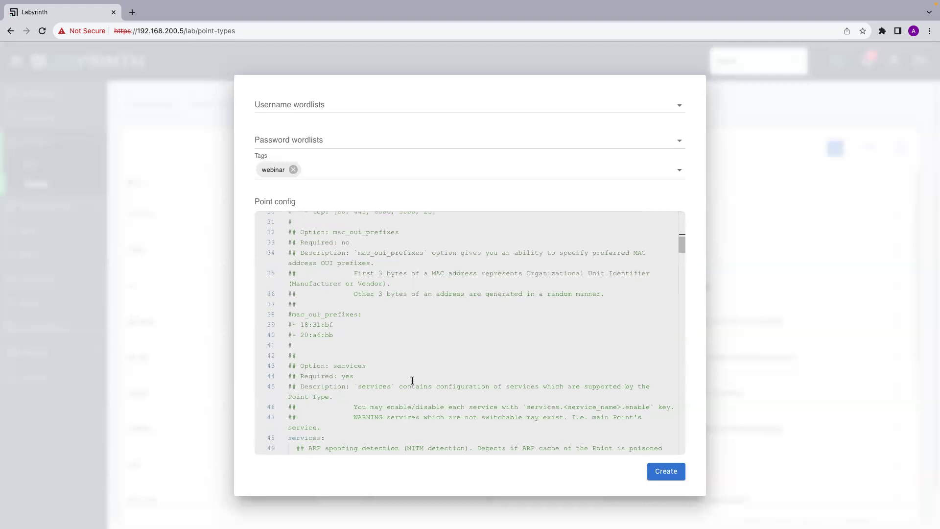
{"action": "scroll", "coordinate": [412, 381], "scroll_direction": "up", "scroll_amount": 3}
{"action": "scroll", "coordinate": [412, 381], "scroll_direction": "up", "scroll_amount": 2}
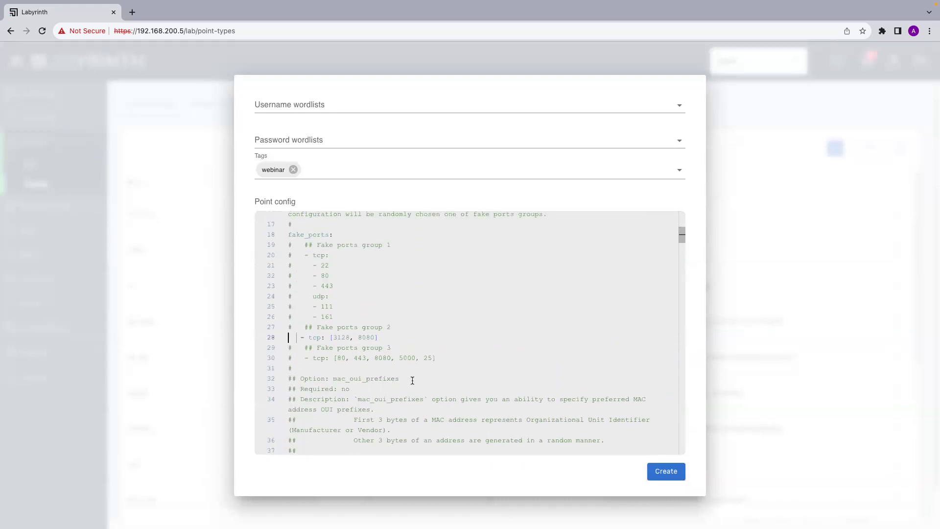
{"action": "scroll", "coordinate": [412, 380], "scroll_direction": "down", "scroll_amount": 5}
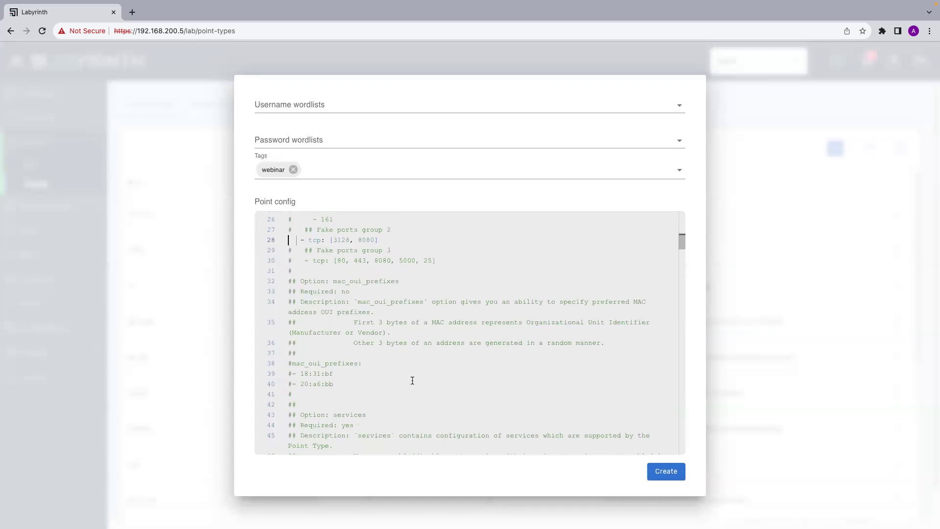
{"action": "scroll", "coordinate": [412, 380], "scroll_direction": "down", "scroll_amount": 3}
{"action": "scroll", "coordinate": [412, 380], "scroll_direction": "up", "scroll_amount": 3}
{"action": "scroll", "coordinate": [412, 380], "scroll_direction": "up", "scroll_amount": 8}
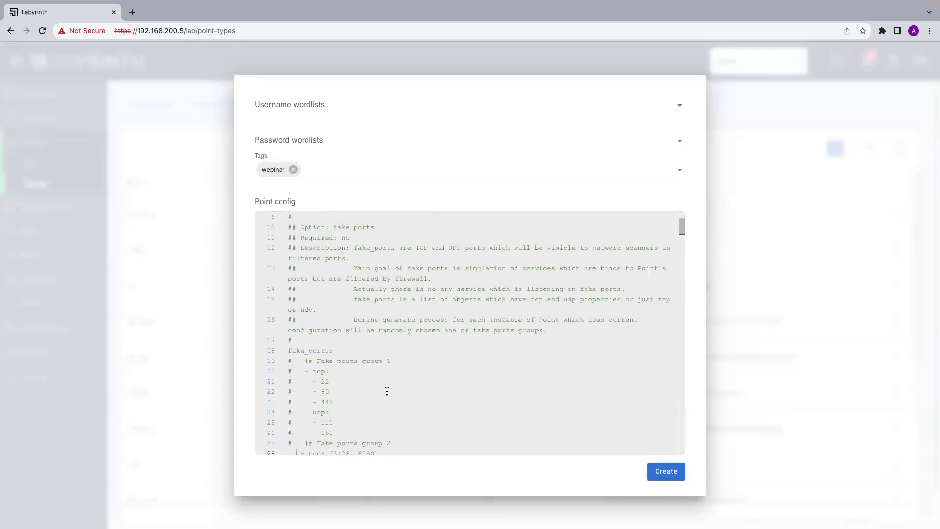
{"action": "scroll", "coordinate": [387, 391], "scroll_direction": "up", "scroll_amount": 1}
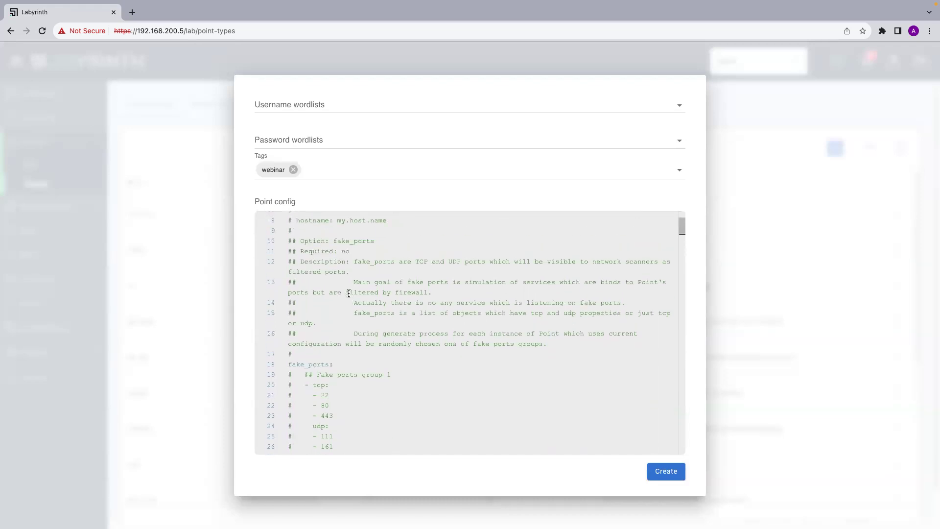
{"action": "left_click_drag", "start_coordinate": [358, 252], "coordinate": [300, 252]}
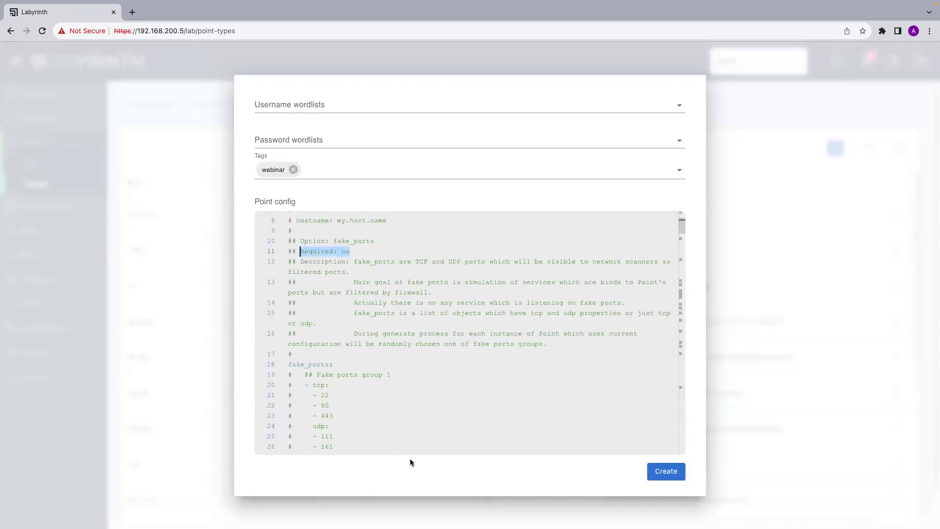
{"action": "scroll", "coordinate": [398, 410], "scroll_direction": "down", "scroll_amount": 9}
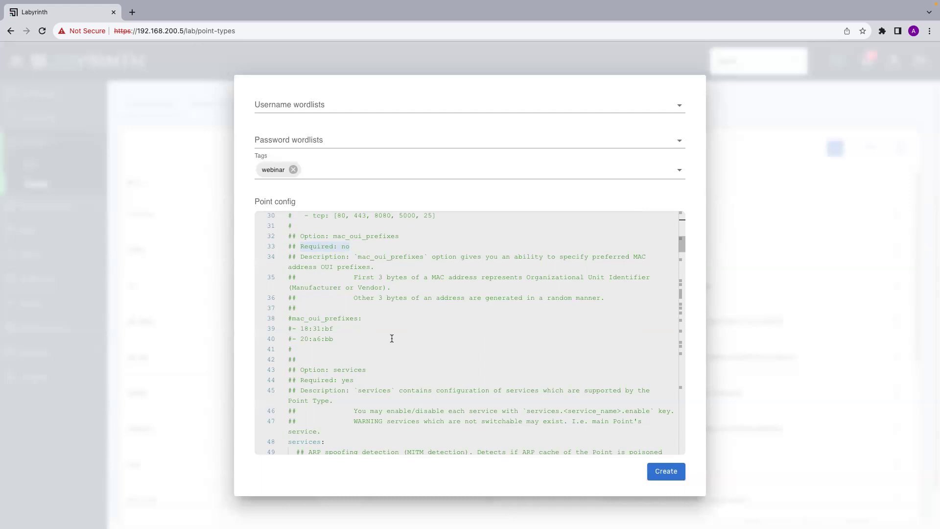
{"action": "scroll", "coordinate": [403, 349], "scroll_direction": "down", "scroll_amount": 1}
{"action": "scroll", "coordinate": [403, 350], "scroll_direction": "down", "scroll_amount": 1}
{"action": "scroll", "coordinate": [404, 349], "scroll_direction": "down", "scroll_amount": 5}
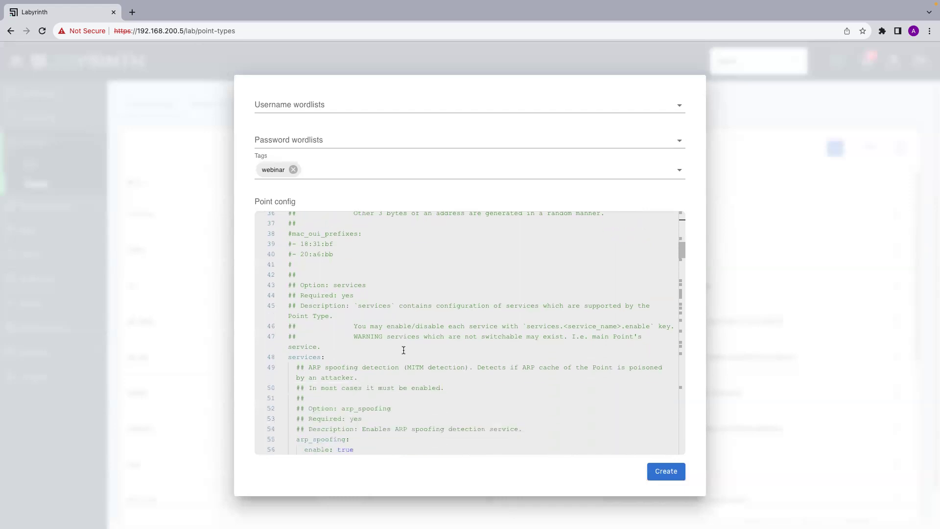
{"action": "scroll", "coordinate": [404, 349], "scroll_direction": "up", "scroll_amount": 1}
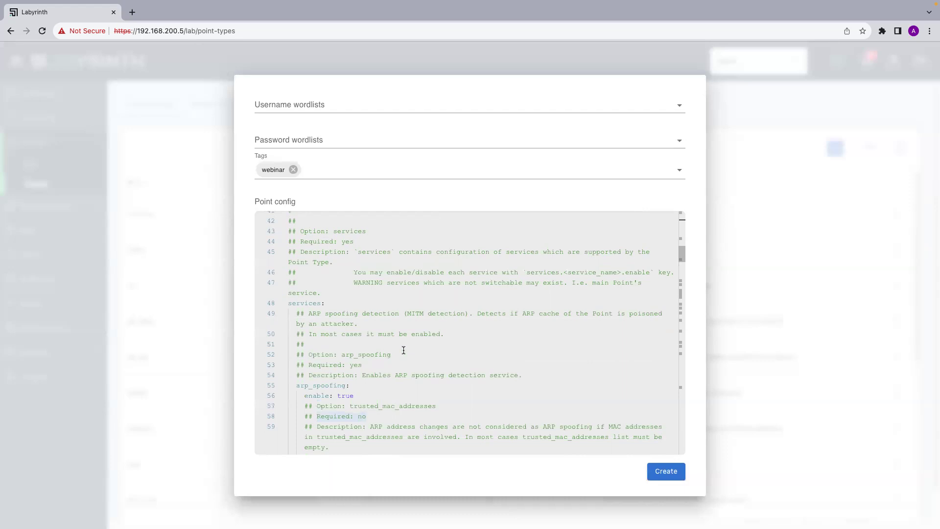
{"action": "scroll", "coordinate": [424, 205], "scroll_direction": "up", "scroll_amount": 3}
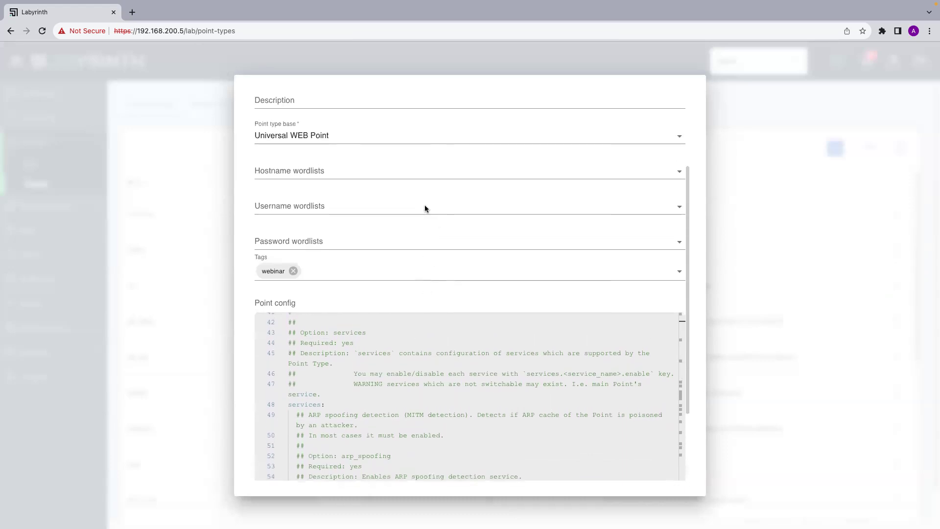
{"action": "scroll", "coordinate": [424, 208], "scroll_direction": "down", "scroll_amount": 3}
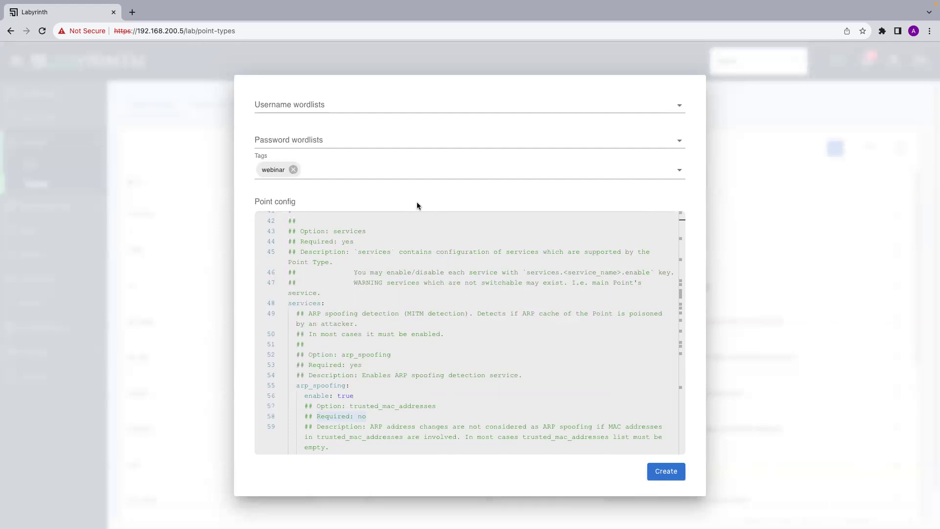
{"action": "scroll", "coordinate": [421, 384], "scroll_direction": "down", "scroll_amount": 3}
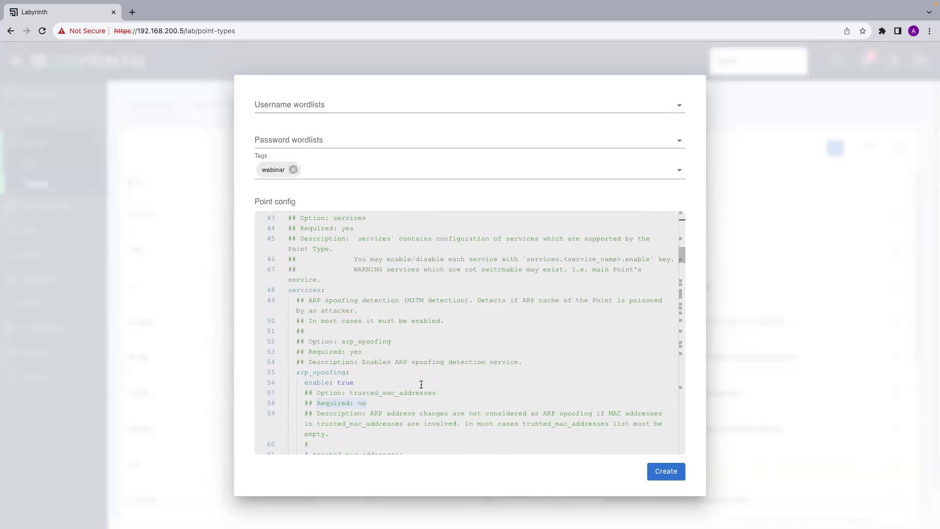
{"action": "scroll", "coordinate": [421, 384], "scroll_direction": "down", "scroll_amount": 2}
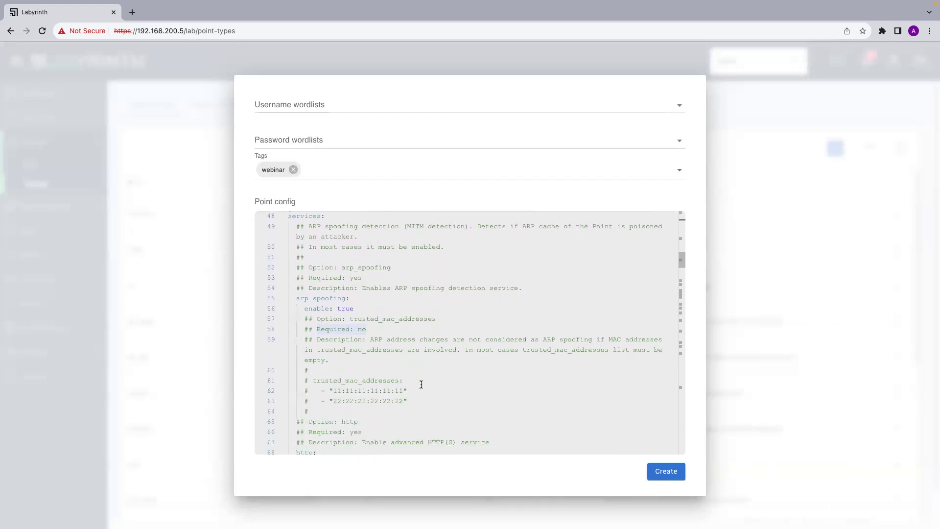
{"action": "scroll", "coordinate": [421, 384], "scroll_direction": "down", "scroll_amount": 1}
{"action": "scroll", "coordinate": [422, 384], "scroll_direction": "up", "scroll_amount": 2}
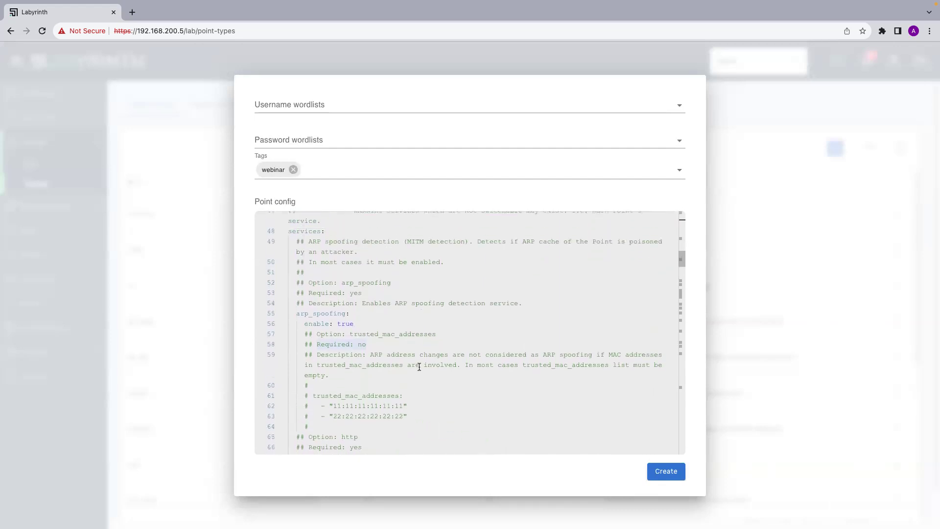
{"action": "scroll", "coordinate": [432, 377], "scroll_direction": "down", "scroll_amount": 8}
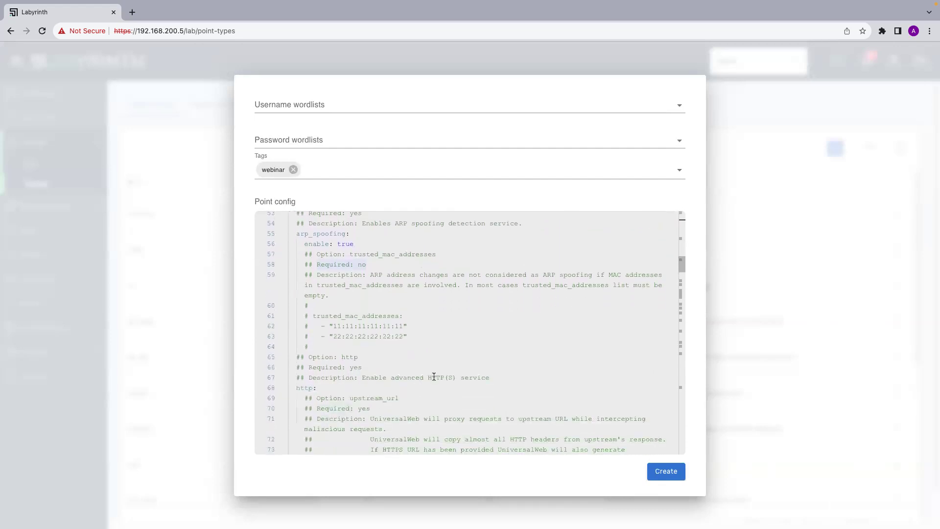
{"action": "scroll", "coordinate": [434, 376], "scroll_direction": "down", "scroll_amount": 2}
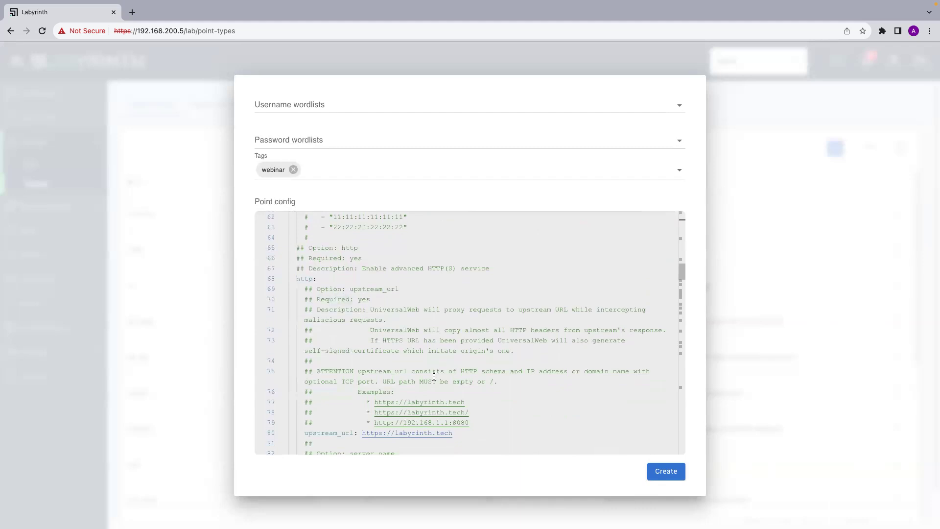
{"action": "scroll", "coordinate": [434, 376], "scroll_direction": "down", "scroll_amount": 1}
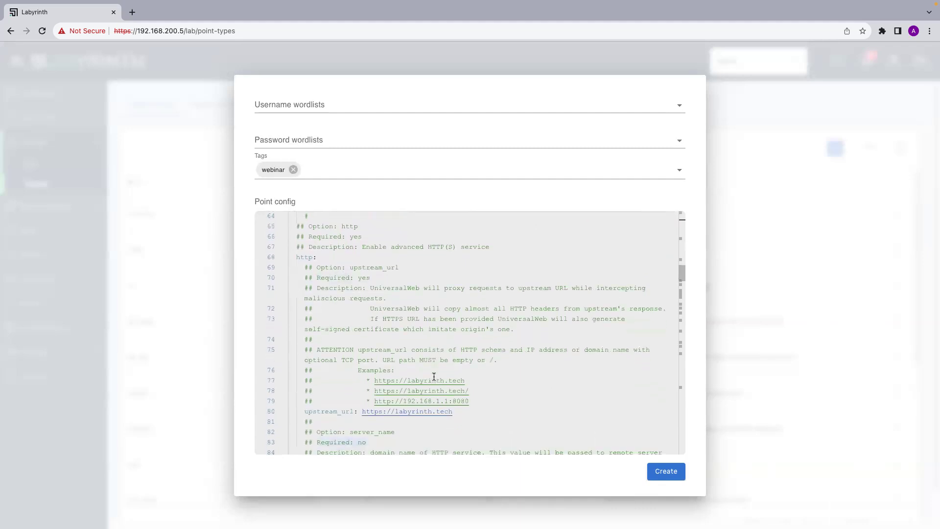
{"action": "scroll", "coordinate": [352, 256], "scroll_direction": "up", "scroll_amount": 2}
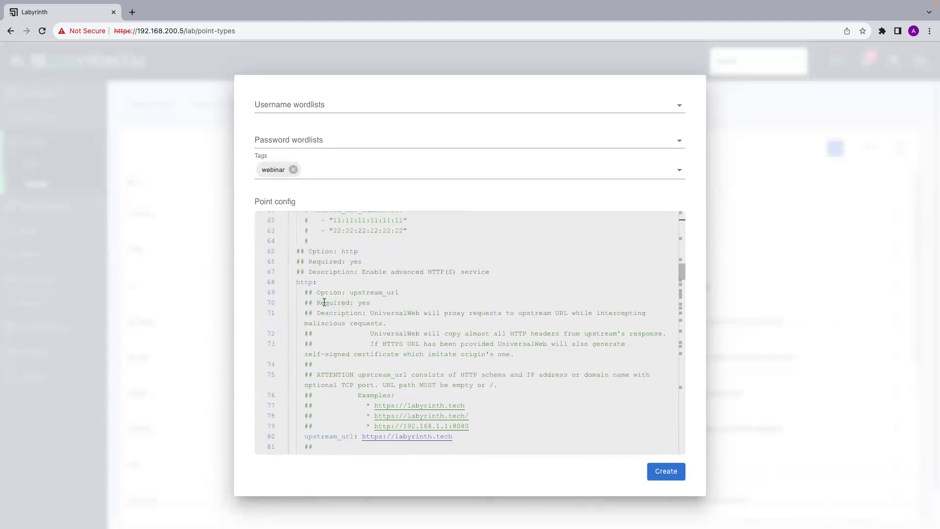
{"action": "scroll", "coordinate": [390, 336], "scroll_direction": "down", "scroll_amount": 2}
{"action": "scroll", "coordinate": [392, 337], "scroll_direction": "up", "scroll_amount": 1}
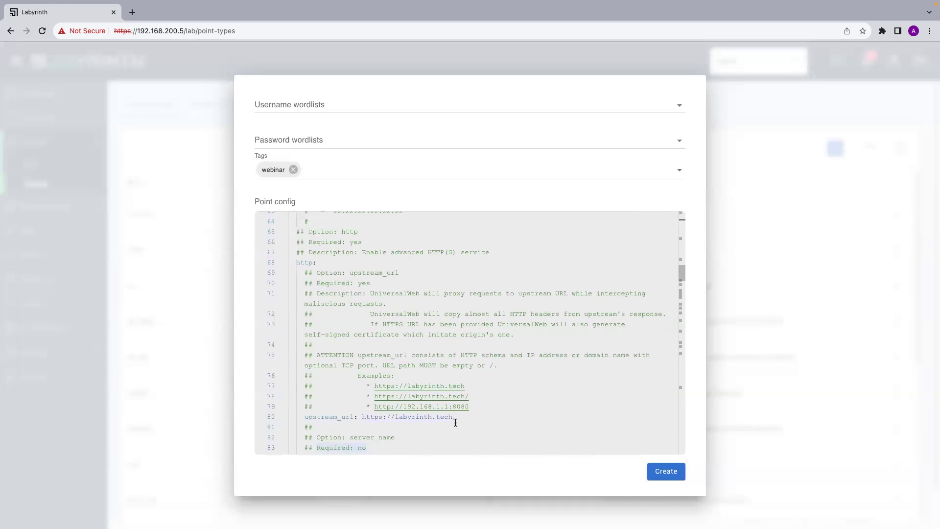
{"action": "scroll", "coordinate": [456, 422], "scroll_direction": "down", "scroll_amount": 3}
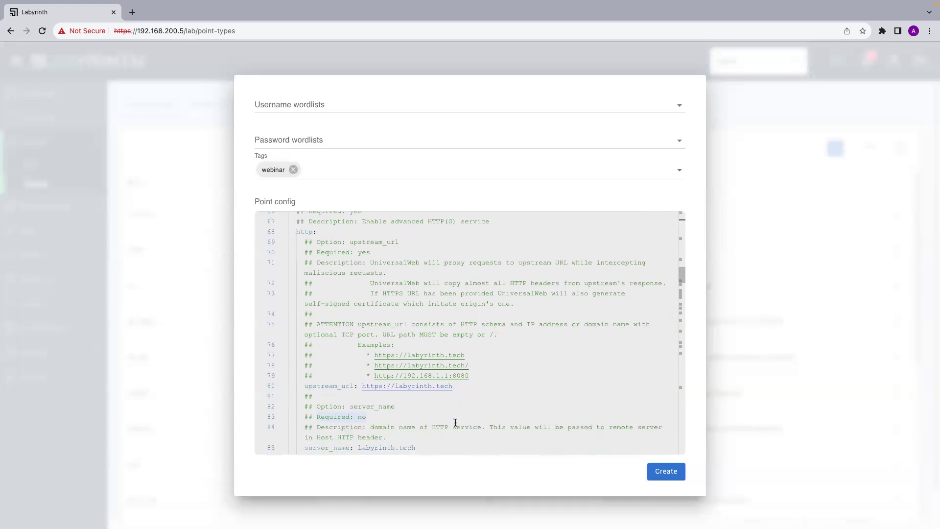
{"action": "scroll", "coordinate": [455, 422], "scroll_direction": "down", "scroll_amount": 5}
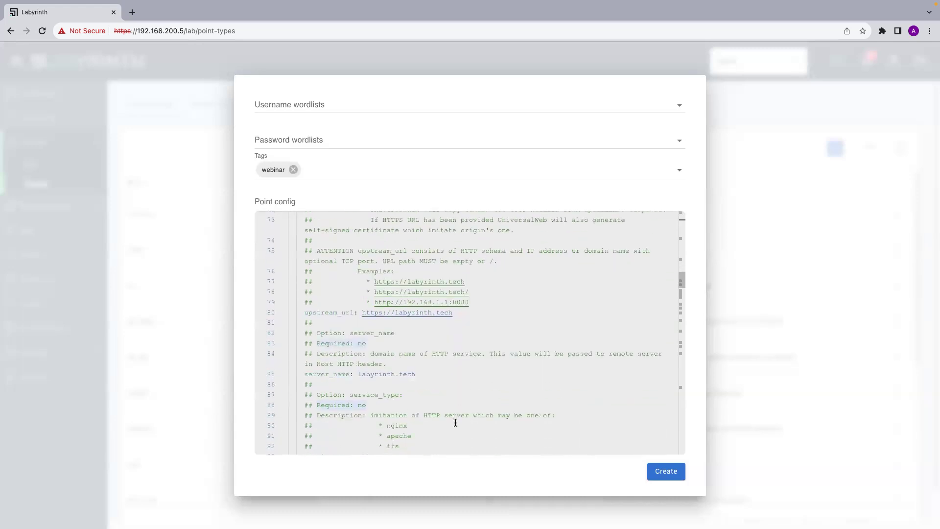
{"action": "scroll", "coordinate": [455, 422], "scroll_direction": "down", "scroll_amount": 6}
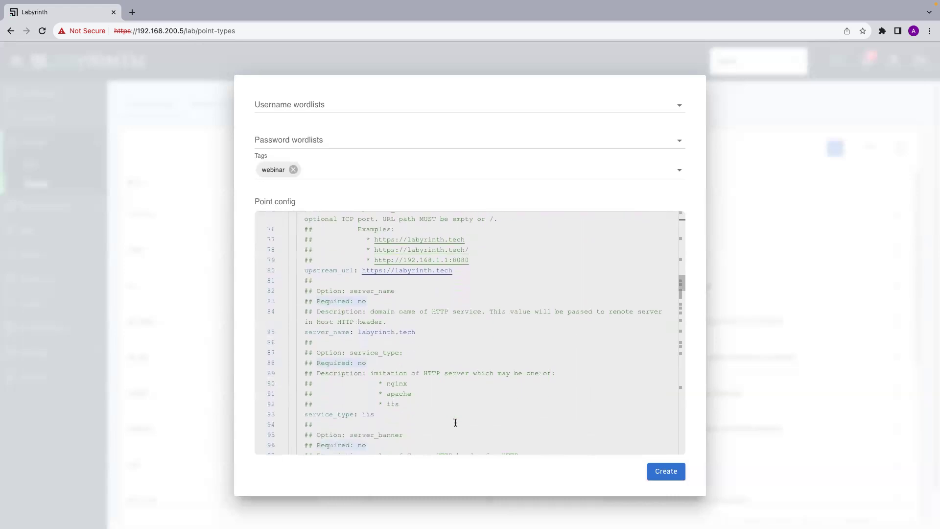
{"action": "scroll", "coordinate": [455, 423], "scroll_direction": "down", "scroll_amount": 7}
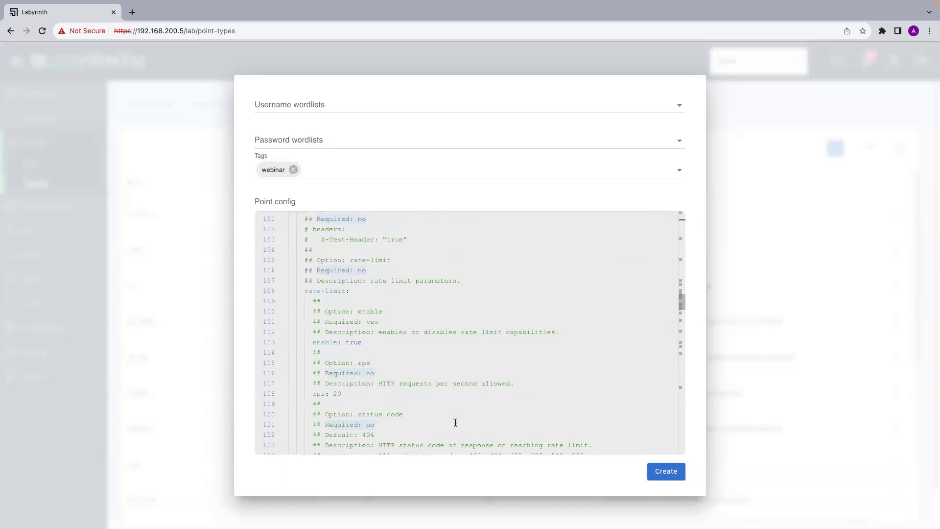
{"action": "scroll", "coordinate": [455, 422], "scroll_direction": "down", "scroll_amount": 1}
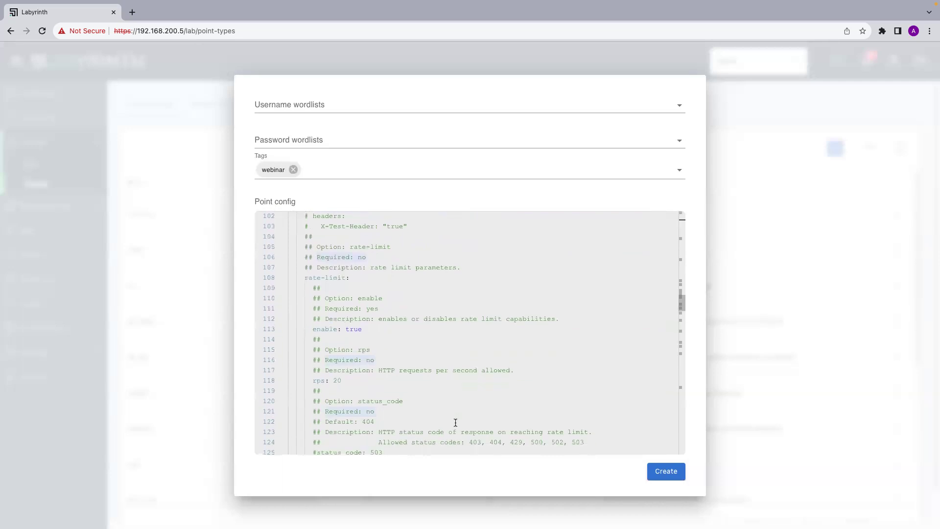
{"action": "scroll", "coordinate": [455, 423], "scroll_direction": "down", "scroll_amount": 6}
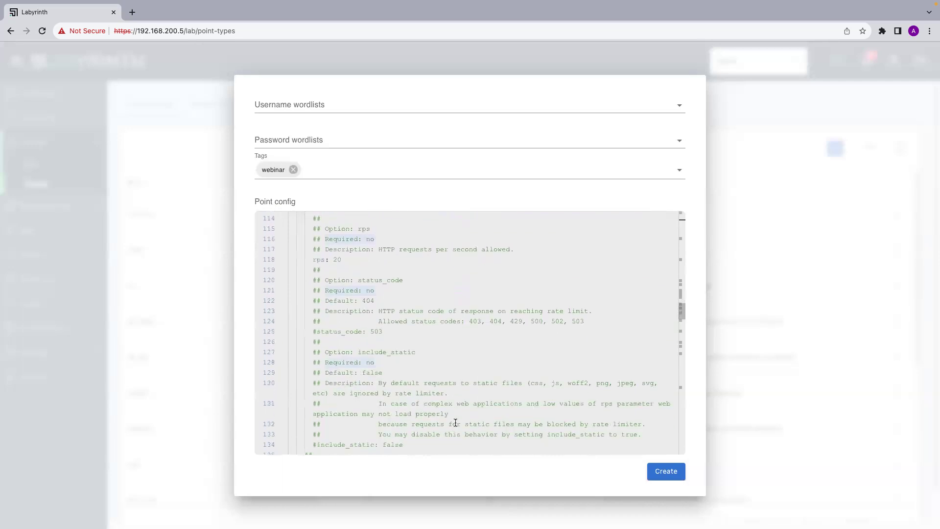
{"action": "scroll", "coordinate": [455, 423], "scroll_direction": "down", "scroll_amount": 2}
{"action": "scroll", "coordinate": [455, 423], "scroll_direction": "up", "scroll_amount": 1}
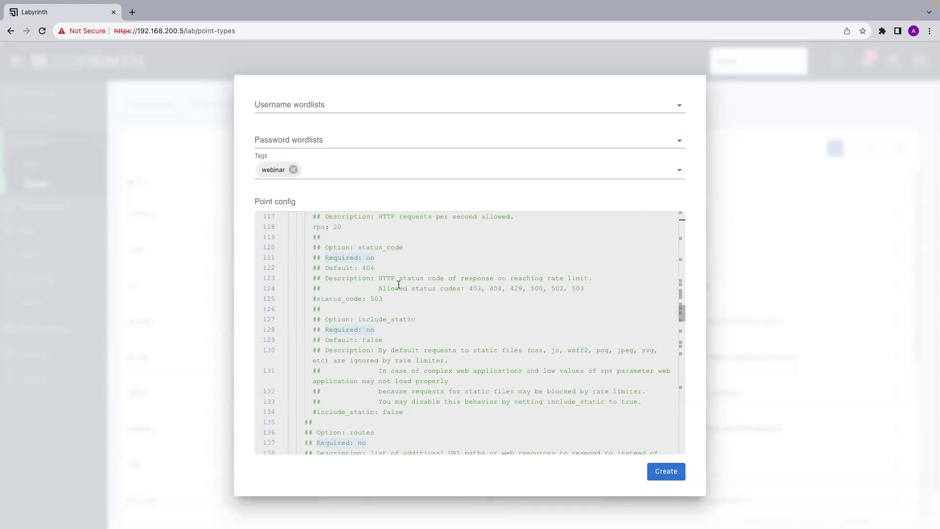
{"action": "scroll", "coordinate": [417, 323], "scroll_direction": "down", "scroll_amount": 3}
{"action": "scroll", "coordinate": [417, 325], "scroll_direction": "down", "scroll_amount": 3}
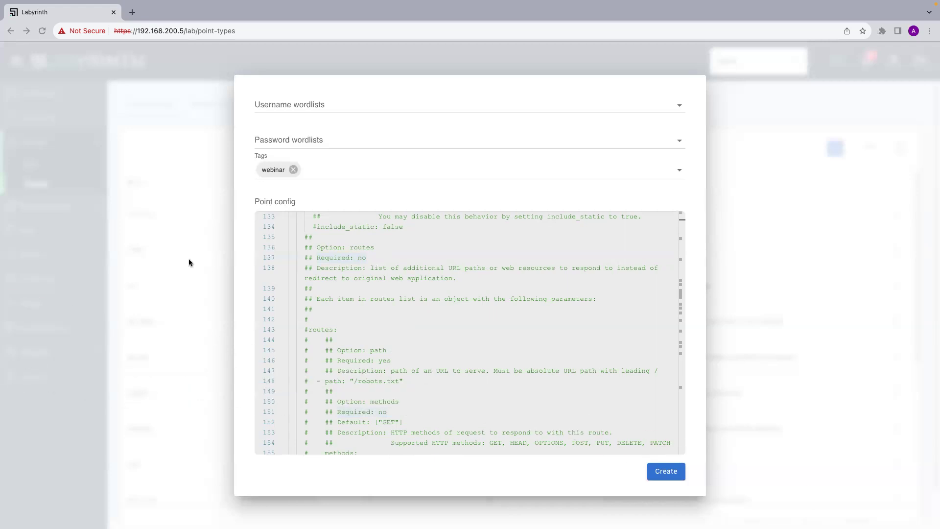
{"action": "scroll", "coordinate": [322, 307], "scroll_direction": "up", "scroll_amount": 6}
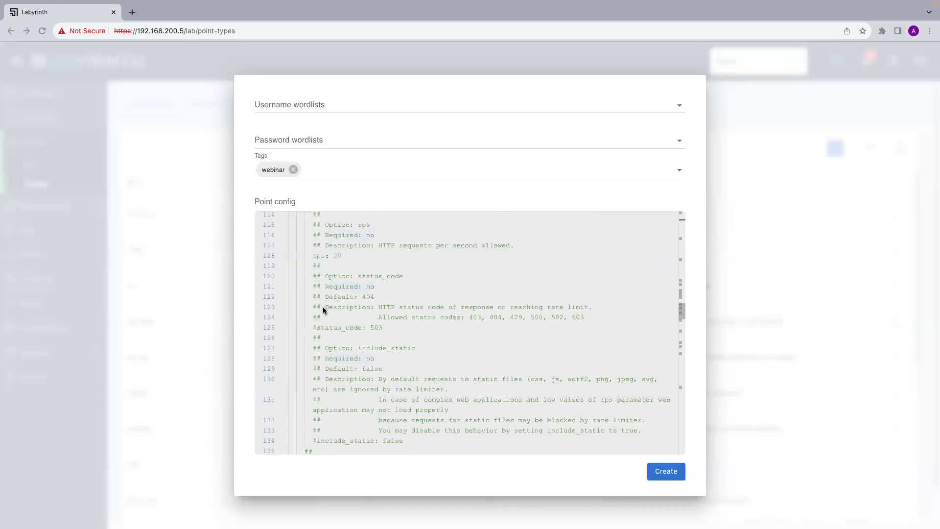
{"action": "scroll", "coordinate": [323, 309], "scroll_direction": "up", "scroll_amount": 6}
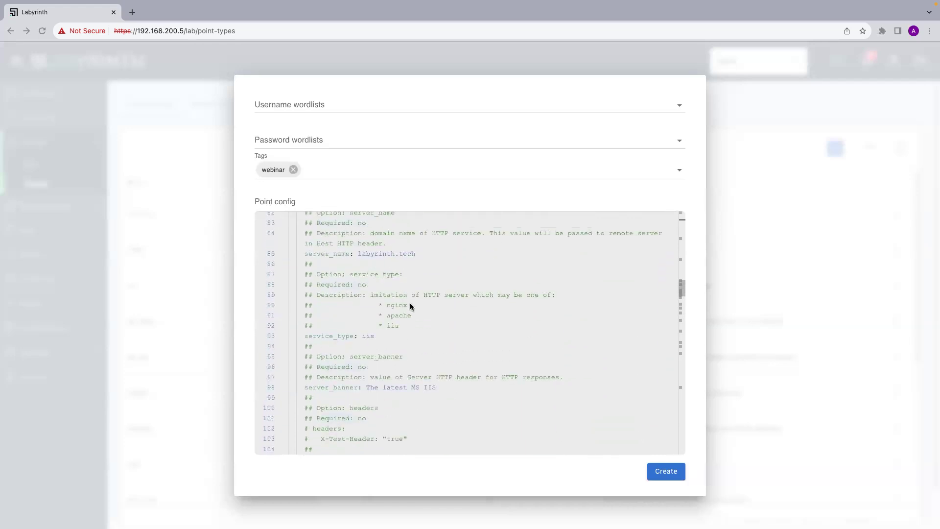
{"action": "scroll", "coordinate": [410, 307], "scroll_direction": "up", "scroll_amount": 1}
{"action": "left_click", "coordinate": [360, 286]}
{"action": "left_click_drag", "start_coordinate": [404, 288], "coordinate": [454, 287]}
{"action": "key", "text": "ctrl+c"}
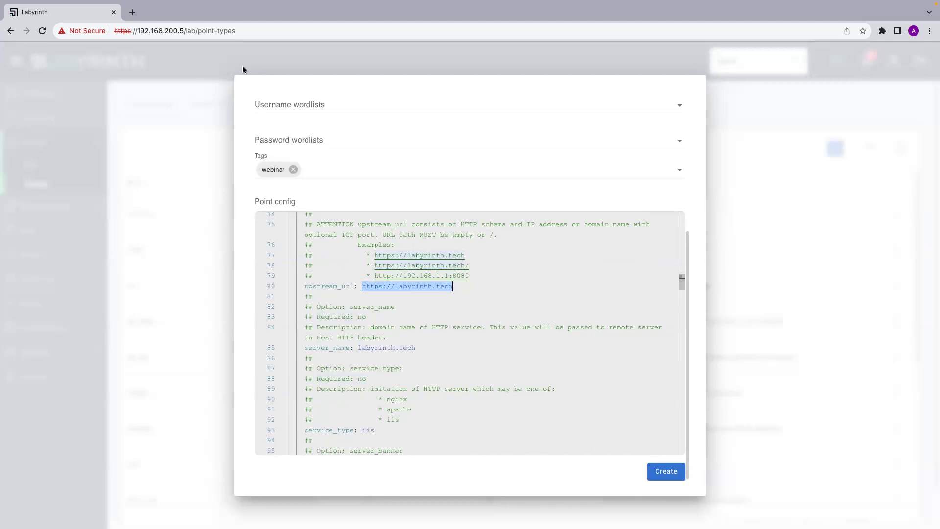
{"action": "left_click", "coordinate": [132, 12]}
{"action": "key", "text": "ctrl+v"}
{"action": "key", "text": "Return"}
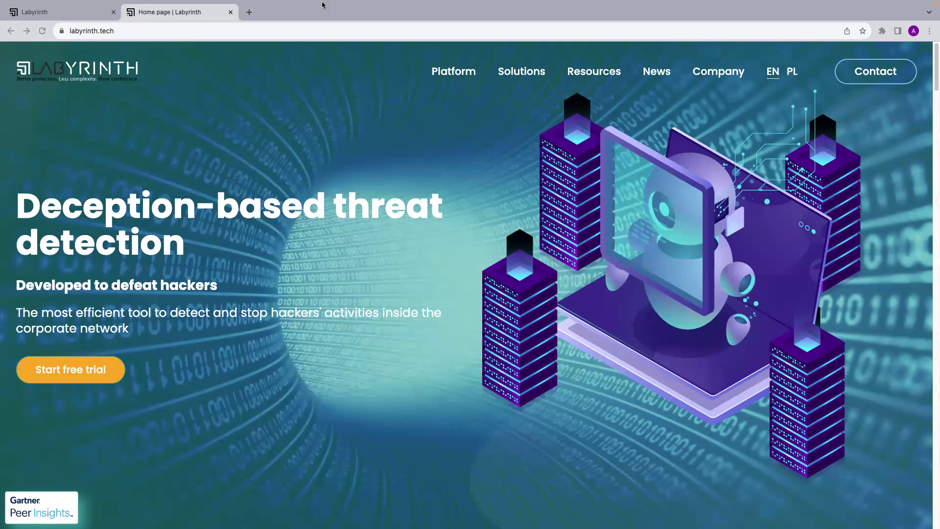
Try labyrinth.tech/webinar (HTTP ERROR 500), go back, and return to the Labyrinth tab.
{"action": "left_click", "coordinate": [130, 33]}
{"action": "left_click", "coordinate": [135, 33]}
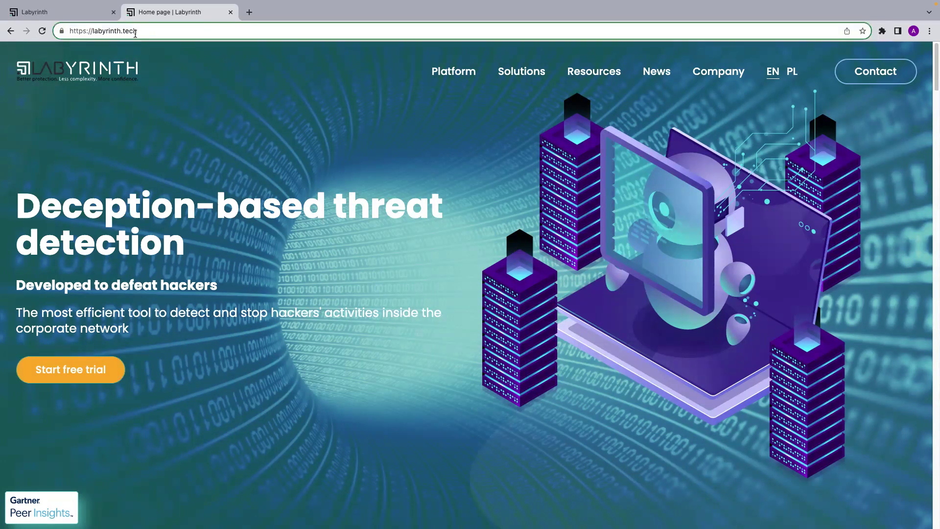
{"action": "type", "text": "/webinar"}
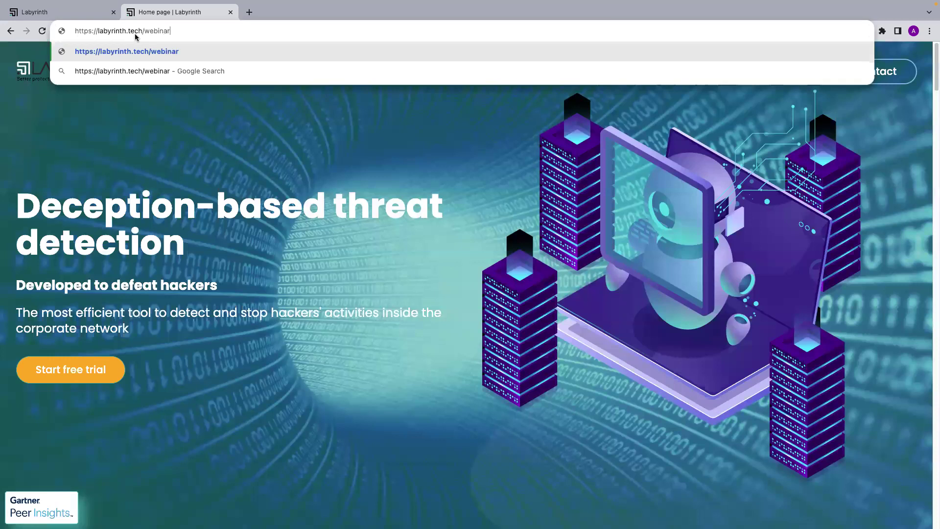
{"action": "key", "text": "Return"}
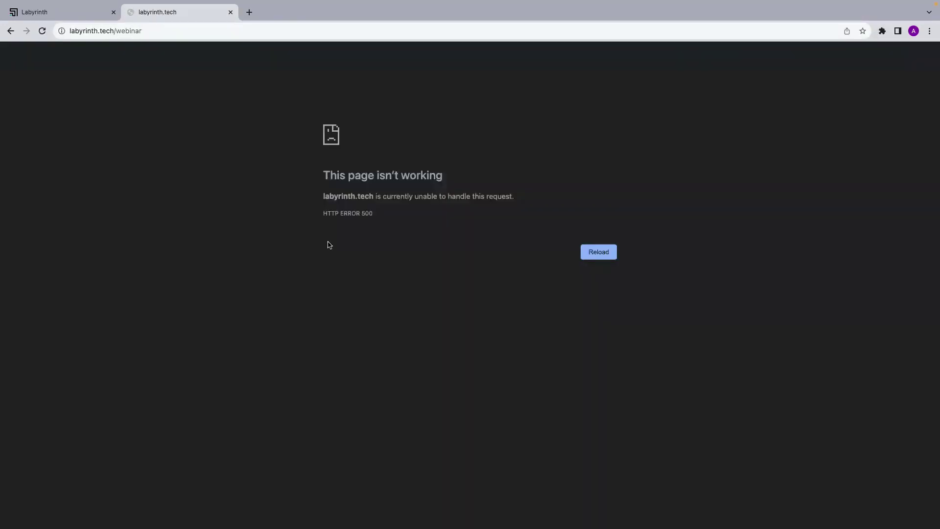
{"action": "key", "text": "alt+Left"}
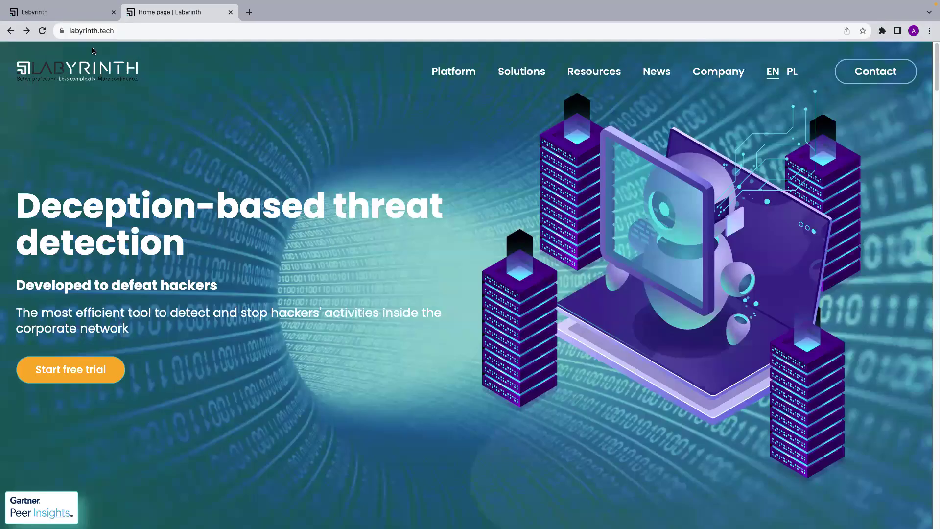
{"action": "left_click", "coordinate": [52, 14]}
{"action": "scroll", "coordinate": [351, 382], "scroll_direction": "down", "scroll_amount": 12}
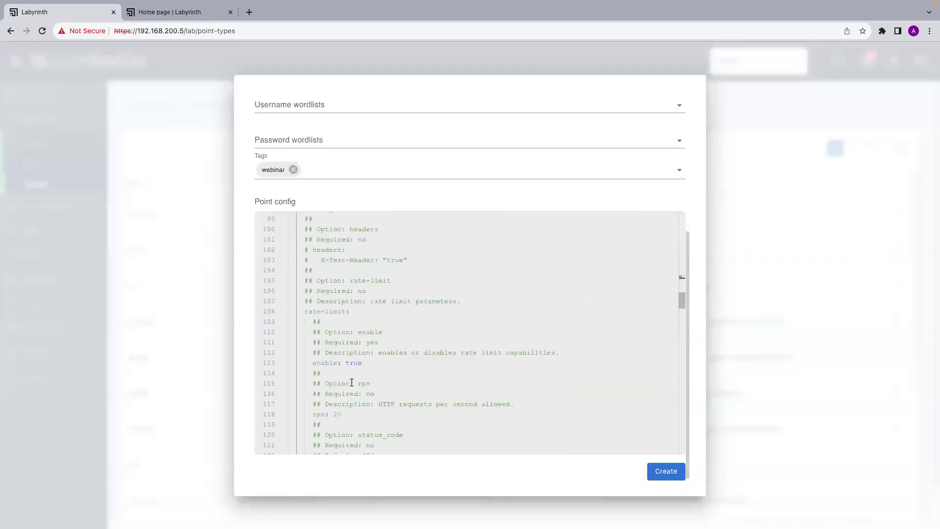
Remove the leading # from '#routes' on line 143, leaving the robots.txt route example commented.
{"action": "scroll", "coordinate": [351, 382], "scroll_direction": "down", "scroll_amount": 3}
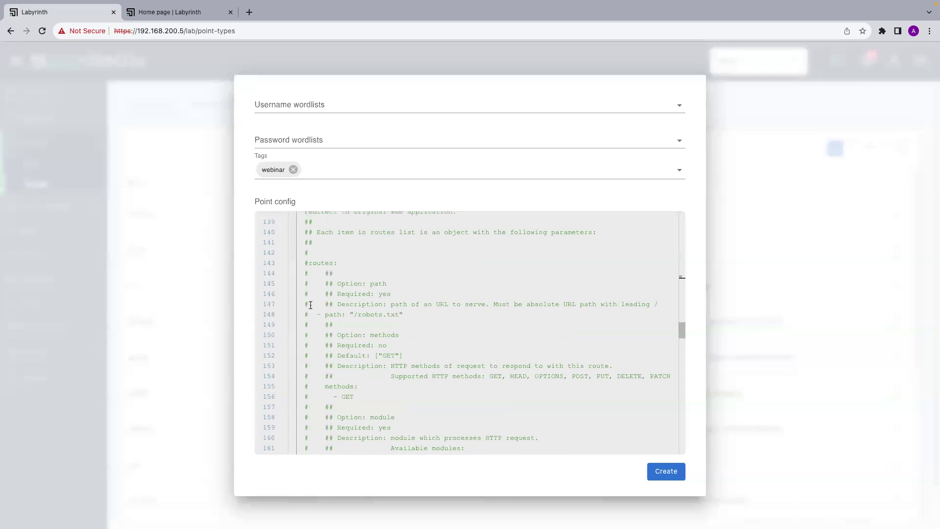
{"action": "left_click", "coordinate": [310, 263]}
{"action": "key", "text": "BackSpace"}
{"action": "scroll", "coordinate": [325, 363], "scroll_direction": "down", "scroll_amount": 9}
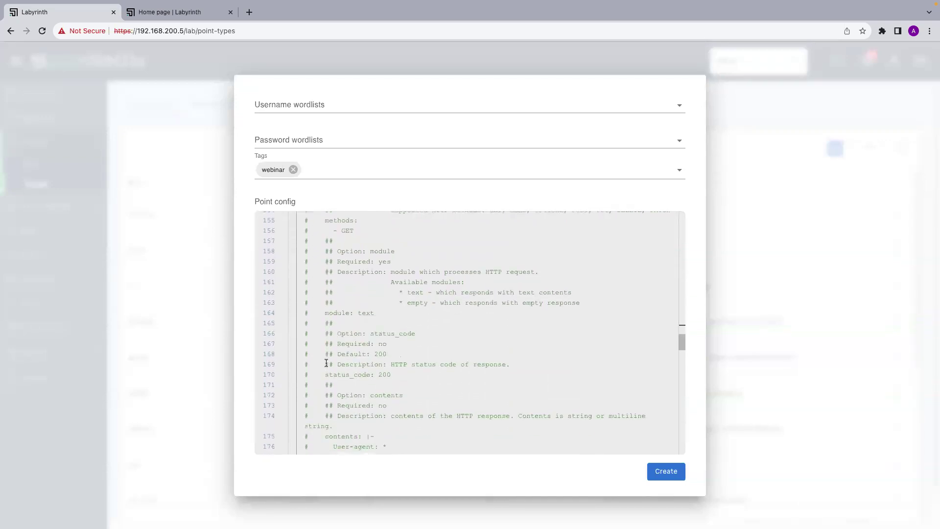
{"action": "scroll", "coordinate": [326, 362], "scroll_direction": "down", "scroll_amount": 2}
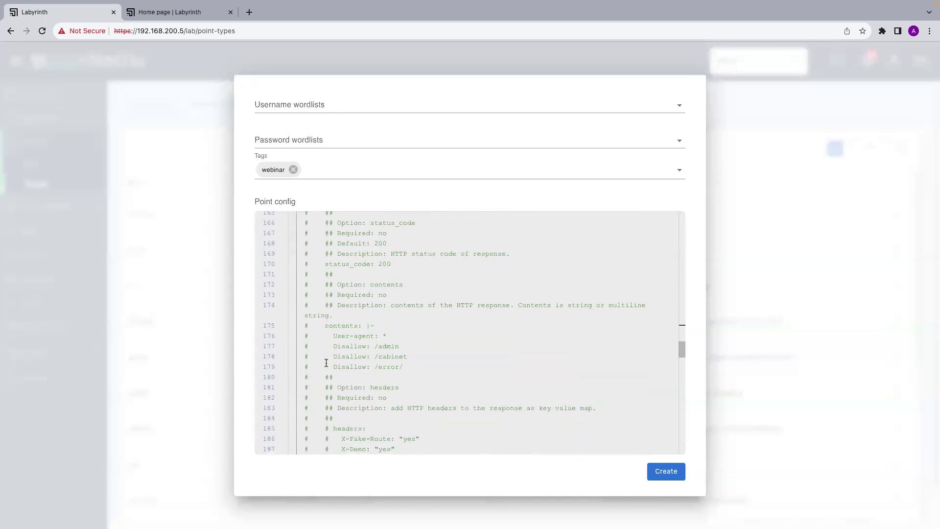
{"action": "scroll", "coordinate": [348, 329], "scroll_direction": "down", "scroll_amount": 5}
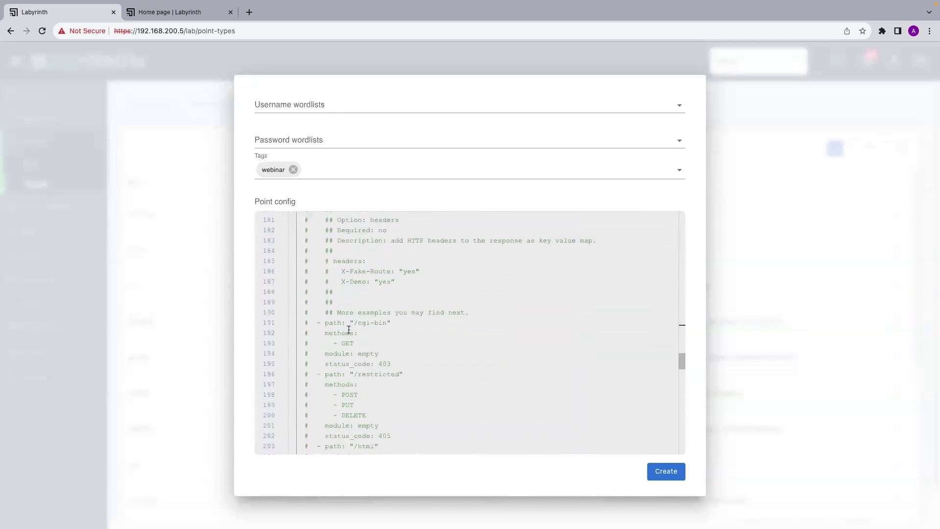
{"action": "scroll", "coordinate": [349, 329], "scroll_direction": "up", "scroll_amount": 10}
{"action": "scroll", "coordinate": [349, 330], "scroll_direction": "up", "scroll_amount": 5}
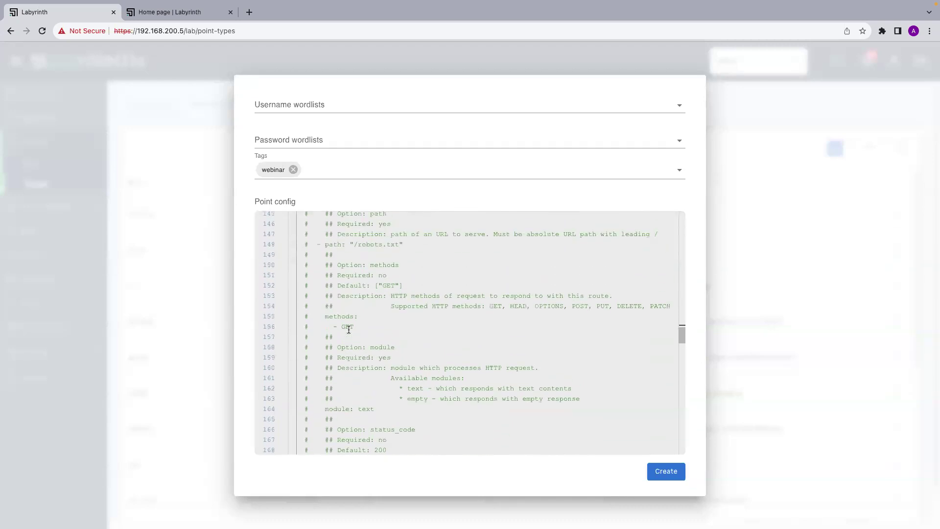
{"action": "left_click", "coordinate": [336, 313]}
{"action": "scroll", "coordinate": [330, 373], "scroll_direction": "down", "scroll_amount": 2}
{"action": "scroll", "coordinate": [329, 373], "scroll_direction": "up", "scroll_amount": 1}
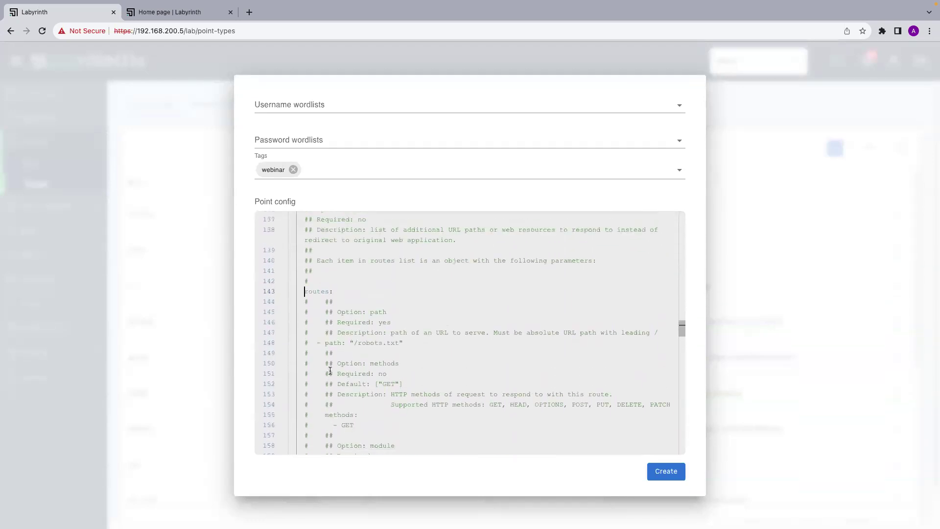
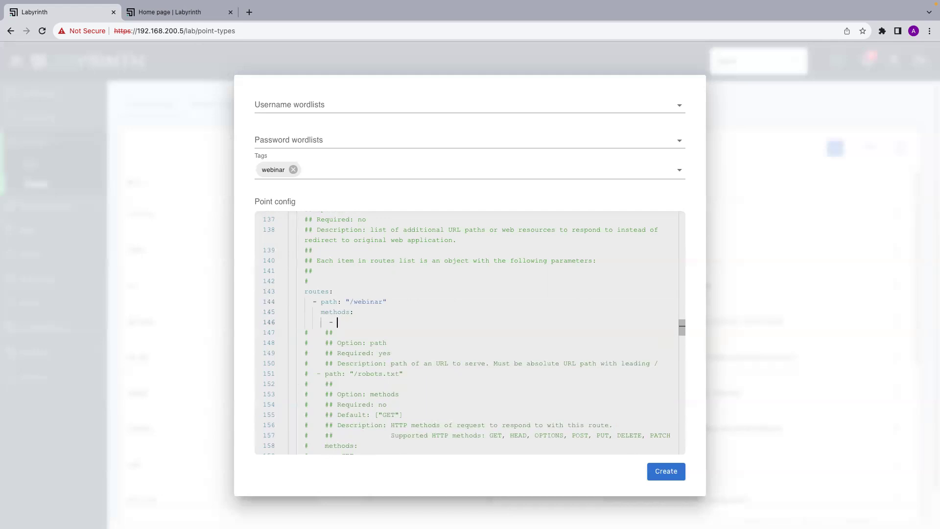
Add PUT to the methods list of the /webinar route on line 146.
{"action": "type", "text": "PUT"}
{"action": "scroll", "coordinate": [426, 361], "scroll_direction": "down", "scroll_amount": 5}
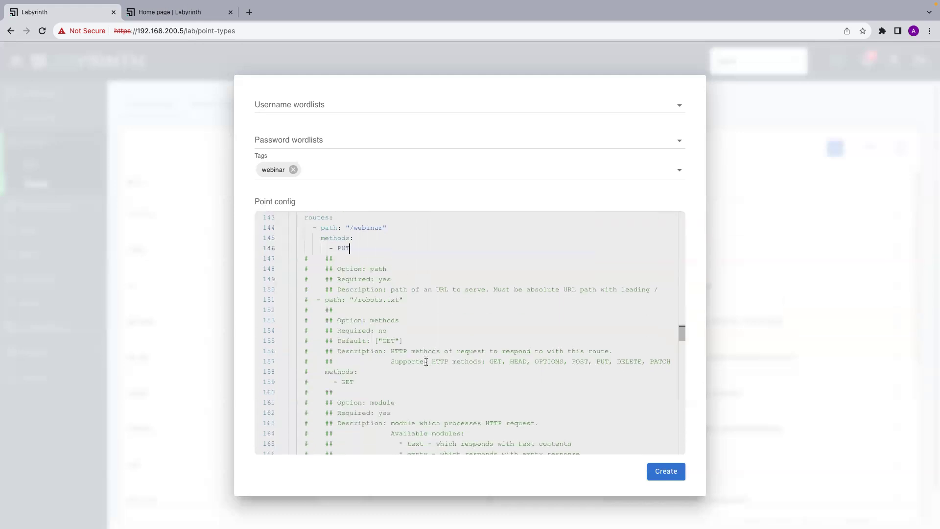
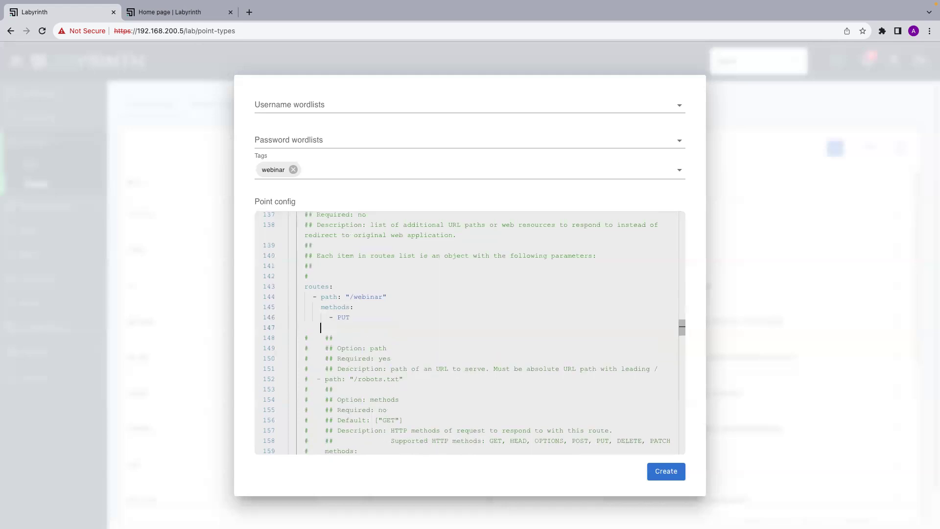
Enter module: text on the empty line under the /webinar route's PUT method.
{"action": "type", "text": "module:"}
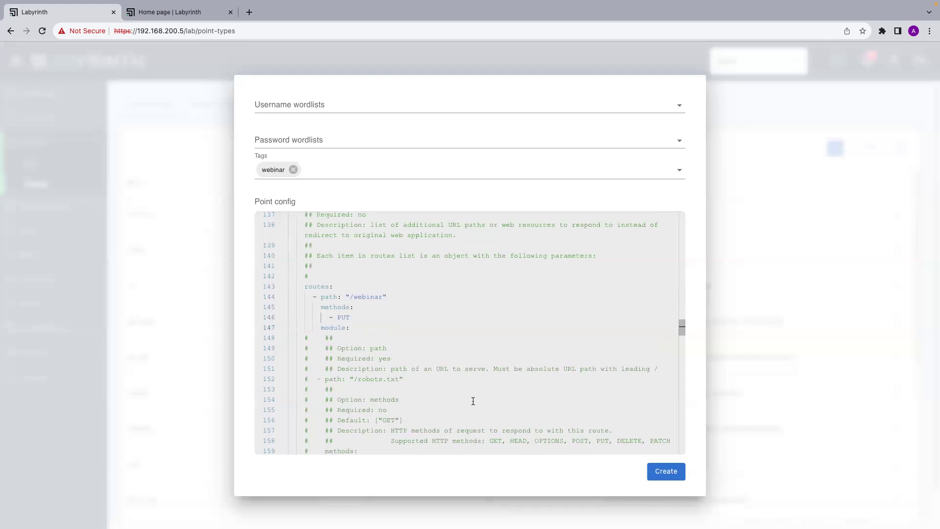
{"action": "scroll", "coordinate": [471, 397], "scroll_direction": "down", "scroll_amount": 5}
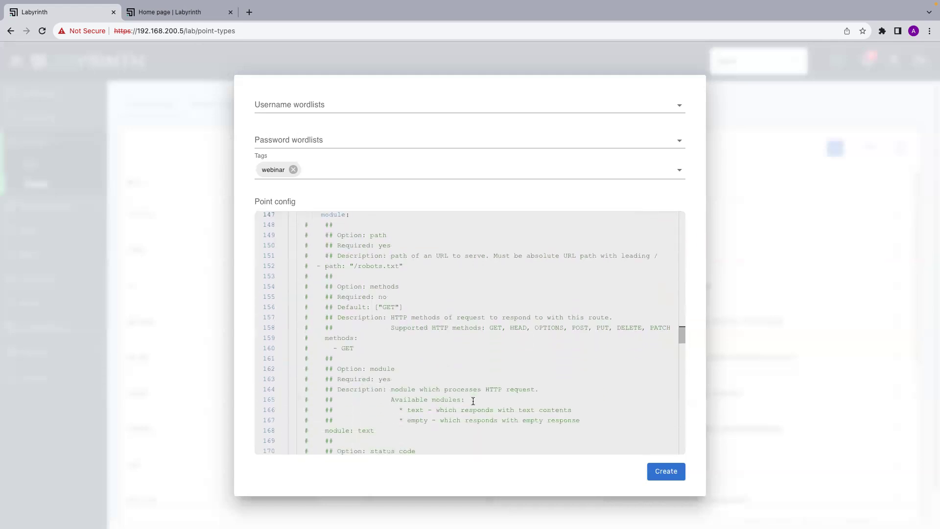
{"action": "scroll", "coordinate": [391, 317], "scroll_direction": "down", "scroll_amount": 5}
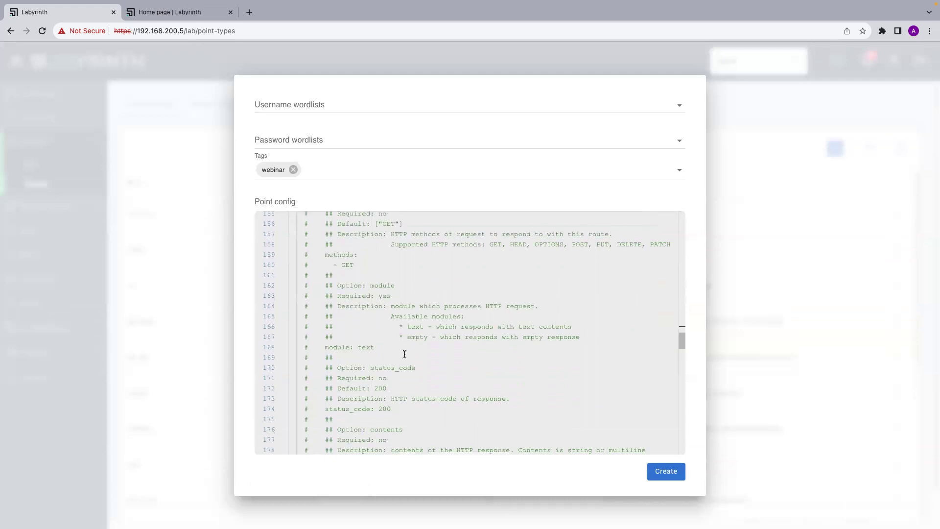
{"action": "left_click_drag", "start_coordinate": [329, 240], "coordinate": [608, 295]}
{"action": "left_click", "coordinate": [607, 294]}
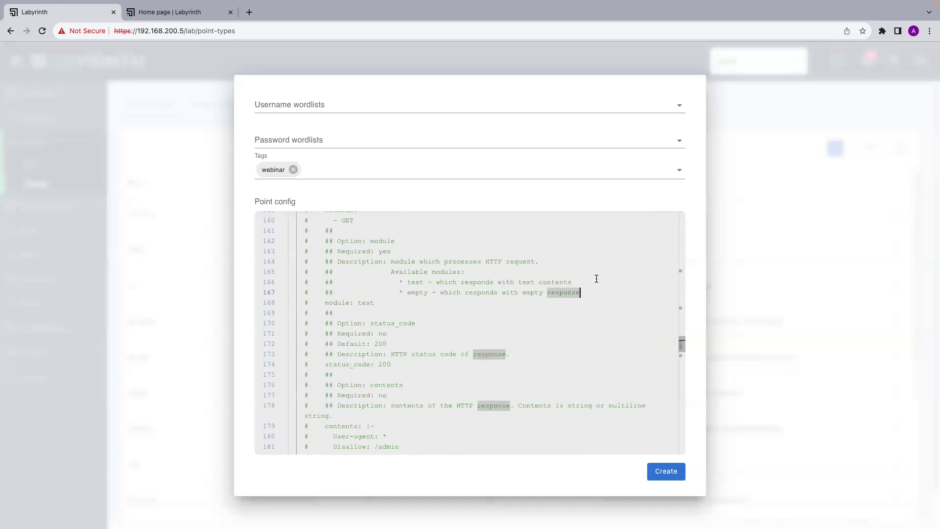
{"action": "scroll", "coordinate": [545, 266], "scroll_direction": "up", "scroll_amount": 2}
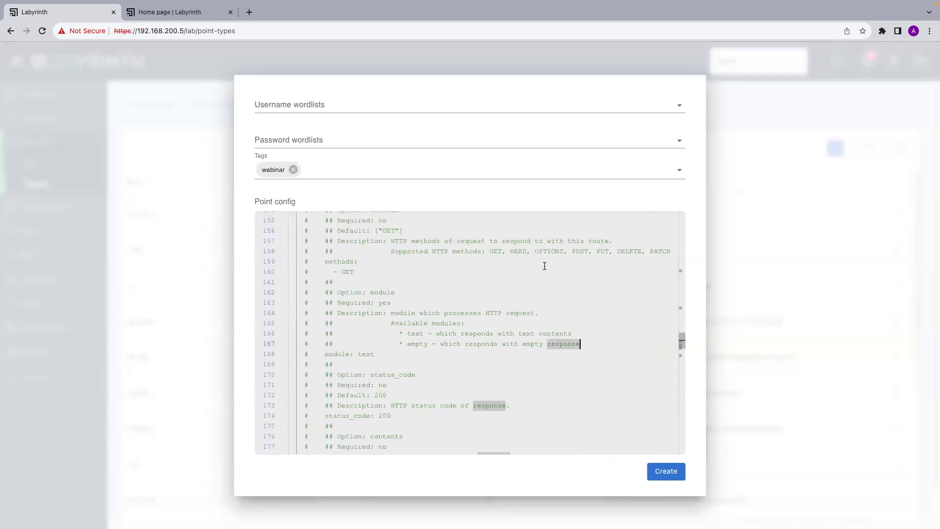
{"action": "scroll", "coordinate": [544, 266], "scroll_direction": "up", "scroll_amount": 4}
{"action": "scroll", "coordinate": [544, 266], "scroll_direction": "up", "scroll_amount": 2}
{"action": "left_click", "coordinate": [365, 302]}
{"action": "type", "text": "t"}
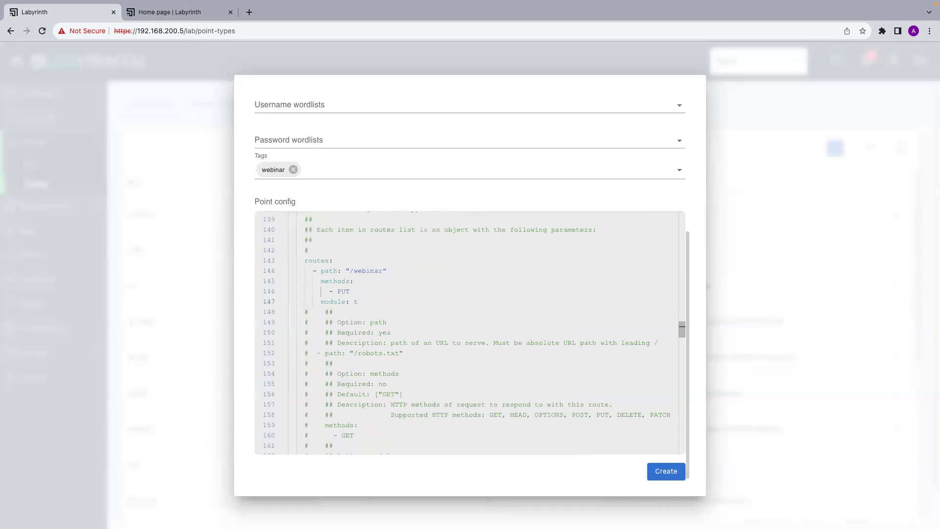
{"action": "type", "text": "ext"}
{"action": "scroll", "coordinate": [389, 350], "scroll_direction": "down", "scroll_amount": 2}
Start a new line below module: text and type the status key, fixing its misspelling.
{"action": "key", "text": "Return"}
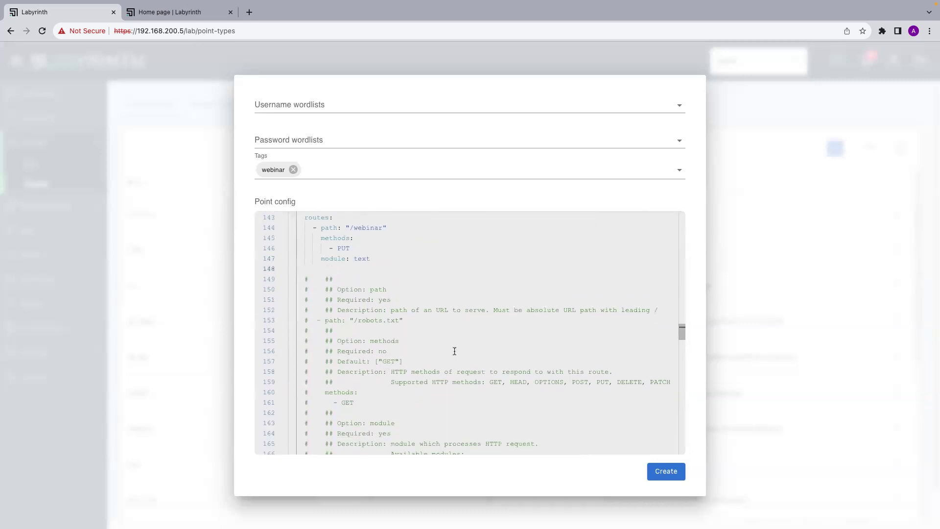
{"action": "type", "text": "stati"}
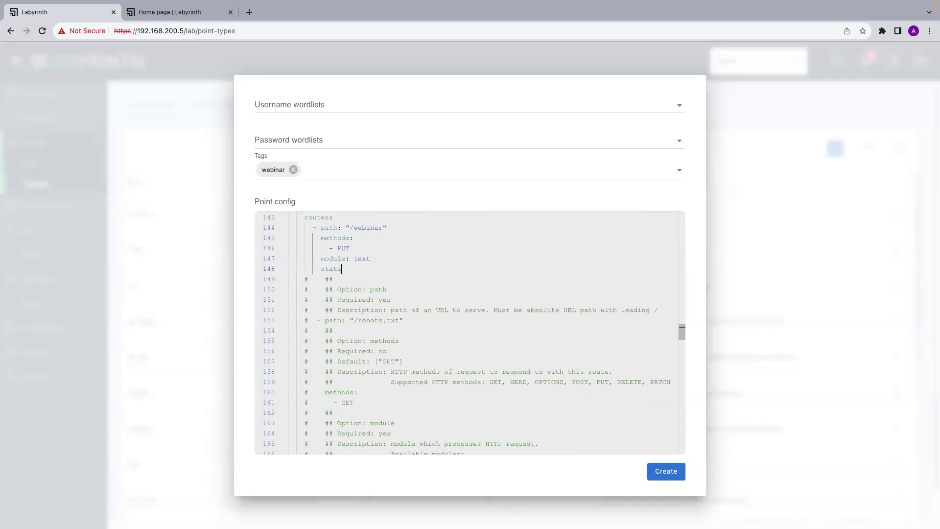
{"action": "key", "text": "BackSpace"}
{"action": "type", "text": "us"}
{"action": "scroll", "coordinate": [522, 402], "scroll_direction": "down", "scroll_amount": 5}
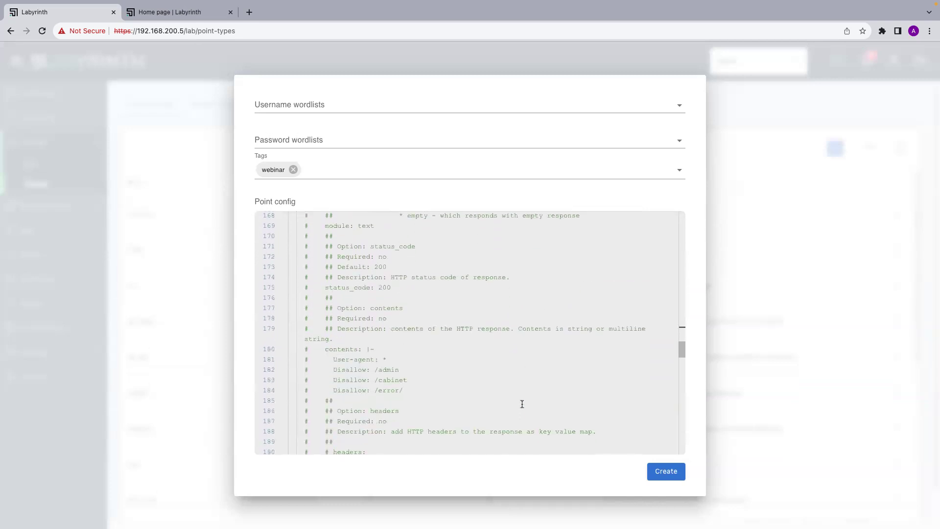
{"action": "scroll", "coordinate": [522, 404], "scroll_direction": "up", "scroll_amount": 1}
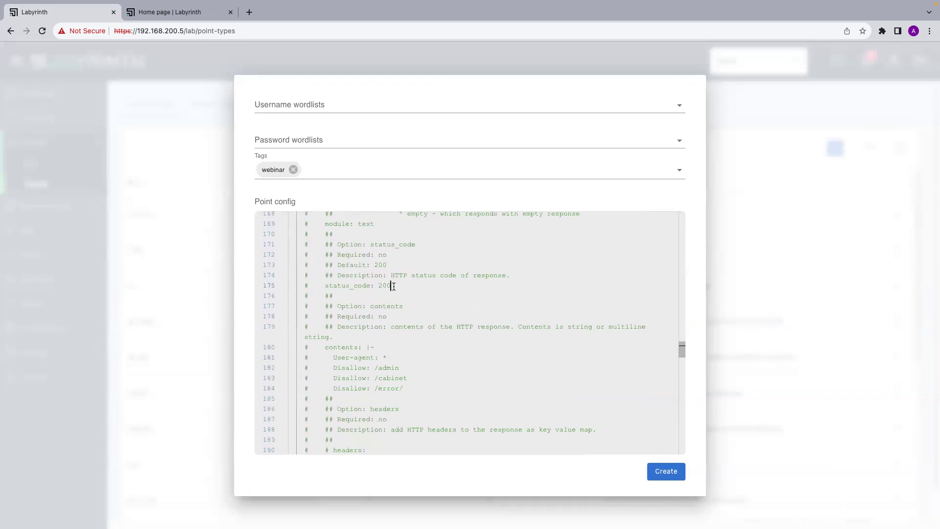
{"action": "left_click_drag", "start_coordinate": [394, 286], "coordinate": [304, 244]}
{"action": "scroll", "coordinate": [407, 292], "scroll_direction": "up", "scroll_amount": 5}
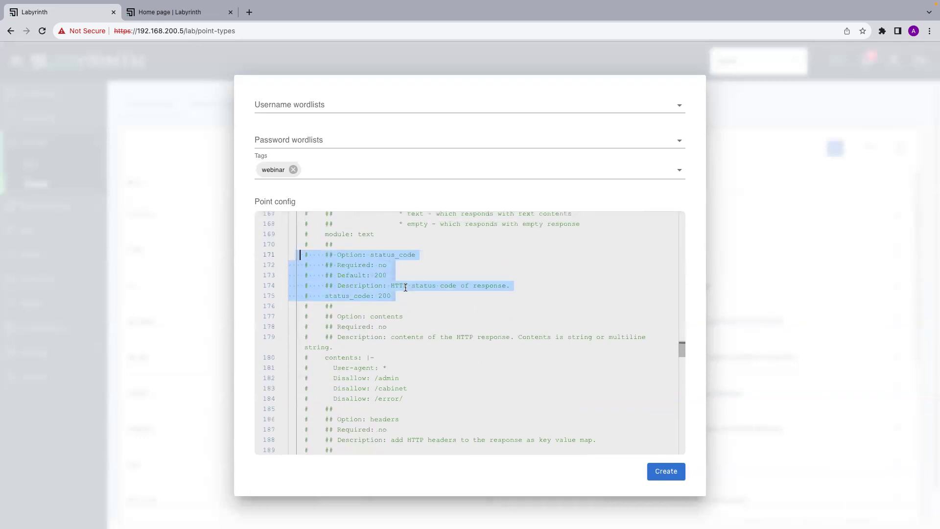
{"action": "scroll", "coordinate": [405, 287], "scroll_direction": "up", "scroll_amount": 1}
Complete the line as status_code: 200, replacing the mistaken 404, and add a new line.
{"action": "left_click", "coordinate": [356, 296]}
{"action": "type", "text": "_code: "}
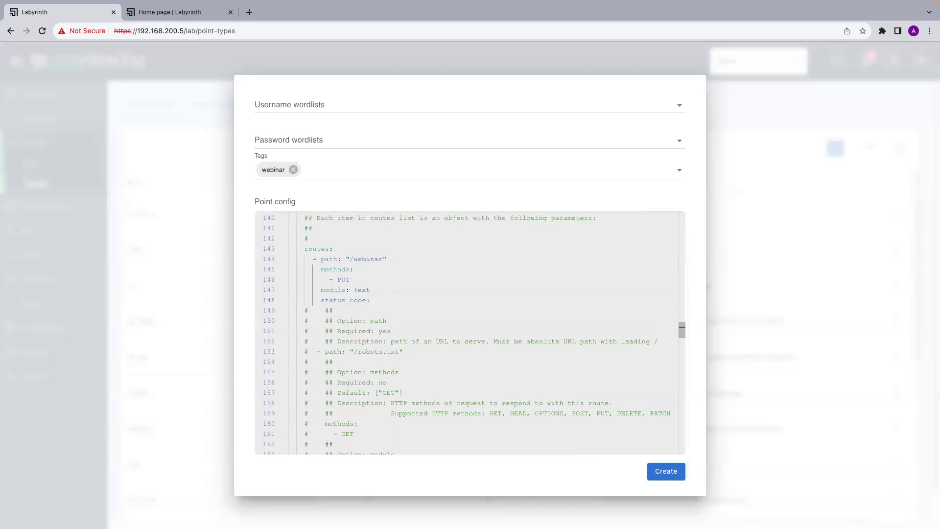
{"action": "type", "text": "404"}
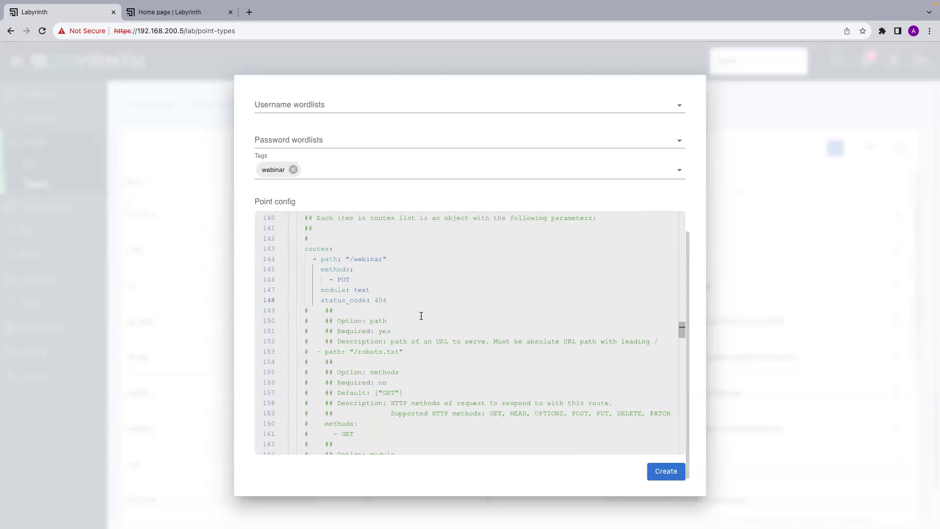
{"action": "scroll", "coordinate": [421, 316], "scroll_direction": "down", "scroll_amount": 1}
{"action": "key", "text": "BackSpace"}
{"action": "key", "text": "BackSpace"}
{"action": "key", "text": "BackSpace"}
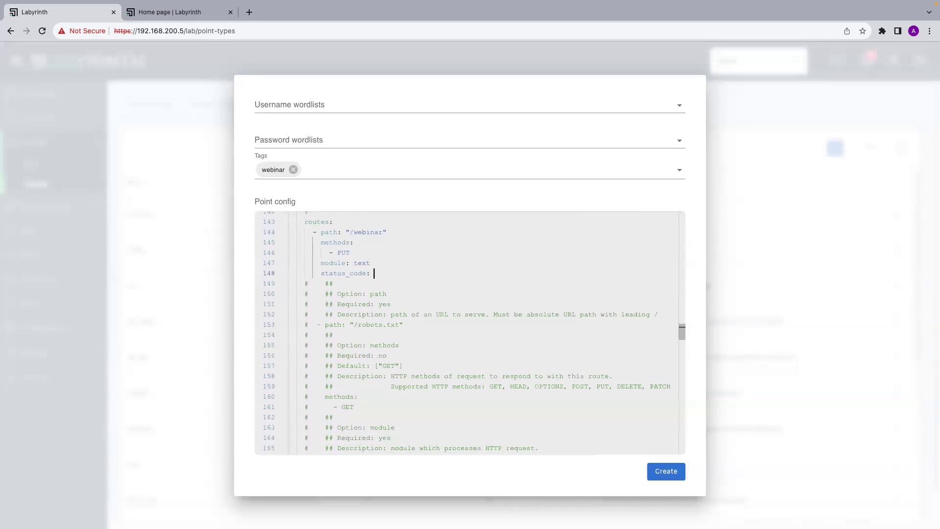
{"action": "type", "text": "200"}
{"action": "key", "text": "Return"}
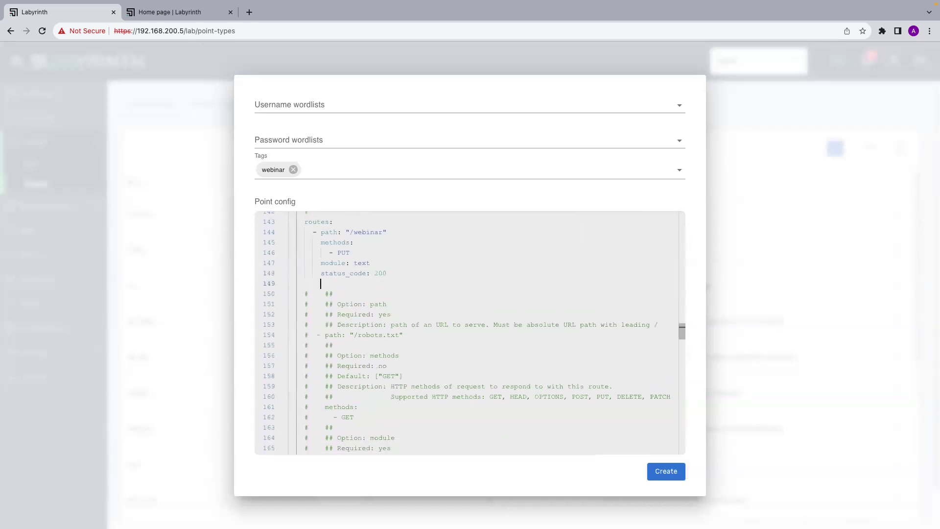
Type content_type: "text/html" on the line beneath status_code: 200.
{"action": "scroll", "coordinate": [456, 384], "scroll_direction": "down", "scroll_amount": 3}
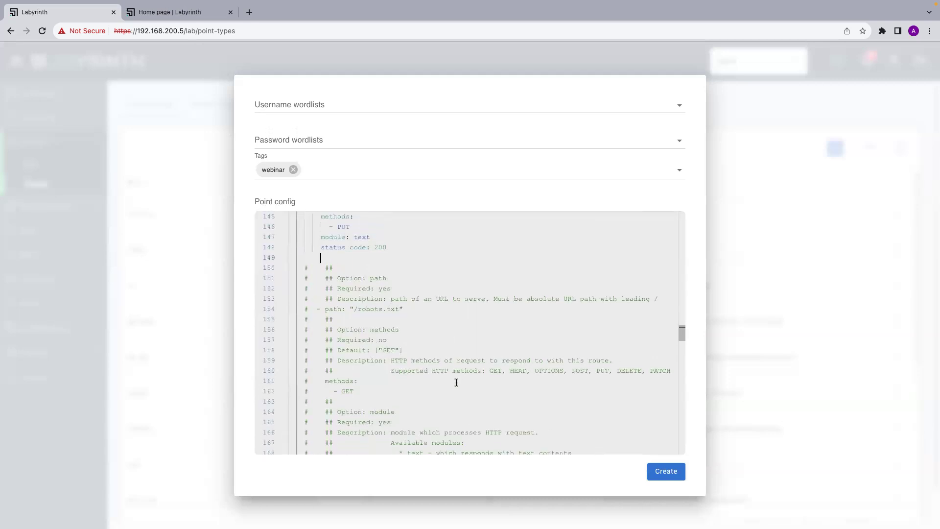
{"action": "scroll", "coordinate": [456, 382], "scroll_direction": "up", "scroll_amount": 3}
{"action": "scroll", "coordinate": [456, 382], "scroll_direction": "up", "scroll_amount": 1}
{"action": "scroll", "coordinate": [456, 381], "scroll_direction": "down", "scroll_amount": 3}
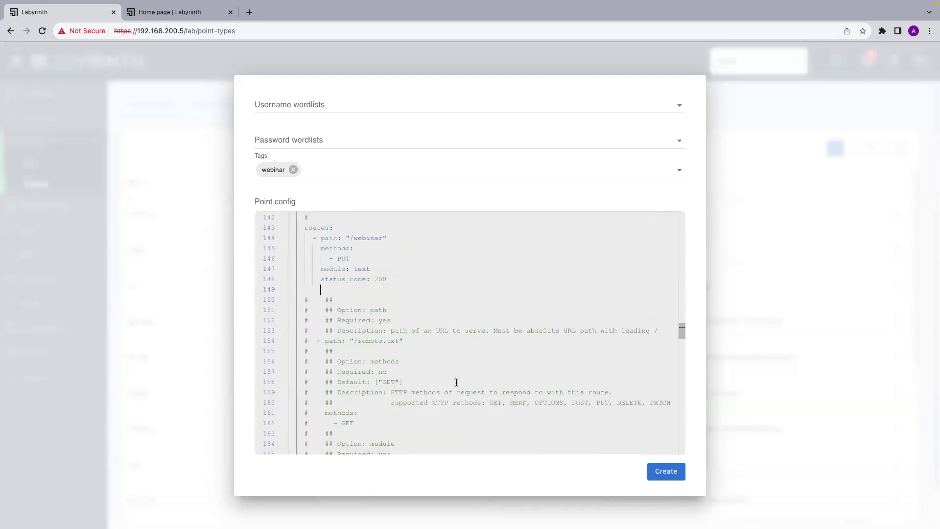
{"action": "scroll", "coordinate": [456, 381], "scroll_direction": "down", "scroll_amount": 5}
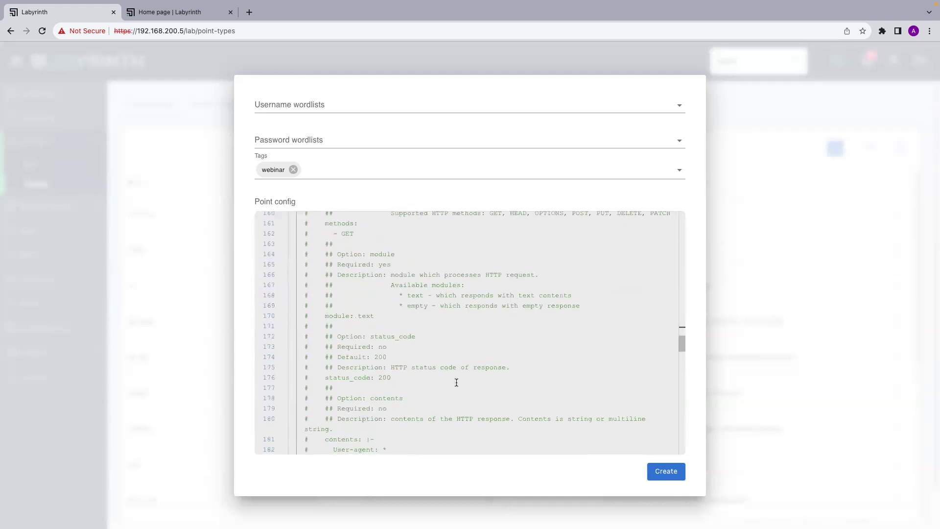
{"action": "scroll", "coordinate": [456, 382], "scroll_direction": "up", "scroll_amount": 3}
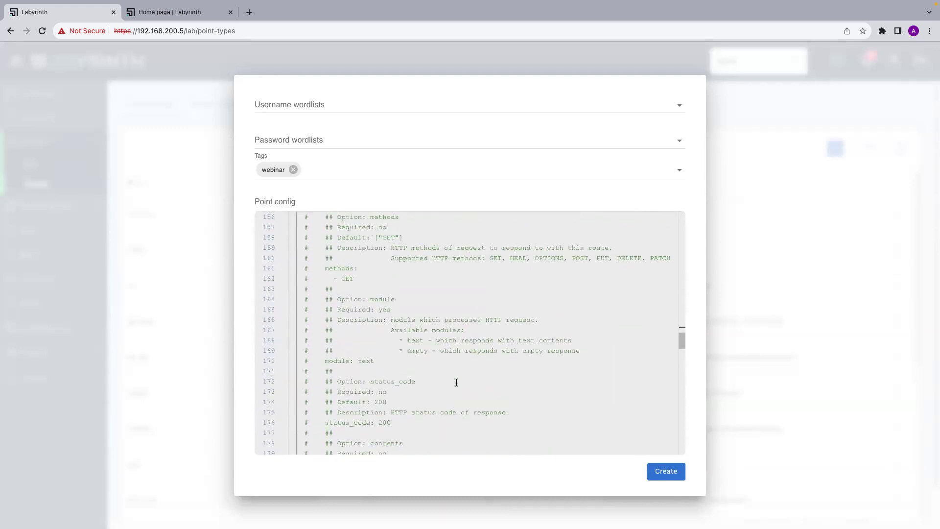
{"action": "scroll", "coordinate": [456, 382], "scroll_direction": "down", "scroll_amount": 3}
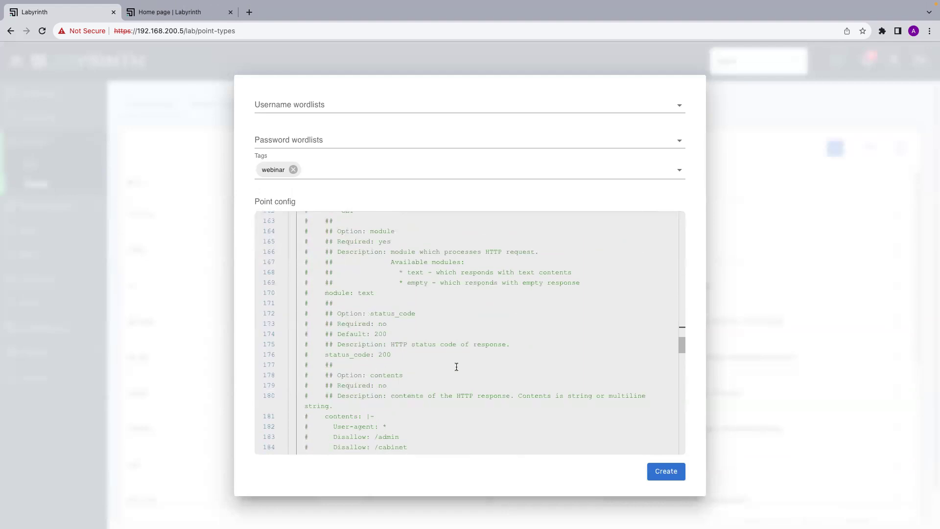
{"action": "scroll", "coordinate": [456, 367], "scroll_direction": "up", "scroll_amount": 8}
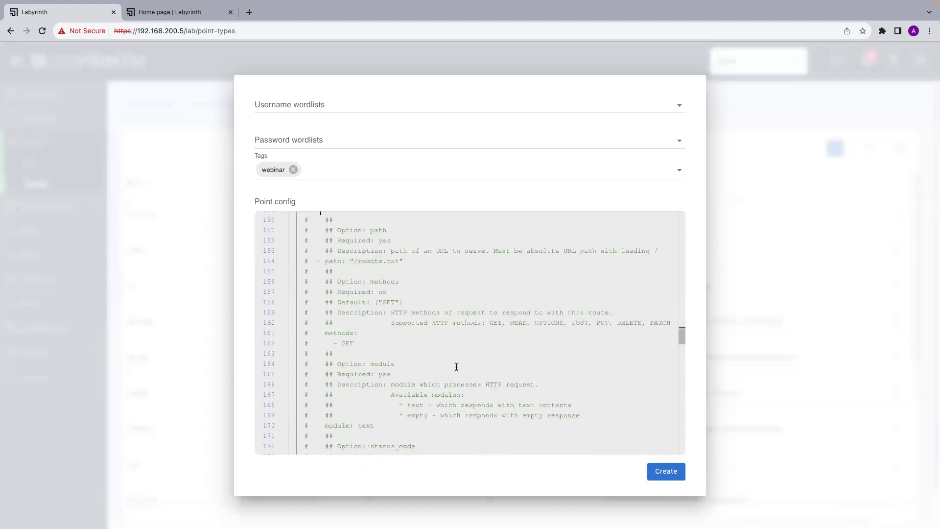
Set the /webinar route's content_type to "text/html" and start a new config line beneath it.
{"action": "type", "text": "conte"}
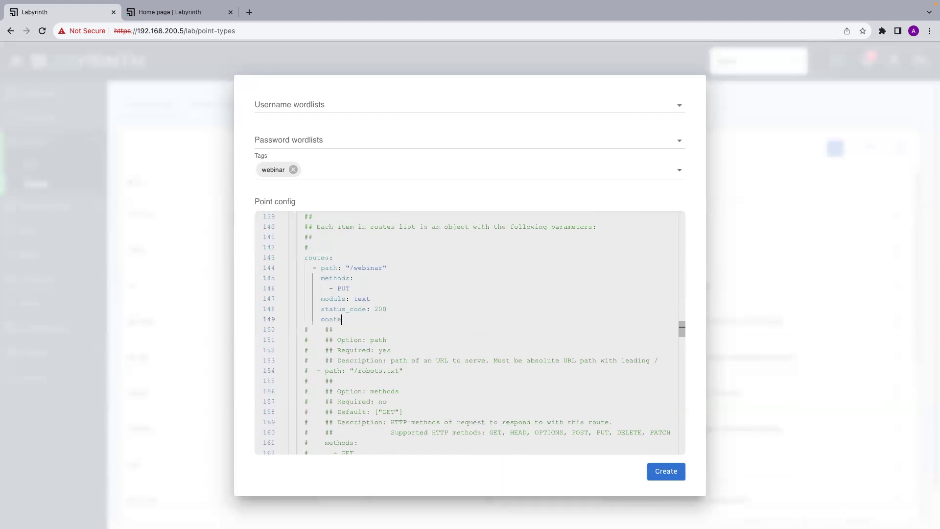
{"action": "type", "text": "nt_type:"}
{"action": "type", "text": " \"text/html"}
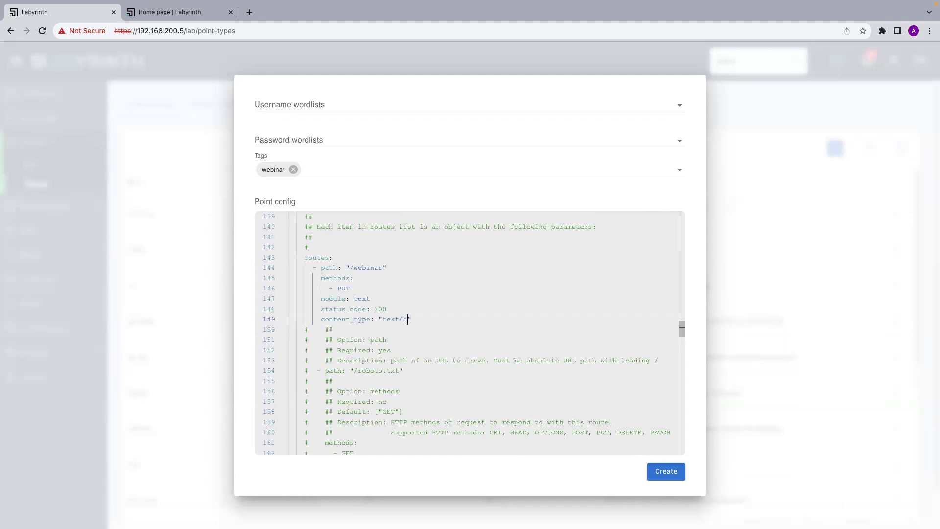
Set the /webinar route's content_type to "text/html" and start a new config line beneath it.
{"action": "type", "text": "ml"}
{"action": "key", "text": "Return"}
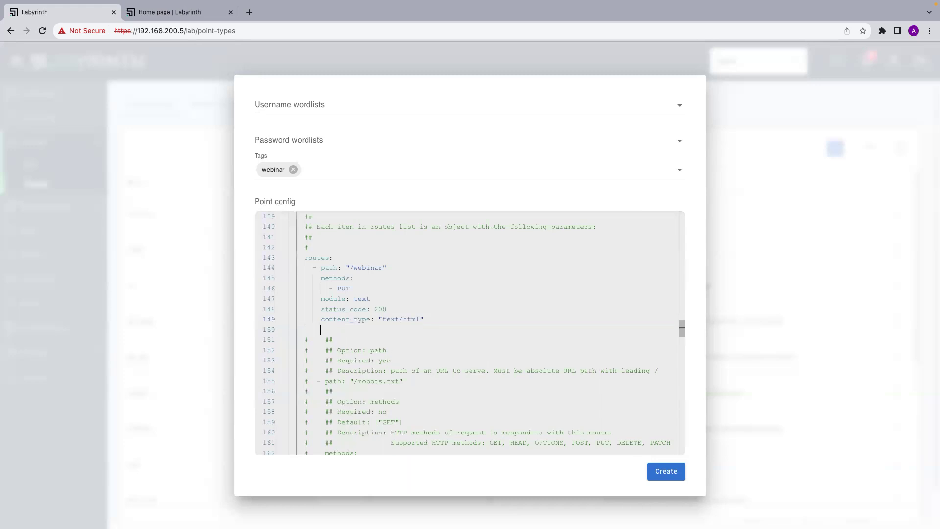
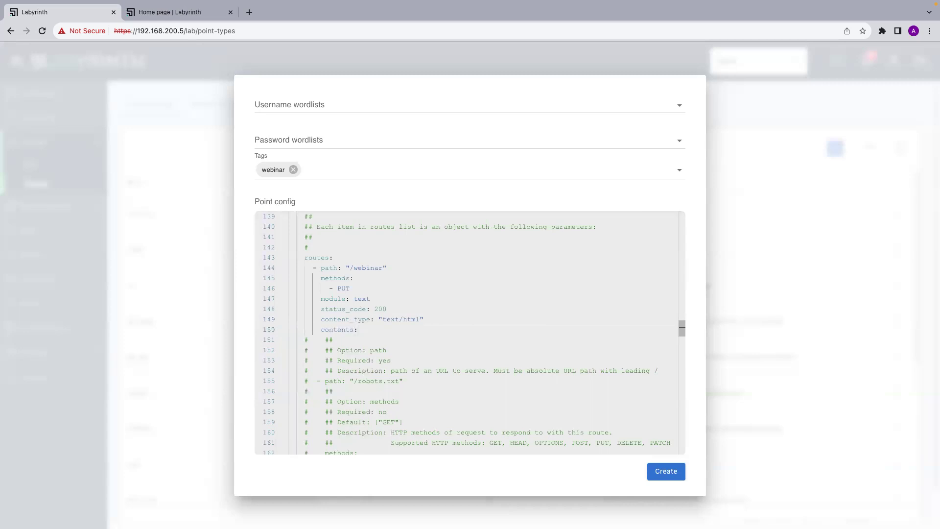
Add '|-' after the /webinar route's 'contents:' on line 150, then select the example HTML contents below.
{"action": "type", "text": "|-"}
{"action": "scroll", "coordinate": [498, 396], "scroll_direction": "down", "scroll_amount": 5}
{"action": "scroll", "coordinate": [498, 396], "scroll_direction": "down", "scroll_amount": 8}
{"action": "scroll", "coordinate": [498, 395], "scroll_direction": "down", "scroll_amount": 1}
{"action": "left_click_drag", "start_coordinate": [489, 365], "coordinate": [288, 323]}
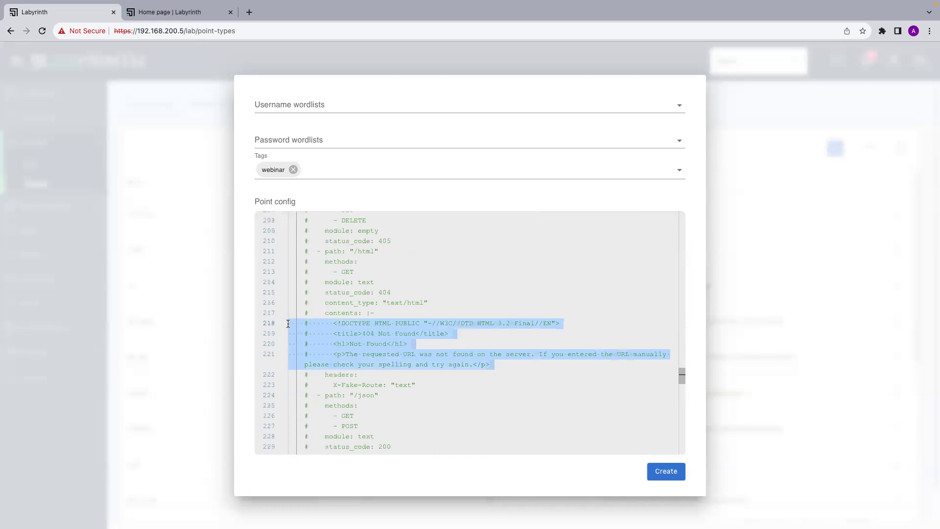
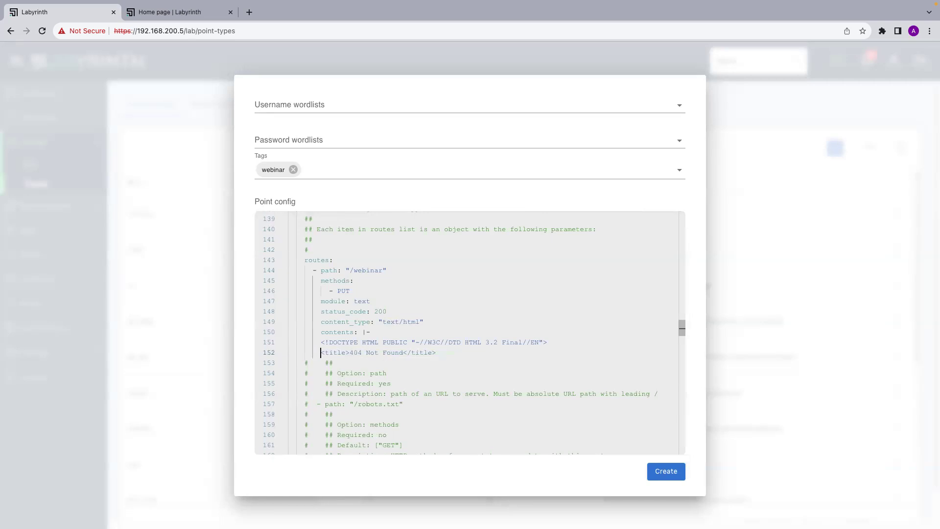
Replace <title>404 Not Found</title> on line 152 with <h1>Welcome to the webinar</h1>, adding a new line.
{"action": "double_click", "coordinate": [325, 353]}
{"action": "type", "text": "h1"}
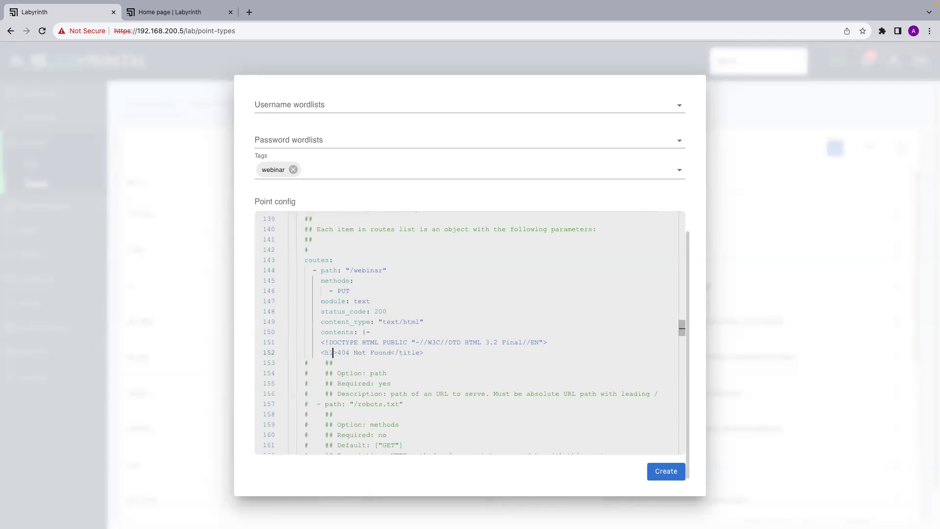
{"action": "double_click", "coordinate": [410, 354]}
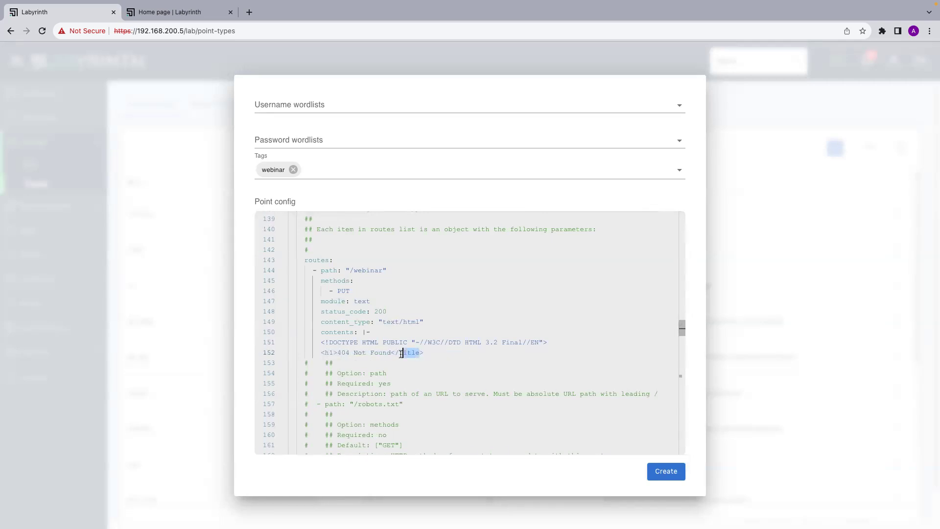
{"action": "type", "text": "h1"}
{"action": "left_click_drag", "start_coordinate": [391, 353], "coordinate": [336, 353]}
{"action": "type", "text": "Welcome t"}
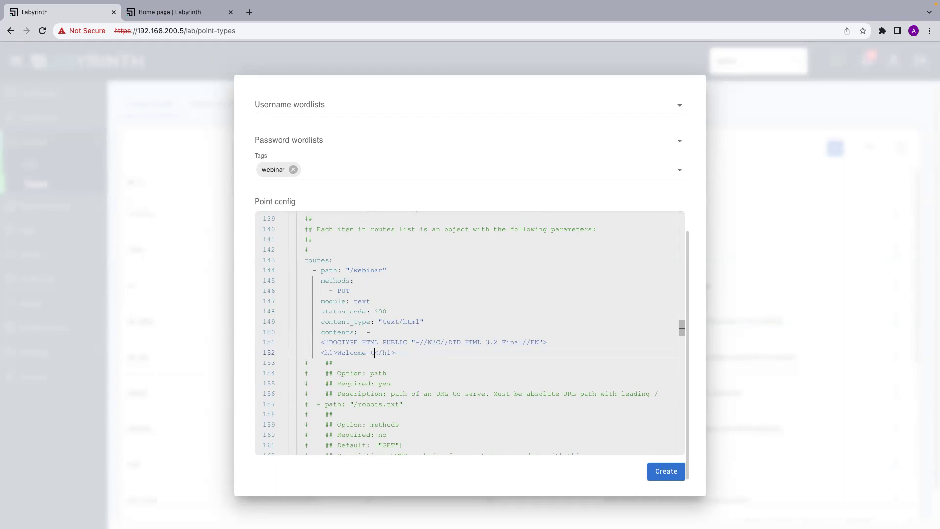
{"action": "type", "text": "o the webinar"}
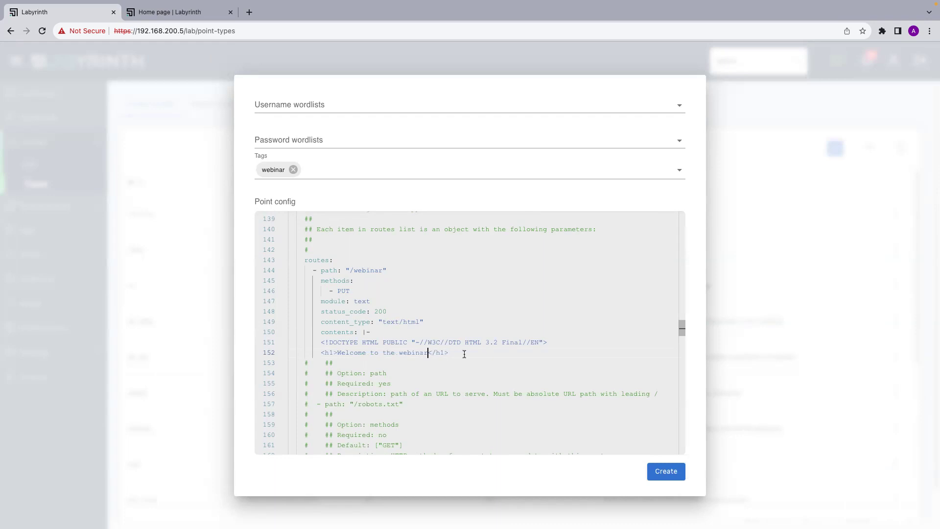
{"action": "key", "text": "Return"}
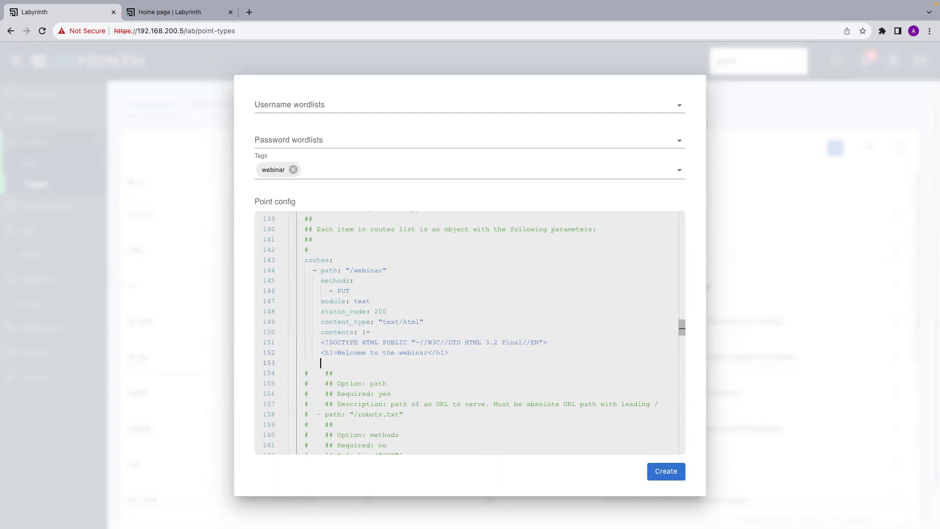
Copy the /webinar route block and paste it below, replacing the unfinished '- path' text.
{"action": "type", "text": "- path"}
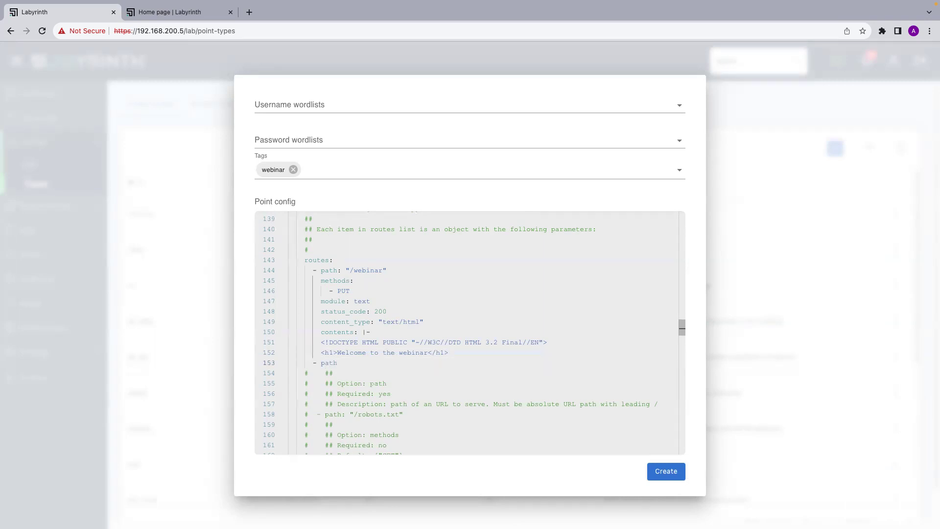
{"action": "left_click_drag", "start_coordinate": [447, 353], "coordinate": [256, 270]}
{"action": "key", "text": "ctrl+c"}
{"action": "left_click_drag", "start_coordinate": [354, 362], "coordinate": [268, 362]}
{"action": "key", "text": "BackSpace"}
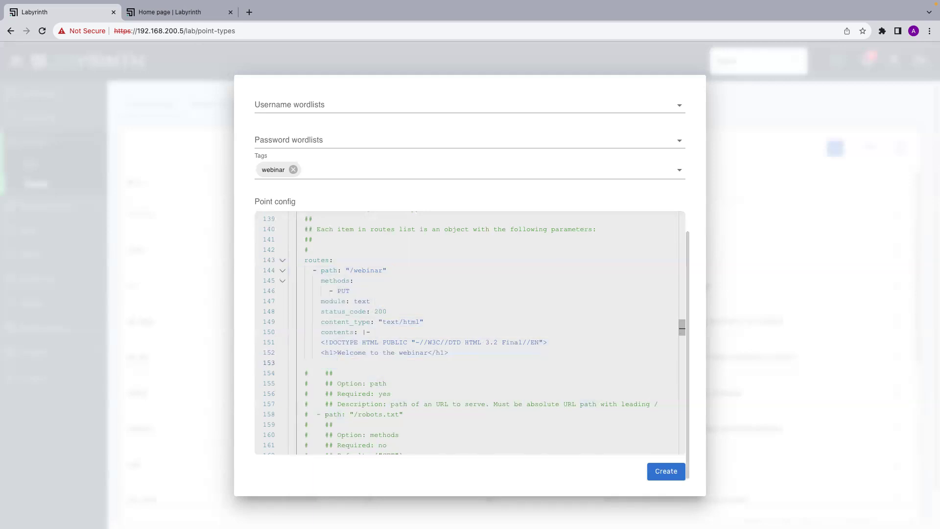
{"action": "key", "text": "ctrl+v"}
Change the copied route's path to /webinar2, method PUT to GET, and status_code to 404.
{"action": "scroll", "coordinate": [293, 416], "scroll_direction": "down", "scroll_amount": 2}
{"action": "left_click", "coordinate": [382, 311]}
{"action": "type", "text": "2"}
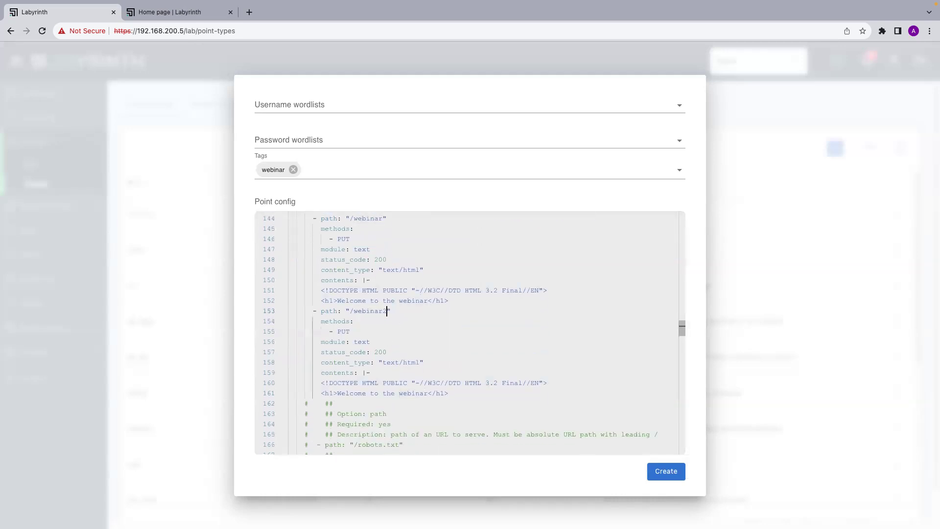
{"action": "scroll", "coordinate": [385, 342], "scroll_direction": "down", "scroll_amount": 1}
{"action": "double_click", "coordinate": [350, 317]}
{"action": "key", "text": "BackSpace"}
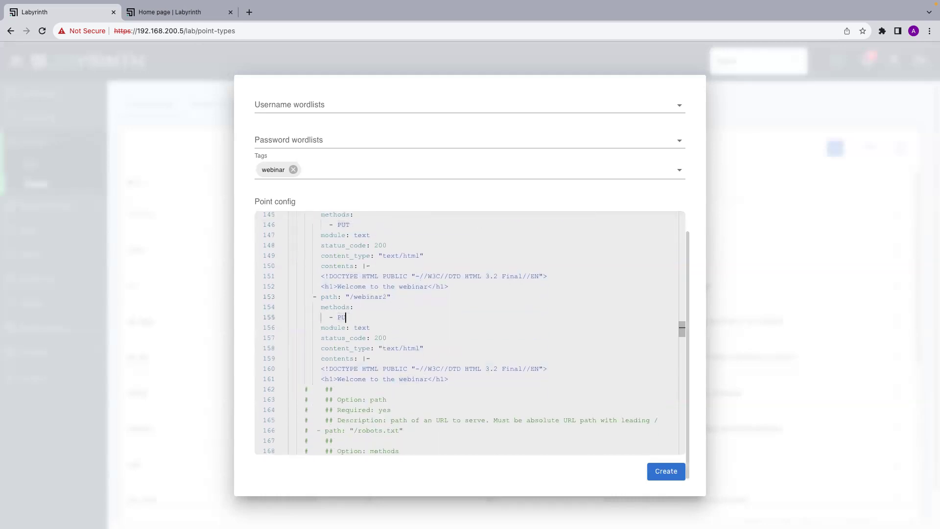
{"action": "type", "text": "GET"}
{"action": "left_click", "coordinate": [387, 338]}
{"action": "key", "text": "BackSpace"}
{"action": "key", "text": "BackSpace"}
{"action": "key", "text": "BackSpace"}
{"action": "type", "text": "404"}
{"action": "scroll", "coordinate": [394, 367], "scroll_direction": "down", "scroll_amount": 1}
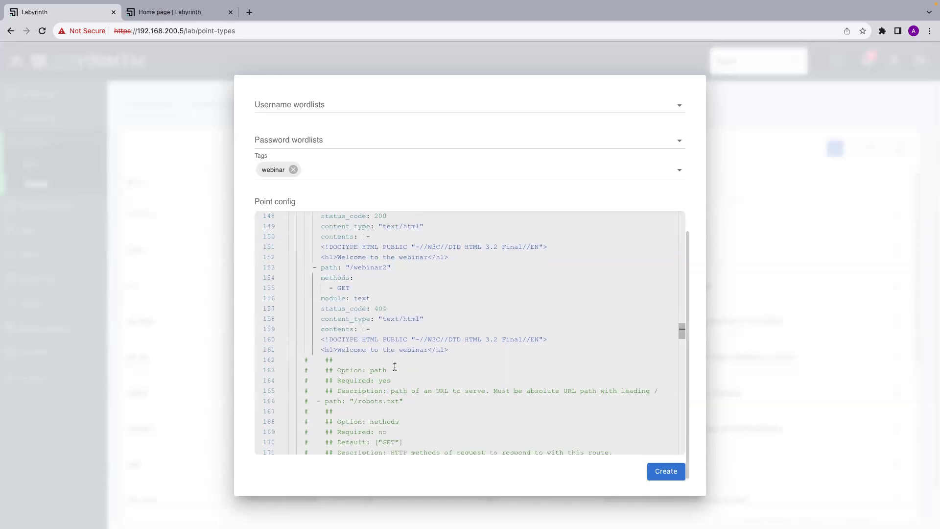
Add a headers: block with X-Is-Deception: "yes" below the /webinar2 contents line.
{"action": "left_click", "coordinate": [429, 350]}
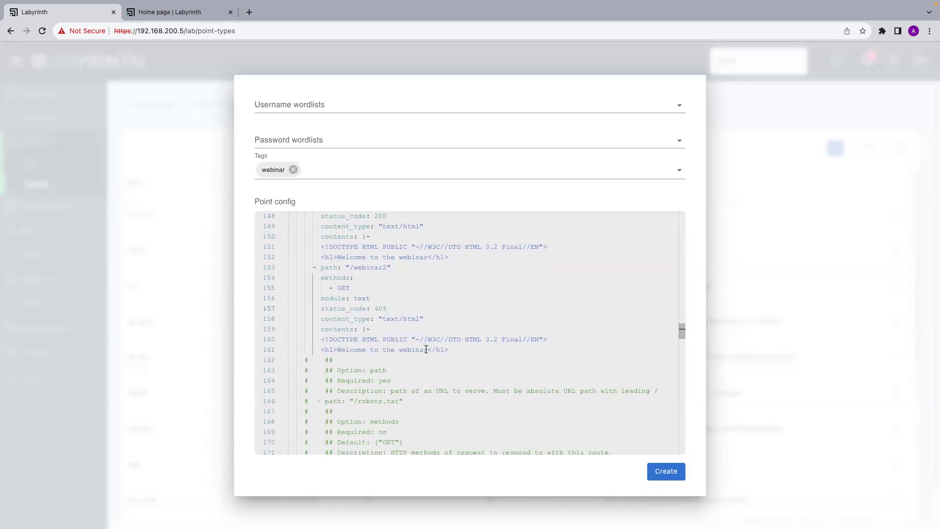
{"action": "left_click_drag", "start_coordinate": [455, 348], "coordinate": [322, 350]}
{"action": "left_click", "coordinate": [433, 362]}
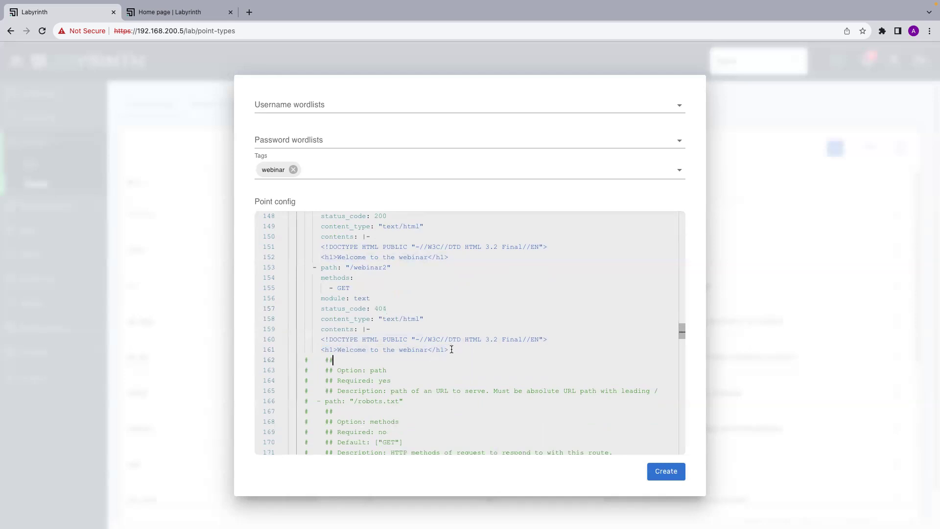
{"action": "left_click", "coordinate": [450, 350]}
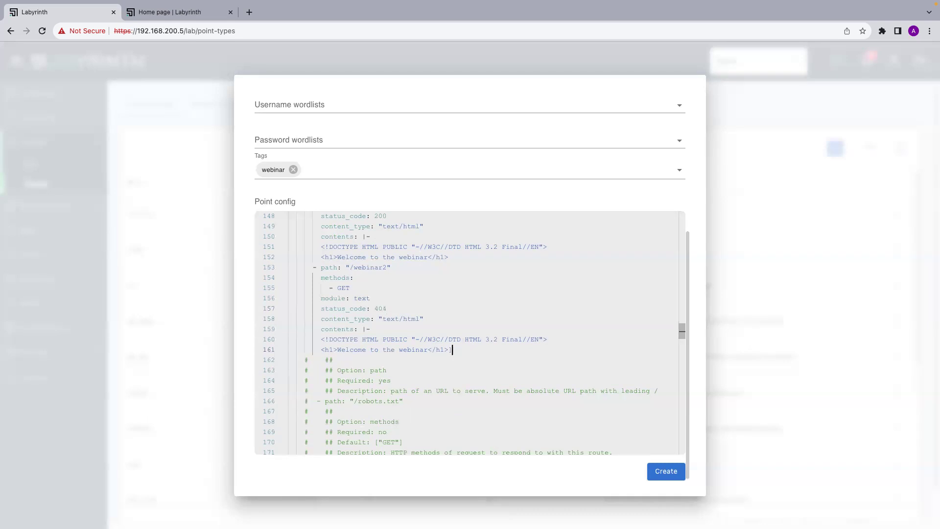
{"action": "key", "text": "Return"}
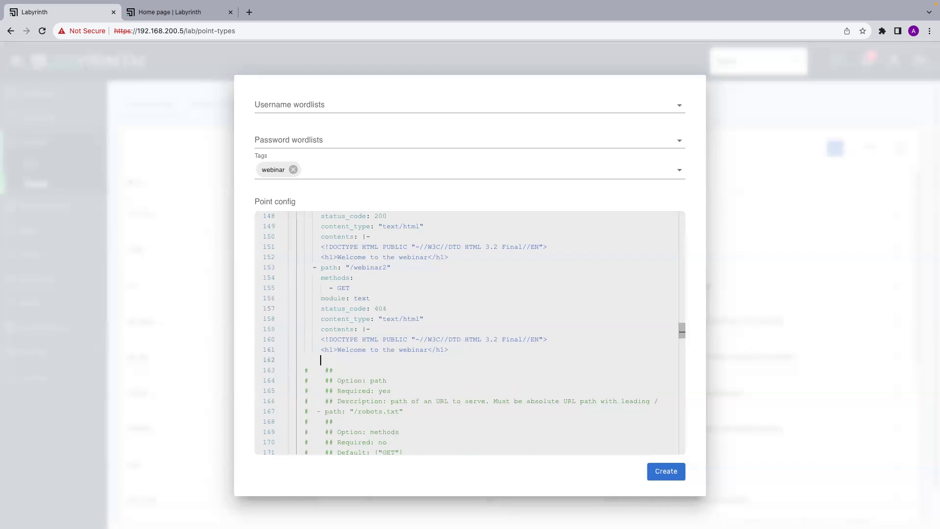
{"action": "type", "text": "hea"}
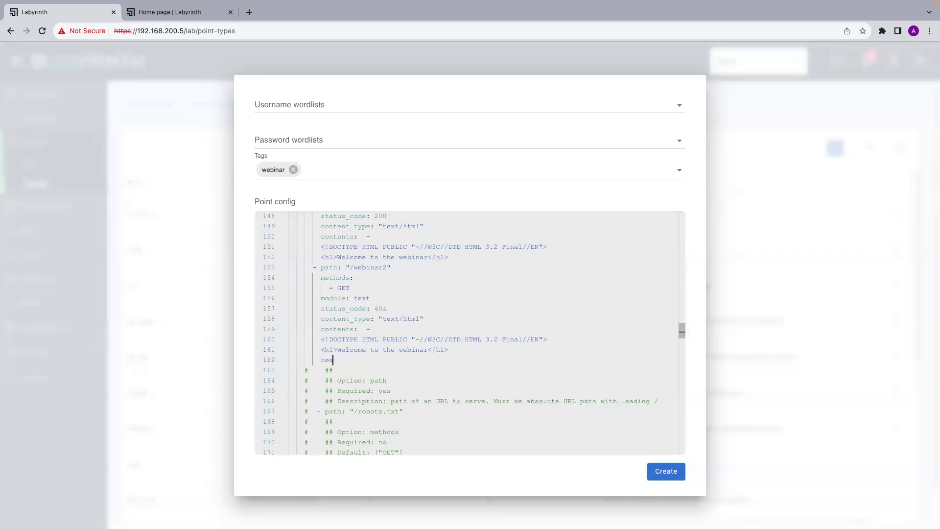
{"action": "type", "text": "ders:"}
{"action": "key", "text": "Return"}
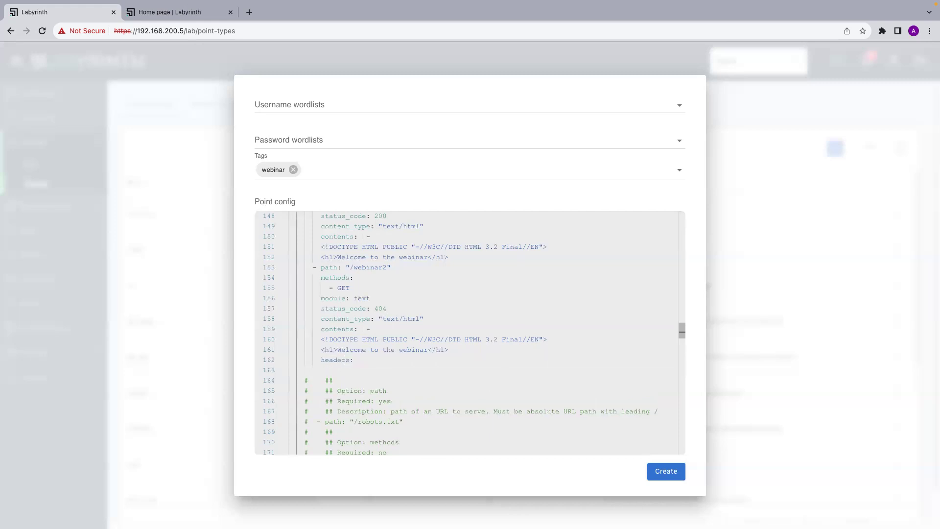
{"action": "type", "text": "x-Is-Deception"}
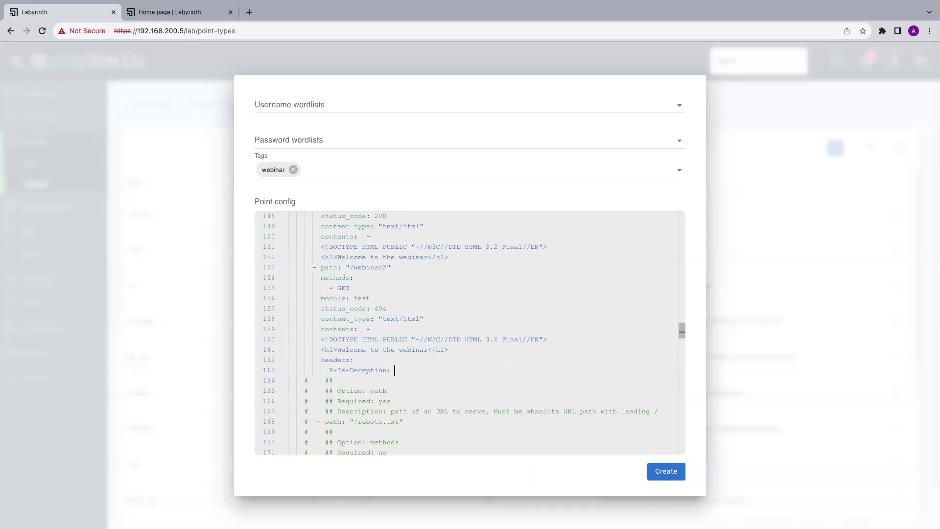
{"action": "type", "text": ": \"yes"}
{"action": "scroll", "coordinate": [444, 394], "scroll_direction": "down", "scroll_amount": 2}
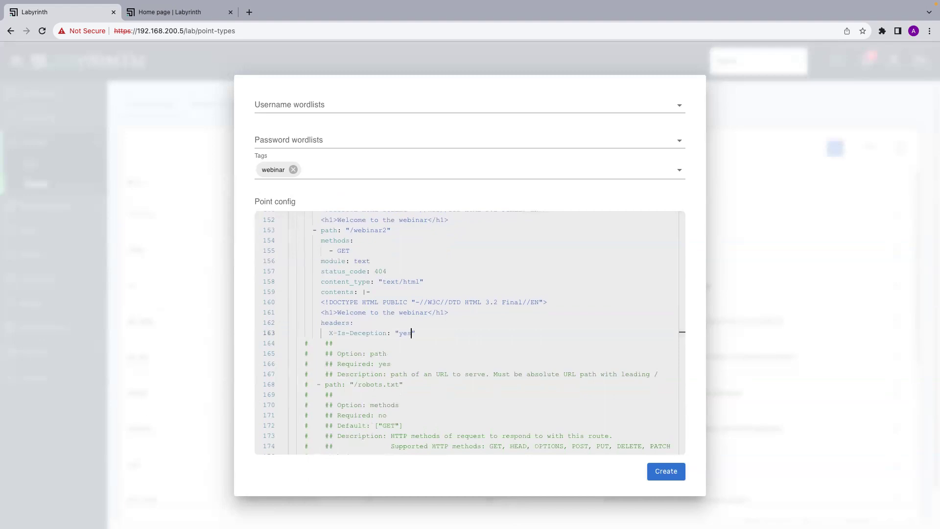
Review the Point config YAML and submit it with Create, getting a 'Could not recognise yaml format' error.
{"action": "scroll", "coordinate": [407, 360], "scroll_direction": "up", "scroll_amount": 3}
{"action": "scroll", "coordinate": [406, 360], "scroll_direction": "down", "scroll_amount": 12}
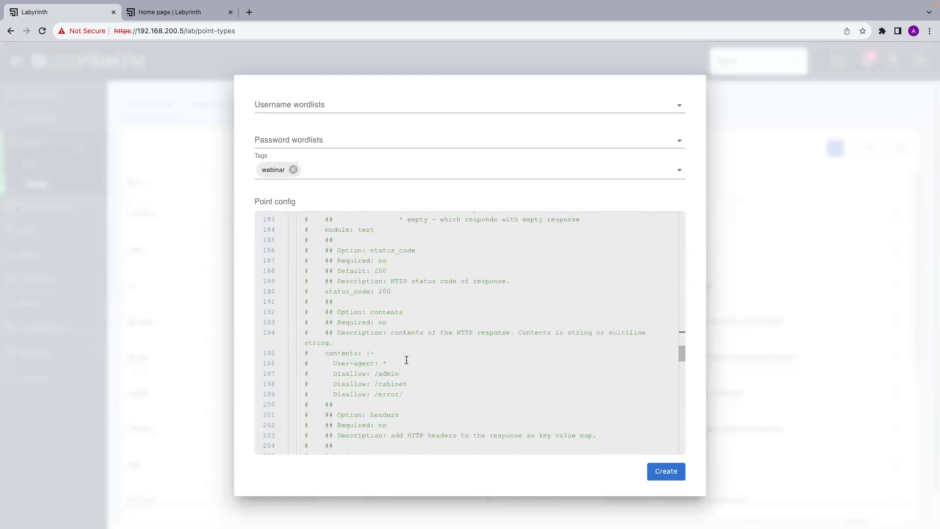
{"action": "scroll", "coordinate": [406, 360], "scroll_direction": "down", "scroll_amount": 4}
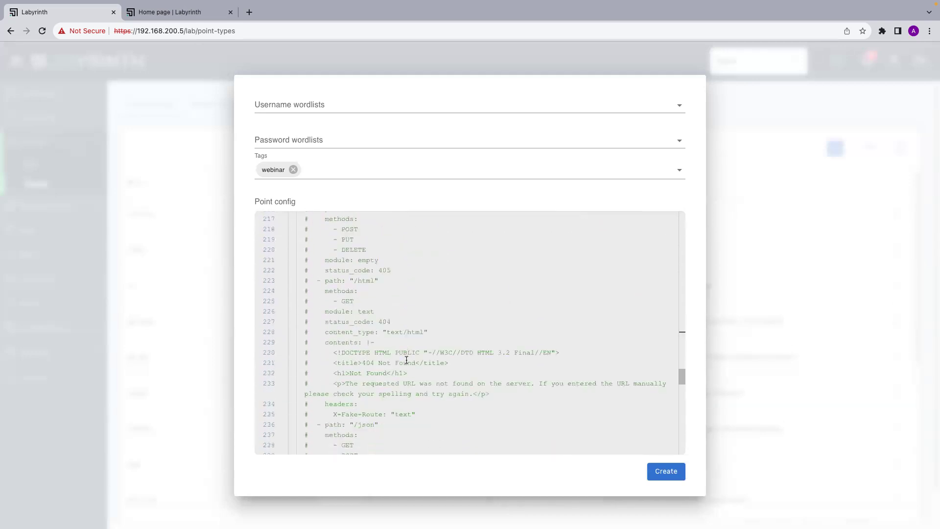
{"action": "scroll", "coordinate": [418, 402], "scroll_direction": "down", "scroll_amount": 1}
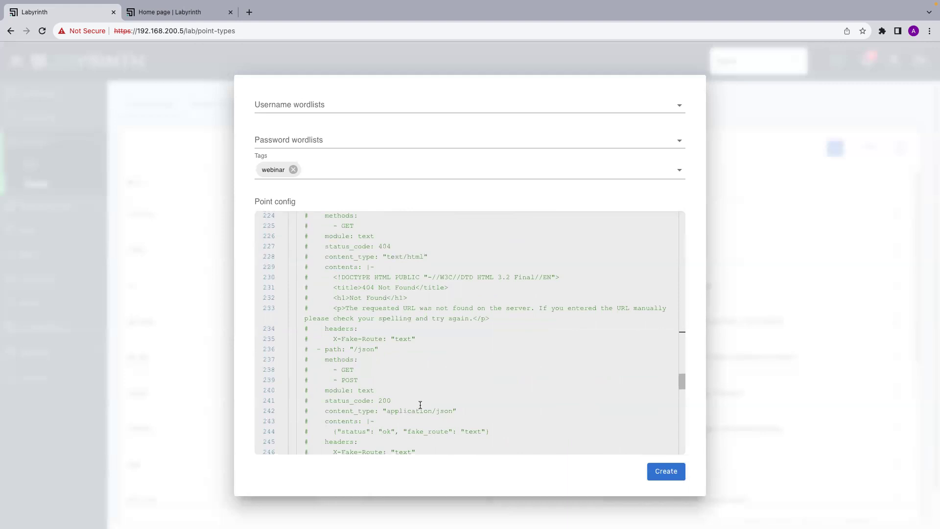
{"action": "scroll", "coordinate": [420, 407], "scroll_direction": "up", "scroll_amount": 4}
{"action": "scroll", "coordinate": [420, 406], "scroll_direction": "down", "scroll_amount": 6}
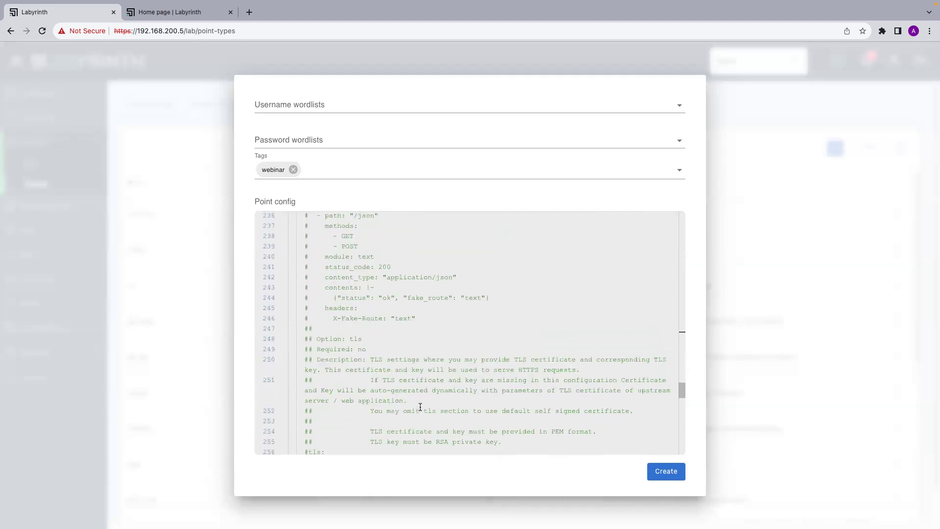
{"action": "scroll", "coordinate": [420, 407], "scroll_direction": "up", "scroll_amount": 2}
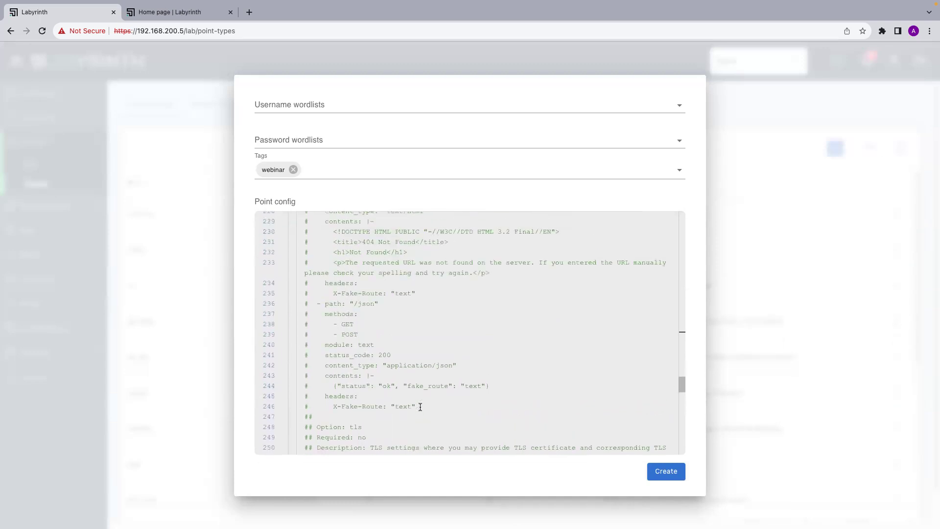
{"action": "scroll", "coordinate": [419, 406], "scroll_direction": "down", "scroll_amount": 4}
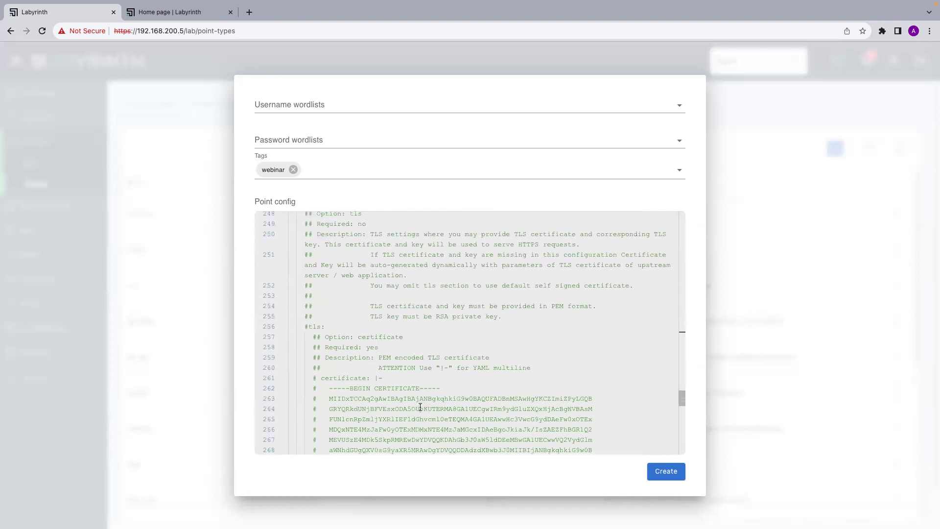
{"action": "scroll", "coordinate": [420, 406], "scroll_direction": "down", "scroll_amount": 6}
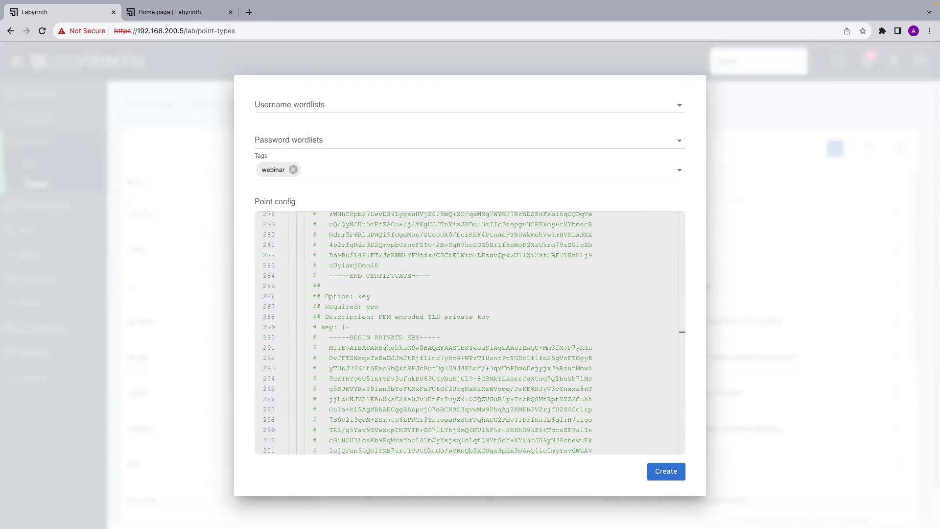
{"action": "scroll", "coordinate": [385, 390], "scroll_direction": "down", "scroll_amount": 7}
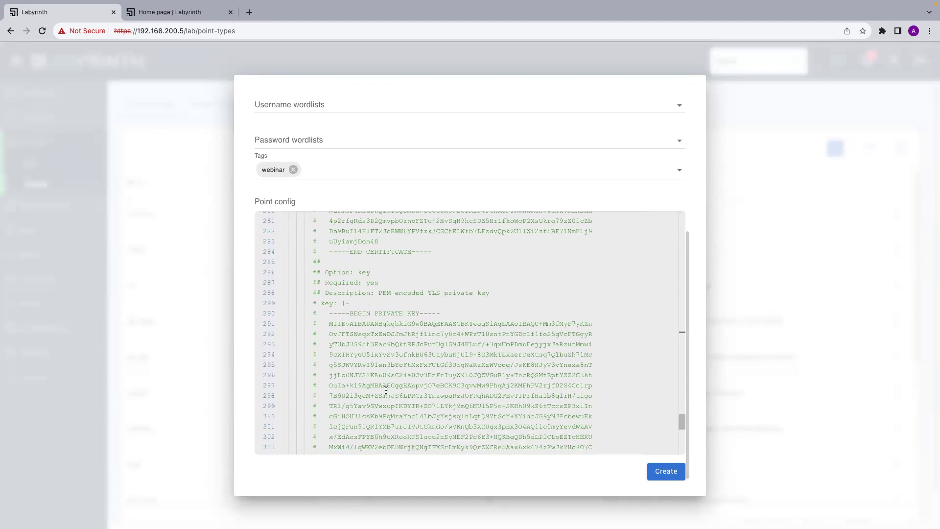
{"action": "scroll", "coordinate": [386, 390], "scroll_direction": "up", "scroll_amount": 20}
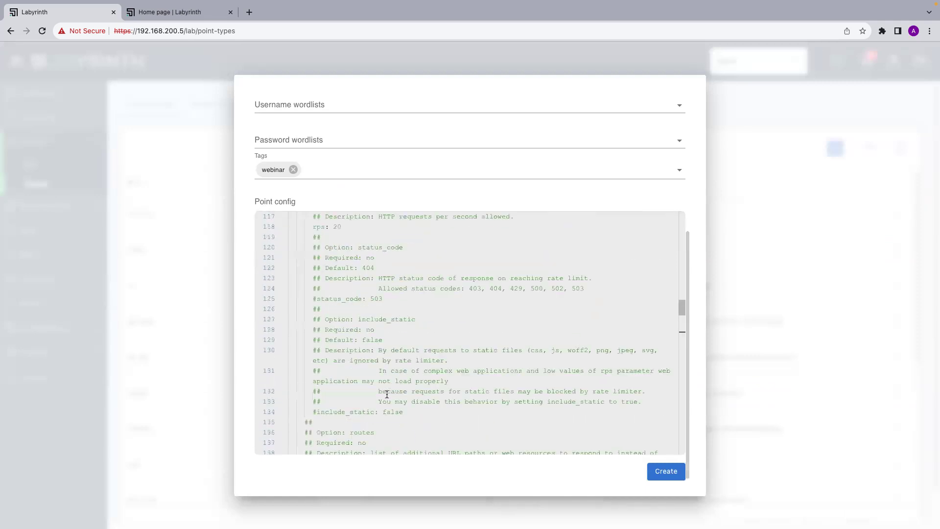
{"action": "left_click", "coordinate": [660, 472]}
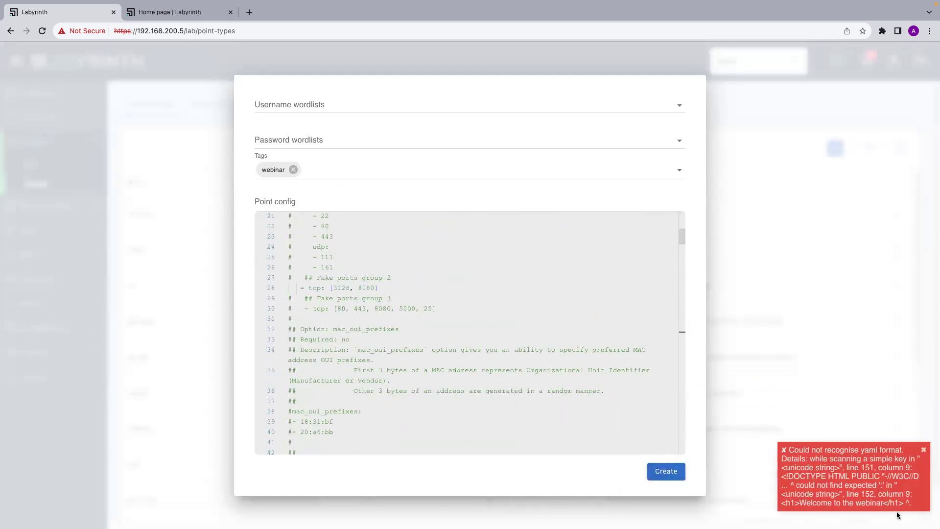
Dismiss the error, indent HTML lines 151–152 and 160–161 one level, and create the point type.
{"action": "left_click", "coordinate": [871, 489]}
{"action": "scroll", "coordinate": [509, 317], "scroll_direction": "up", "scroll_amount": 5}
{"action": "scroll", "coordinate": [466, 406], "scroll_direction": "down", "scroll_amount": 20}
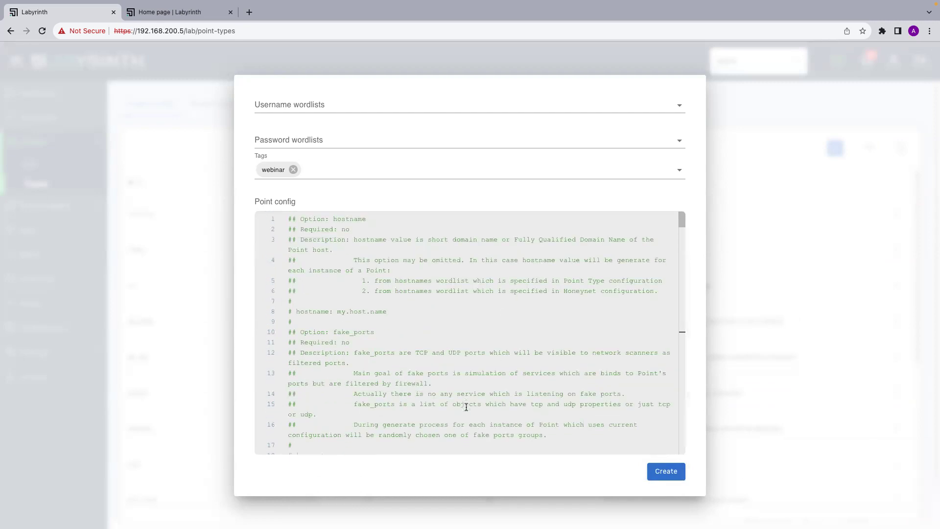
{"action": "scroll", "coordinate": [466, 406], "scroll_direction": "down", "scroll_amount": 5}
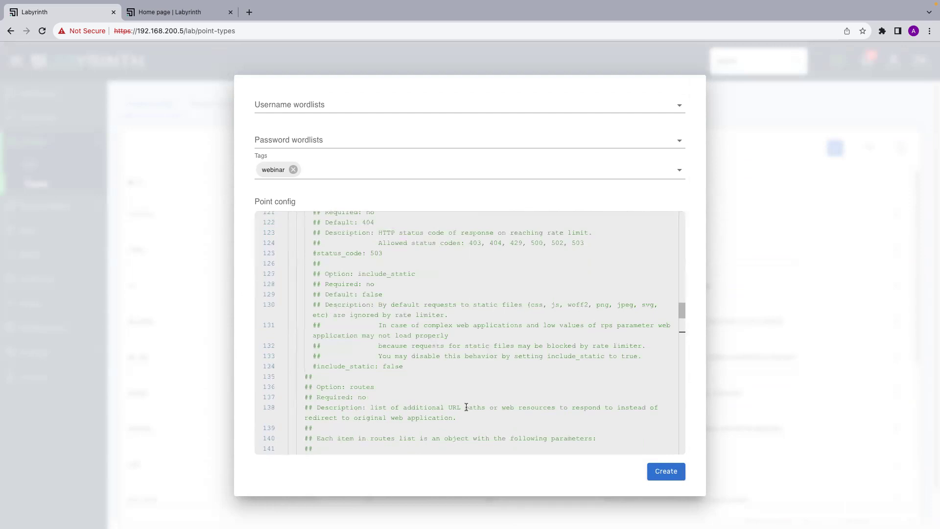
{"action": "scroll", "coordinate": [466, 407], "scroll_direction": "down", "scroll_amount": 6}
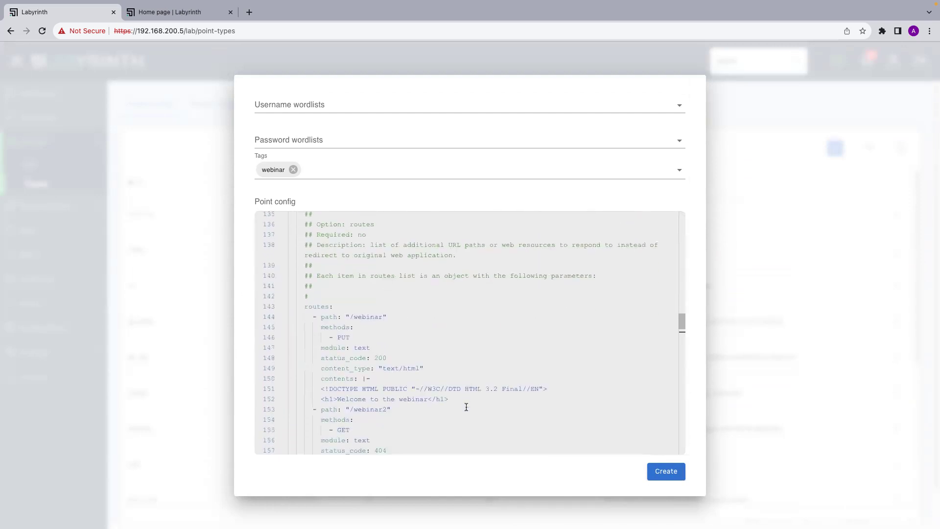
{"action": "left_click_drag", "start_coordinate": [320, 297], "coordinate": [460, 309]}
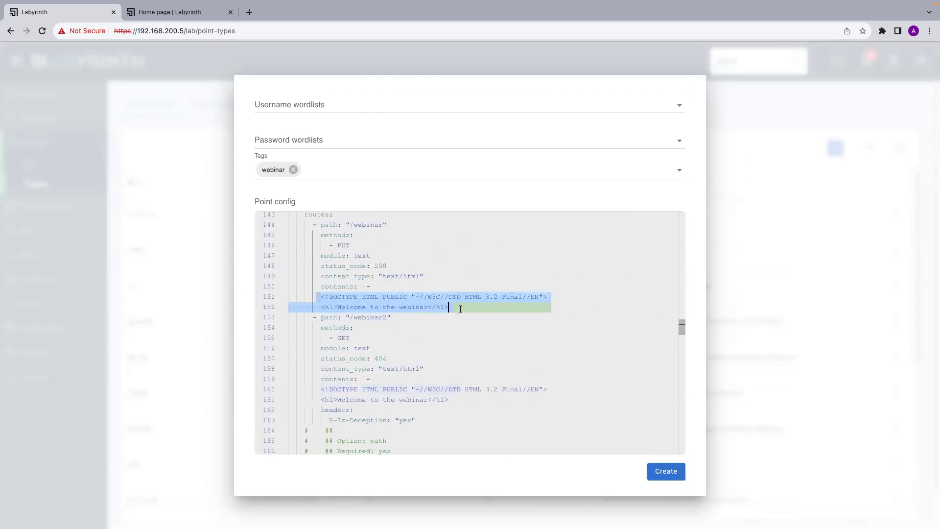
{"action": "key", "text": "Tab"}
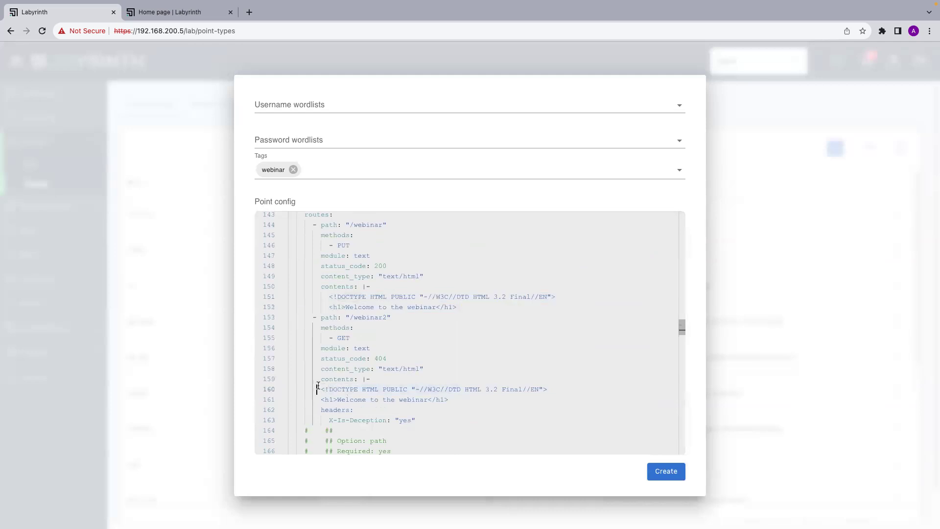
{"action": "left_click_drag", "start_coordinate": [313, 389], "coordinate": [472, 402]}
{"action": "key", "text": "Tab"}
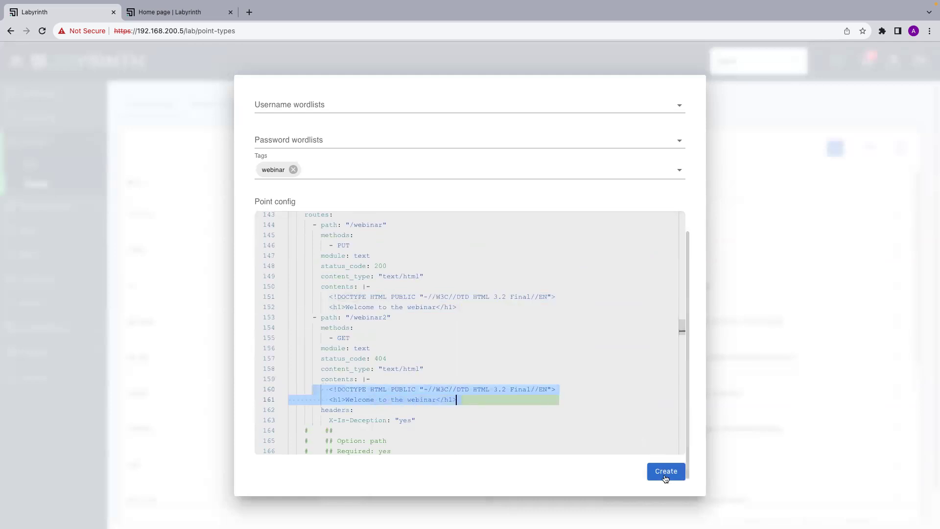
{"action": "left_click", "coordinate": [665, 471]}
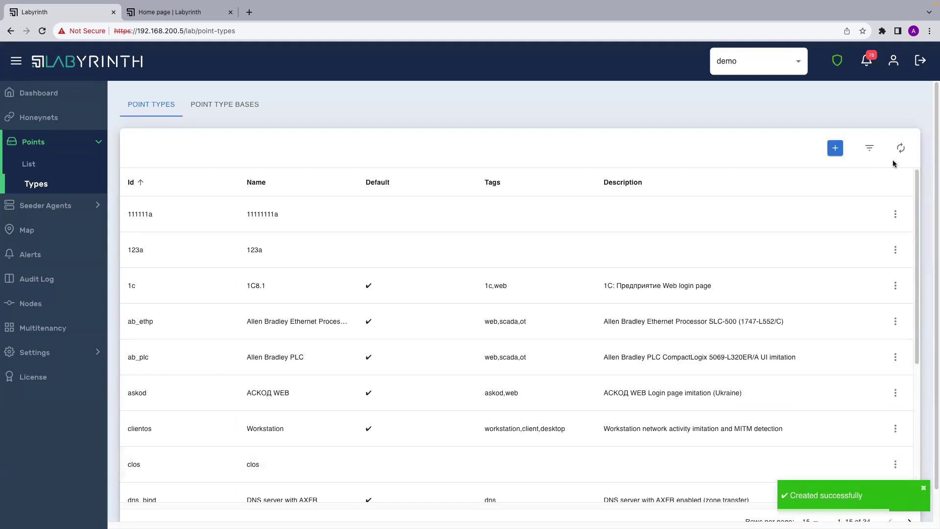
Filter the Point Types list by Tags to show only the webinar tag.
{"action": "left_click", "coordinate": [869, 147]}
{"action": "left_click", "coordinate": [545, 195]}
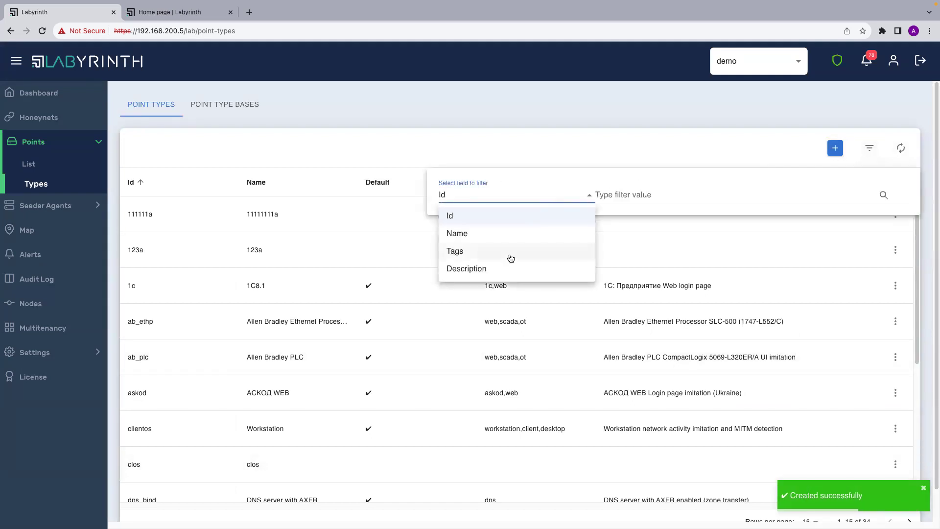
{"action": "left_click", "coordinate": [507, 254]}
{"action": "left_click", "coordinate": [628, 194]}
{"action": "type", "text": "we"}
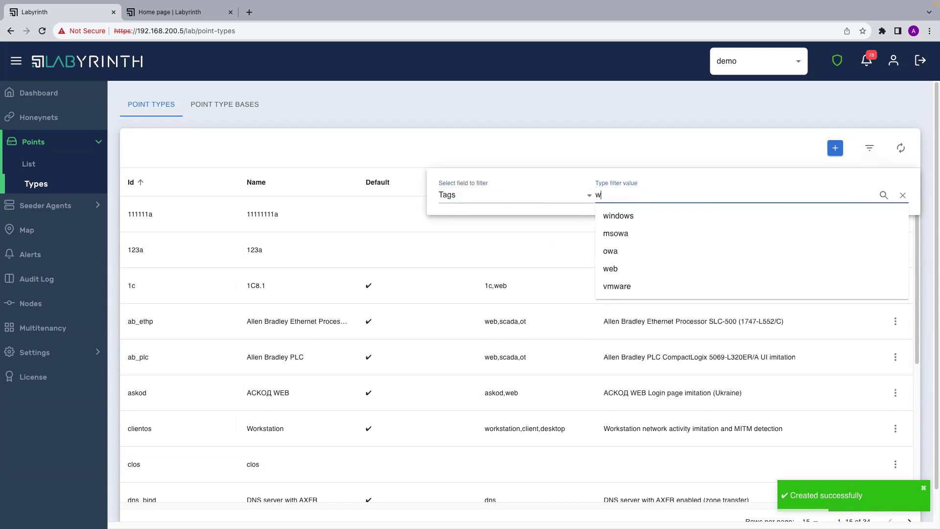
{"action": "left_click", "coordinate": [609, 234]}
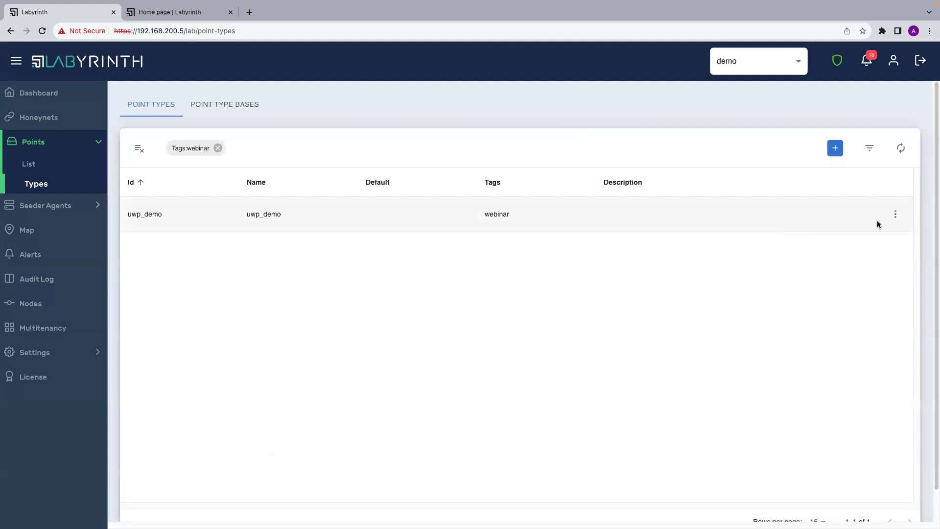
Open the uwp_demo point type's Details and scroll through its configuration.
{"action": "left_click", "coordinate": [895, 214]}
{"action": "left_click", "coordinate": [901, 235]}
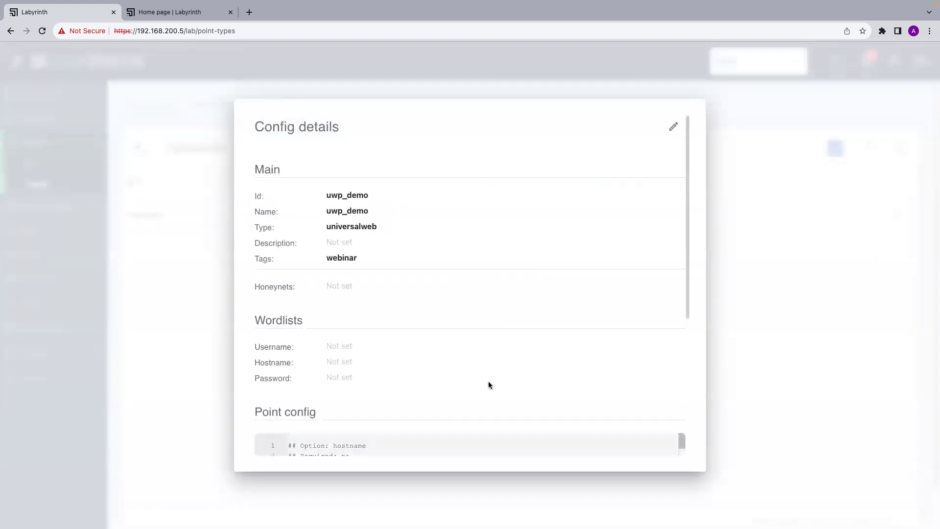
{"action": "scroll", "coordinate": [488, 381], "scroll_direction": "down", "scroll_amount": 10}
{"action": "scroll", "coordinate": [488, 382], "scroll_direction": "down", "scroll_amount": 15}
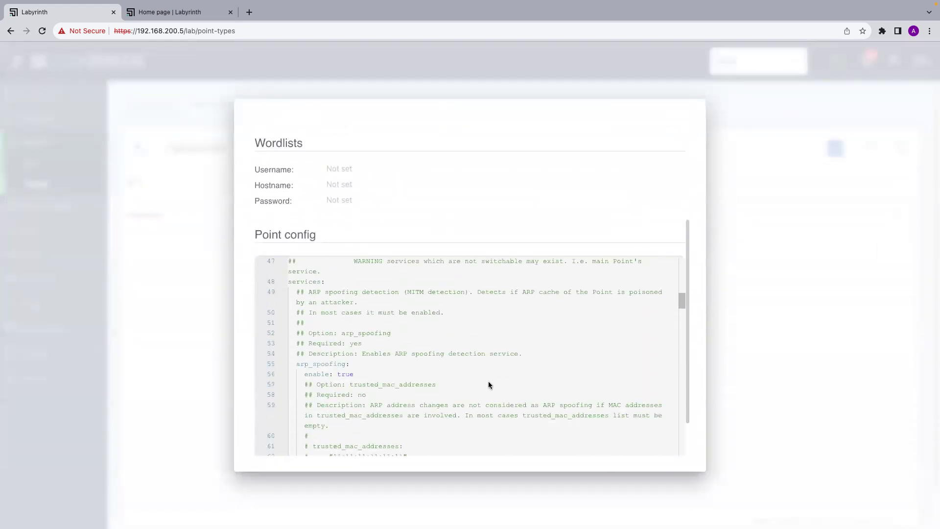
{"action": "scroll", "coordinate": [489, 384], "scroll_direction": "down", "scroll_amount": 6}
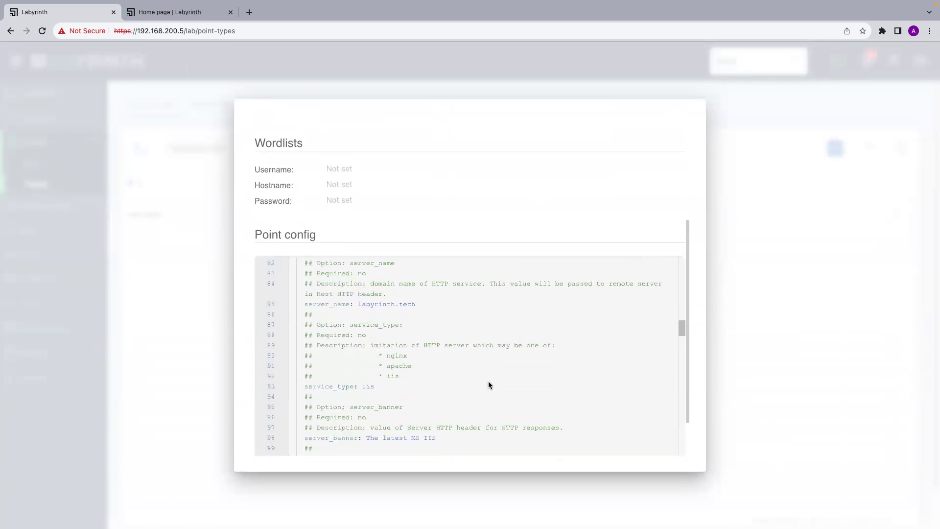
{"action": "scroll", "coordinate": [489, 388], "scroll_direction": "down", "scroll_amount": 5}
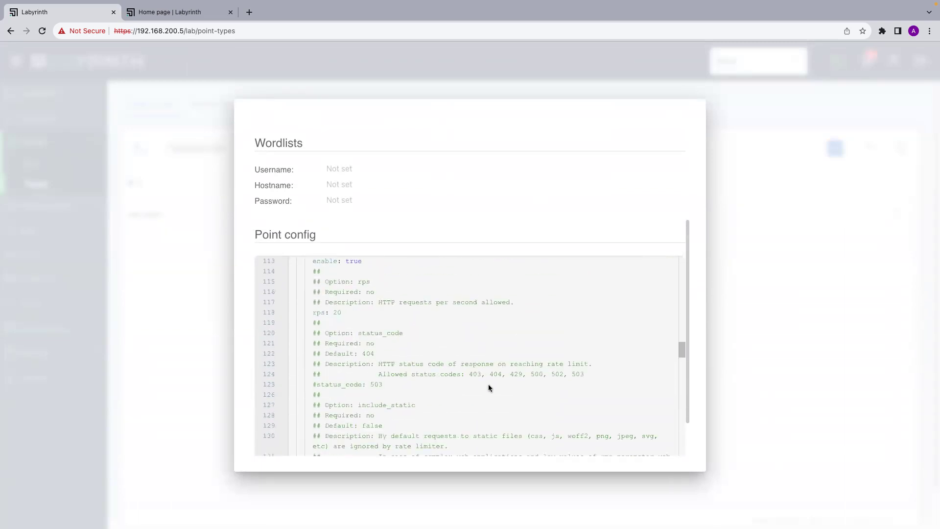
{"action": "scroll", "coordinate": [482, 287], "scroll_direction": "down", "scroll_amount": 2}
{"action": "scroll", "coordinate": [492, 179], "scroll_direction": "up", "scroll_amount": 4}
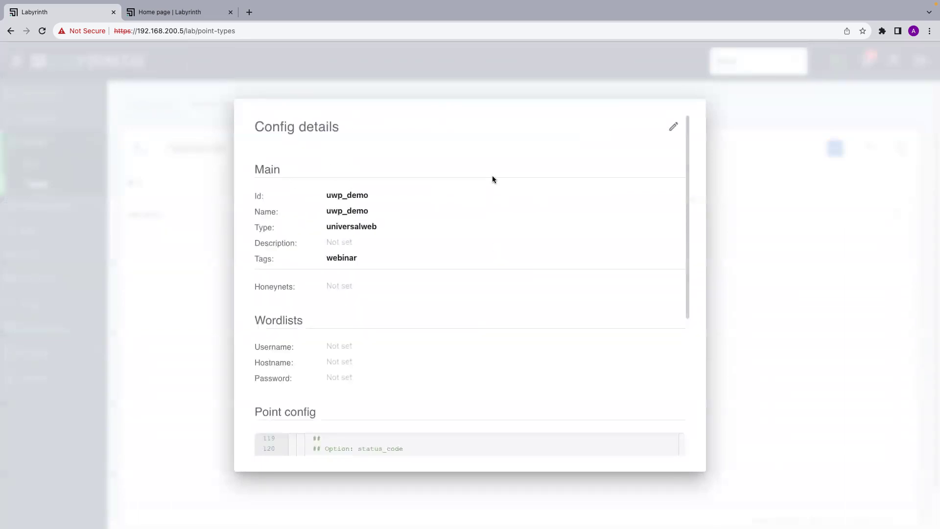
Switch the uwp_demo config into edit mode, look it over, and close without changes.
{"action": "left_click", "coordinate": [673, 127]}
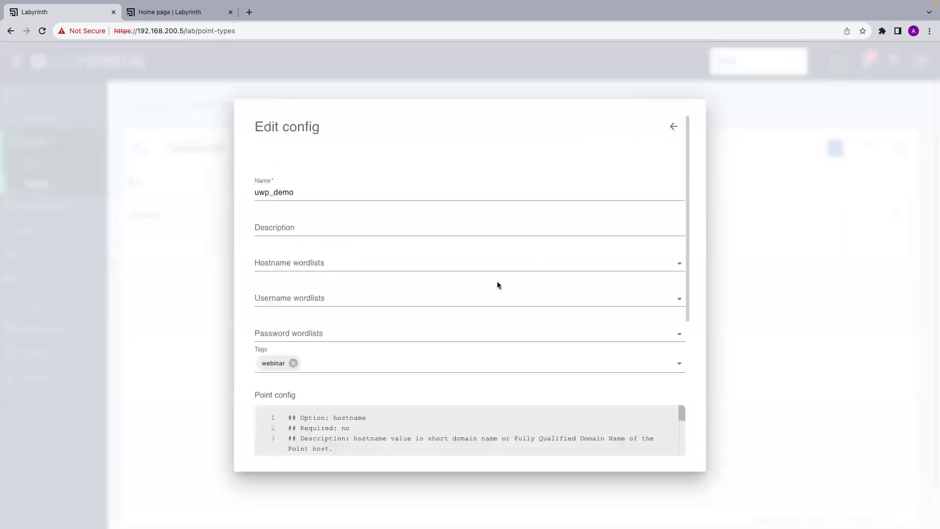
{"action": "scroll", "coordinate": [497, 283], "scroll_direction": "down", "scroll_amount": 4}
{"action": "scroll", "coordinate": [497, 281], "scroll_direction": "down", "scroll_amount": 3}
{"action": "left_click", "coordinate": [732, 240]}
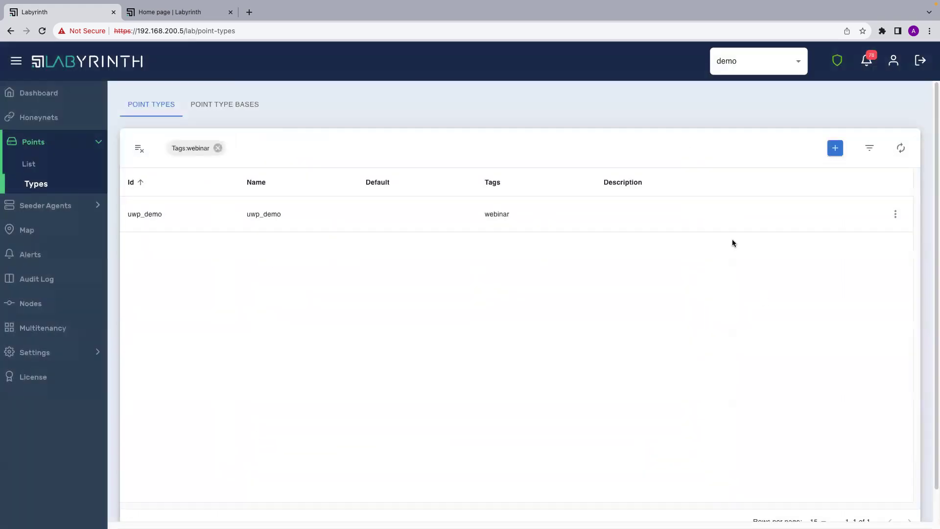
Remove the Tags:webinar filter and open the 1c point type's Details.
{"action": "left_click", "coordinate": [218, 148]}
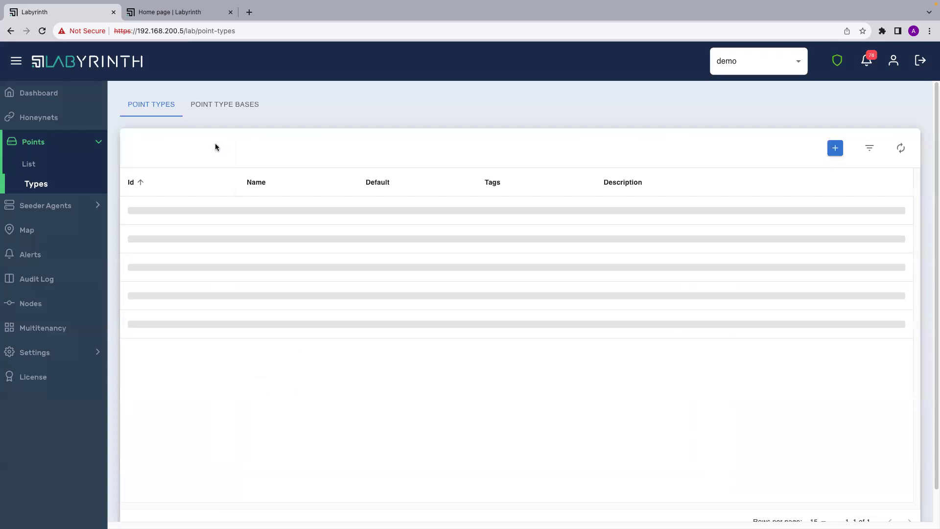
{"action": "left_click", "coordinate": [895, 286]}
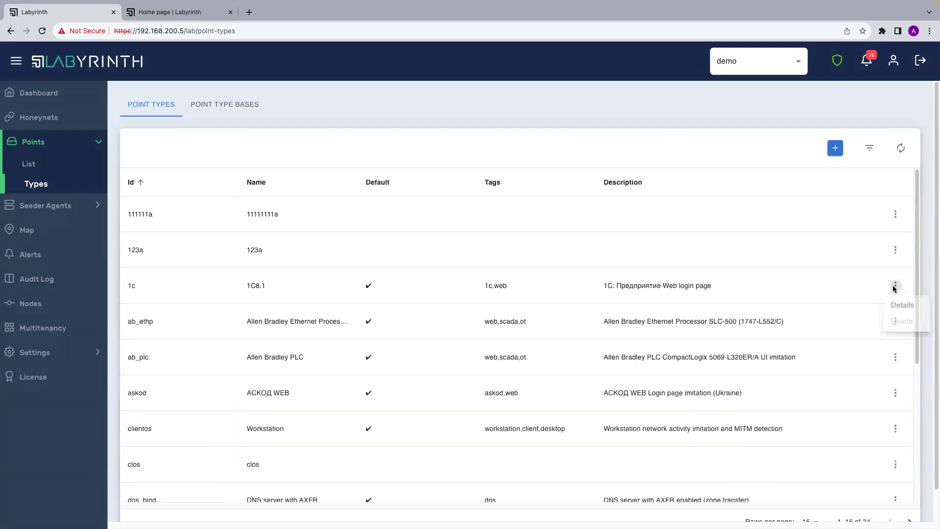
{"action": "left_click", "coordinate": [894, 306]}
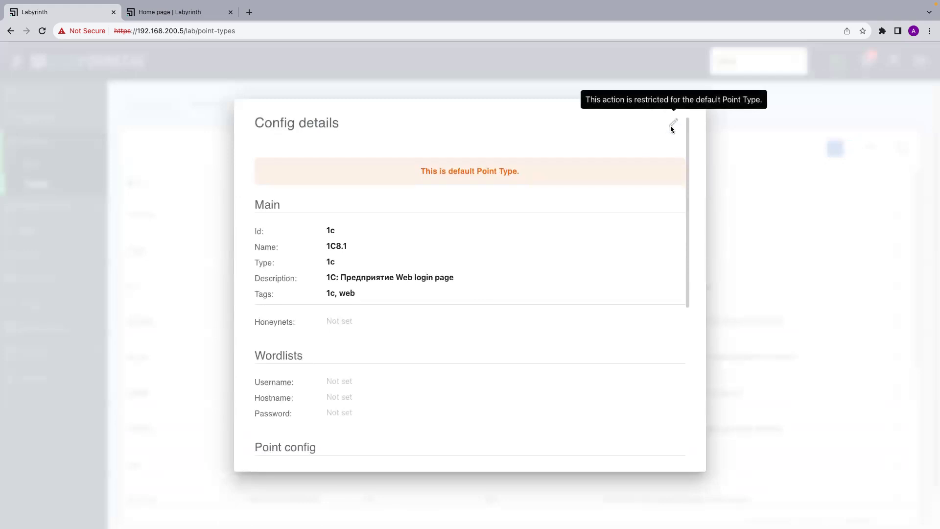
Scroll through the 1c Point config and close the details modal.
{"action": "scroll", "coordinate": [545, 259], "scroll_direction": "down", "scroll_amount": 2}
{"action": "scroll", "coordinate": [545, 258], "scroll_direction": "up", "scroll_amount": 2}
{"action": "scroll", "coordinate": [533, 274], "scroll_direction": "down", "scroll_amount": 5}
{"action": "scroll", "coordinate": [524, 285], "scroll_direction": "down", "scroll_amount": 10}
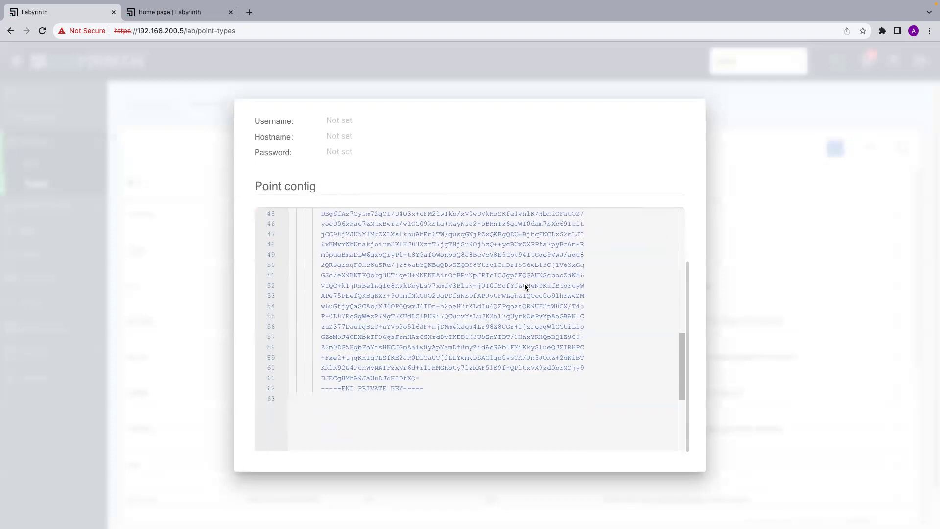
{"action": "scroll", "coordinate": [524, 285], "scroll_direction": "up", "scroll_amount": 10}
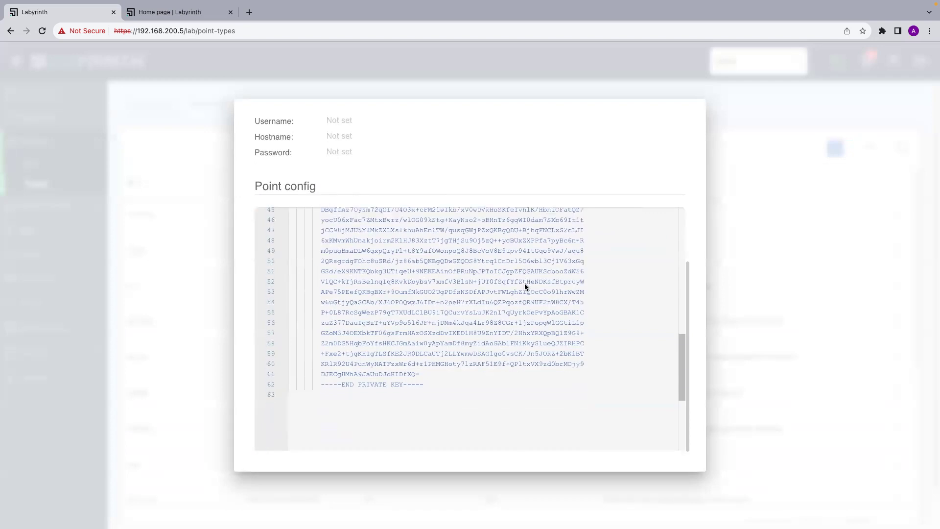
{"action": "left_click", "coordinate": [855, 271]}
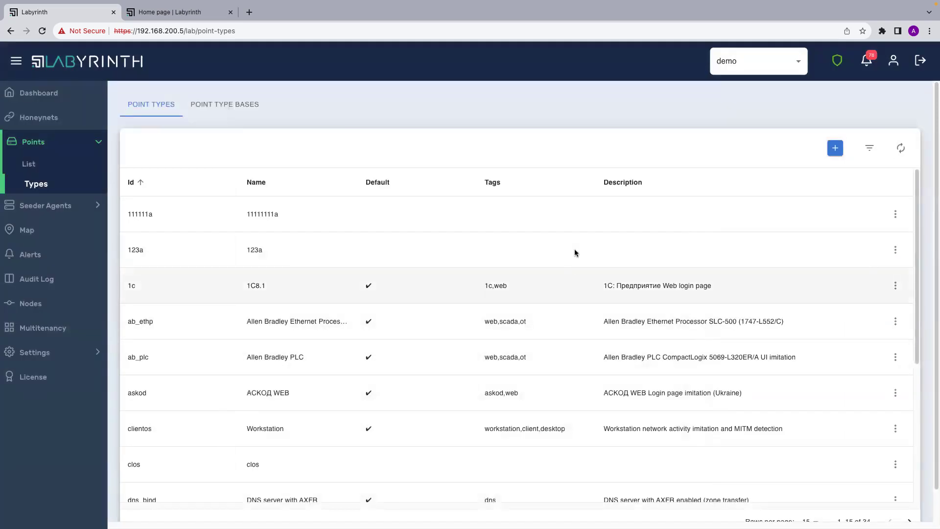
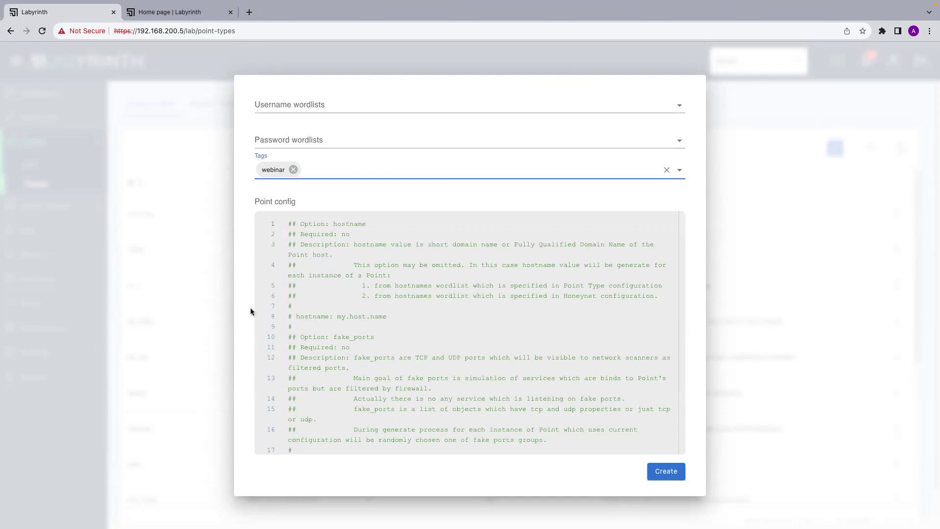
Scroll back and forth through the new point type's YAML config to review it.
{"action": "scroll", "coordinate": [446, 388], "scroll_direction": "down", "scroll_amount": 10}
{"action": "scroll", "coordinate": [446, 387], "scroll_direction": "down", "scroll_amount": 2}
{"action": "scroll", "coordinate": [446, 388], "scroll_direction": "up", "scroll_amount": 1}
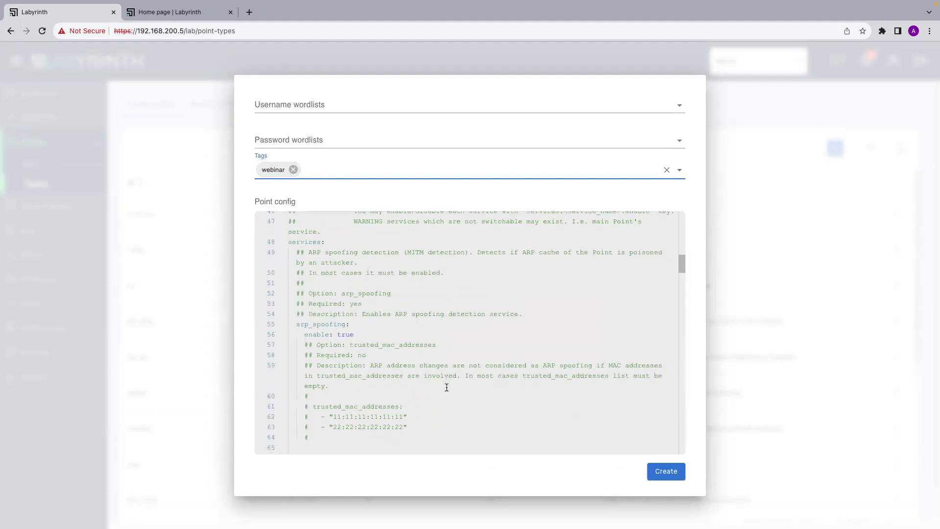
{"action": "scroll", "coordinate": [446, 387], "scroll_direction": "down", "scroll_amount": 2}
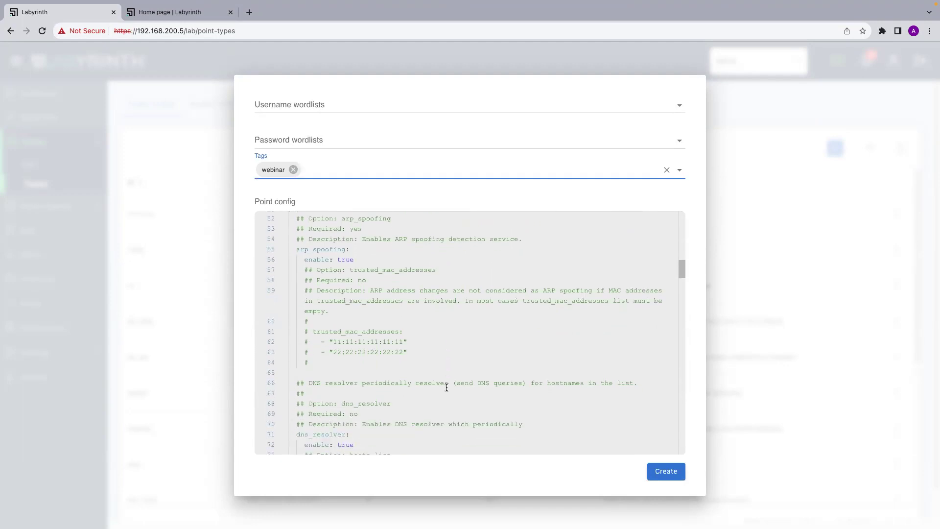
{"action": "scroll", "coordinate": [446, 387], "scroll_direction": "up", "scroll_amount": 1}
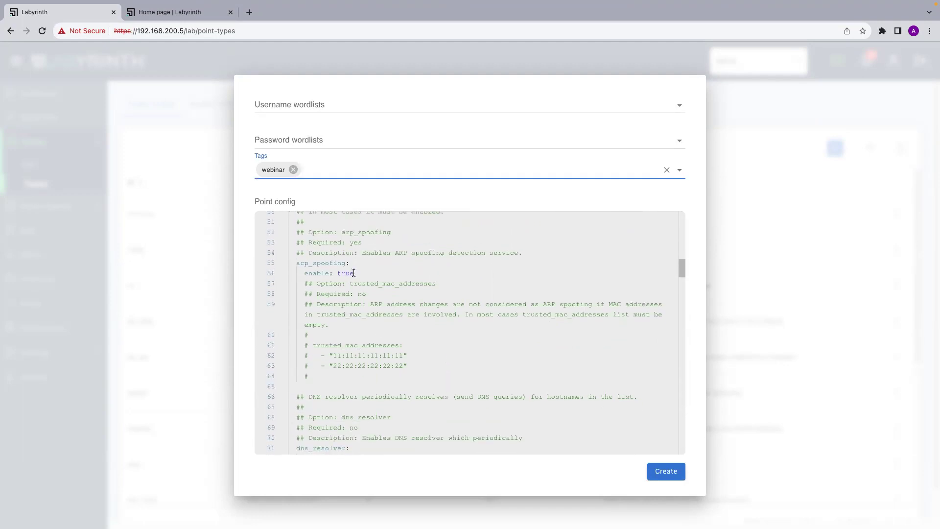
{"action": "scroll", "coordinate": [356, 411], "scroll_direction": "down", "scroll_amount": 5}
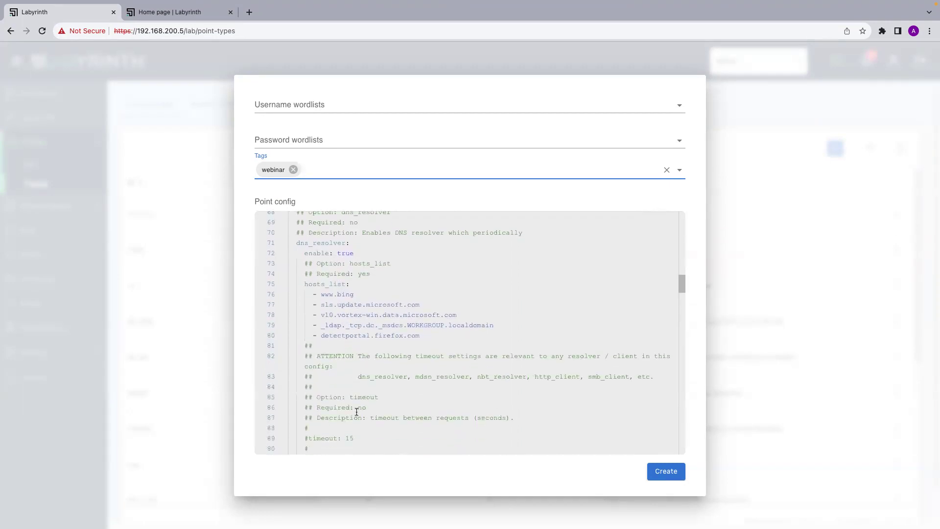
{"action": "scroll", "coordinate": [356, 411], "scroll_direction": "down", "scroll_amount": 7}
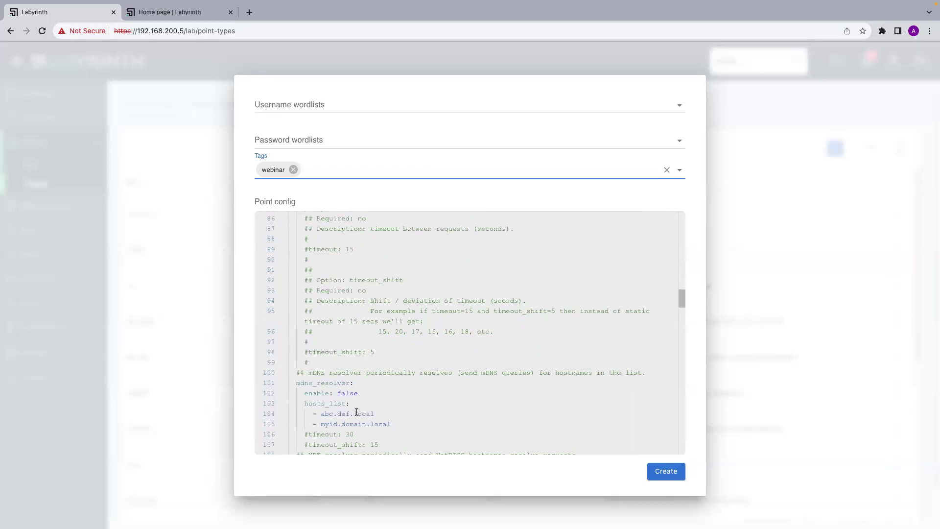
{"action": "scroll", "coordinate": [356, 412], "scroll_direction": "down", "scroll_amount": 5}
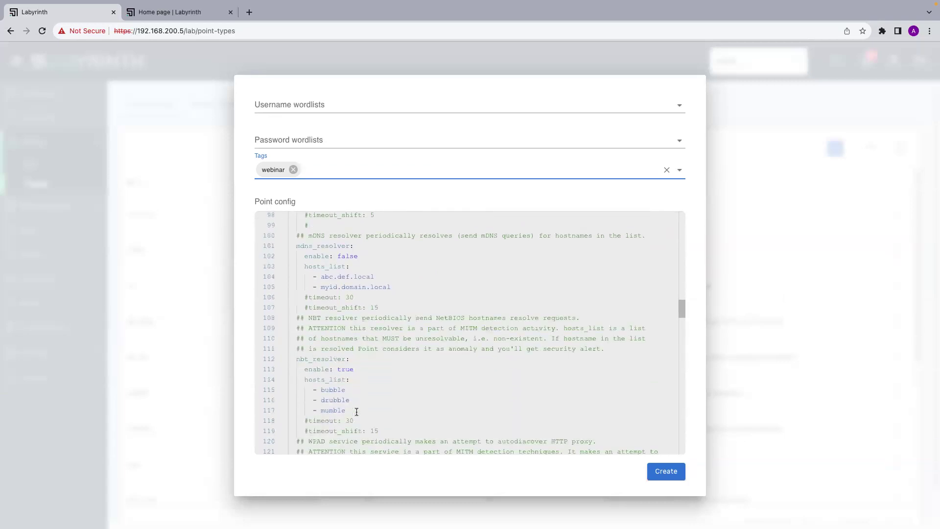
{"action": "scroll", "coordinate": [356, 412], "scroll_direction": "down", "scroll_amount": 3}
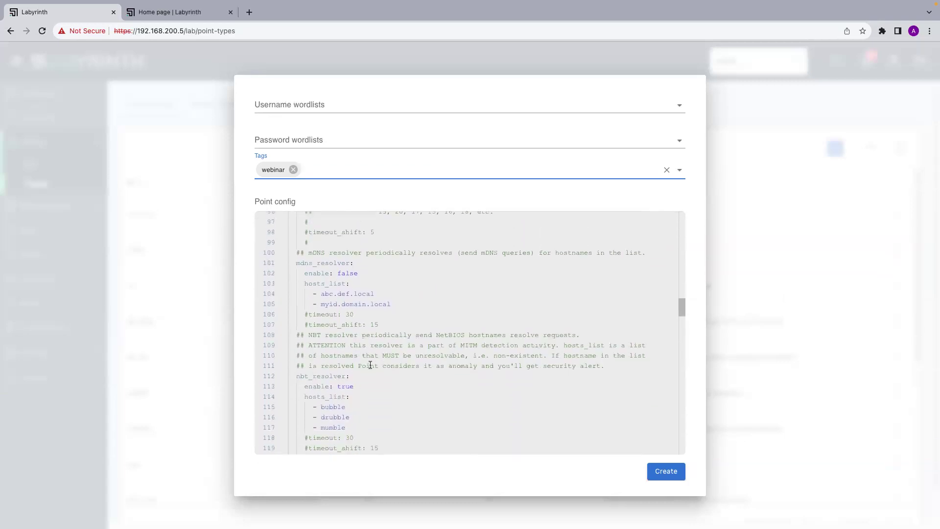
{"action": "scroll", "coordinate": [370, 365], "scroll_direction": "down", "scroll_amount": 2}
{"action": "scroll", "coordinate": [395, 286], "scroll_direction": "up", "scroll_amount": 1}
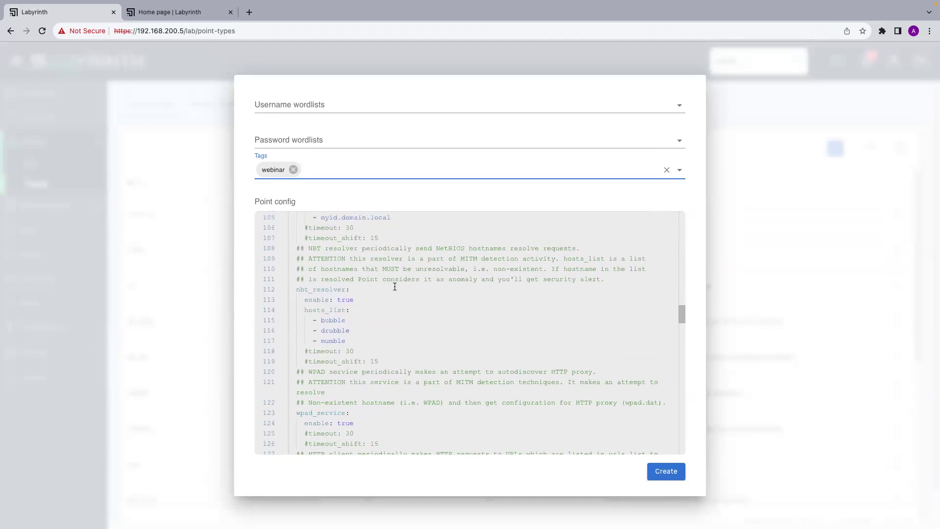
{"action": "scroll", "coordinate": [395, 286], "scroll_direction": "up", "scroll_amount": 1}
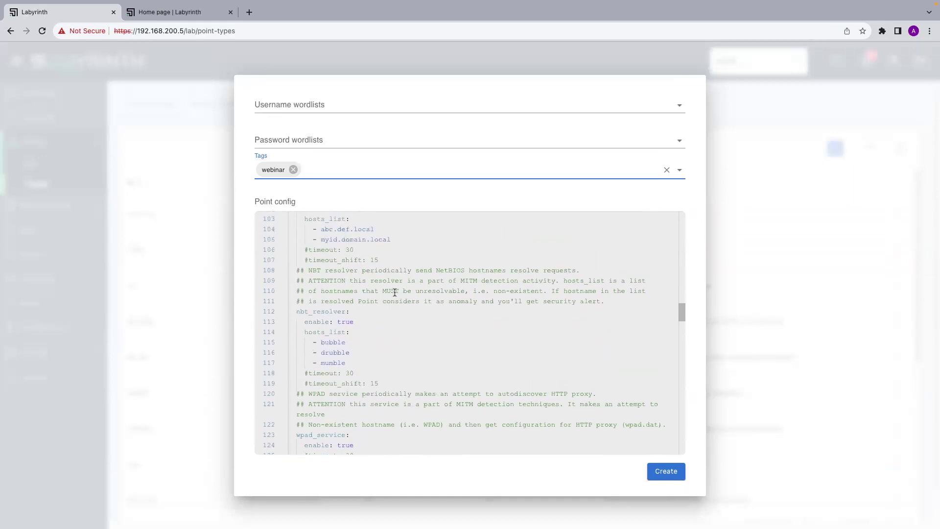
{"action": "scroll", "coordinate": [391, 344], "scroll_direction": "down", "scroll_amount": 2}
{"action": "scroll", "coordinate": [391, 344], "scroll_direction": "up", "scroll_amount": 1}
{"action": "scroll", "coordinate": [391, 344], "scroll_direction": "down", "scroll_amount": 3}
Scroll down to the http_client section, then switch to the terminal desktop.
{"action": "scroll", "coordinate": [391, 344], "scroll_direction": "down", "scroll_amount": 6}
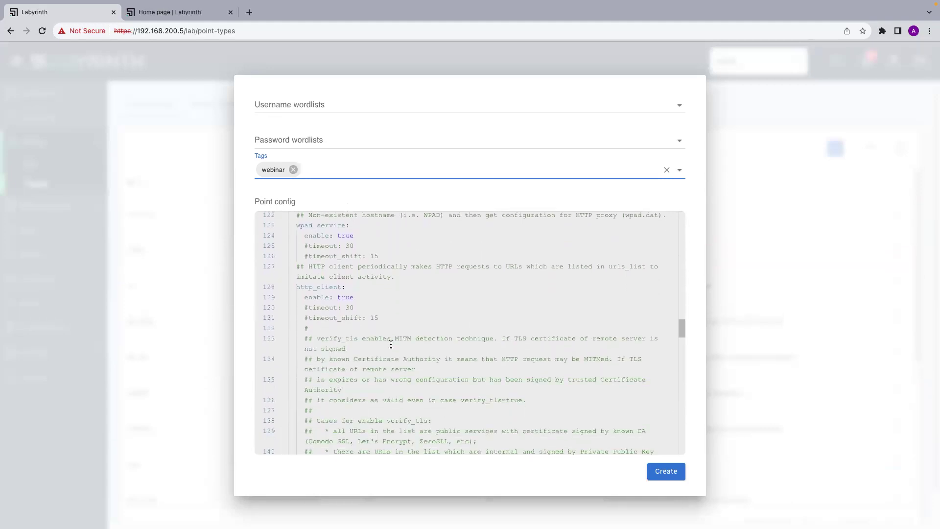
{"action": "scroll", "coordinate": [391, 344], "scroll_direction": "down", "scroll_amount": 3}
{"action": "scroll", "coordinate": [391, 344], "scroll_direction": "up", "scroll_amount": 2}
{"action": "scroll", "coordinate": [391, 344], "scroll_direction": "up", "scroll_amount": 2}
{"action": "scroll", "coordinate": [391, 344], "scroll_direction": "down", "scroll_amount": 4}
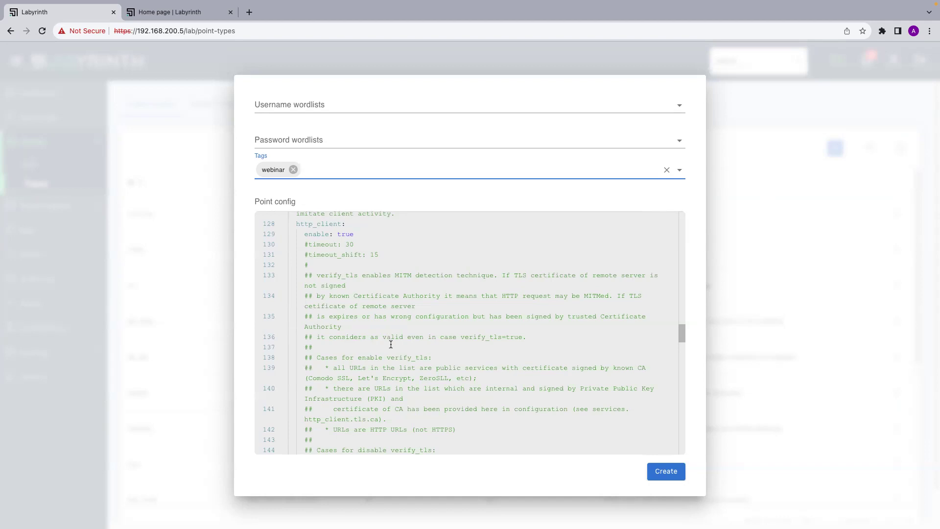
{"action": "key", "text": "ctrl+Right"}
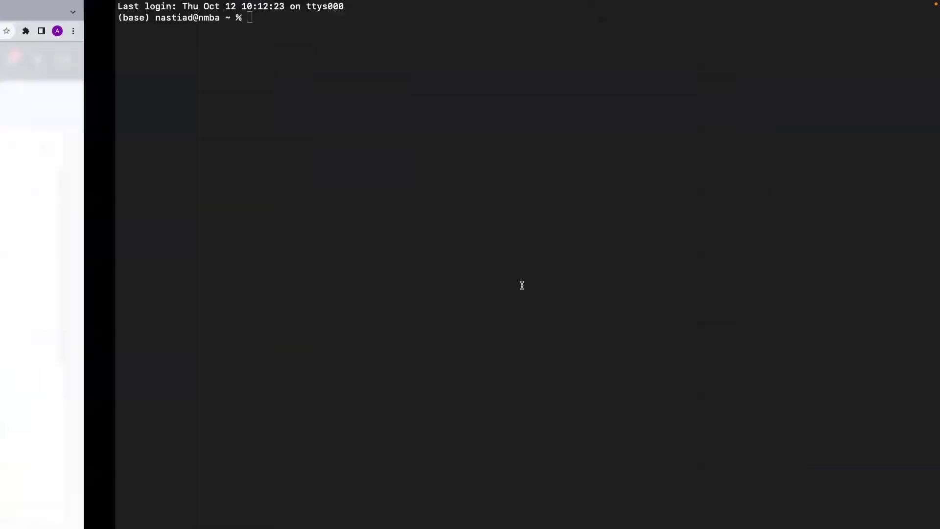
Enlarge the terminal font, start python3 -m http.server on port 8000, and enter ip in a new tab.
{"action": "key", "text": "super+equal"}
{"action": "key", "text": "super+equal"}
{"action": "key", "text": "super+equal"}
{"action": "key", "text": "super+equal"}
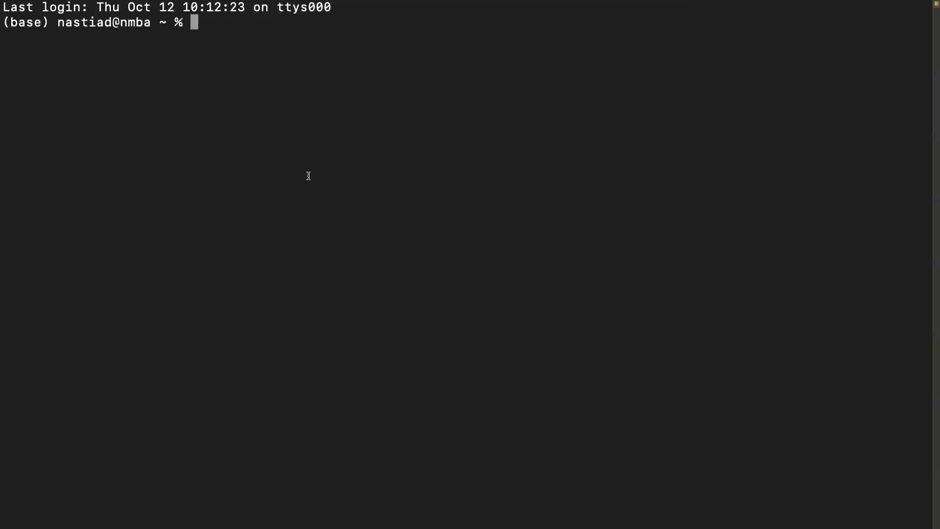
{"action": "type", "text": "pytho"}
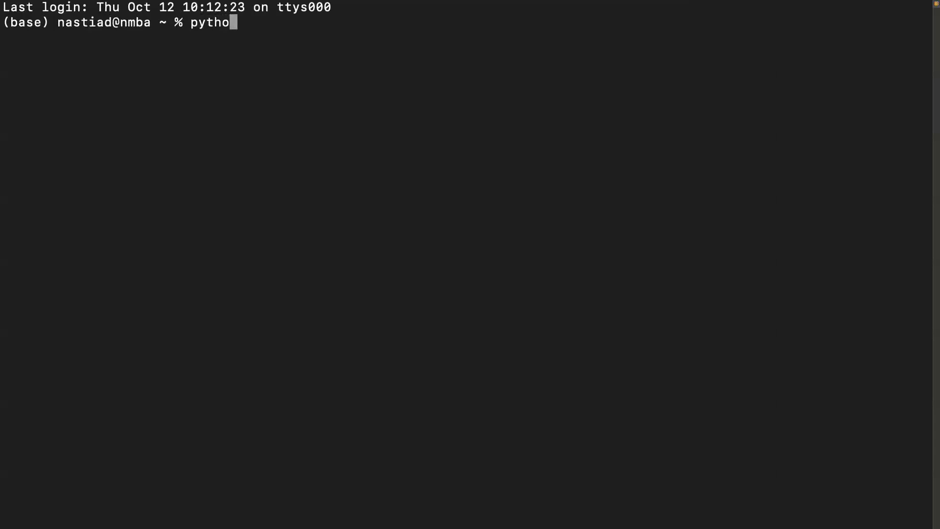
{"action": "type", "text": "n3 -m http"}
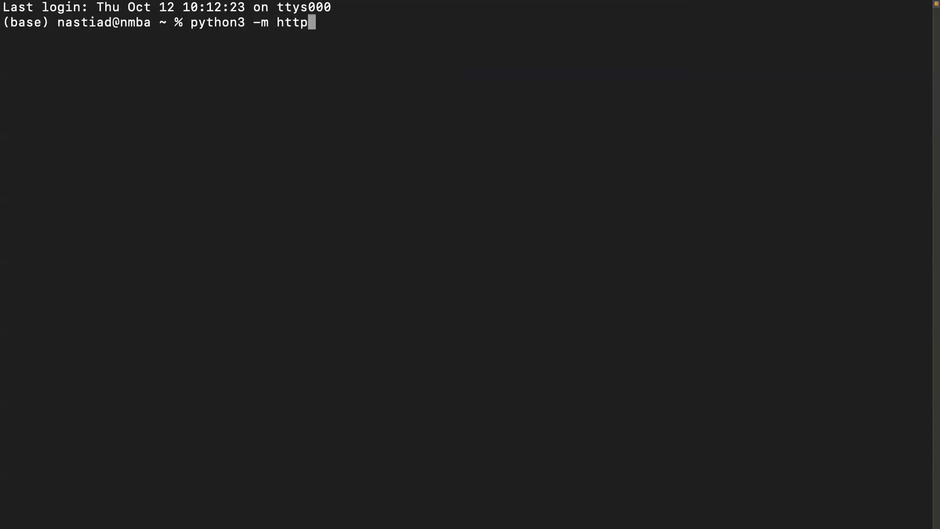
{"action": "type", "text": ".server"}
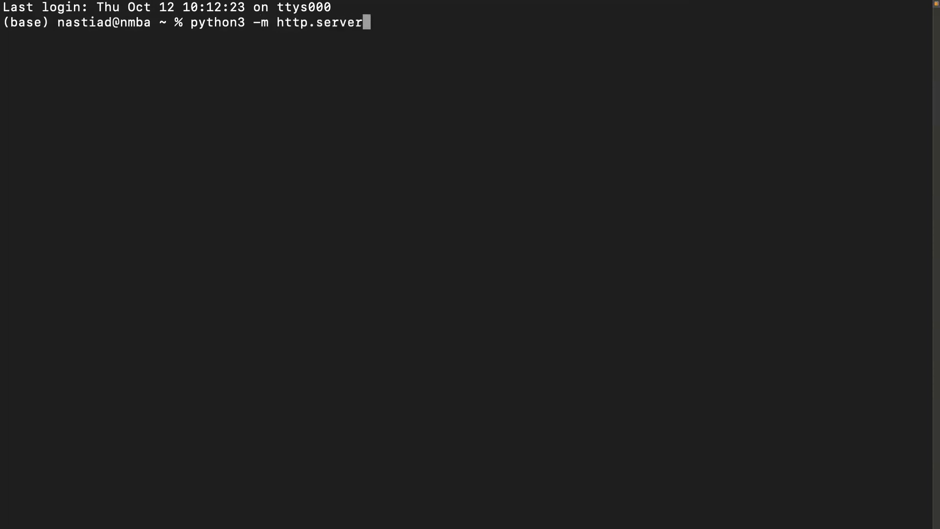
{"action": "key", "text": "Return"}
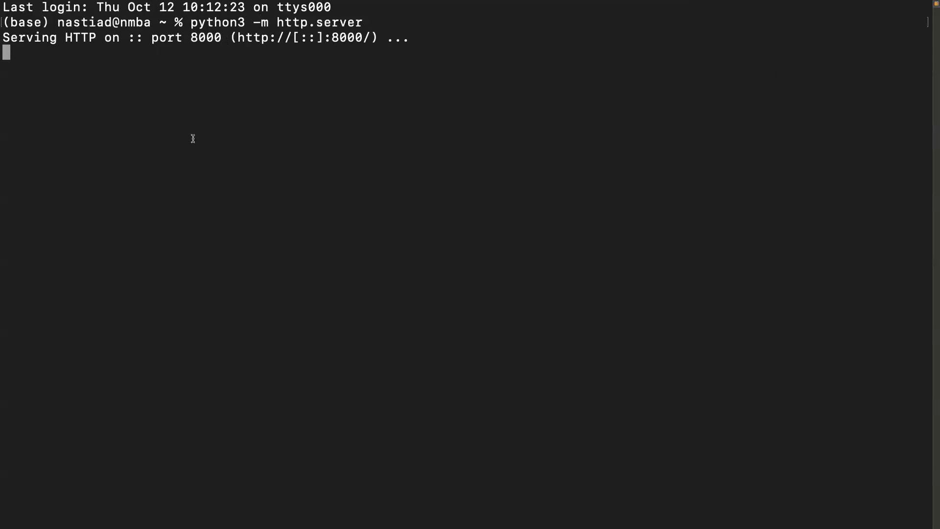
{"action": "key", "text": "super+t"}
{"action": "type", "text": "ip"}
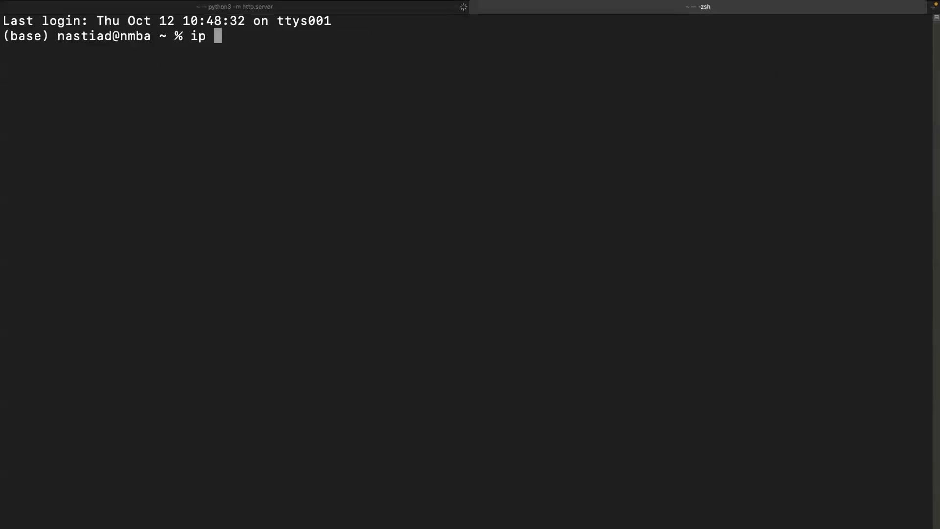
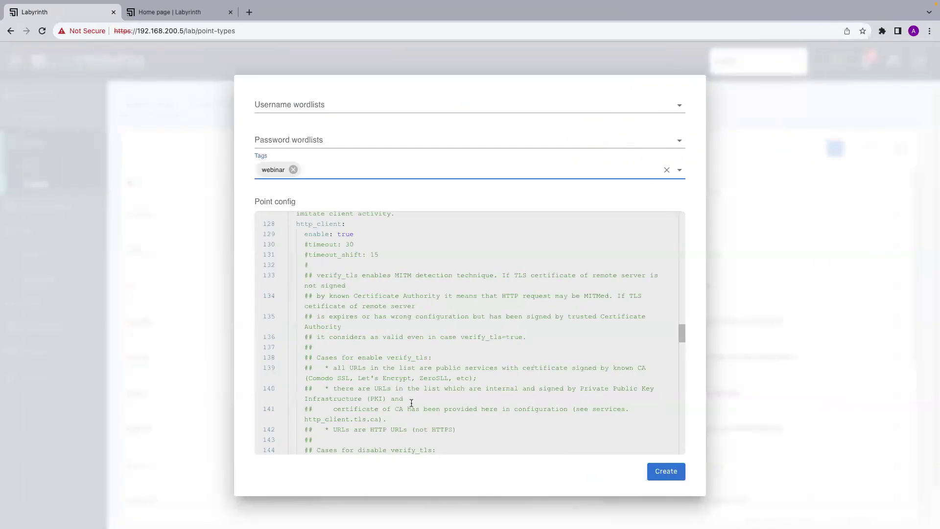
Scroll through the point config and check the running http.server session in Terminal.
{"action": "scroll", "coordinate": [411, 402], "scroll_direction": "down", "scroll_amount": 5}
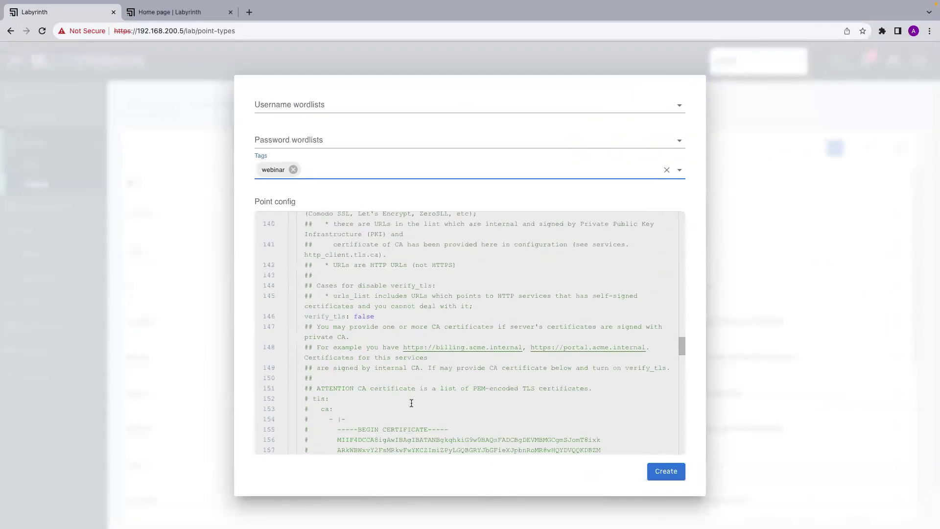
{"action": "scroll", "coordinate": [411, 402], "scroll_direction": "down", "scroll_amount": 4}
{"action": "scroll", "coordinate": [411, 402], "scroll_direction": "up", "scroll_amount": 5}
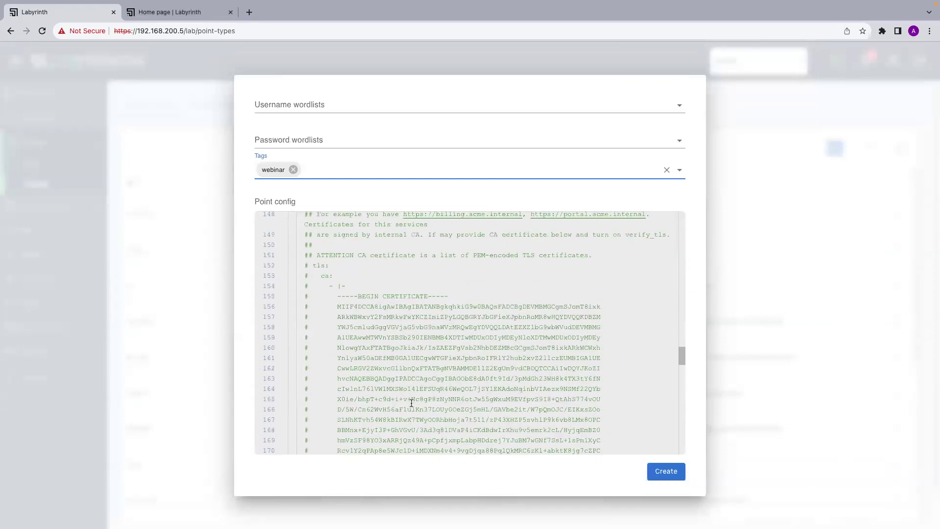
{"action": "scroll", "coordinate": [411, 402], "scroll_direction": "up", "scroll_amount": 3}
{"action": "scroll", "coordinate": [362, 359], "scroll_direction": "down", "scroll_amount": 4}
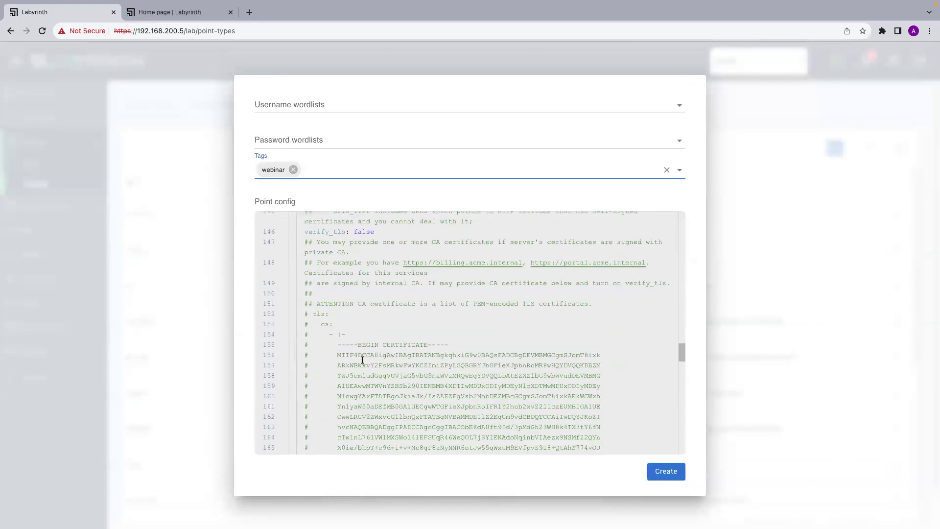
{"action": "scroll", "coordinate": [362, 360], "scroll_direction": "down", "scroll_amount": 10}
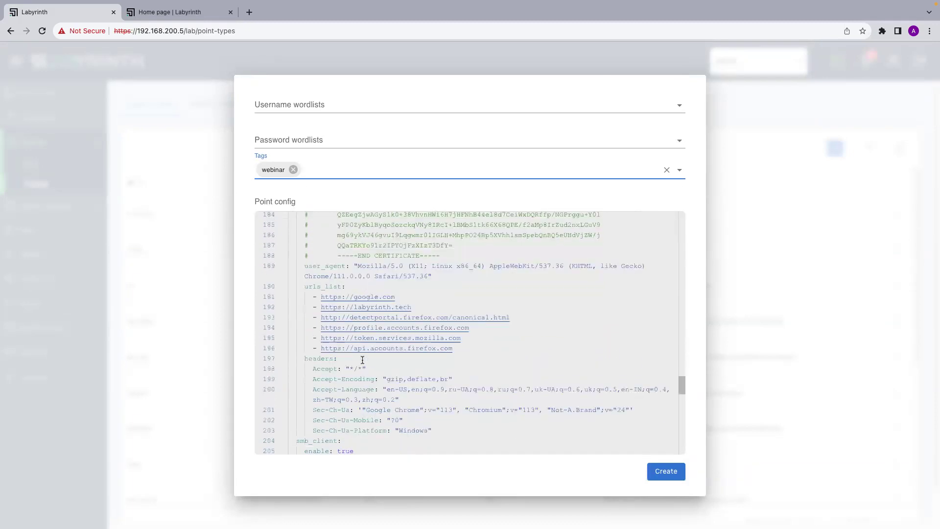
{"action": "scroll", "coordinate": [362, 360], "scroll_direction": "down", "scroll_amount": 1}
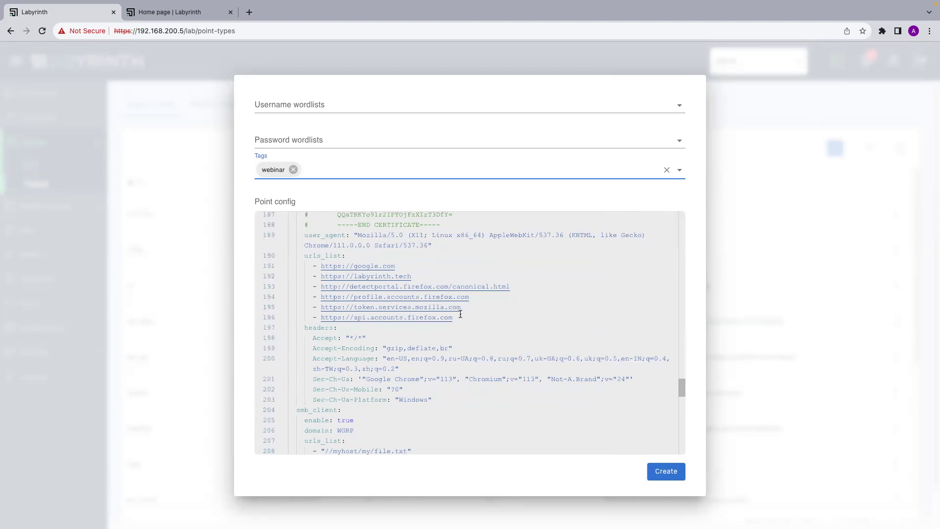
{"action": "key", "text": "ctrl+Right"}
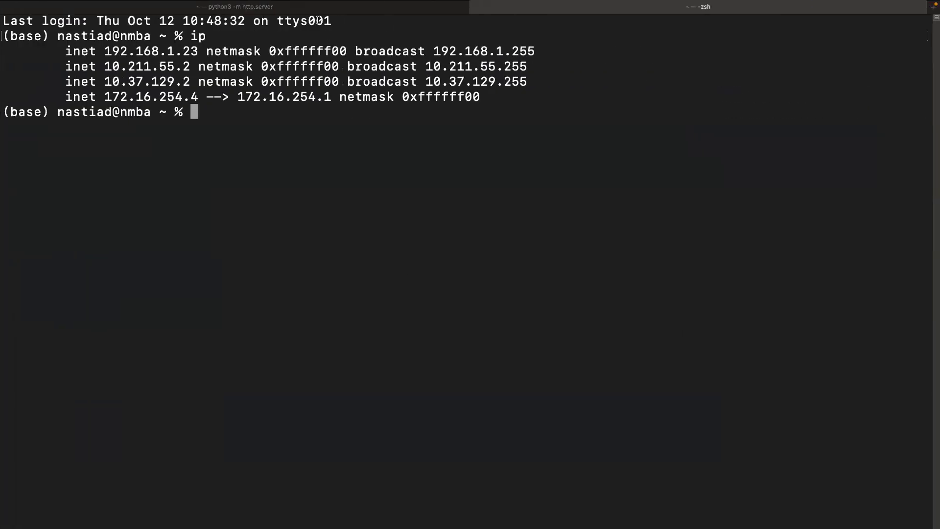
{"action": "key", "text": "super+shift+bracketleft"}
{"action": "key", "text": "ctrl+Left"}
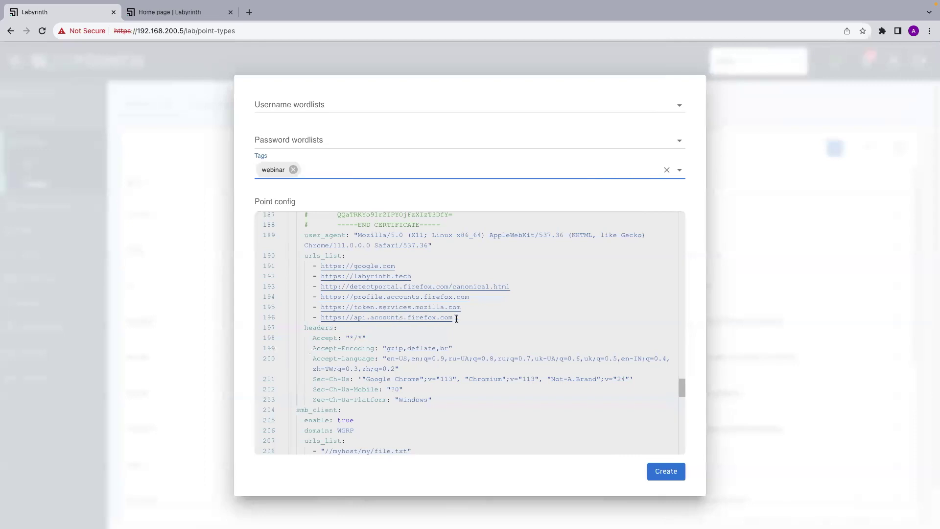
{"action": "left_click_drag", "start_coordinate": [456, 319], "coordinate": [337, 318]}
{"action": "type", "text": "://"}
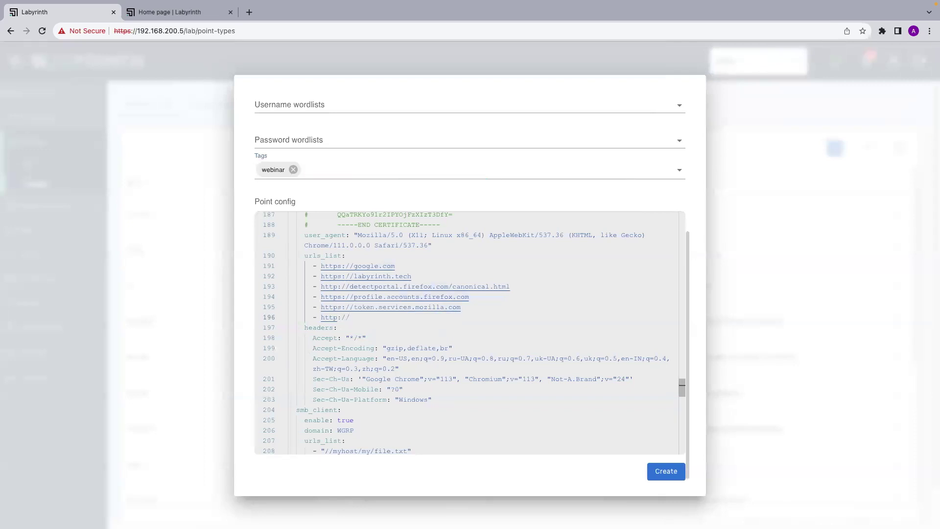
{"action": "key", "text": "ctrl+Right"}
{"action": "left_click", "coordinate": [591, 10]}
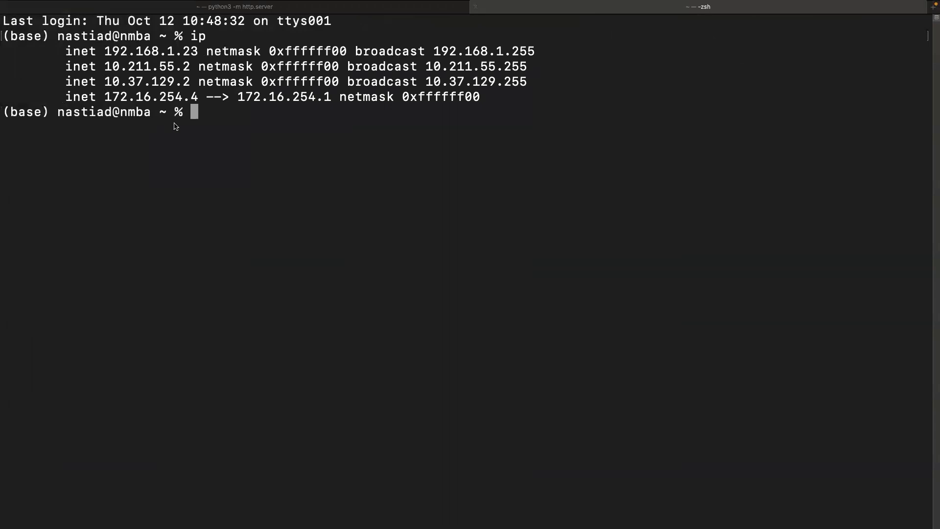
{"action": "left_click_drag", "start_coordinate": [199, 97], "coordinate": [108, 96]}
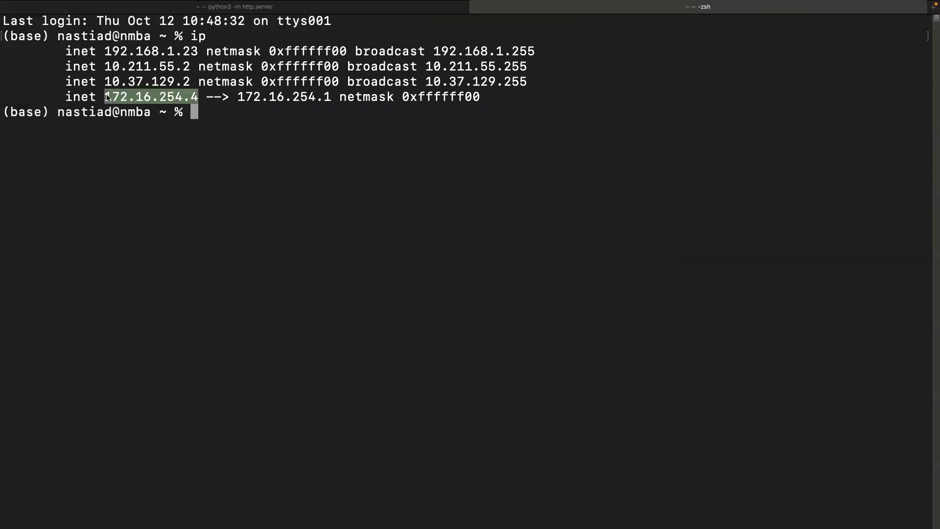
{"action": "key", "text": "ctrl+Left"}
{"action": "type", "text": "172.16.254.4"}
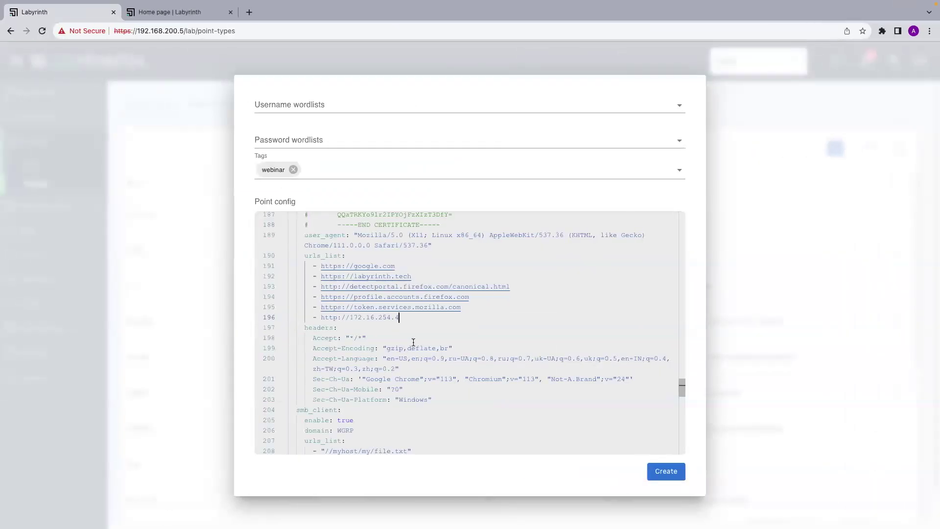
{"action": "type", "text": ":"}
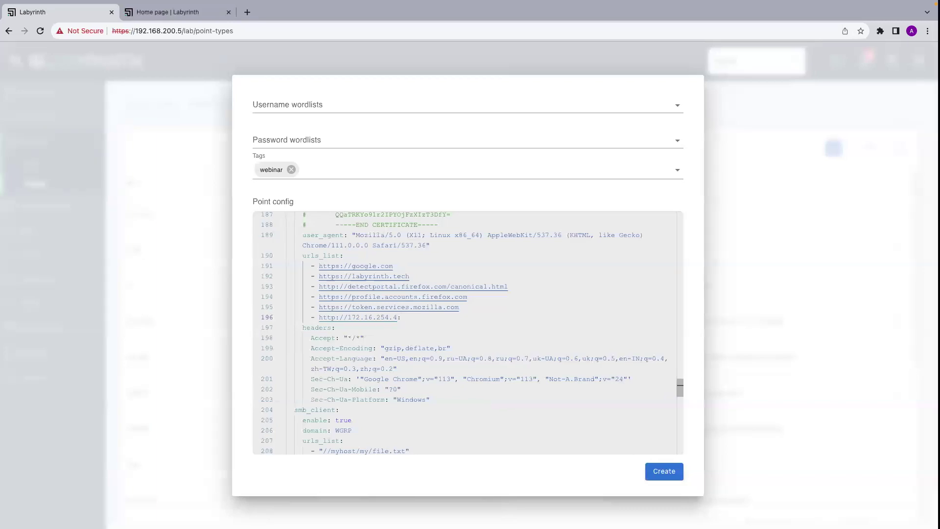
{"action": "key", "text": "ctrl+Right"}
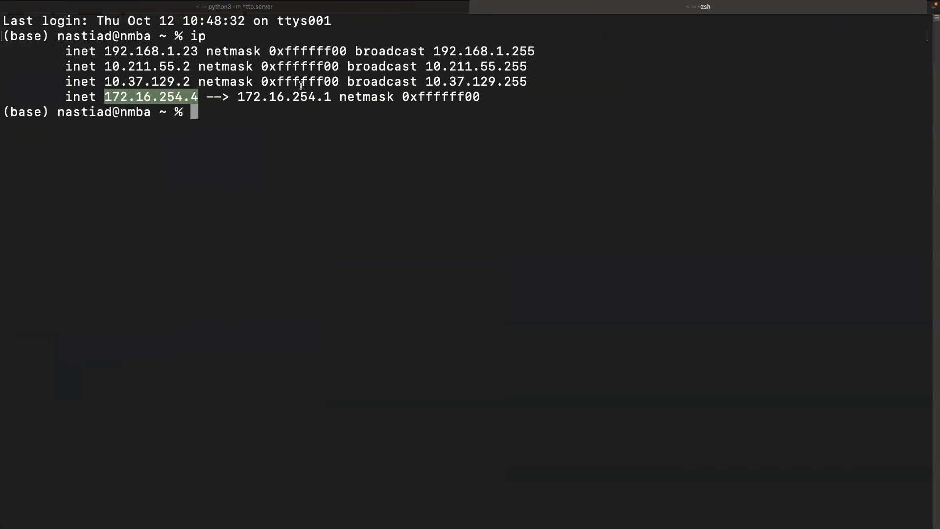
{"action": "left_click", "coordinate": [268, 8]}
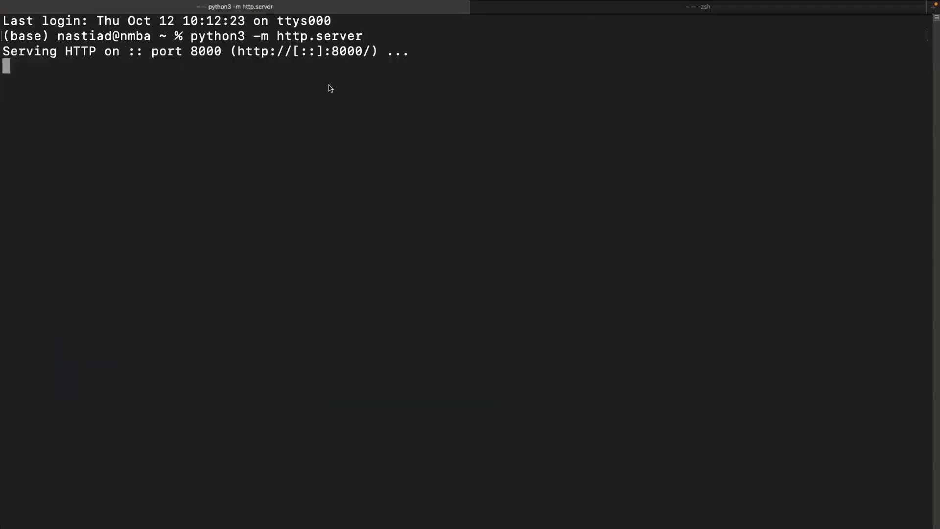
{"action": "key", "text": "ctrl+Left"}
{"action": "type", "text": "8000"}
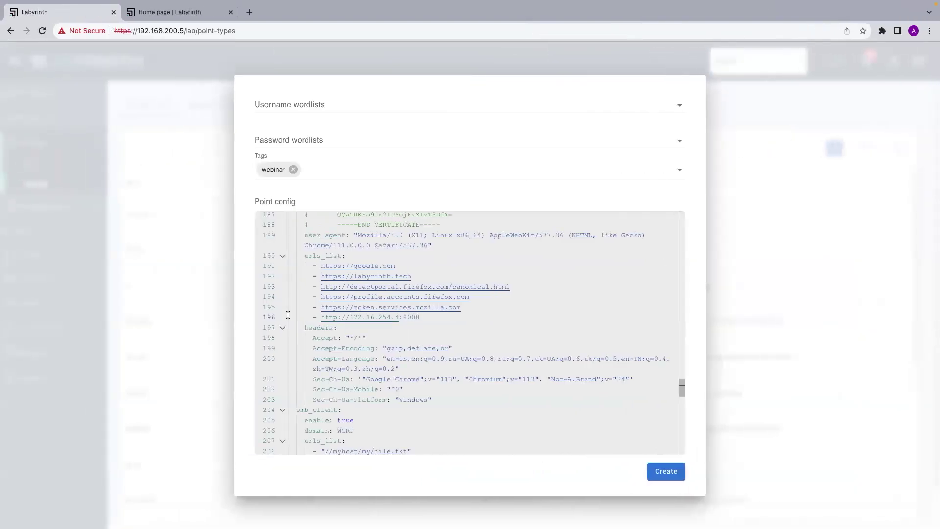
{"action": "scroll", "coordinate": [326, 397], "scroll_direction": "down", "scroll_amount": 1}
{"action": "scroll", "coordinate": [326, 397], "scroll_direction": "up", "scroll_amount": 6}
{"action": "scroll", "coordinate": [326, 397], "scroll_direction": "up", "scroll_amount": 5}
{"action": "scroll", "coordinate": [326, 397], "scroll_direction": "up", "scroll_amount": 5}
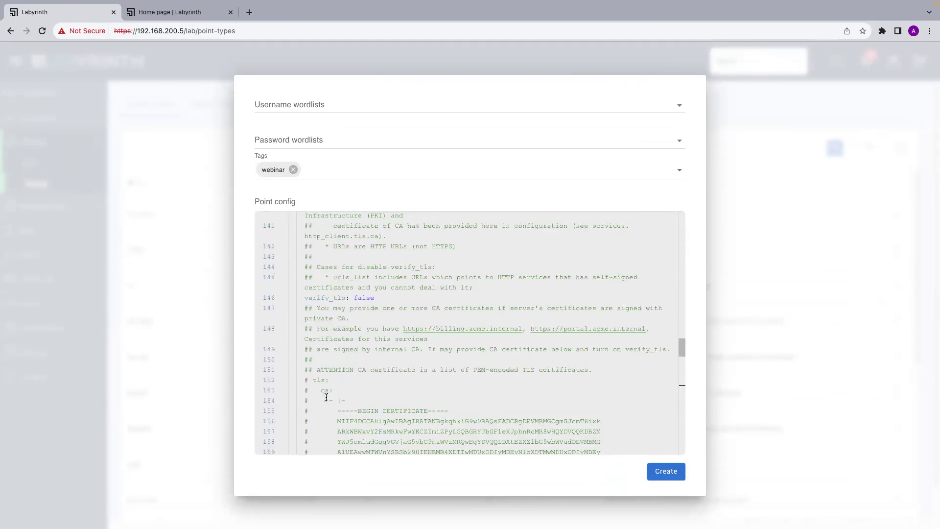
{"action": "scroll", "coordinate": [326, 397], "scroll_direction": "up", "scroll_amount": 1}
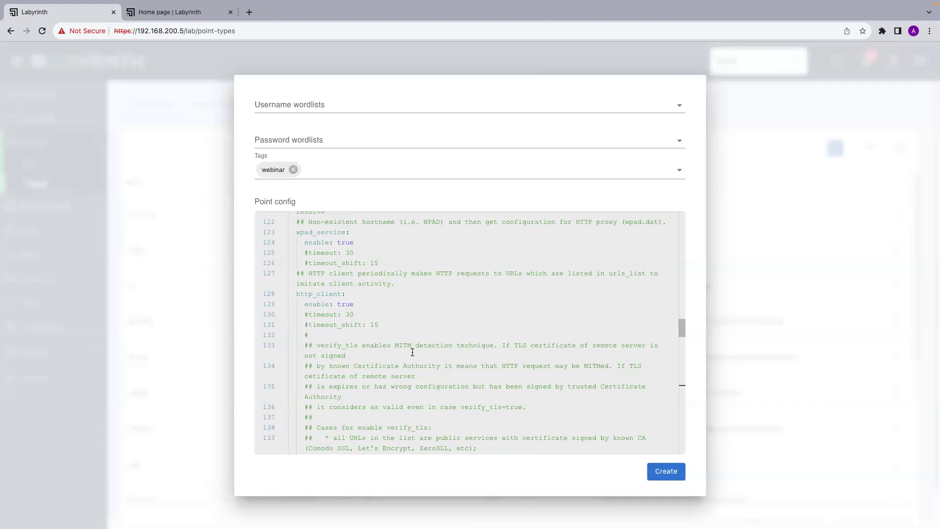
Uncomment timeout and timeout_shift, changing timeout from 30 to 5 and timeout_shift from 15 to 1.
{"action": "left_click", "coordinate": [304, 313]}
{"action": "key", "text": "Delete"}
{"action": "left_click", "coordinate": [307, 324]}
{"action": "key", "text": "Delete"}
{"action": "left_click", "coordinate": [345, 317]}
{"action": "key", "text": "BackSpace"}
{"action": "key", "text": "BackSpace"}
{"action": "type", "text": "5"}
{"action": "double_click", "coordinate": [371, 324]}
{"action": "key", "text": "BackSpace"}
{"action": "type", "text": "1"}
Review the config down to its enabled NetBIOS section, then bring up the New Point type: ClientOS slide.
{"action": "scroll", "coordinate": [421, 426], "scroll_direction": "down", "scroll_amount": 1}
{"action": "scroll", "coordinate": [421, 426], "scroll_direction": "down", "scroll_amount": 15}
{"action": "scroll", "coordinate": [421, 426], "scroll_direction": "down", "scroll_amount": 6}
{"action": "scroll", "coordinate": [421, 426], "scroll_direction": "down", "scroll_amount": 3}
{"action": "scroll", "coordinate": [421, 427], "scroll_direction": "up", "scroll_amount": 3}
{"action": "scroll", "coordinate": [420, 427], "scroll_direction": "down", "scroll_amount": 4}
{"action": "scroll", "coordinate": [421, 426], "scroll_direction": "up", "scroll_amount": 5}
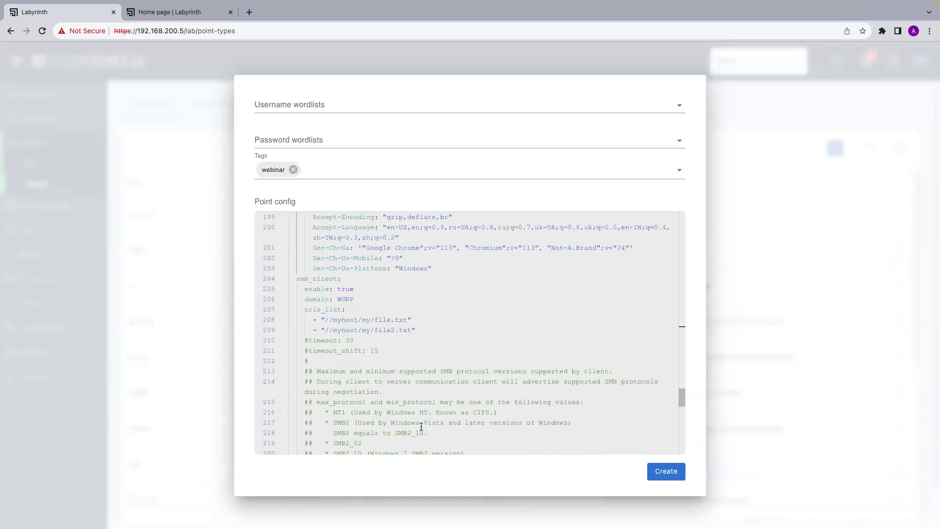
{"action": "scroll", "coordinate": [421, 426], "scroll_direction": "down", "scroll_amount": 2}
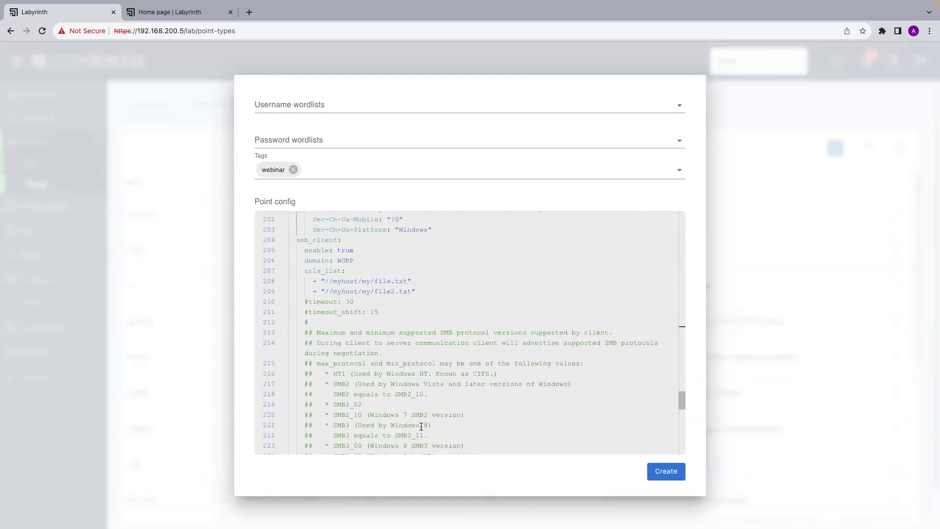
{"action": "scroll", "coordinate": [442, 428], "scroll_direction": "down", "scroll_amount": 4}
{"action": "scroll", "coordinate": [445, 428], "scroll_direction": "down", "scroll_amount": 4}
{"action": "scroll", "coordinate": [445, 429], "scroll_direction": "down", "scroll_amount": 5}
{"action": "scroll", "coordinate": [445, 429], "scroll_direction": "up", "scroll_amount": 1}
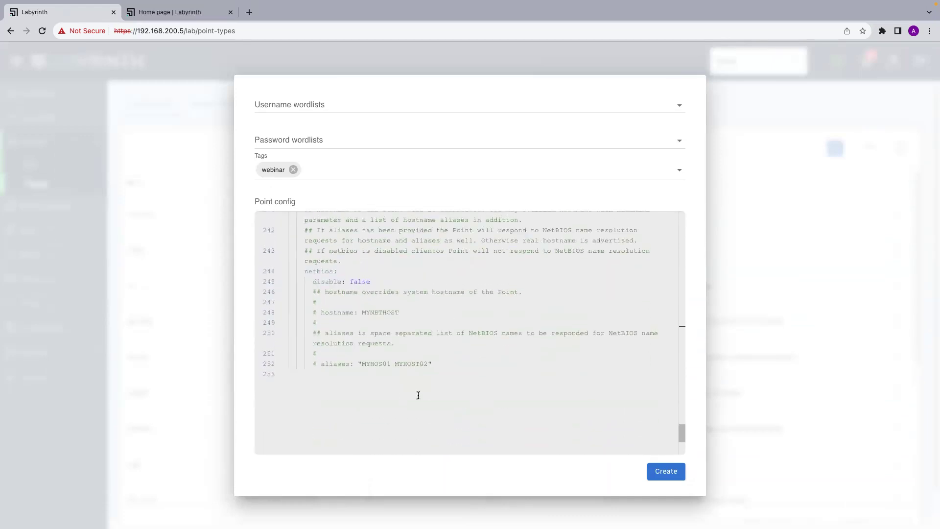
{"action": "key", "text": "ctrl+Left"}
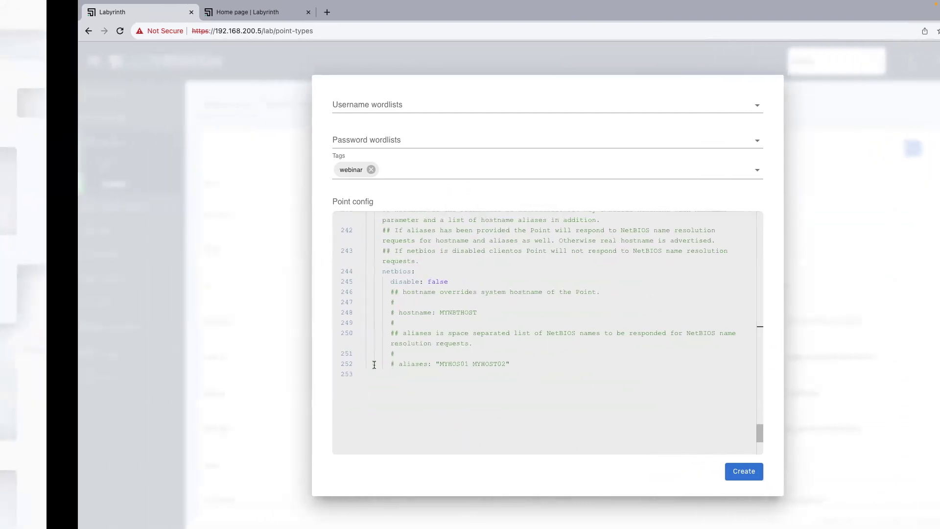
{"action": "key", "text": "ctrl+Left"}
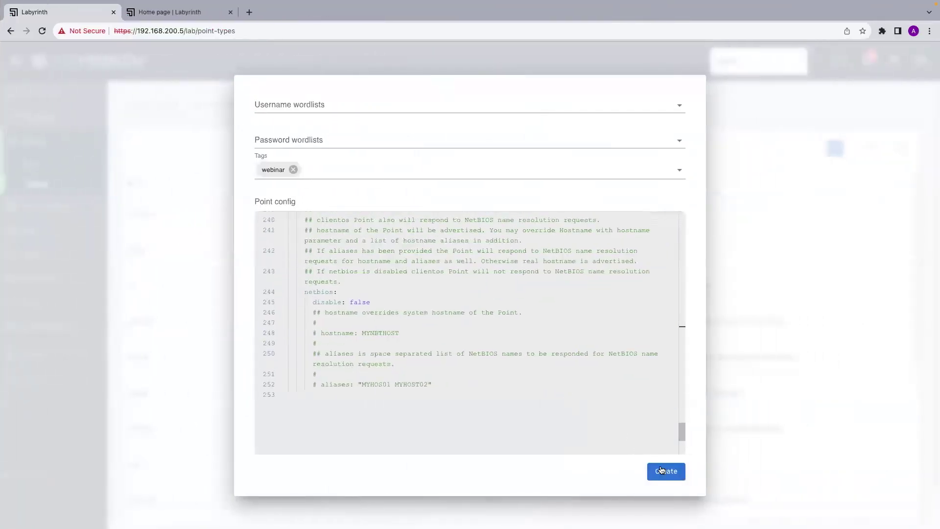
Save the clientos_webinar point type and filter the Point Types list by the webinar tag.
{"action": "left_click", "coordinate": [664, 471]}
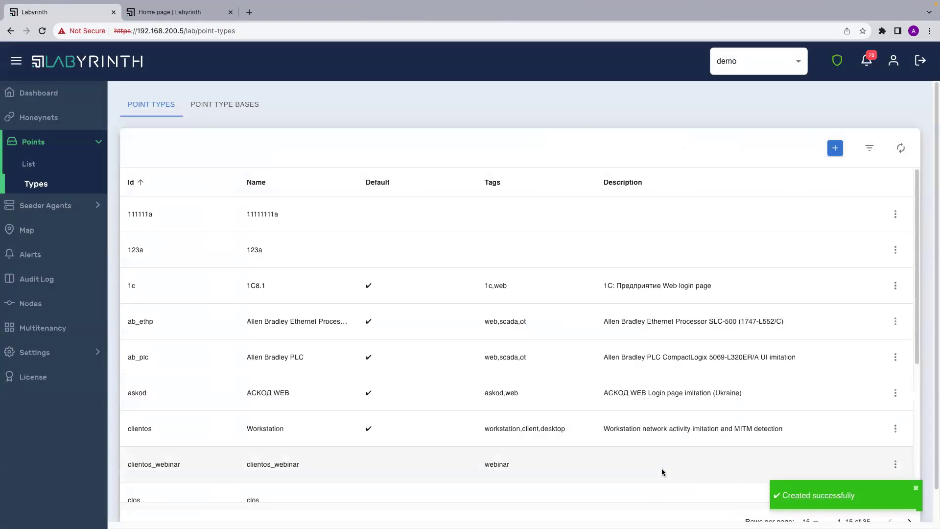
{"action": "left_click", "coordinate": [876, 153]}
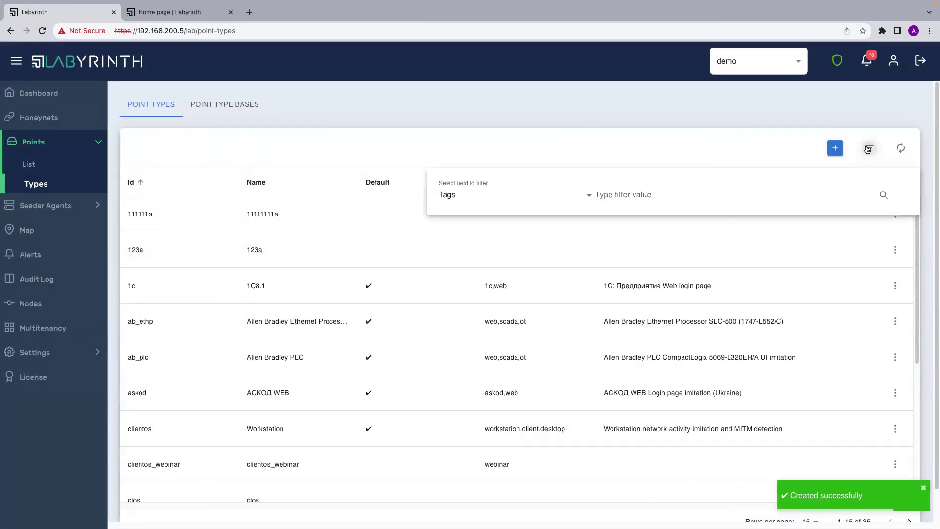
{"action": "left_click", "coordinate": [658, 193]}
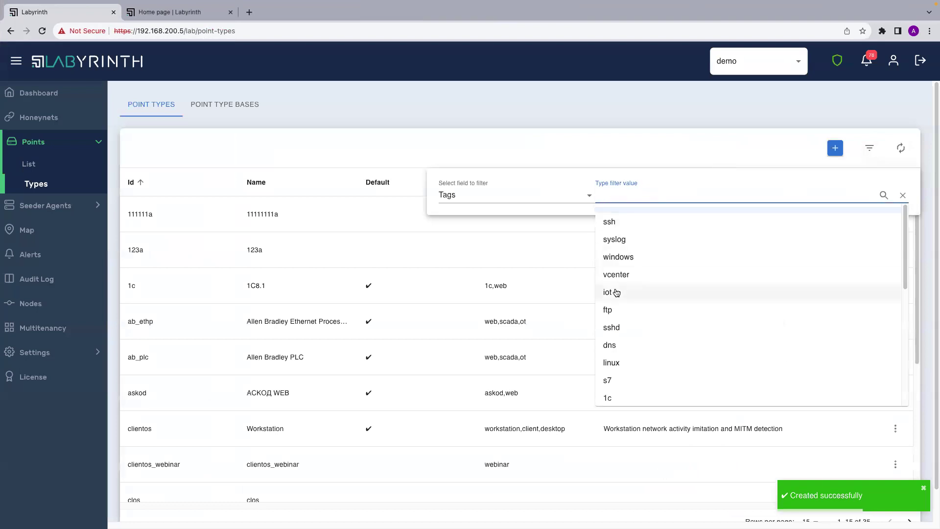
{"action": "type", "text": "web"}
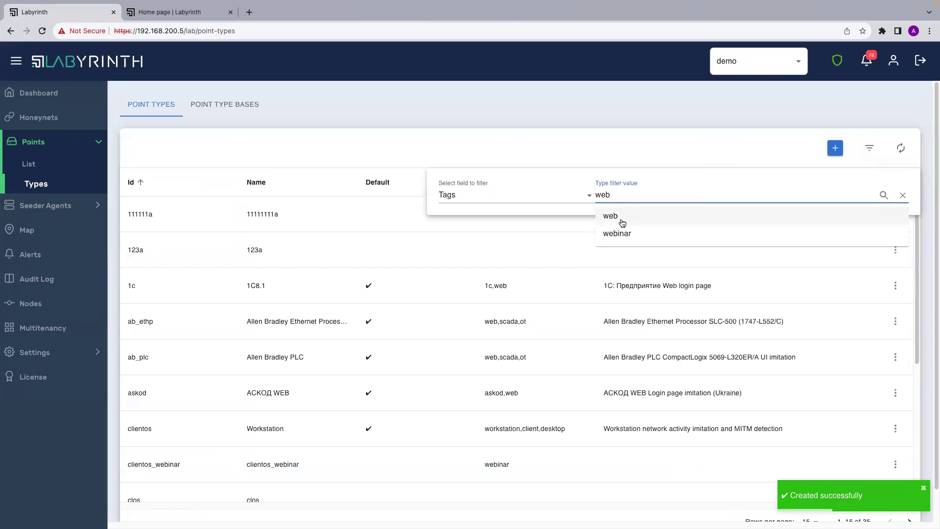
{"action": "left_click", "coordinate": [618, 237]}
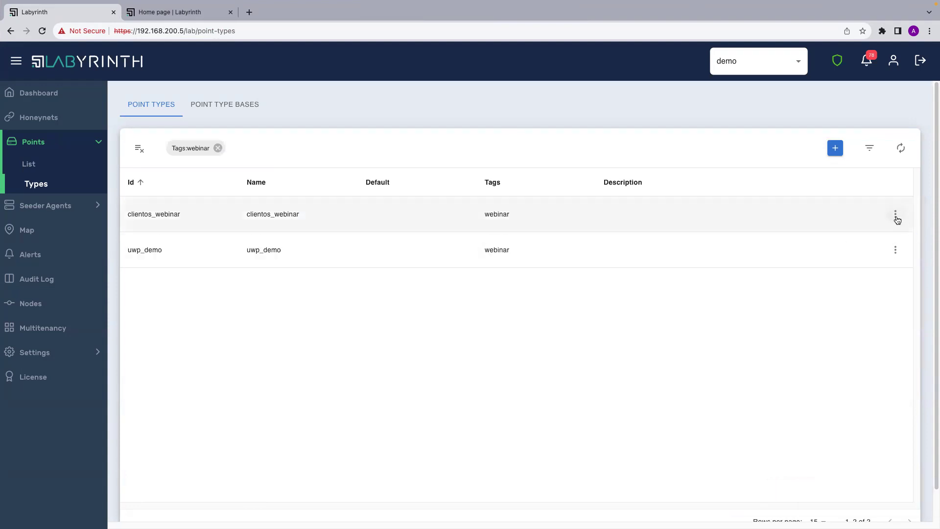
Terminate the demo_hn honeynet from the Honeynets list.
{"action": "left_click", "coordinate": [77, 123]}
{"action": "left_click", "coordinate": [891, 178]}
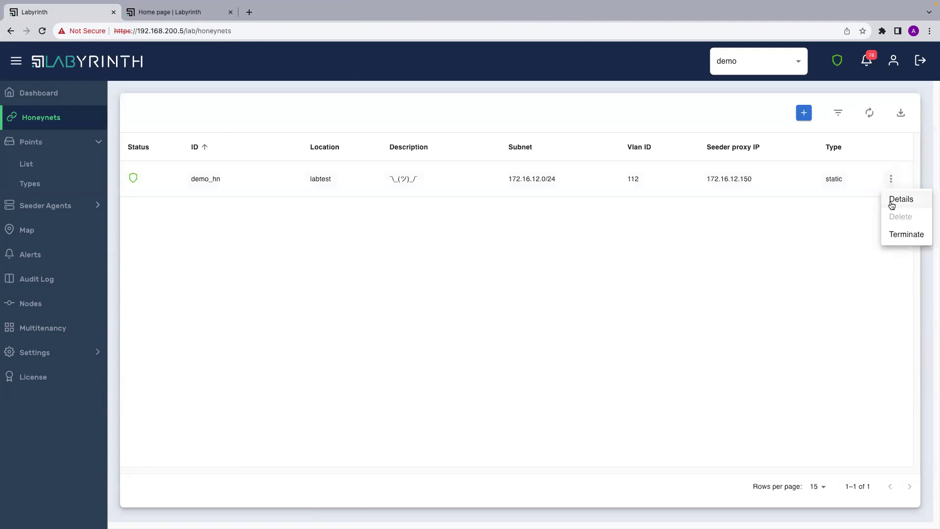
{"action": "left_click", "coordinate": [905, 234]}
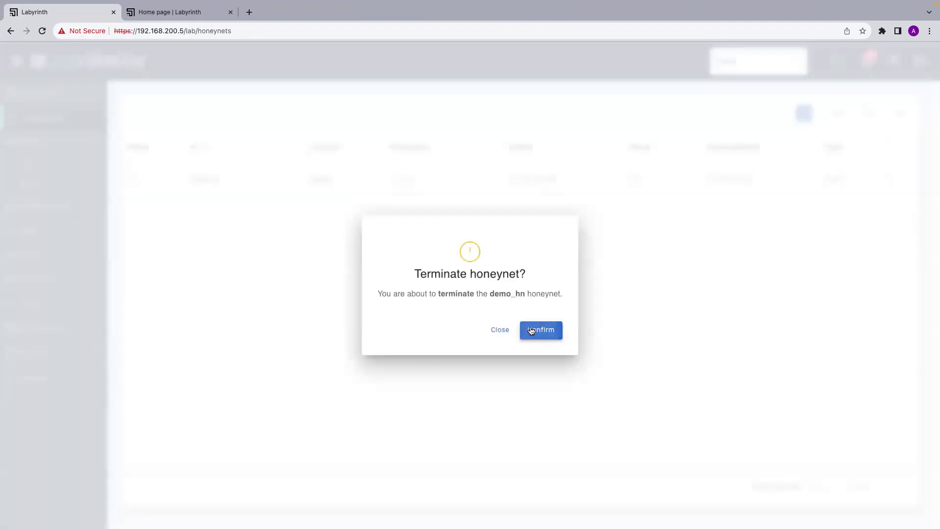
{"action": "left_click", "coordinate": [531, 331]}
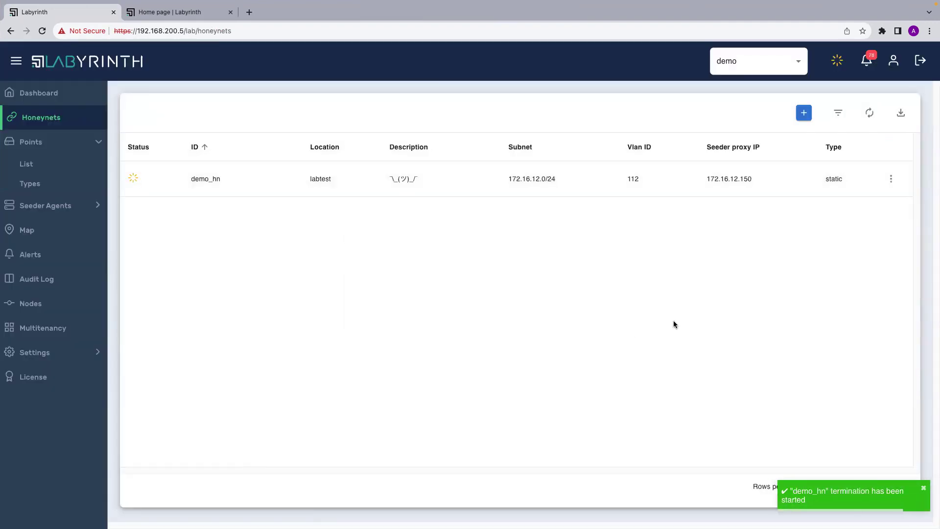
View demo_hn's details and close them.
{"action": "left_click", "coordinate": [891, 179]}
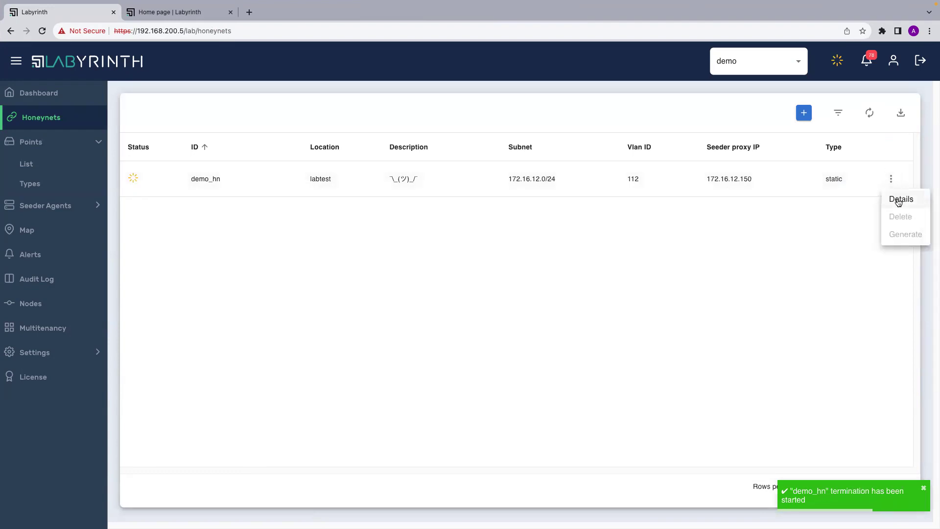
{"action": "left_click", "coordinate": [899, 199]}
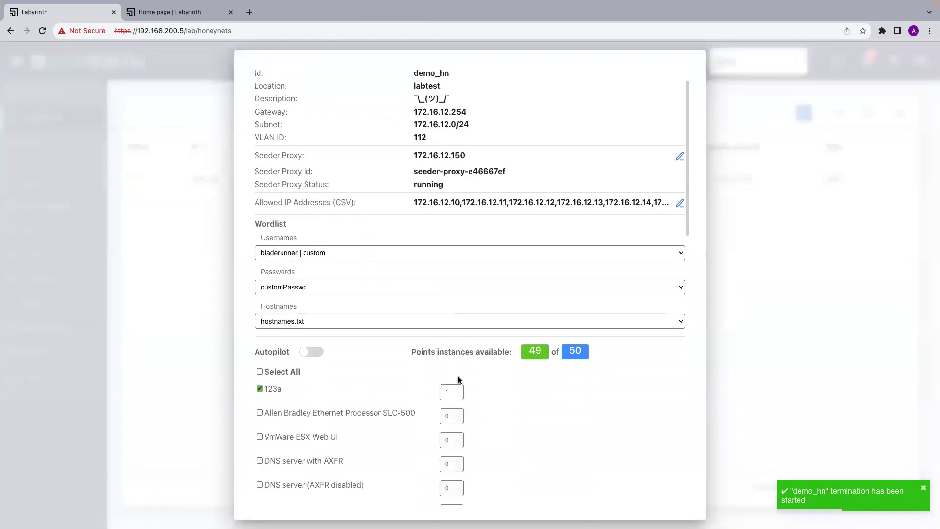
{"action": "left_click", "coordinate": [756, 293]}
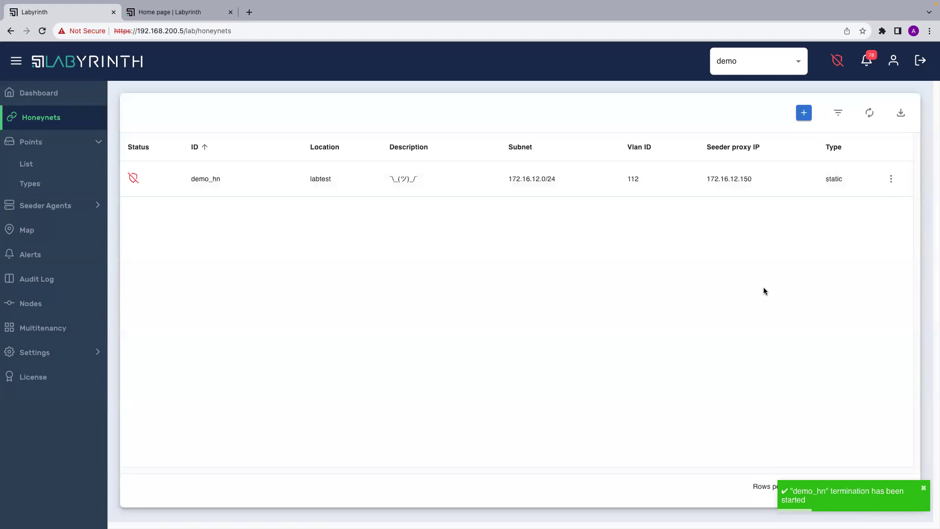
Look over the new honeynet creation form and close it without saving.
{"action": "left_click", "coordinate": [803, 113]}
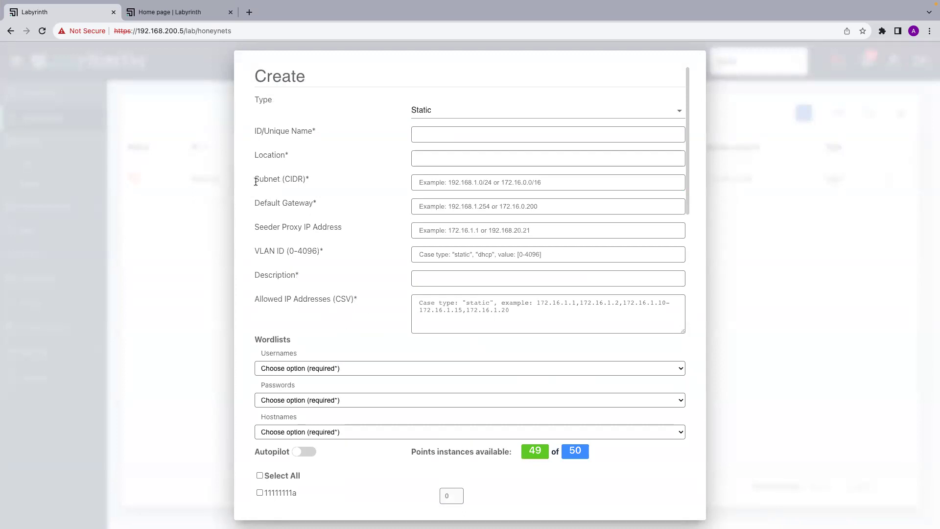
{"action": "scroll", "coordinate": [304, 332], "scroll_direction": "down", "scroll_amount": 1}
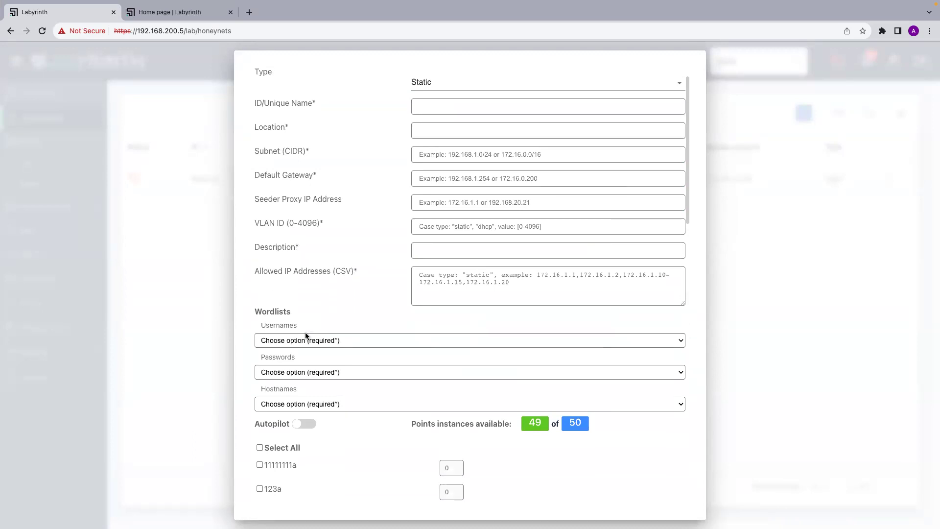
{"action": "scroll", "coordinate": [359, 360], "scroll_direction": "down", "scroll_amount": 3}
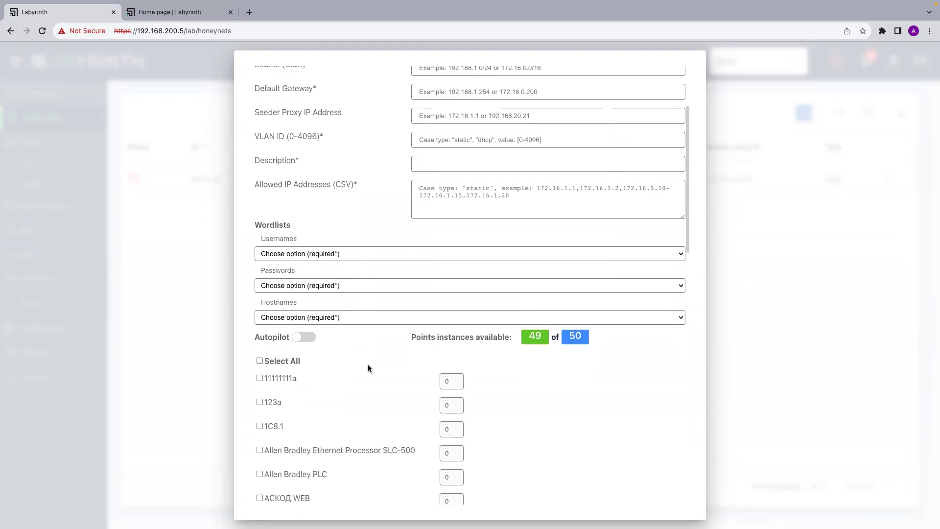
{"action": "scroll", "coordinate": [418, 237], "scroll_direction": "up", "scroll_amount": 5}
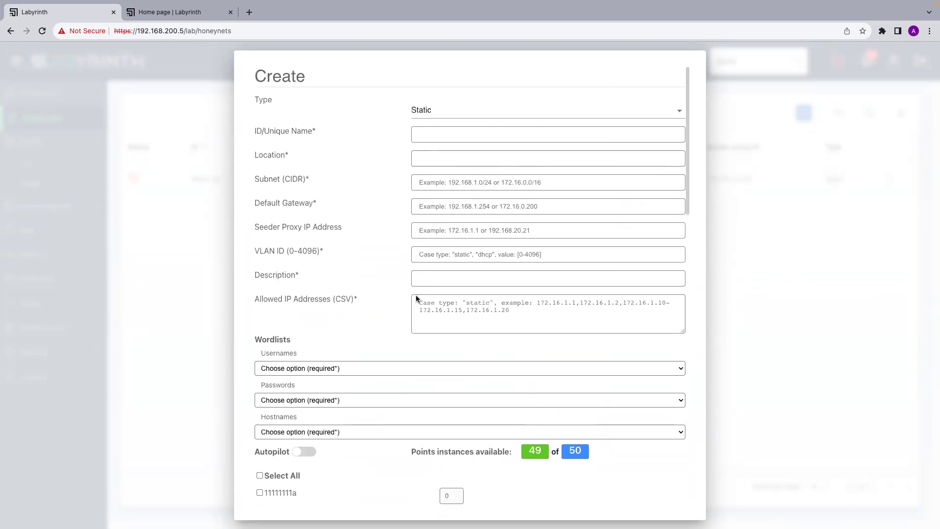
{"action": "left_click", "coordinate": [786, 235]}
{"action": "left_click", "coordinate": [891, 179]}
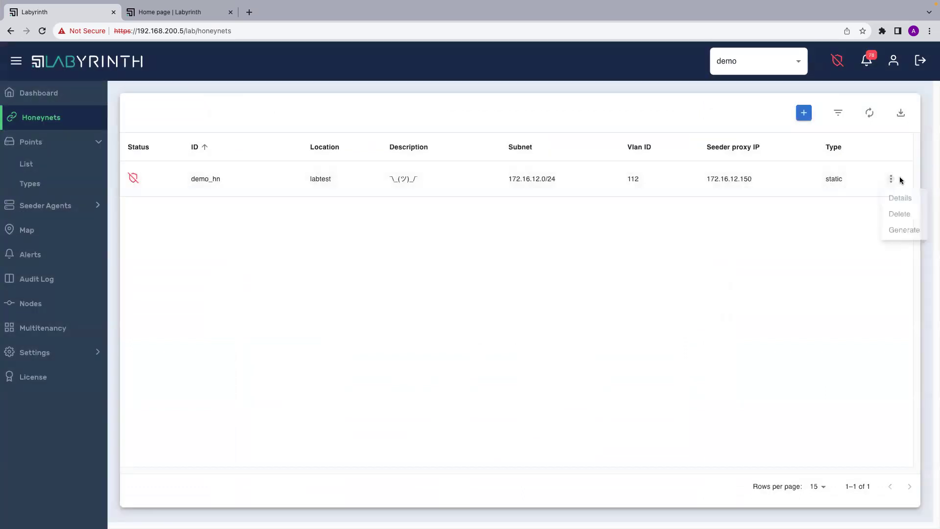
In demo_hn's details, enable clientos_webinar with 2 instances and uwp_demo with 1 instance.
{"action": "left_click", "coordinate": [903, 201]}
{"action": "scroll", "coordinate": [544, 310], "scroll_direction": "down", "scroll_amount": 5}
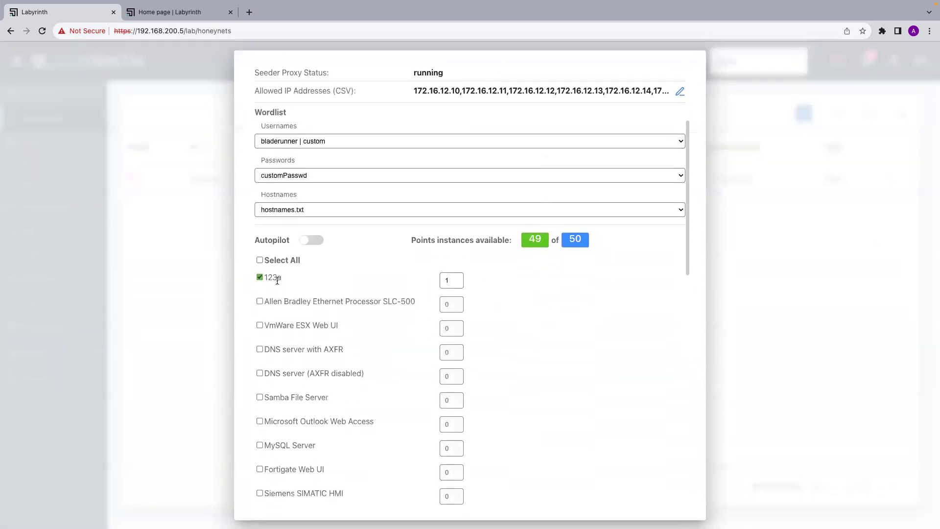
{"action": "scroll", "coordinate": [317, 366], "scroll_direction": "down", "scroll_amount": 13}
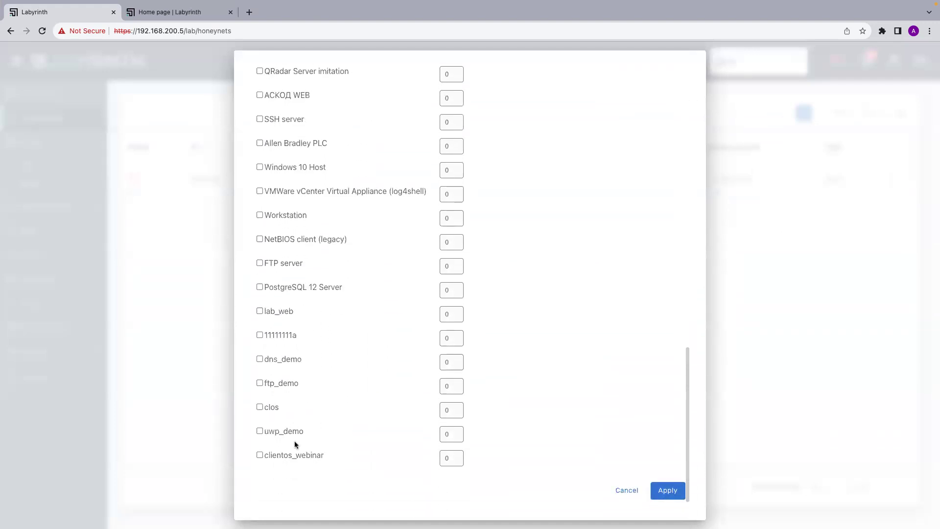
{"action": "left_click", "coordinate": [259, 455]}
{"action": "left_click", "coordinate": [459, 456]}
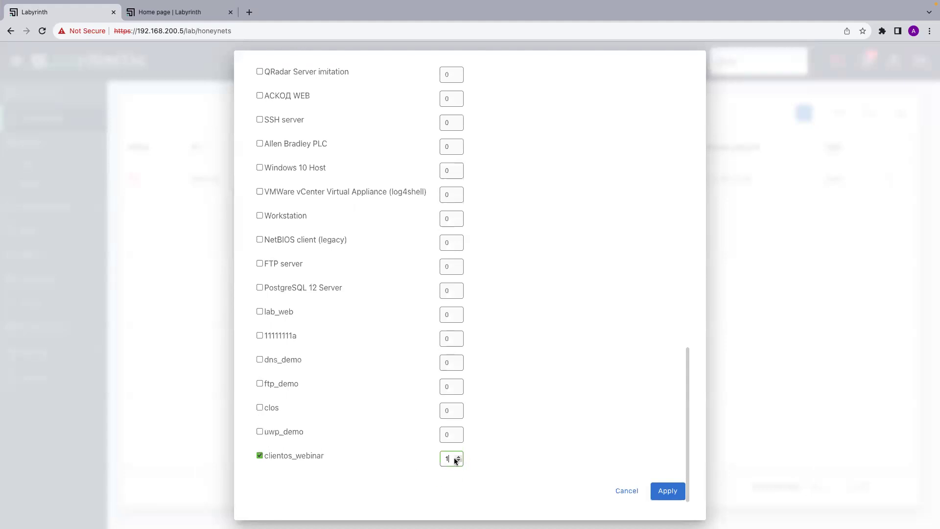
{"action": "left_click", "coordinate": [458, 456]}
{"action": "left_click", "coordinate": [259, 431]}
{"action": "left_click", "coordinate": [458, 432]}
Lower NetBIOS client (legacy) to 1 instance and apply the point changes.
{"action": "scroll", "coordinate": [355, 343], "scroll_direction": "up", "scroll_amount": 2}
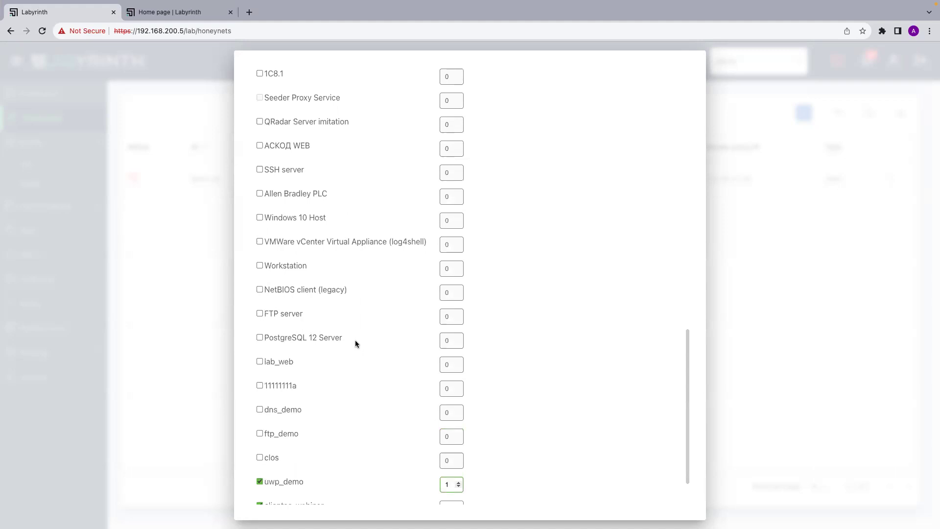
{"action": "scroll", "coordinate": [371, 297], "scroll_direction": "up", "scroll_amount": 3}
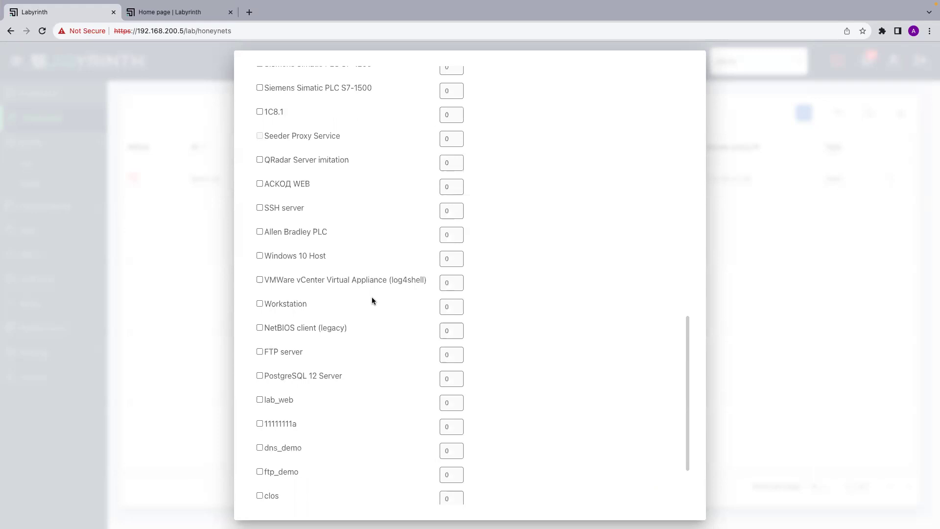
{"action": "scroll", "coordinate": [371, 299], "scroll_direction": "up", "scroll_amount": 7}
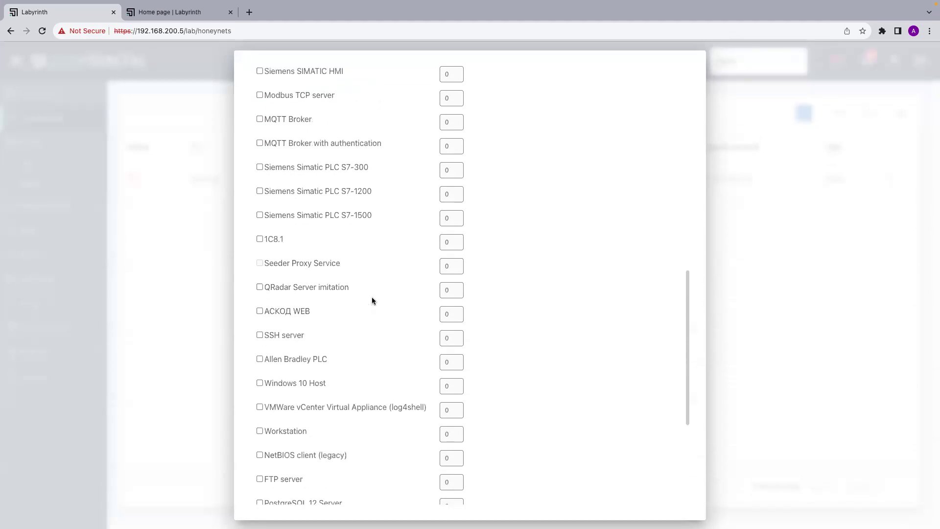
{"action": "scroll", "coordinate": [372, 301], "scroll_direction": "up", "scroll_amount": 6}
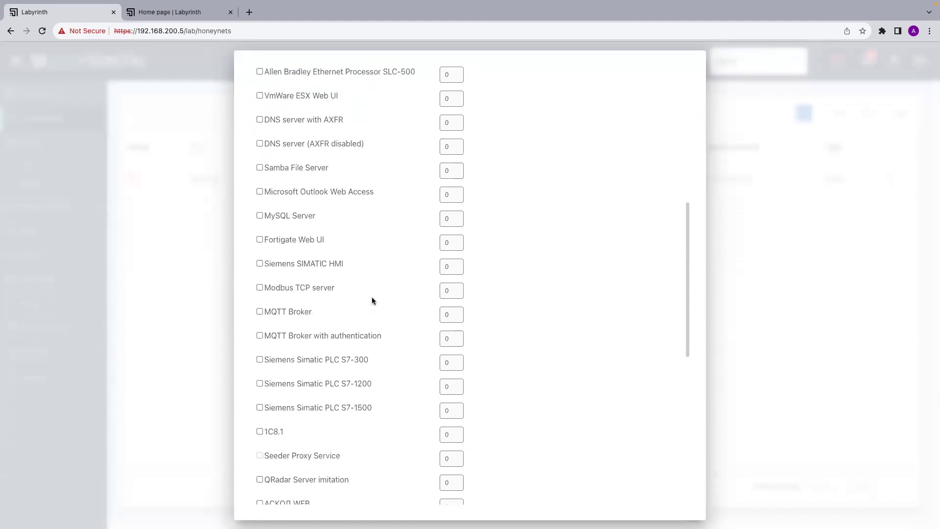
{"action": "scroll", "coordinate": [302, 277], "scroll_direction": "up", "scroll_amount": 5}
{"action": "scroll", "coordinate": [320, 231], "scroll_direction": "down", "scroll_amount": 3}
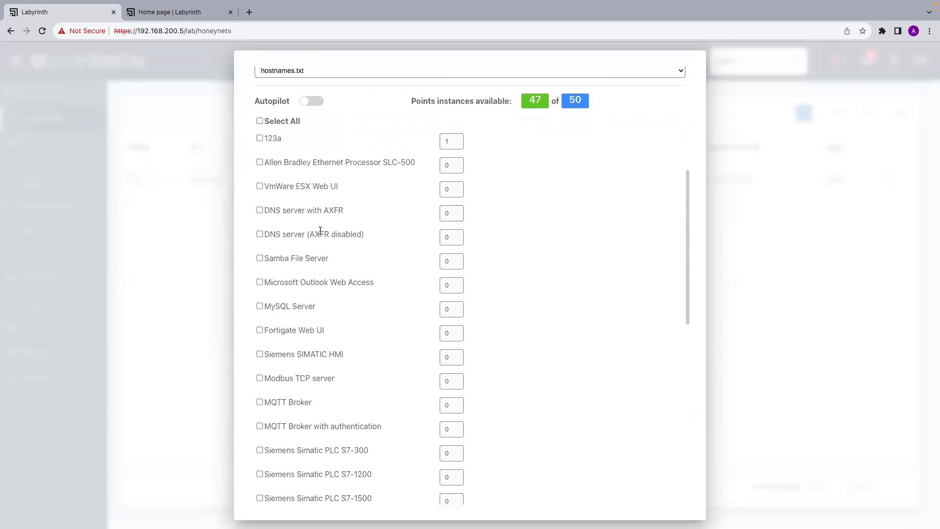
{"action": "scroll", "coordinate": [320, 231], "scroll_direction": "down", "scroll_amount": 11}
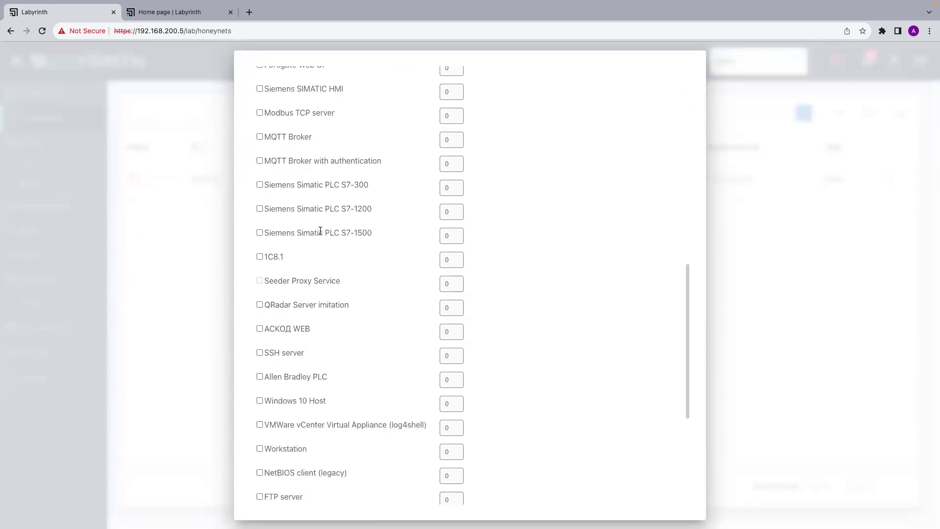
{"action": "scroll", "coordinate": [320, 231], "scroll_direction": "down", "scroll_amount": 5}
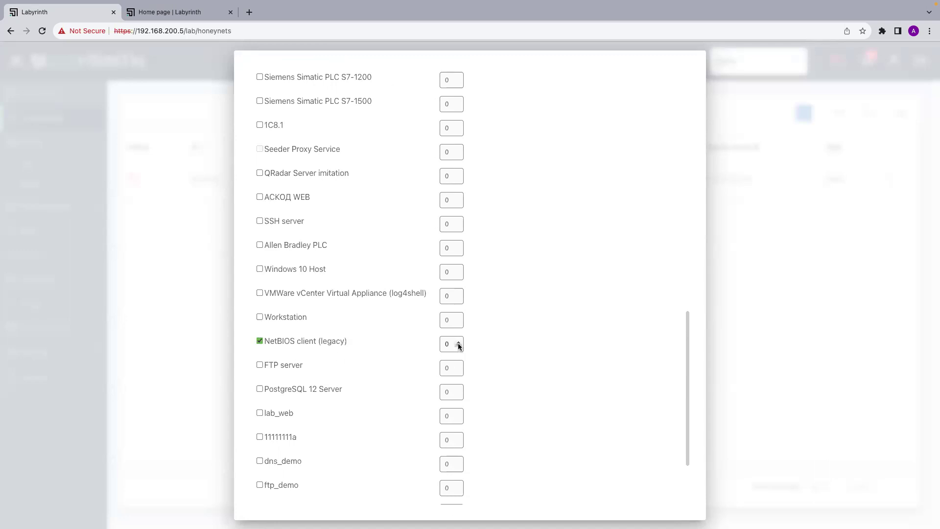
{"action": "scroll", "coordinate": [483, 399], "scroll_direction": "down", "scroll_amount": 1}
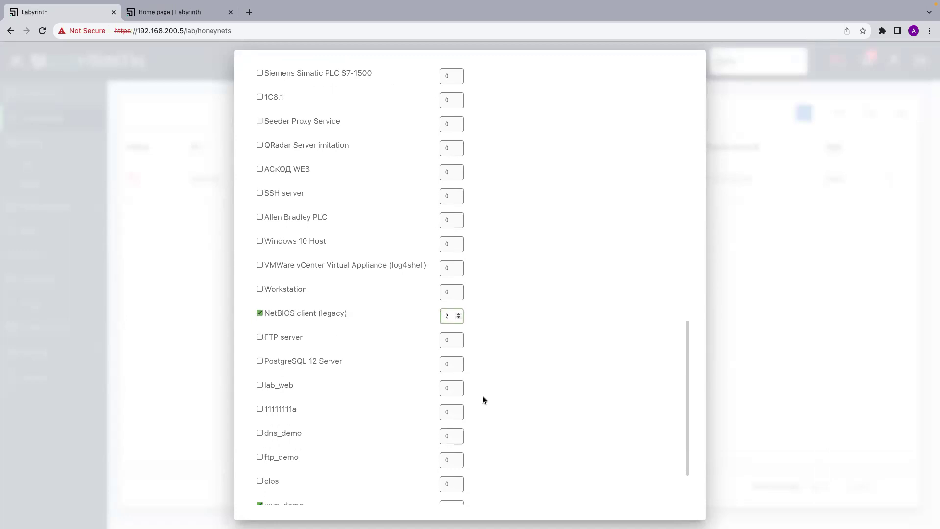
{"action": "left_click", "coordinate": [459, 318]}
{"action": "scroll", "coordinate": [484, 402], "scroll_direction": "down", "scroll_amount": 3}
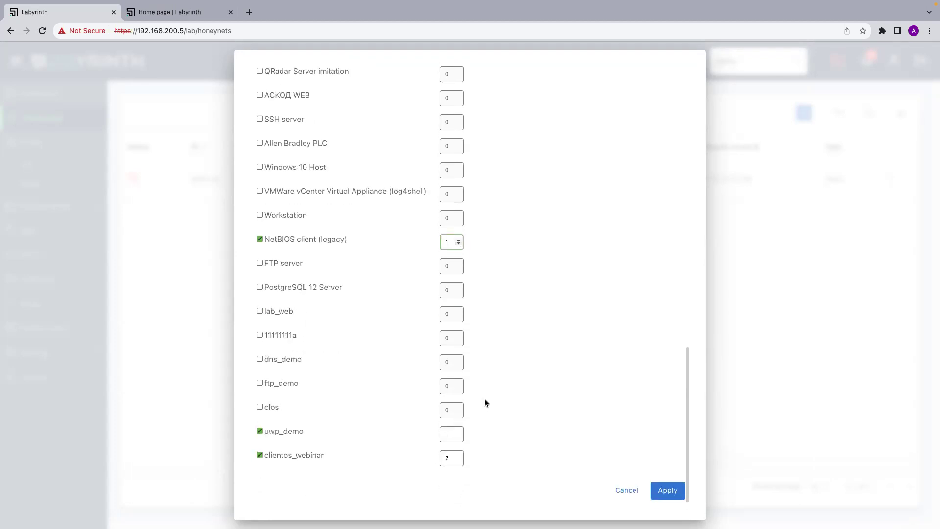
{"action": "left_click", "coordinate": [666, 492]}
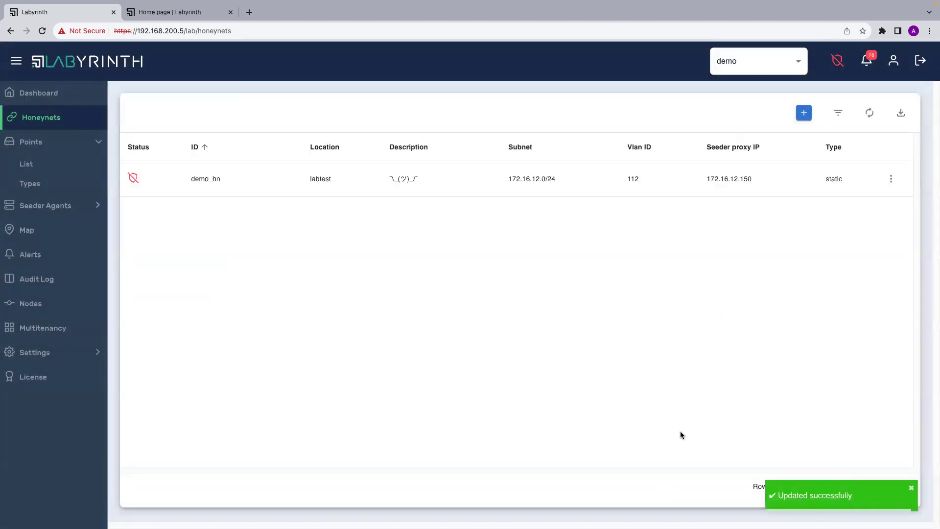
Generate demo_hn and dismiss the Updated successfully and Generation started notices.
{"action": "left_click", "coordinate": [891, 179]}
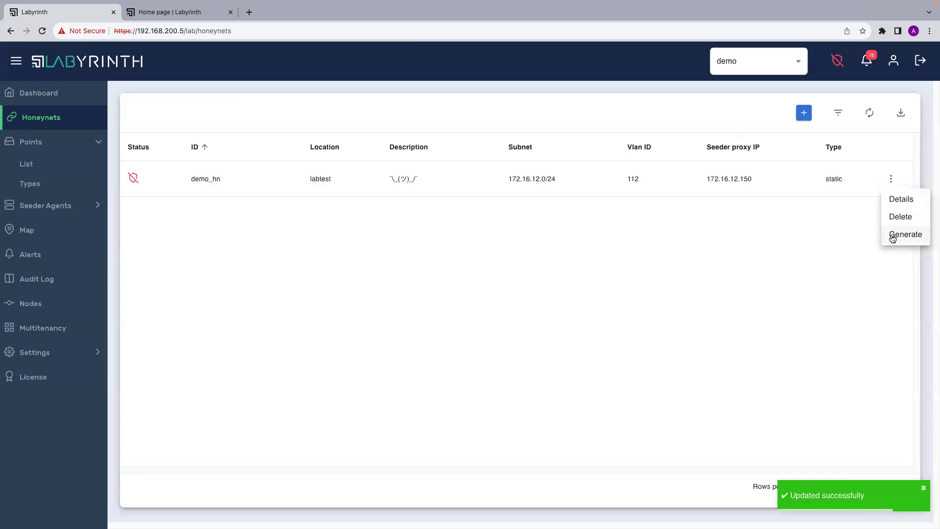
{"action": "left_click", "coordinate": [893, 235]}
{"action": "left_click", "coordinate": [538, 329]}
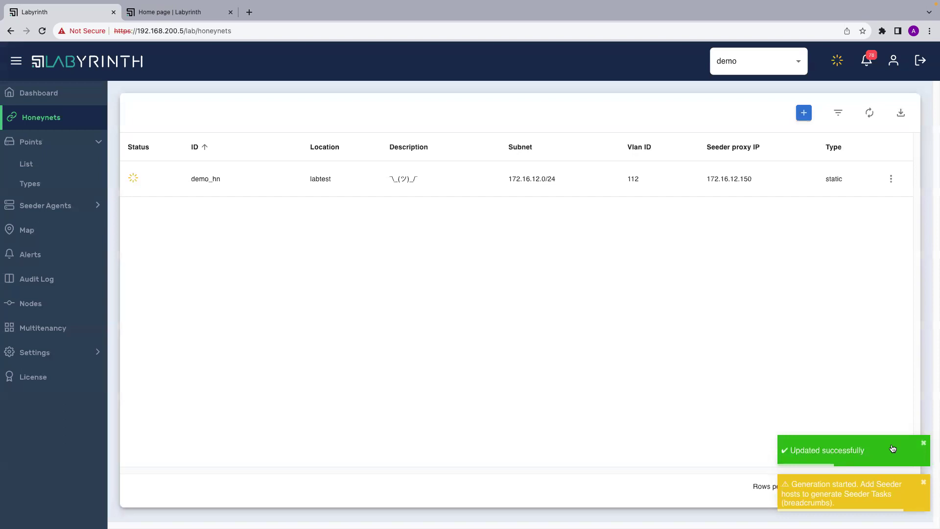
{"action": "left_click", "coordinate": [924, 443]}
{"action": "left_click", "coordinate": [922, 485]}
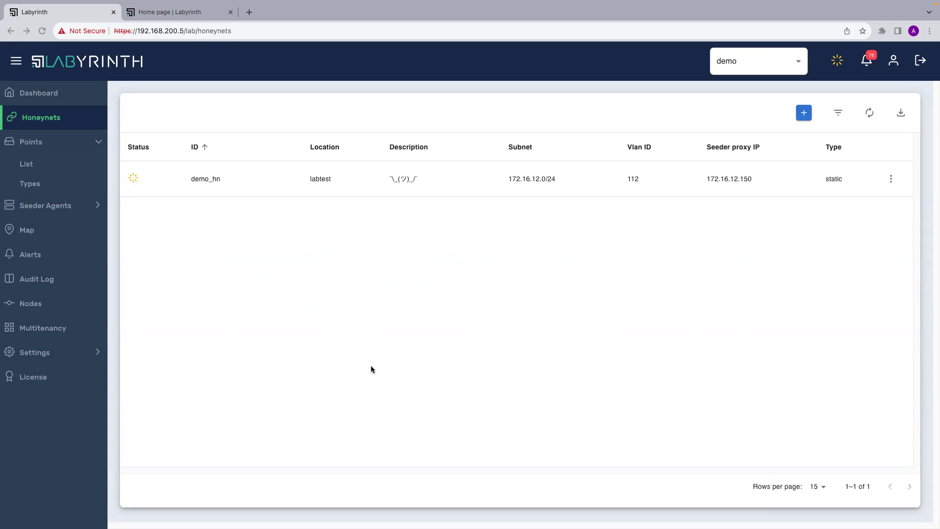
{"action": "key", "text": "ctrl+Left"}
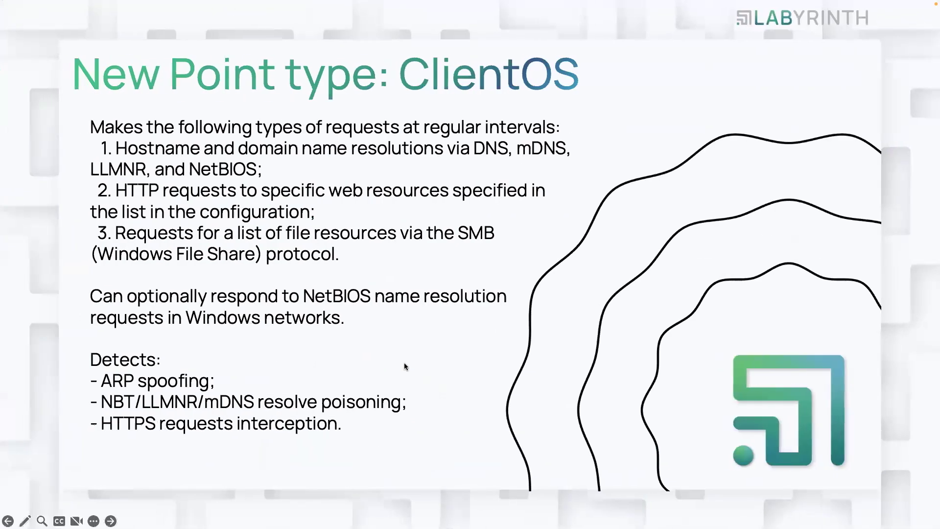
Advance to the REST API slide and return to the Labyrinth browser window.
{"action": "left_click", "coordinate": [111, 520]}
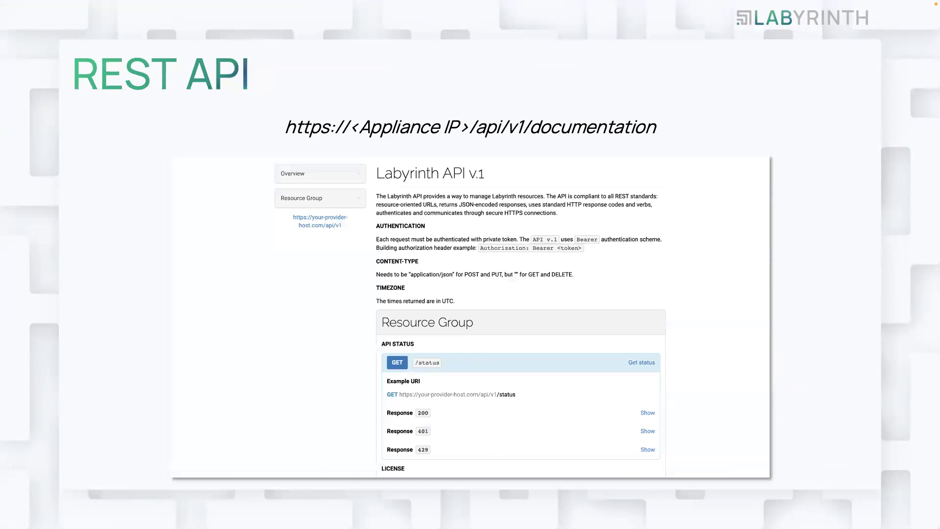
{"action": "key", "text": "ctrl+Right"}
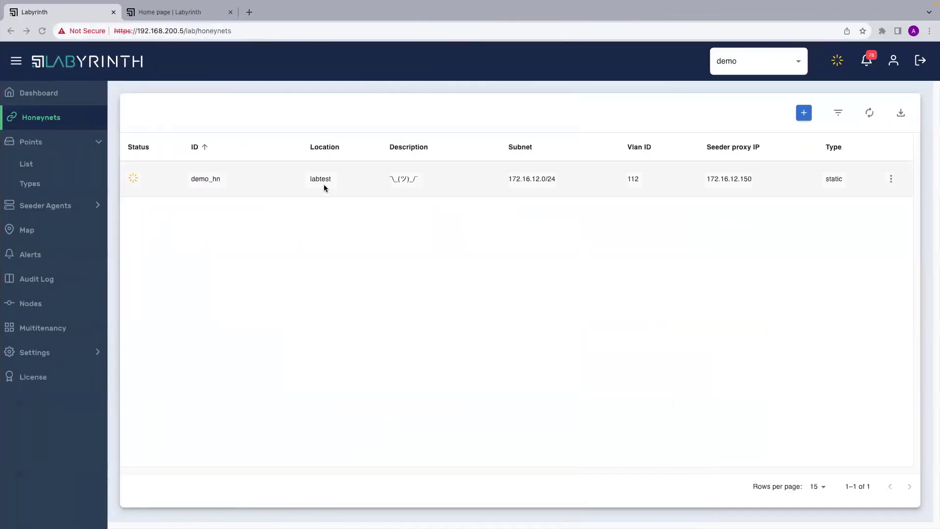
{"action": "left_click", "coordinate": [249, 12]}
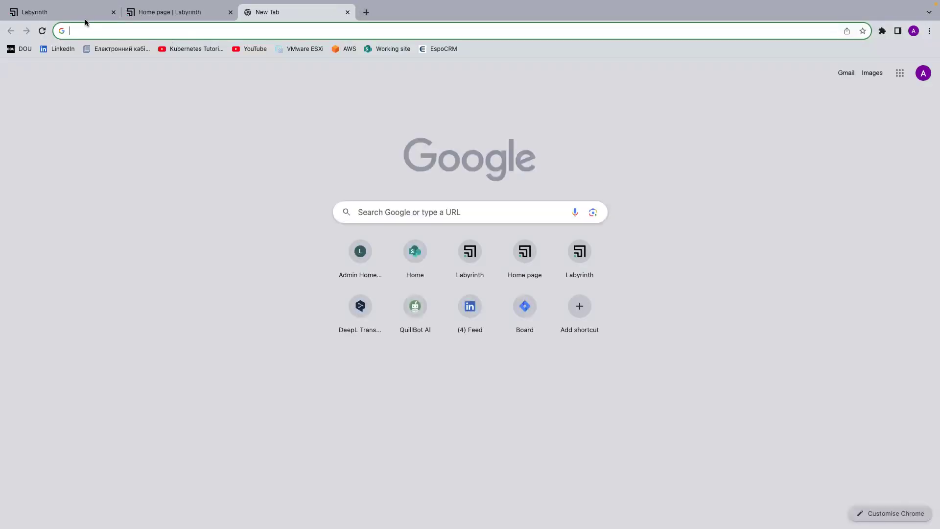
{"action": "left_click", "coordinate": [82, 15]}
{"action": "left_click_drag", "start_coordinate": [184, 30], "coordinate": [107, 32]}
{"action": "key", "text": "ctrl+c"}
{"action": "left_click", "coordinate": [288, 12]}
{"action": "key", "text": "ctrl+v"}
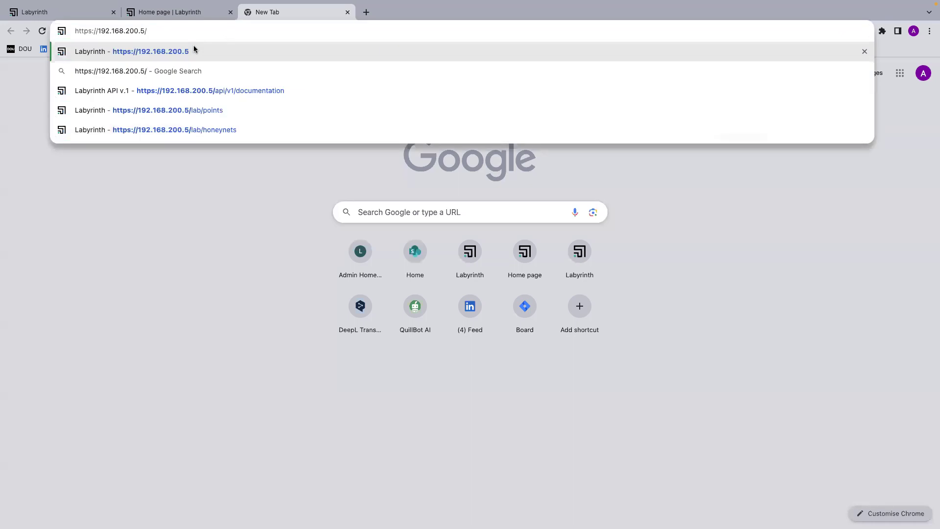
{"action": "type", "text": "api"}
{"action": "left_click", "coordinate": [194, 51]}
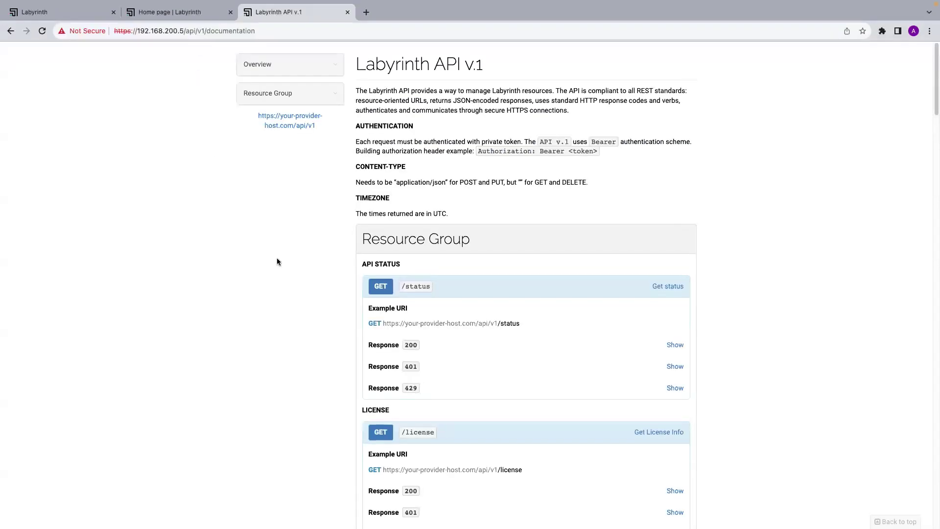
Scroll through the documentation's authentication, content-type and timezone notes and endpoint groups.
{"action": "scroll", "coordinate": [337, 357], "scroll_direction": "down", "scroll_amount": 3}
{"action": "scroll", "coordinate": [339, 360], "scroll_direction": "down", "scroll_amount": 3}
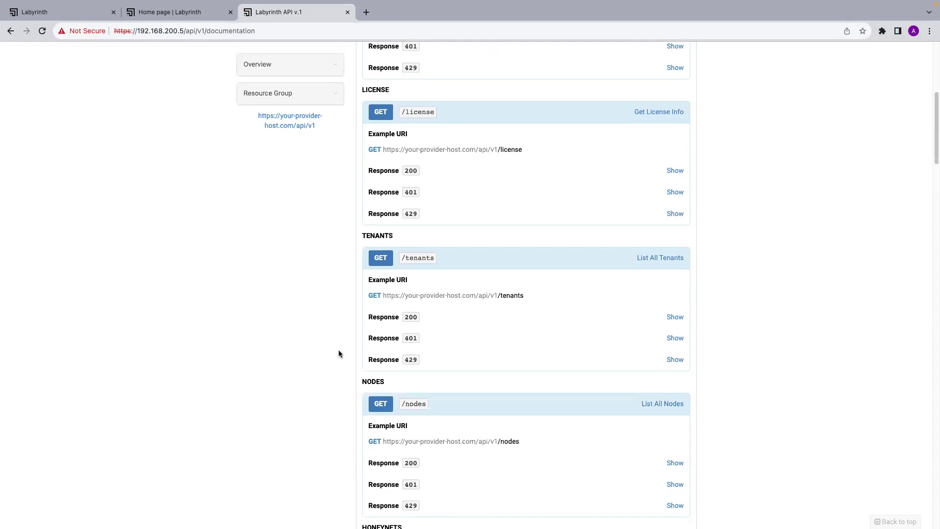
{"action": "scroll", "coordinate": [372, 411], "scroll_direction": "down", "scroll_amount": 3}
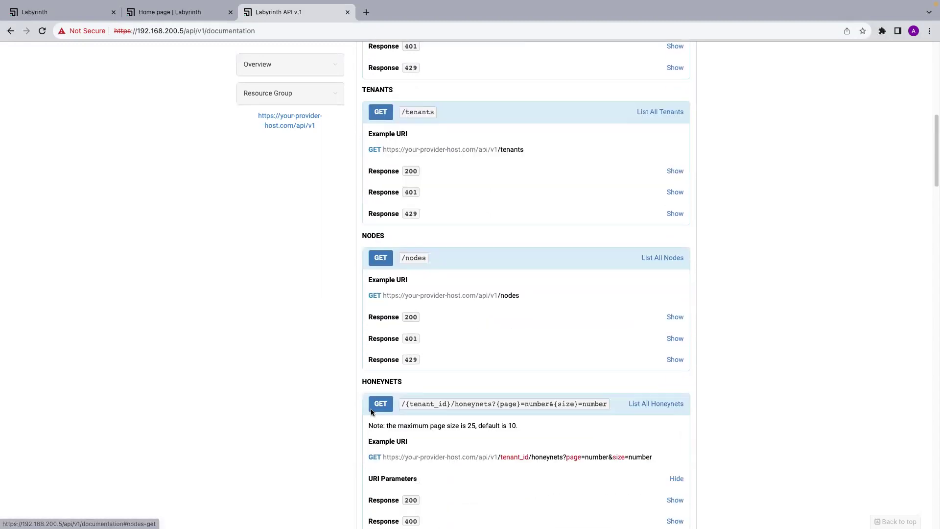
{"action": "scroll", "coordinate": [372, 411], "scroll_direction": "down", "scroll_amount": 1}
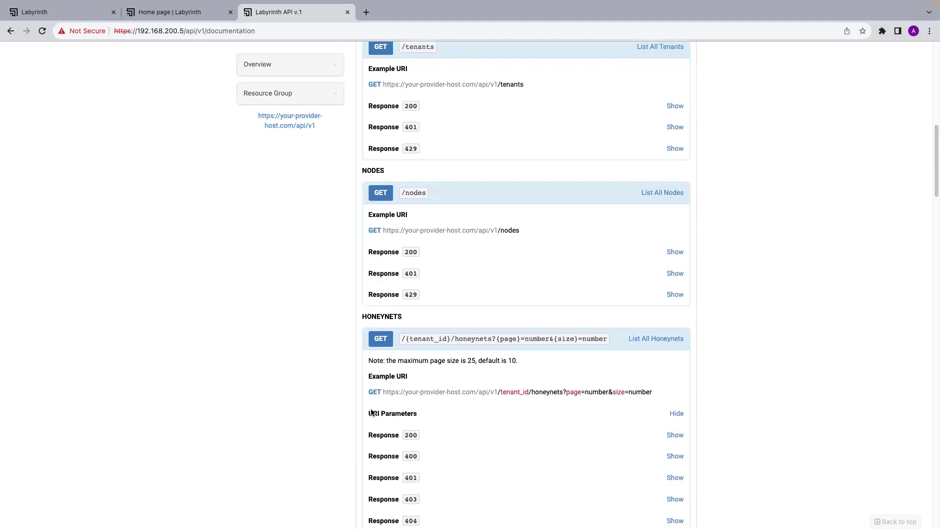
{"action": "scroll", "coordinate": [372, 412], "scroll_direction": "down", "scroll_amount": 8}
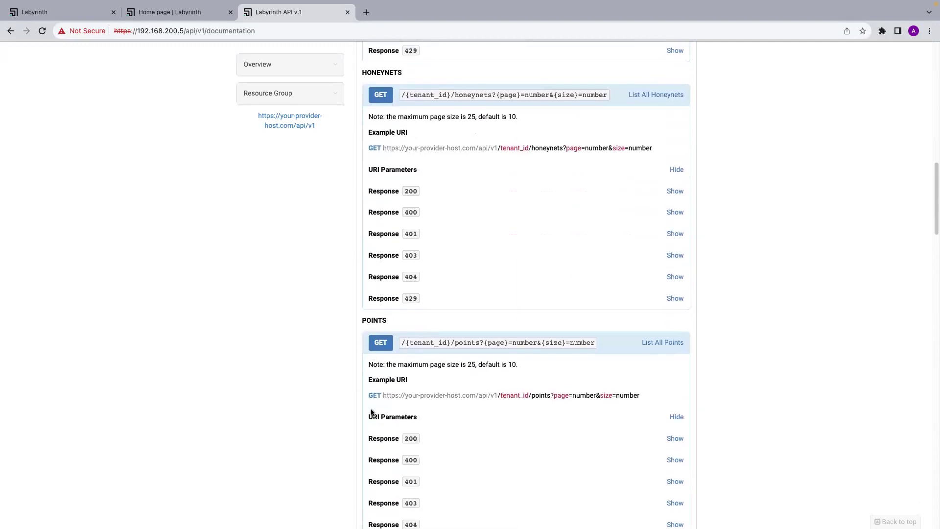
{"action": "scroll", "coordinate": [371, 409], "scroll_direction": "down", "scroll_amount": 4}
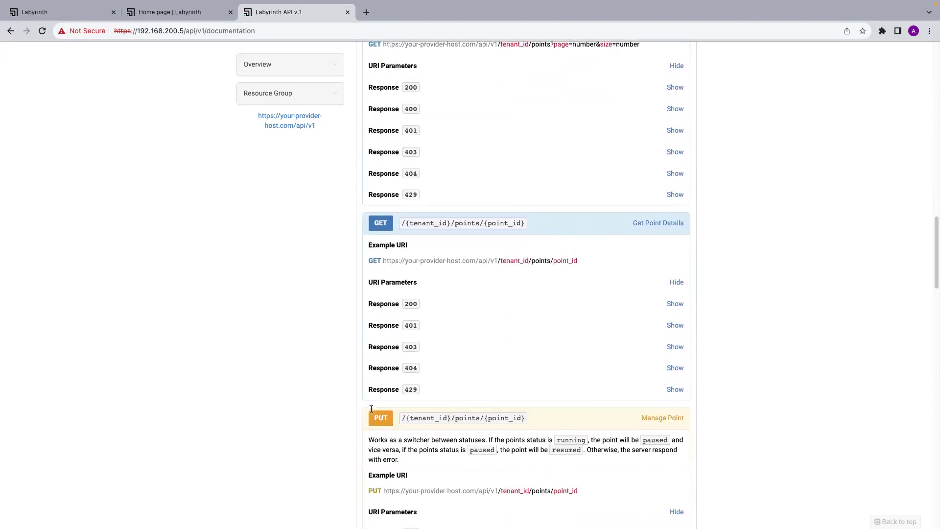
{"action": "scroll", "coordinate": [372, 412], "scroll_direction": "down", "scroll_amount": 6}
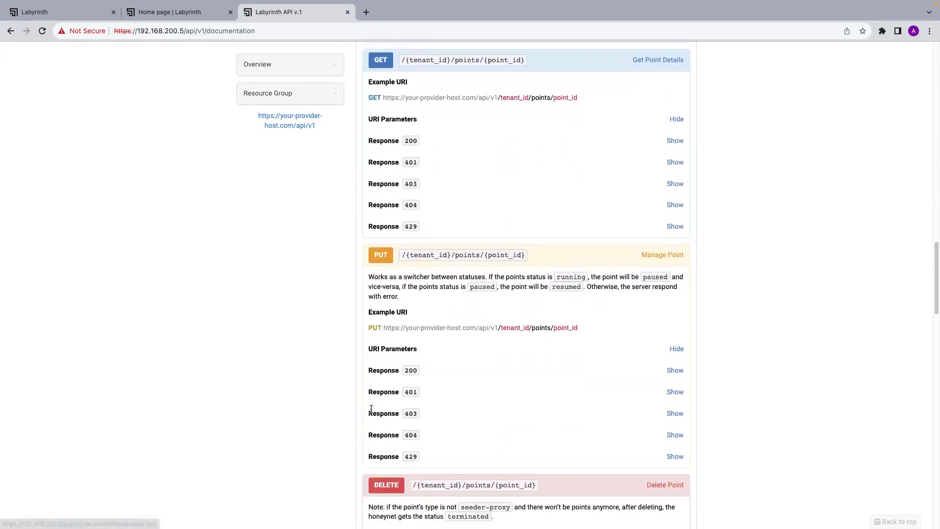
{"action": "scroll", "coordinate": [371, 408], "scroll_direction": "down", "scroll_amount": 4}
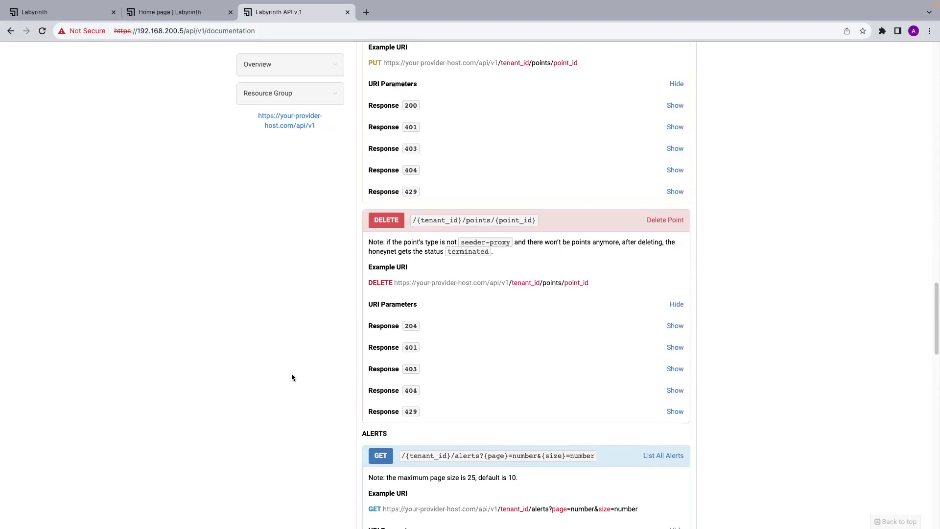
{"action": "scroll", "coordinate": [292, 375], "scroll_direction": "down", "scroll_amount": 1}
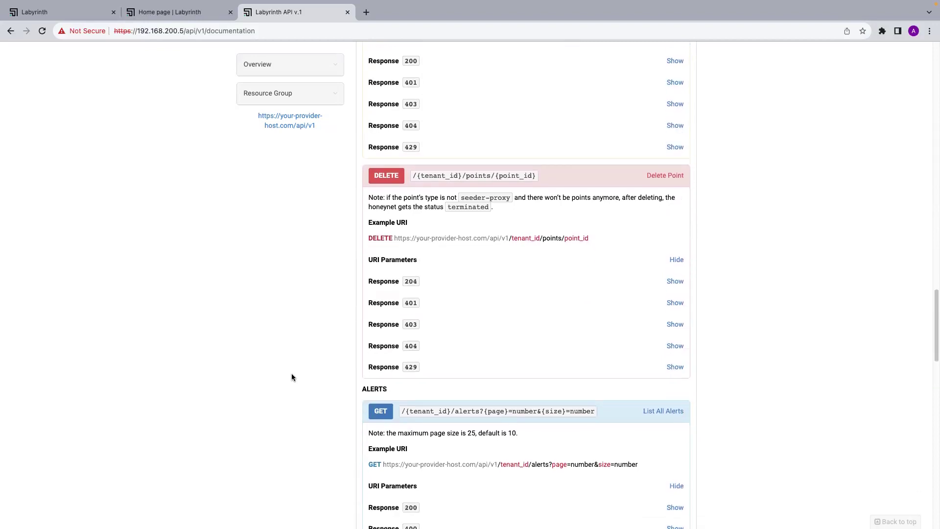
{"action": "scroll", "coordinate": [291, 376], "scroll_direction": "down", "scroll_amount": 12}
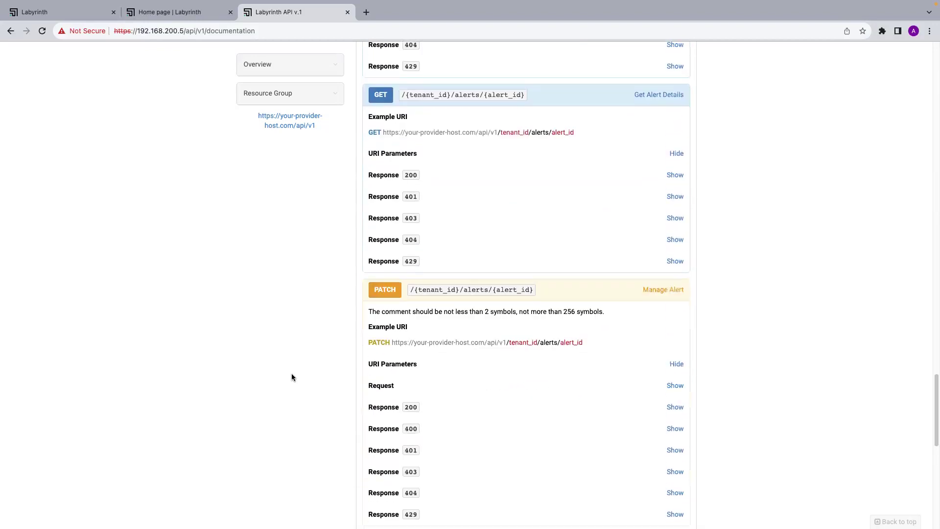
{"action": "scroll", "coordinate": [292, 377], "scroll_direction": "down", "scroll_amount": 1}
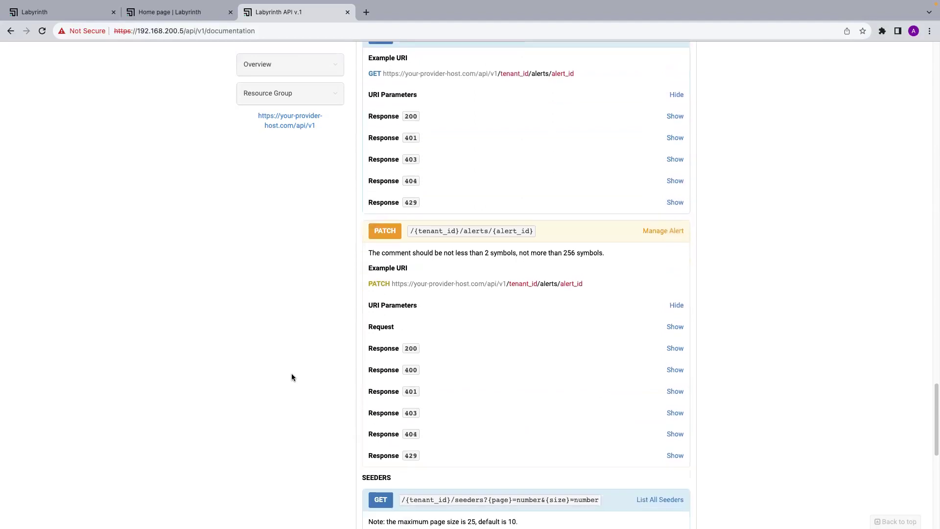
{"action": "scroll", "coordinate": [292, 377], "scroll_direction": "down", "scroll_amount": 5}
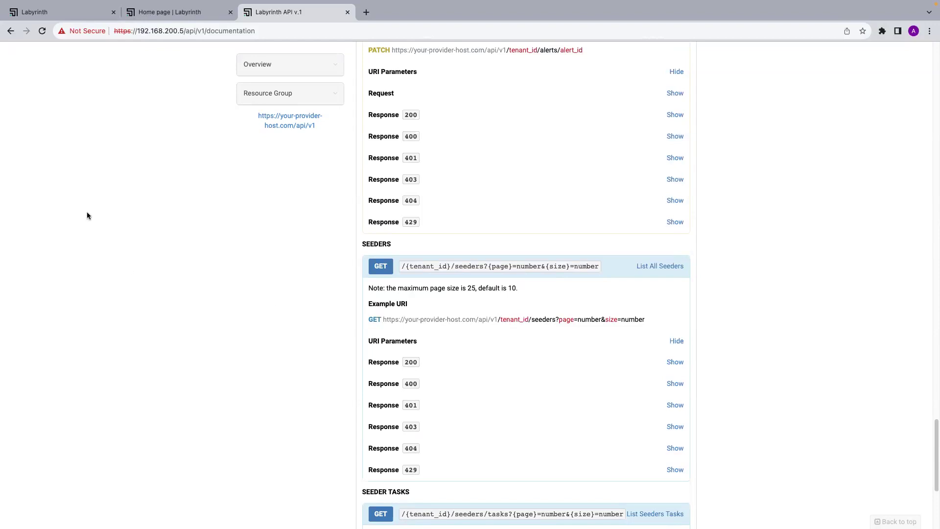
Refresh the Honeynets list to check demo_hn's generation status, then revisit the API docs.
{"action": "left_click", "coordinate": [47, 13]}
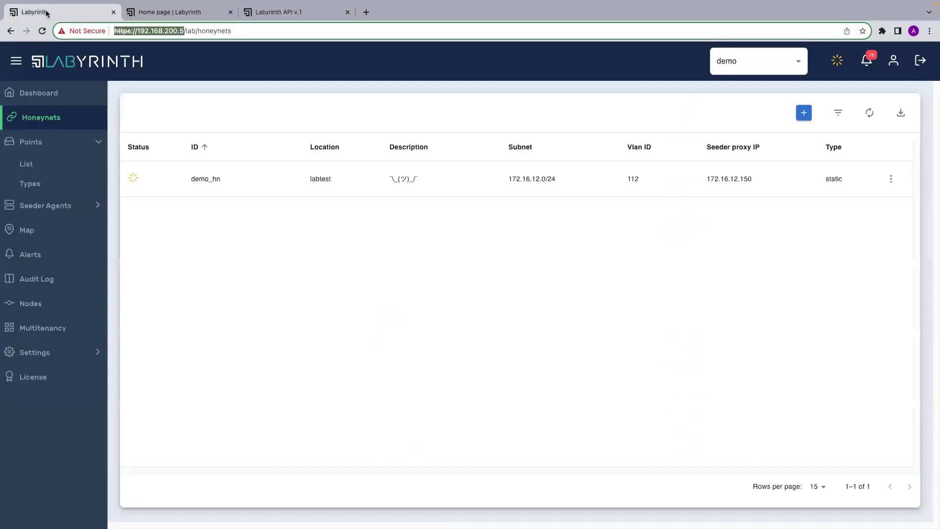
{"action": "left_click", "coordinate": [329, 306]}
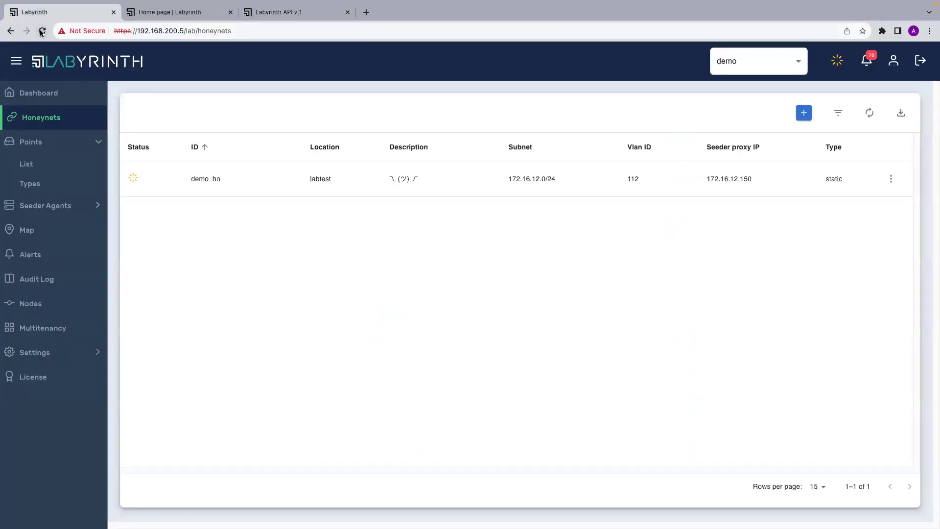
{"action": "left_click", "coordinate": [869, 113]}
{"action": "left_click", "coordinate": [277, 19]}
{"action": "scroll", "coordinate": [383, 280], "scroll_direction": "down", "scroll_amount": 5}
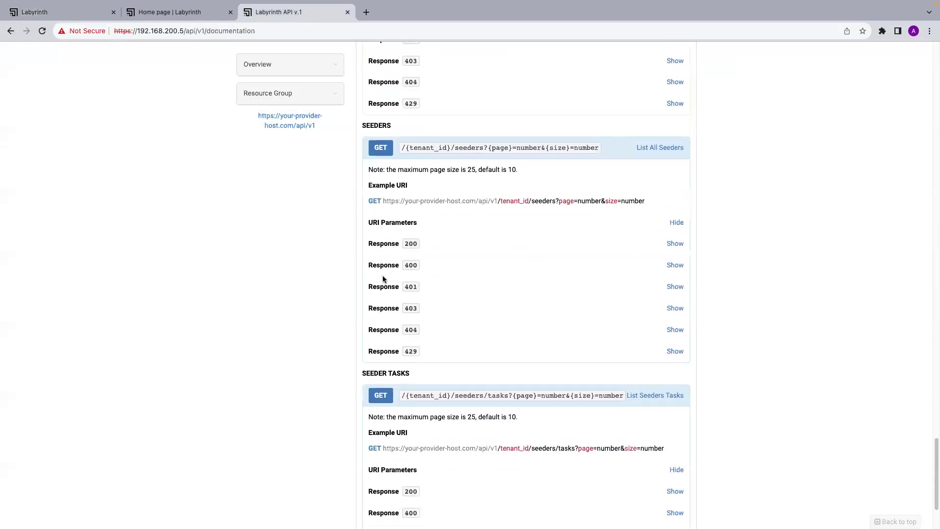
{"action": "scroll", "coordinate": [383, 280], "scroll_direction": "up", "scroll_amount": 7}
{"action": "scroll", "coordinate": [383, 279], "scroll_direction": "up", "scroll_amount": 15}
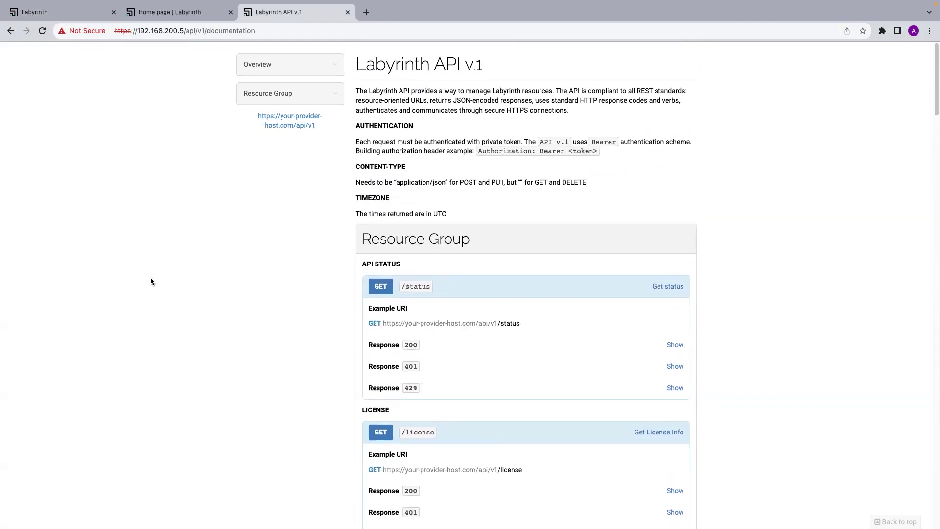
{"action": "left_click", "coordinate": [66, 12]}
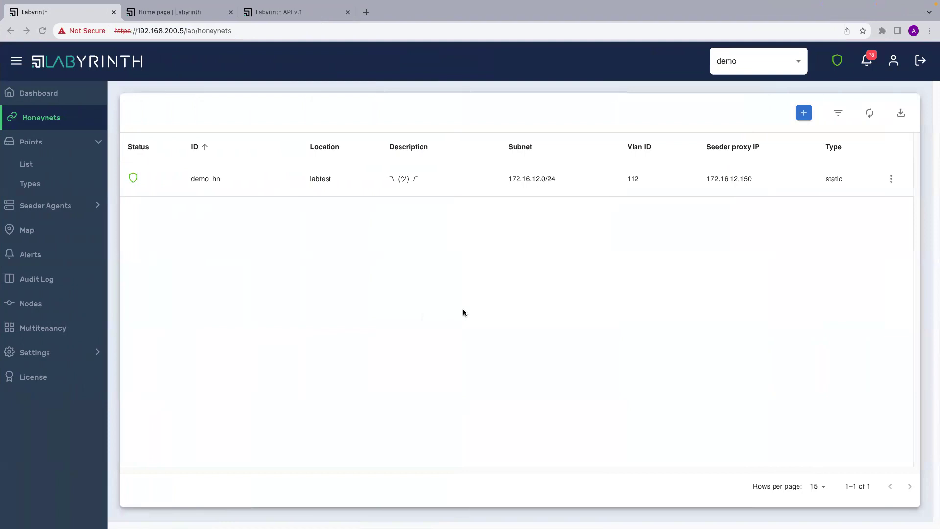
Open the saved License request in Postman, then go back to the Labyrinth browser.
{"action": "key", "text": "ctrl+Right"}
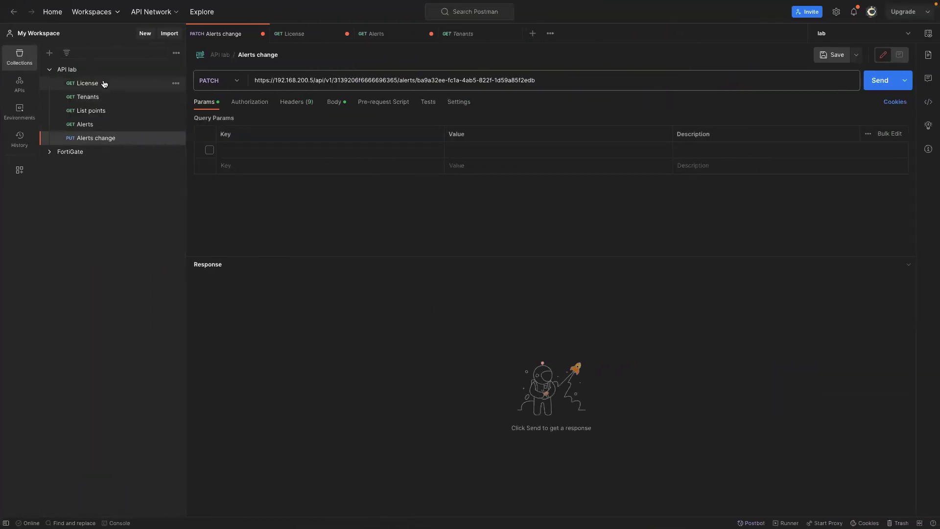
{"action": "left_click", "coordinate": [104, 83]}
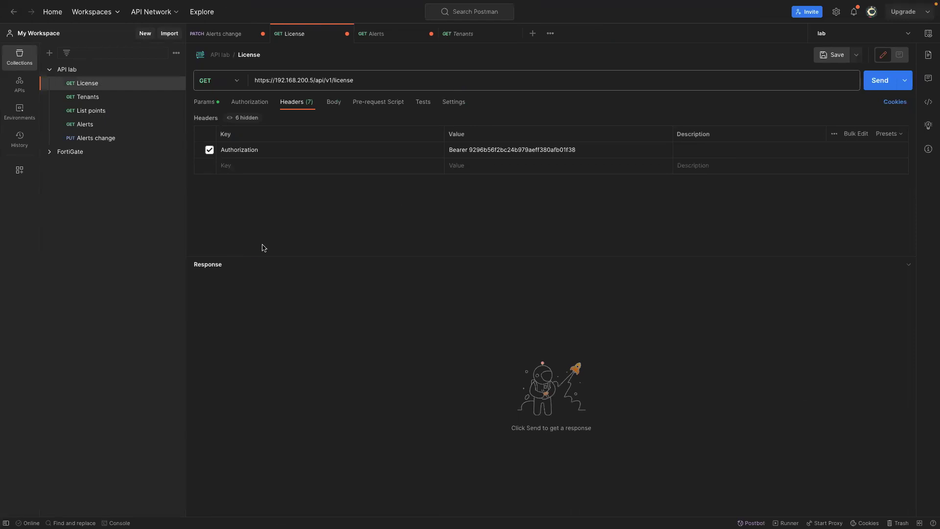
{"action": "key", "text": "ctrl+Left"}
Issue a new API token for the first user under Settings > Users.
{"action": "left_click", "coordinate": [68, 354]}
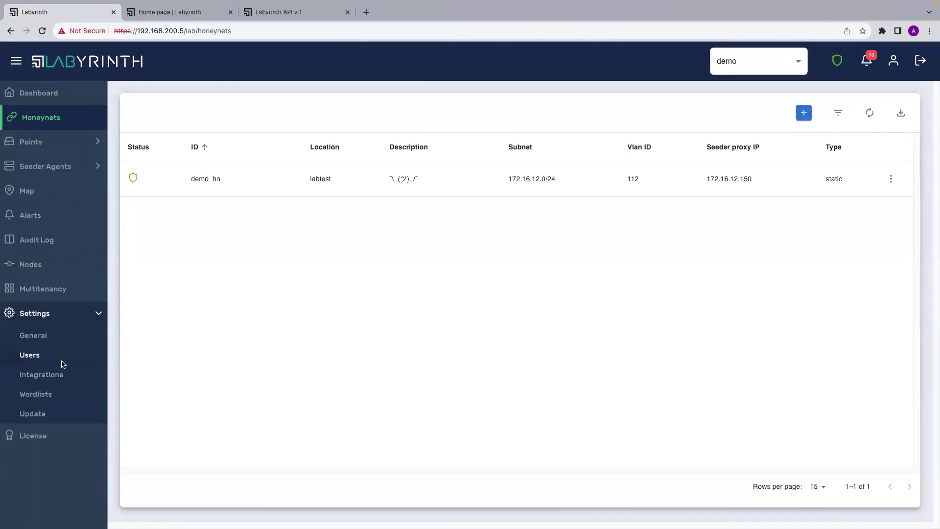
{"action": "left_click", "coordinate": [54, 360]}
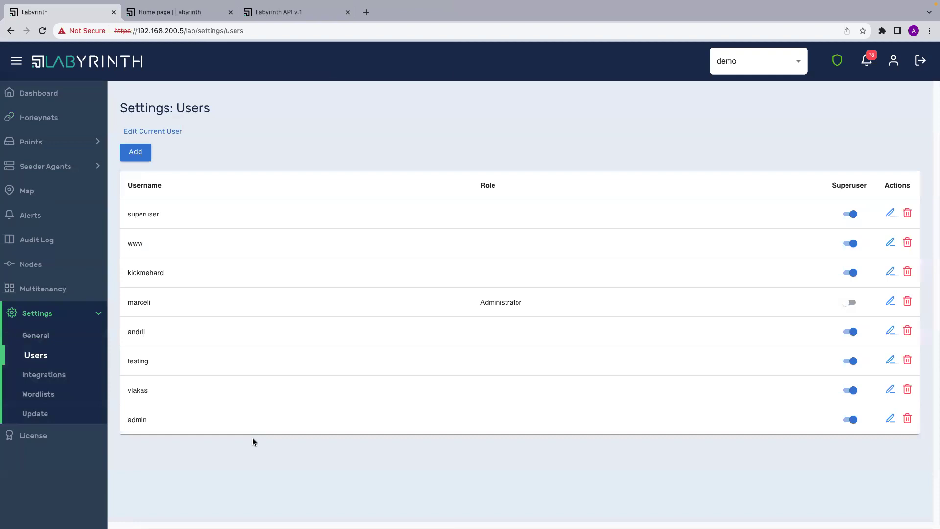
{"action": "left_click", "coordinate": [890, 214]}
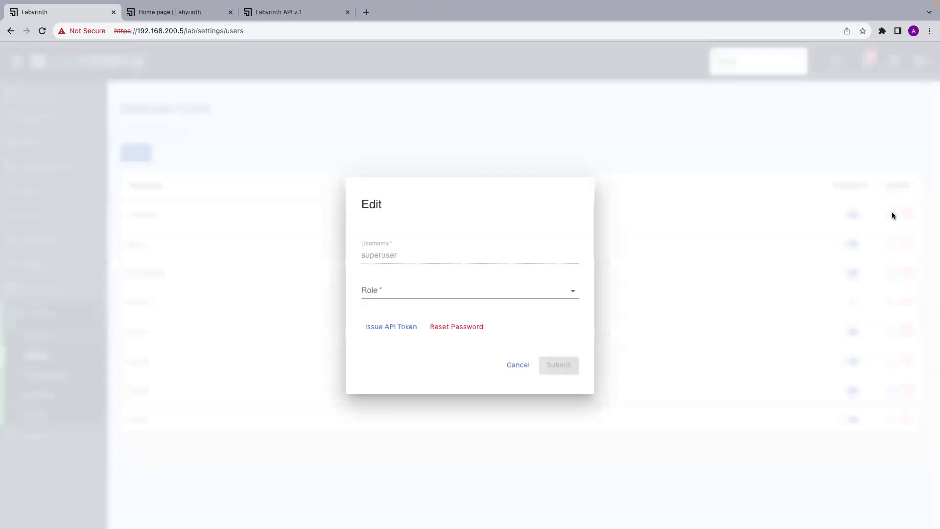
{"action": "left_click", "coordinate": [385, 329]}
{"action": "left_click", "coordinate": [555, 335]}
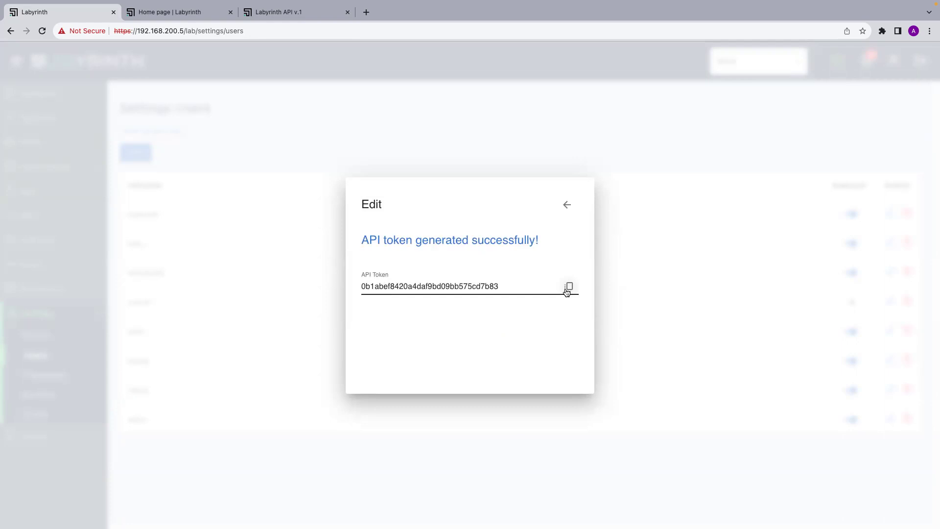
Copy the new token, close the user dialog, and return to Postman.
{"action": "left_click", "coordinate": [568, 289]}
{"action": "left_click", "coordinate": [566, 205]}
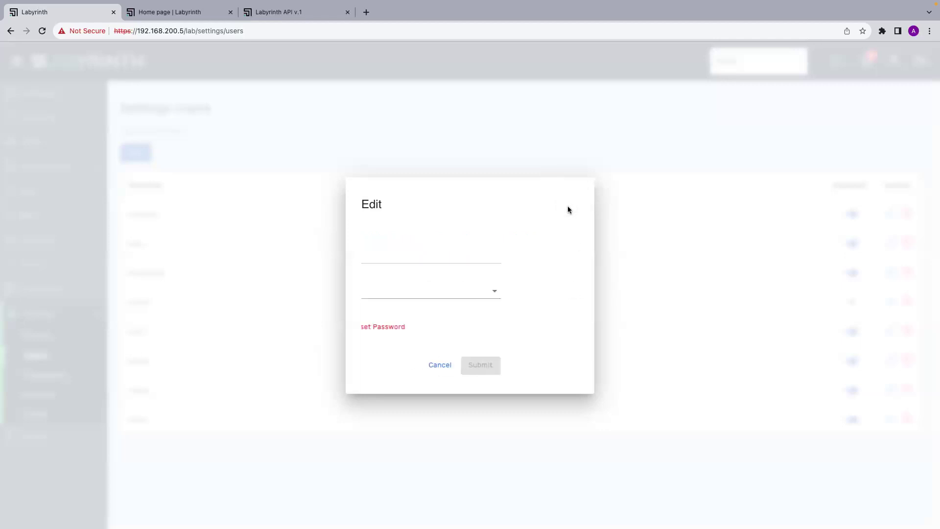
{"action": "left_click", "coordinate": [643, 231]}
{"action": "key", "text": "ctrl+Right"}
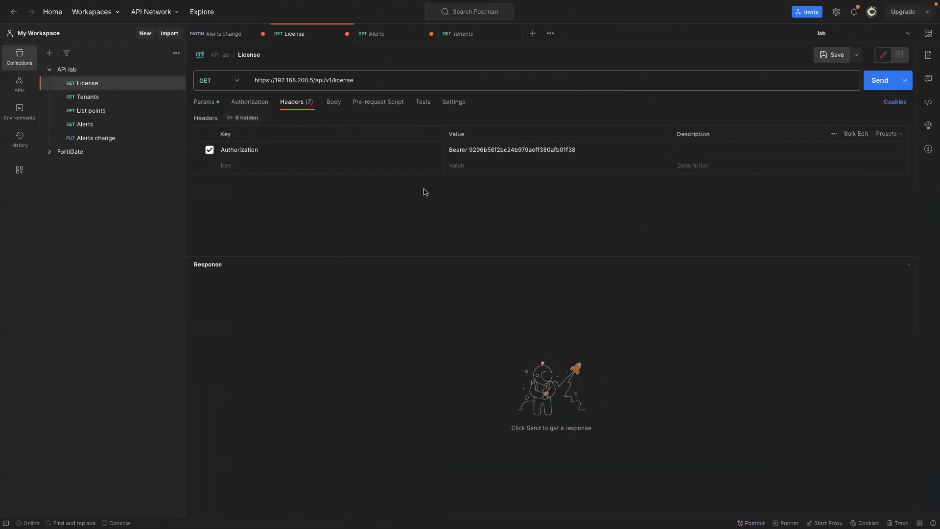
Replace the old bearer token in the License request's Authorization header with the new token, then return to Labyrinth.
{"action": "left_click_drag", "start_coordinate": [577, 149], "coordinate": [470, 149]}
{"action": "key", "text": "ctrl+v"}
{"action": "left_click", "coordinate": [502, 219]}
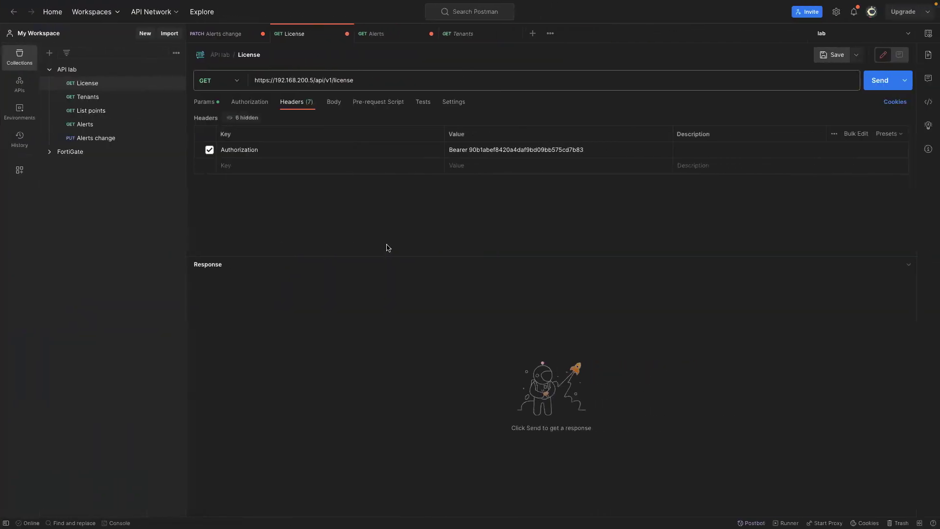
{"action": "key", "text": "ctrl+Left"}
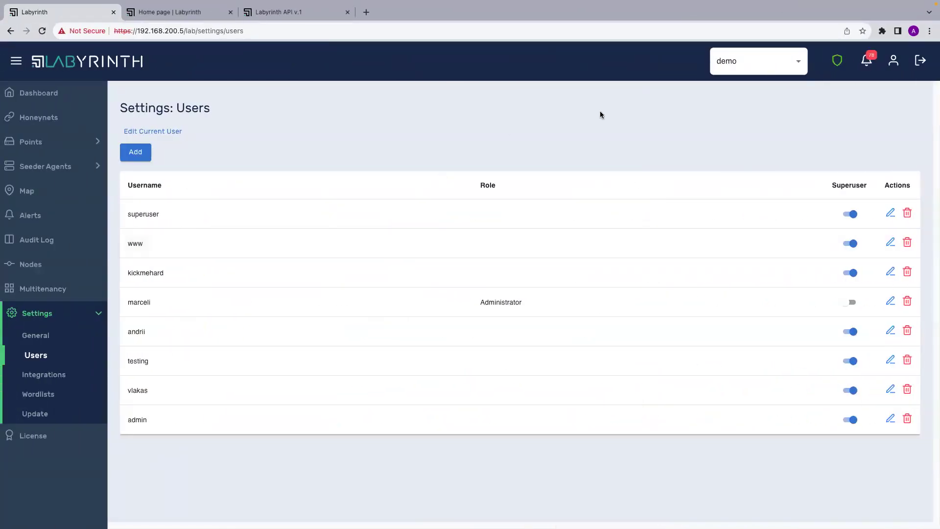
Open the Points list and select the uwp_demo point's IP address 172.16.12.11.
{"action": "mouse_move", "coordinate": [837, 70]}
{"action": "left_click", "coordinate": [55, 142]}
{"action": "left_click", "coordinate": [56, 168]}
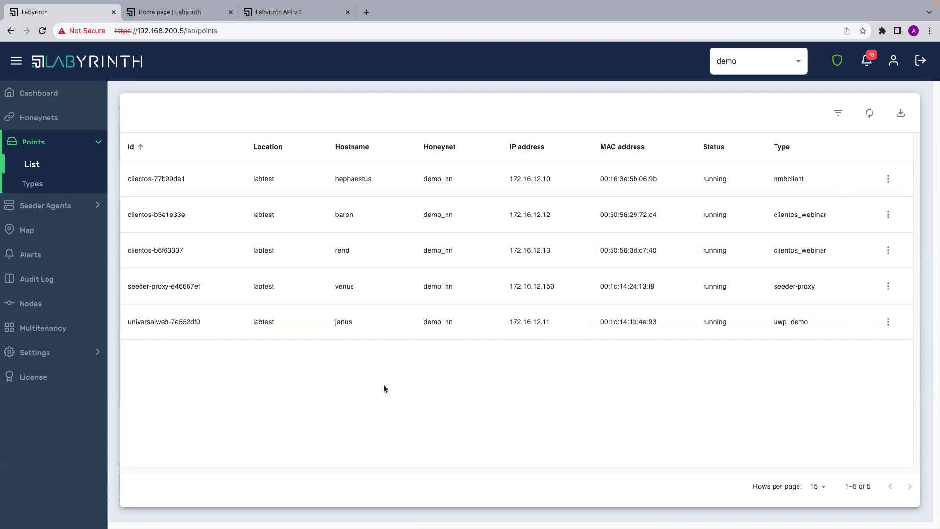
{"action": "left_click_drag", "start_coordinate": [560, 326], "coordinate": [498, 327]}
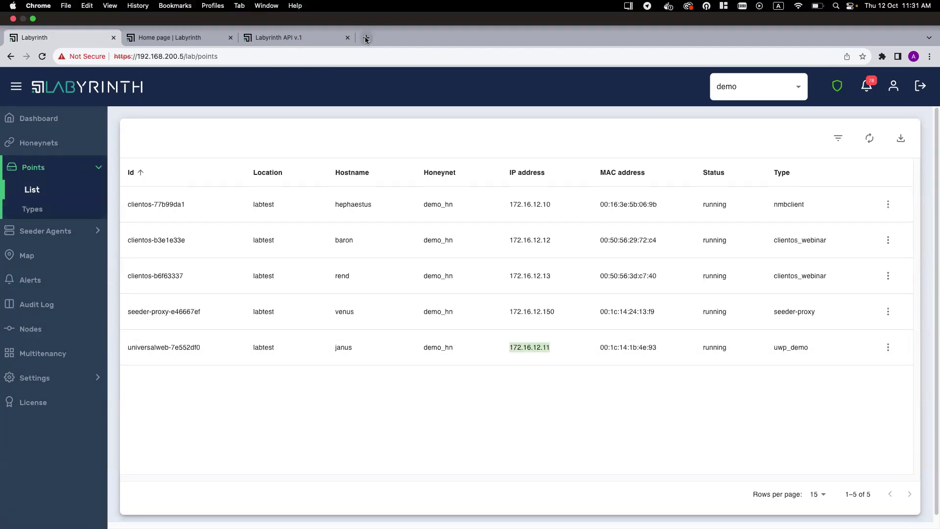
Load the decoy site at 172.16.12.11 in a new tab, proceeding past the security warning.
{"action": "left_click", "coordinate": [368, 37]}
{"action": "key", "text": "super+v"}
{"action": "key", "text": "Return"}
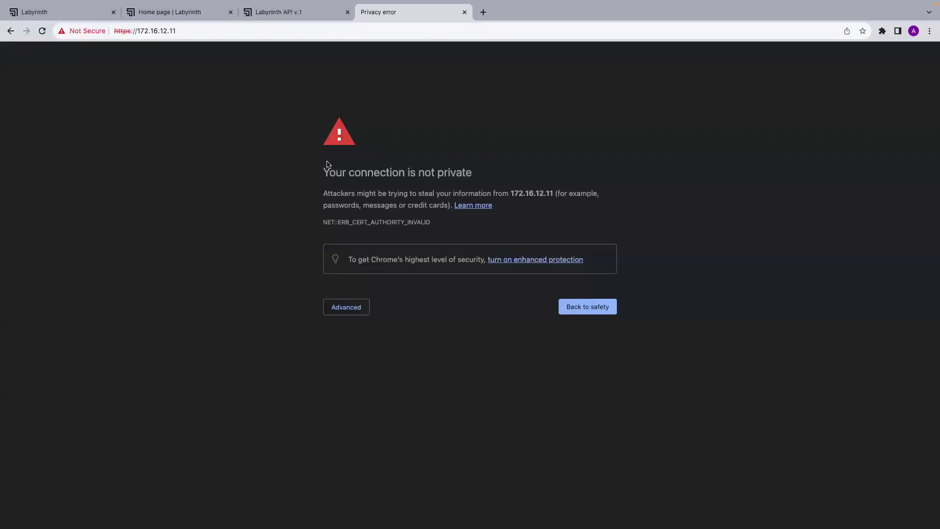
{"action": "left_click", "coordinate": [351, 305]}
{"action": "left_click", "coordinate": [359, 383]}
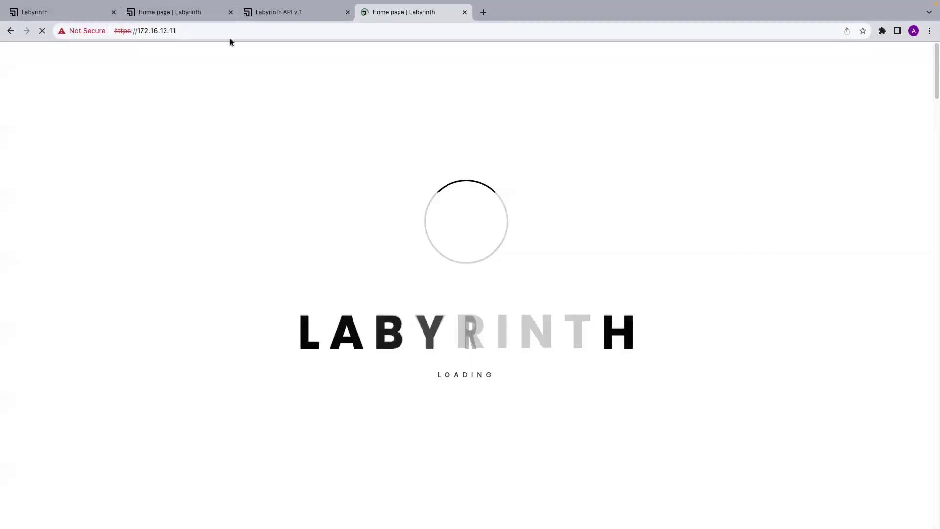
Move the labyrinth.tech tab last, compare it with the decoy tab, and open its Resources page.
{"action": "left_click_drag", "start_coordinate": [177, 15], "coordinate": [409, 20]}
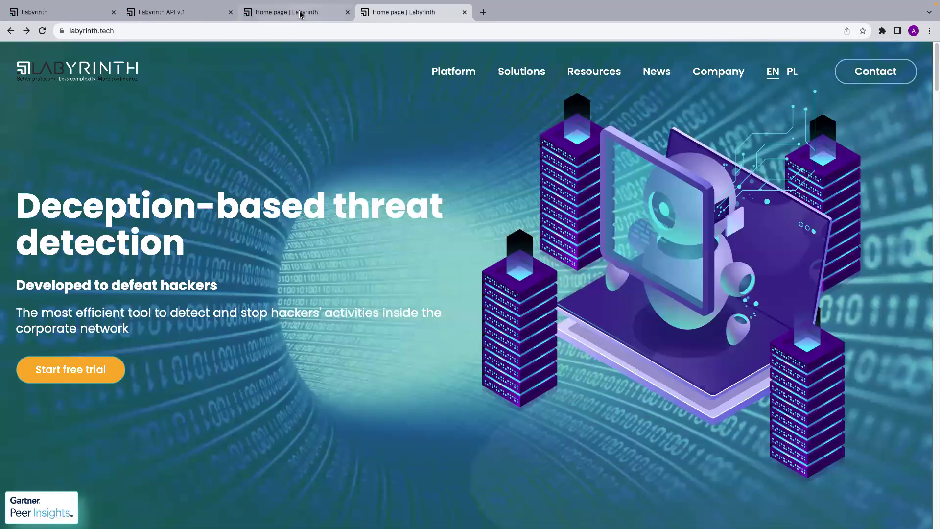
{"action": "left_click", "coordinate": [304, 11]}
{"action": "left_click", "coordinate": [387, 10]}
{"action": "left_click", "coordinate": [290, 14]}
{"action": "left_click", "coordinate": [387, 12]}
{"action": "left_click", "coordinate": [274, 11]}
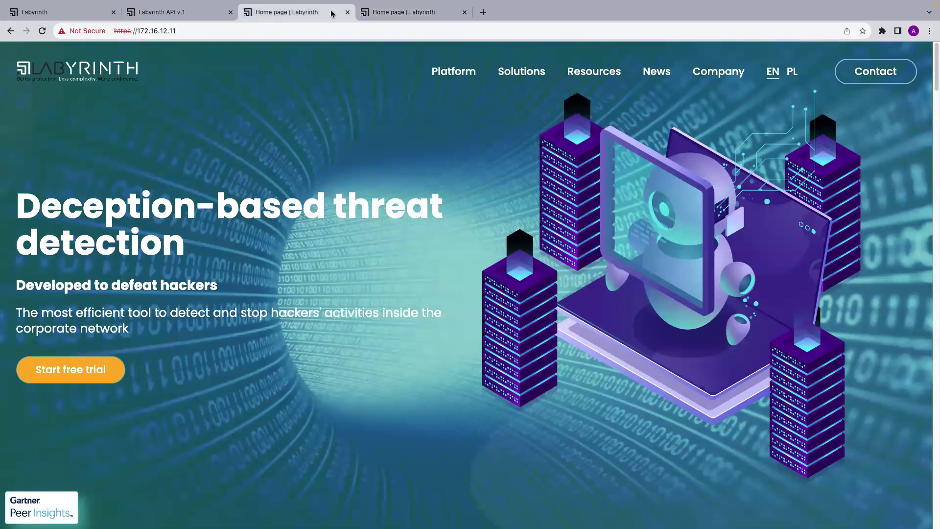
{"action": "left_click", "coordinate": [389, 11]}
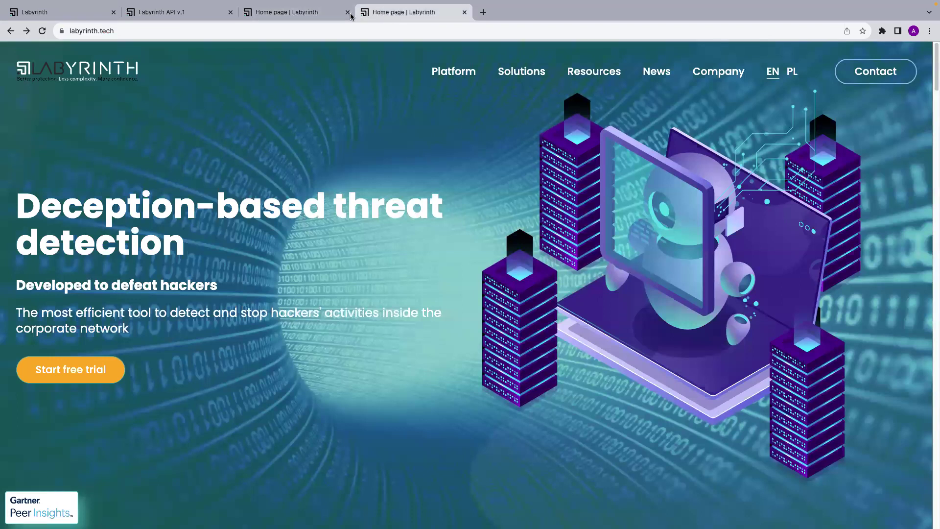
{"action": "left_click", "coordinate": [313, 14]}
{"action": "left_click", "coordinate": [398, 13]}
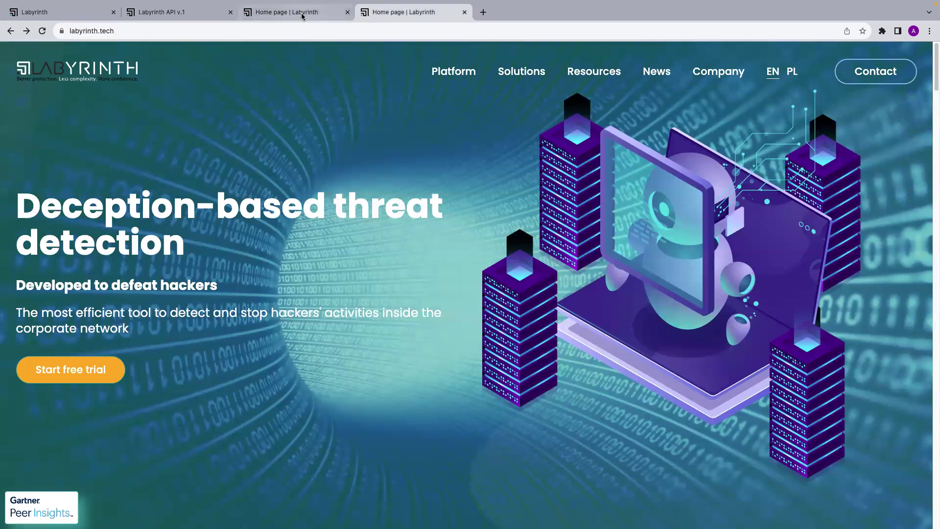
{"action": "left_click", "coordinate": [302, 15]}
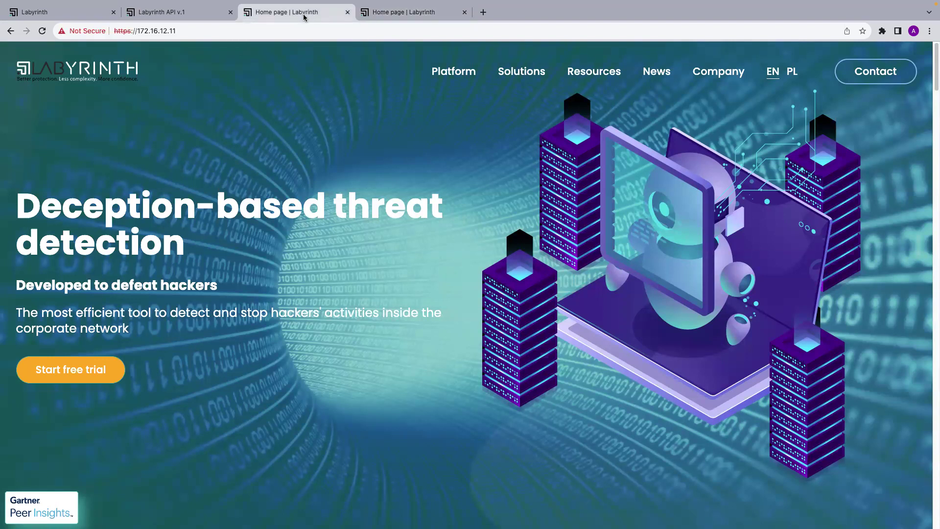
{"action": "left_click", "coordinate": [420, 17]}
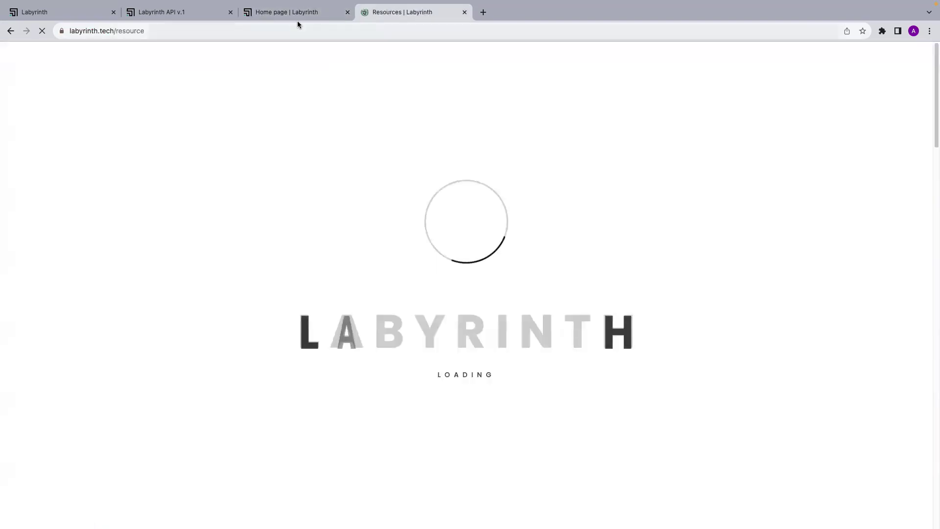
{"action": "left_click", "coordinate": [296, 15]}
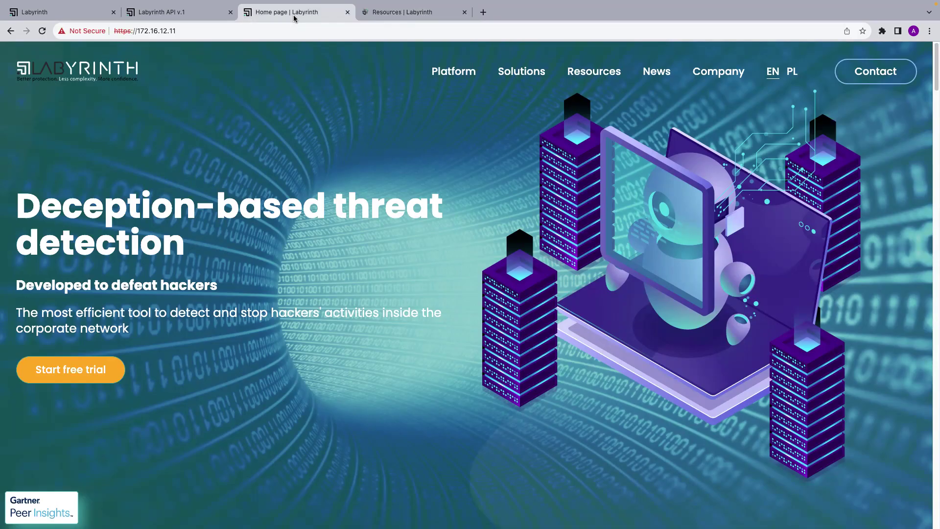
Open the decoy site's Resources page and scroll through it.
{"action": "left_click", "coordinate": [597, 73]}
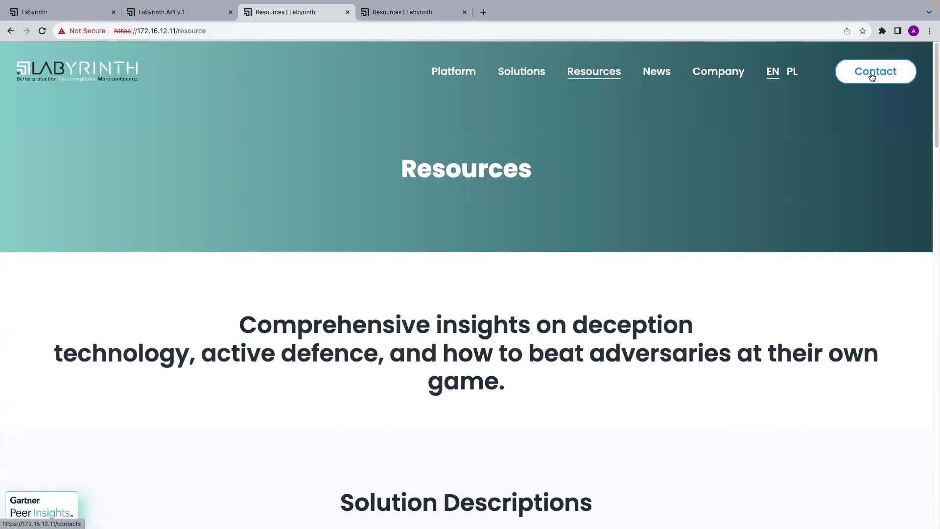
{"action": "scroll", "coordinate": [585, 245], "scroll_direction": "down", "scroll_amount": 3}
{"action": "scroll", "coordinate": [584, 243], "scroll_direction": "up", "scroll_amount": 3}
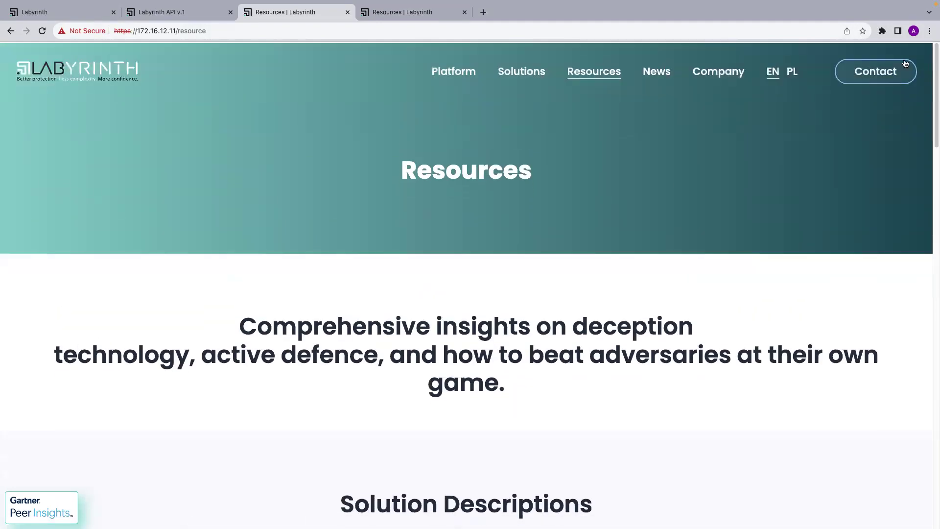
Open the Contact page on both the decoy and labyrinth.tech and compare them.
{"action": "left_click", "coordinate": [851, 81]}
{"action": "left_click", "coordinate": [401, 13]}
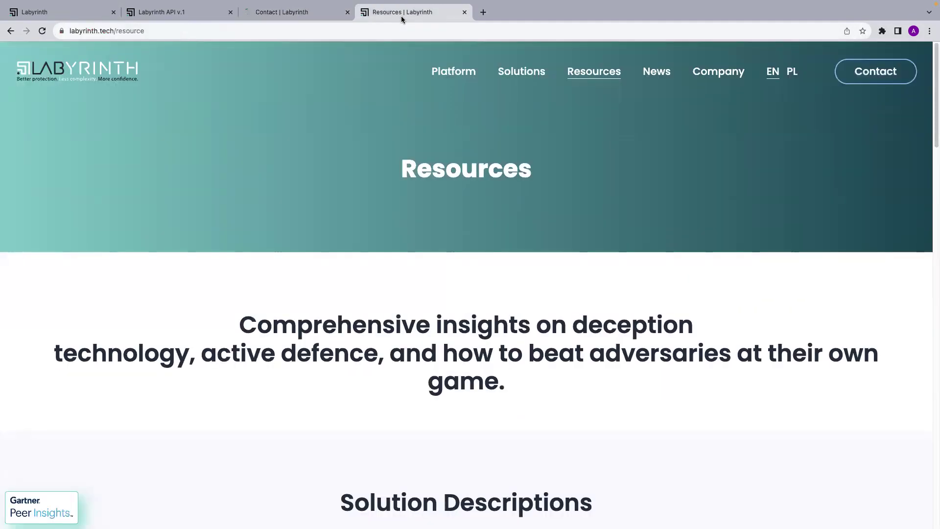
{"action": "left_click", "coordinate": [870, 69]}
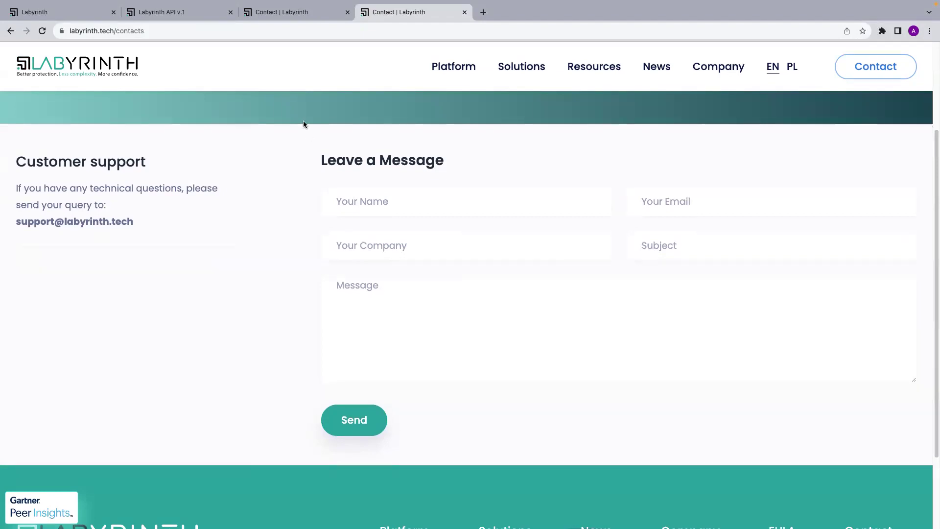
{"action": "left_click", "coordinate": [274, 12]}
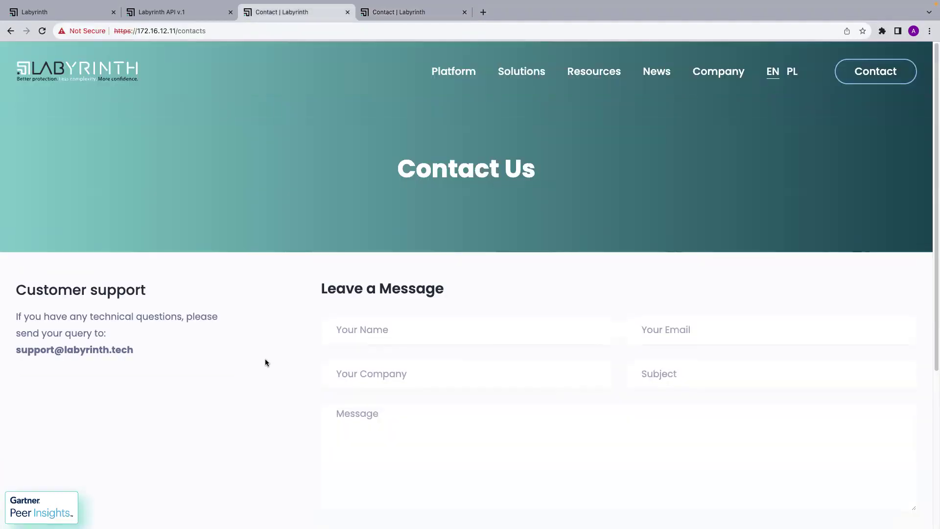
{"action": "scroll", "coordinate": [265, 358], "scroll_direction": "down", "scroll_amount": 2}
{"action": "scroll", "coordinate": [265, 362], "scroll_direction": "up", "scroll_amount": 1}
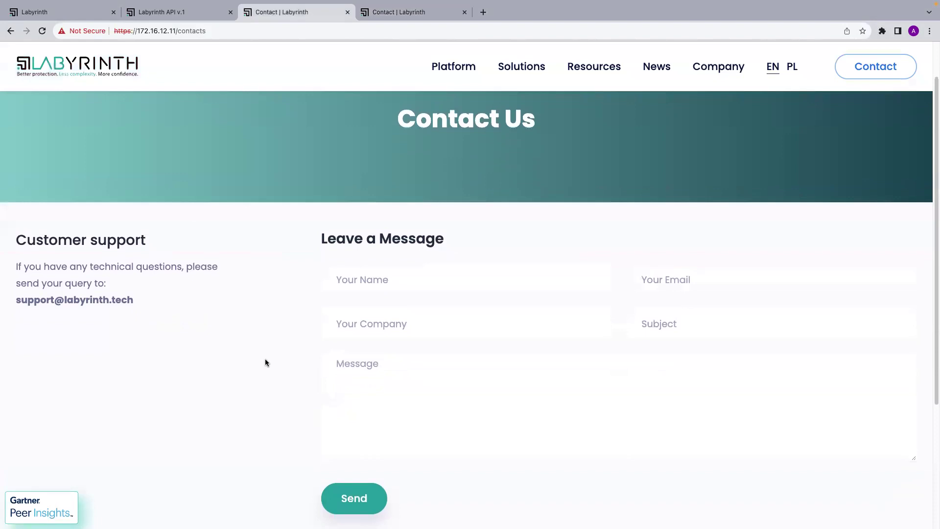
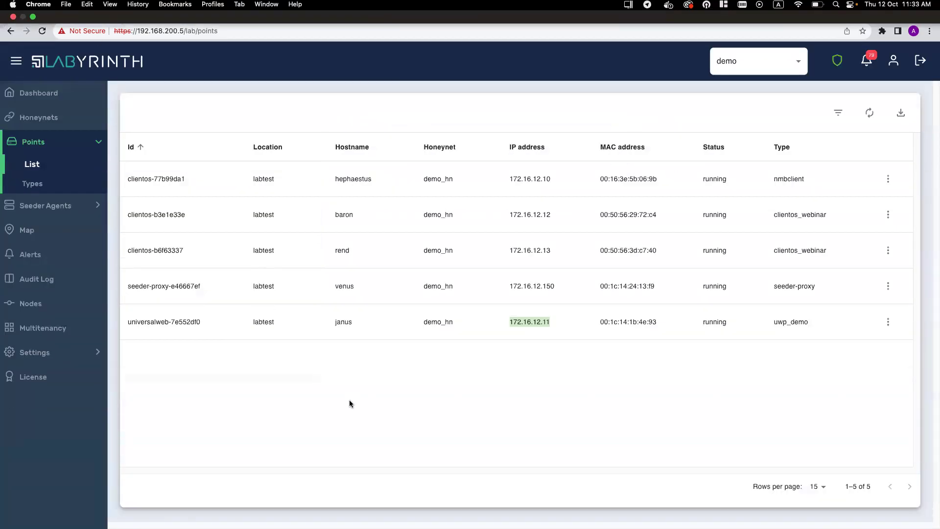
Switch from the Points list to the Alerts page to see the new web scanner alert for 172.16.12.11.
{"action": "left_click", "coordinate": [47, 253]}
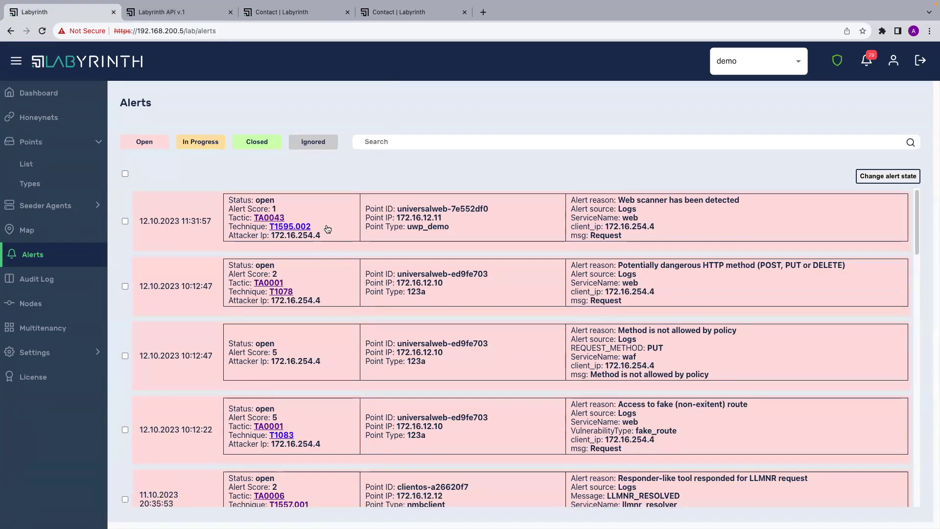
Reload the alerts and expand the libinjection SQL injection alert to inspect its ServiceName: waf event.
{"action": "key", "text": "super+r"}
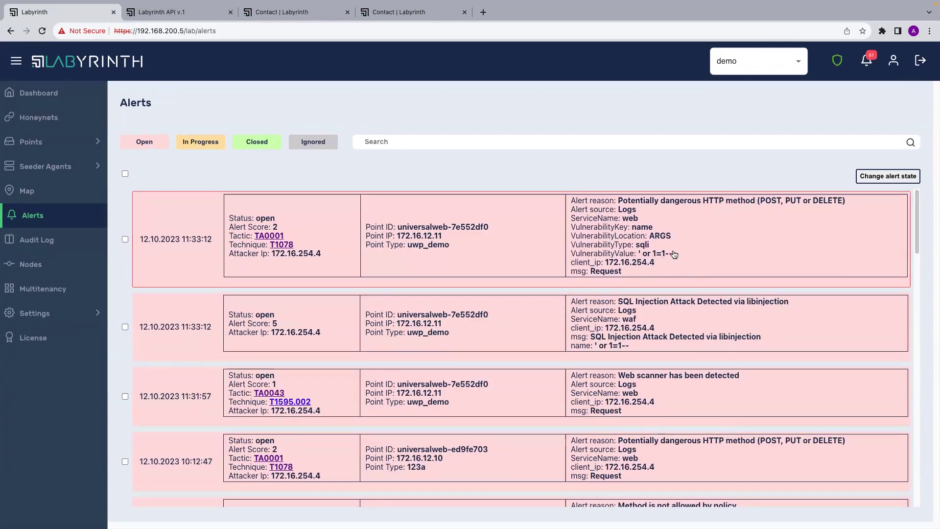
{"action": "scroll", "coordinate": [660, 271], "scroll_direction": "down", "scroll_amount": 1}
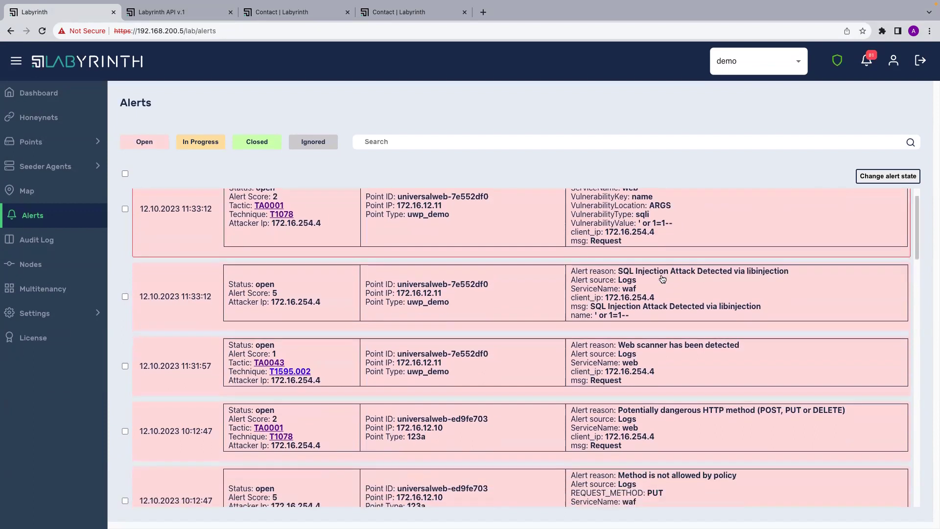
{"action": "left_click", "coordinate": [670, 318]}
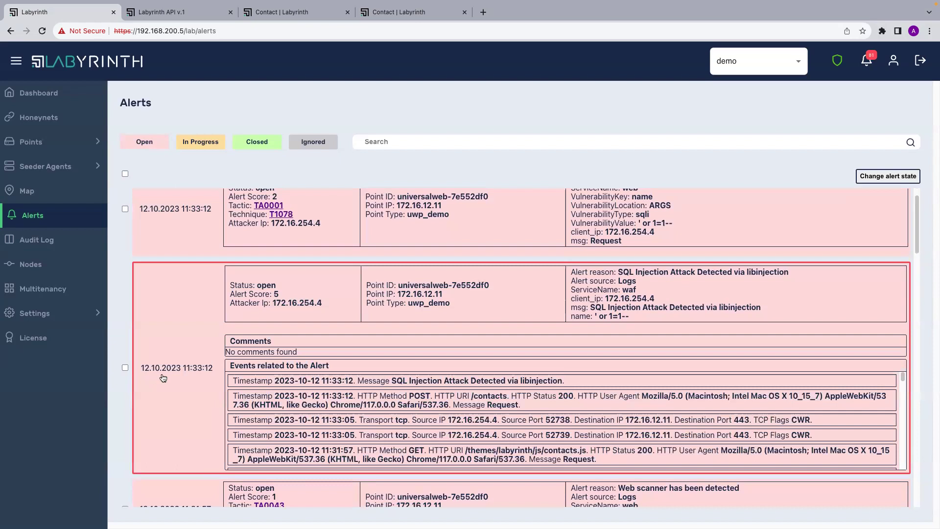
{"action": "scroll", "coordinate": [358, 314], "scroll_direction": "down", "scroll_amount": 1}
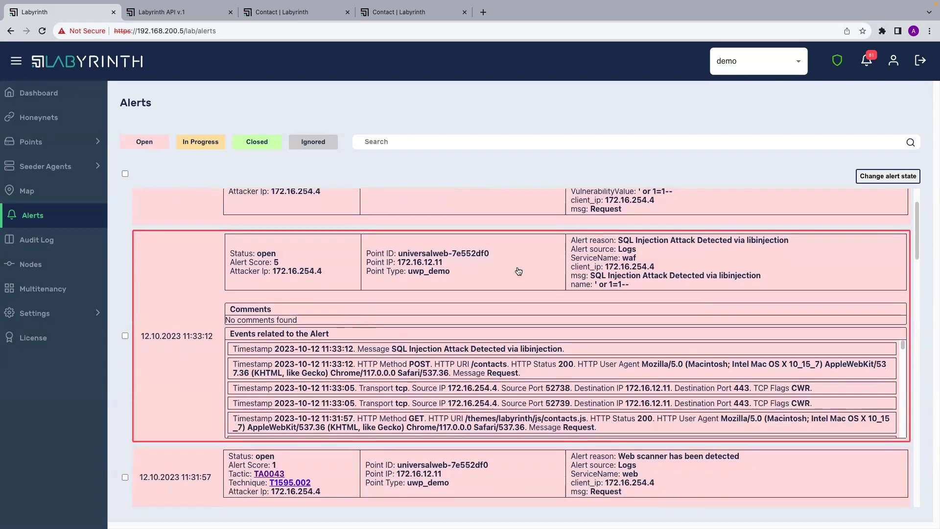
{"action": "left_click_drag", "start_coordinate": [628, 260], "coordinate": [572, 260]}
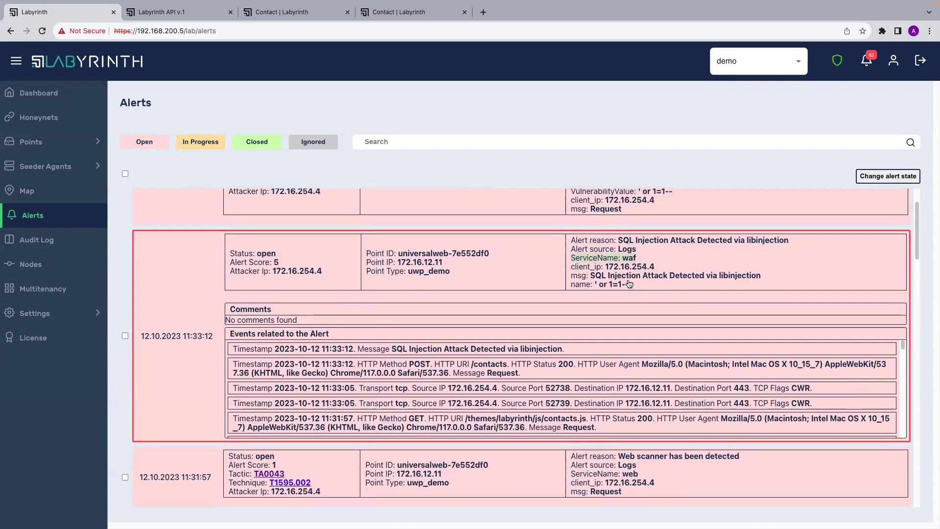
{"action": "left_click", "coordinate": [591, 280]}
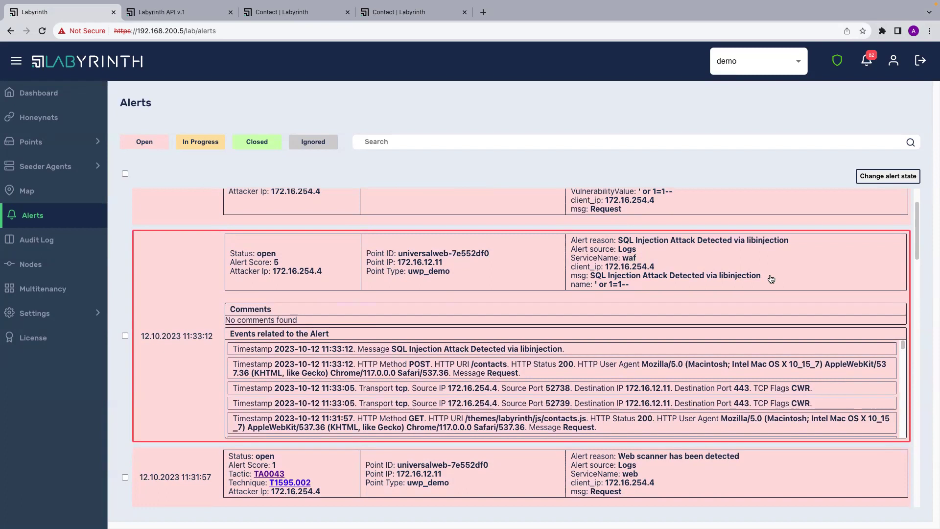
Expand the 'Potentially dangerous HTTP method' alert to show its related events.
{"action": "scroll", "coordinate": [670, 266], "scroll_direction": "up", "scroll_amount": 3}
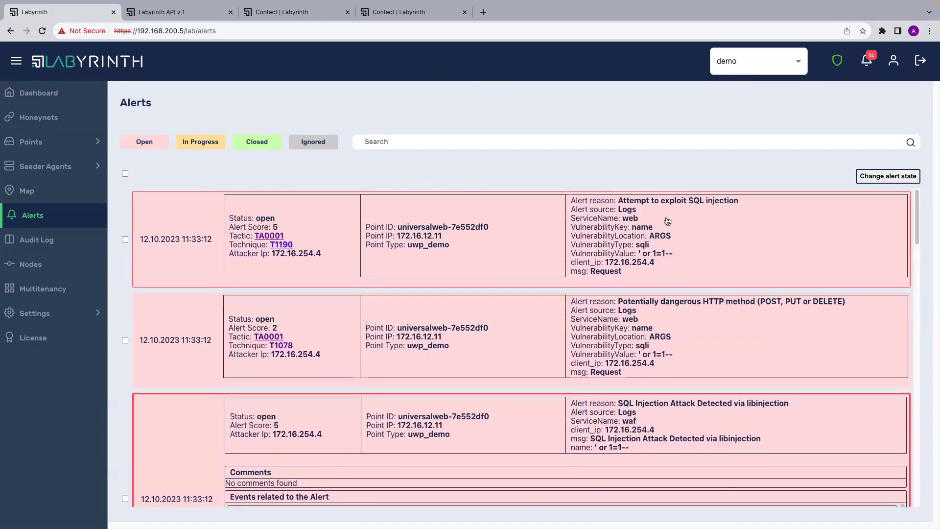
{"action": "scroll", "coordinate": [667, 246], "scroll_direction": "down", "scroll_amount": 2}
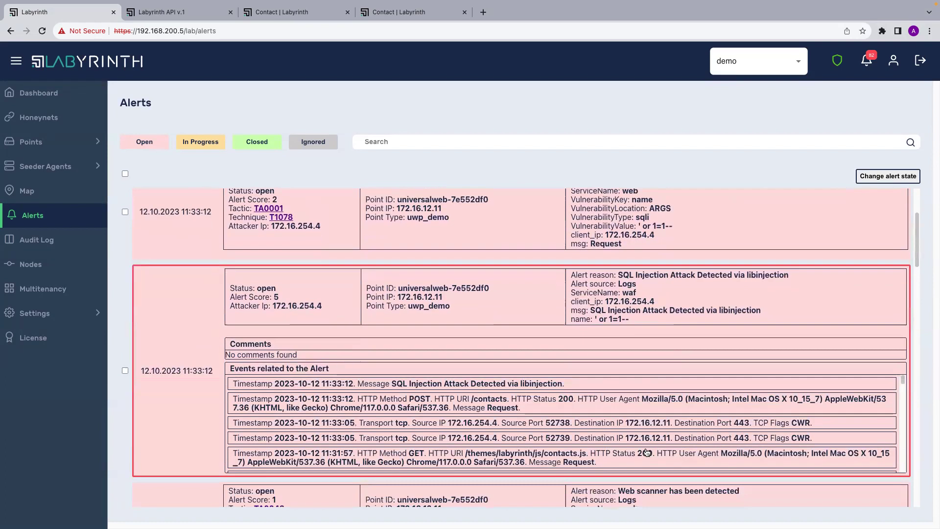
{"action": "scroll", "coordinate": [645, 395], "scroll_direction": "up", "scroll_amount": 1}
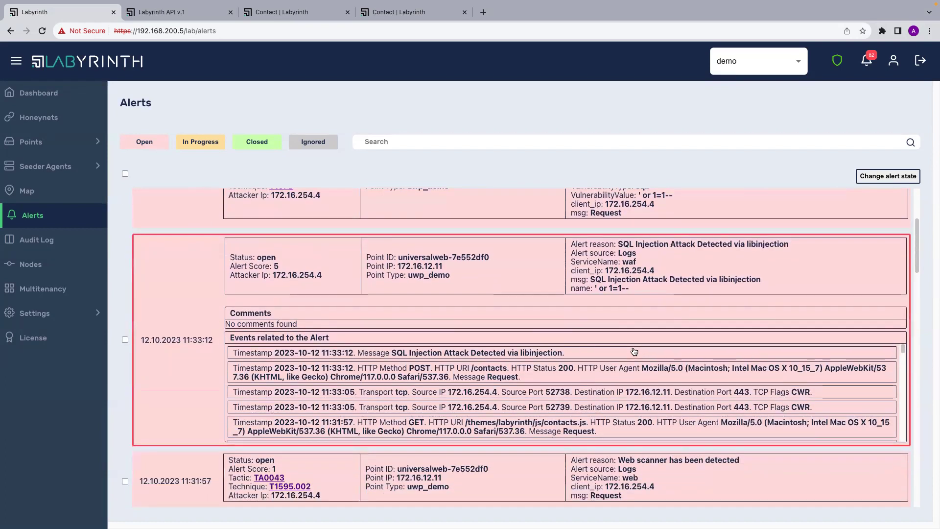
{"action": "scroll", "coordinate": [531, 355], "scroll_direction": "up", "scroll_amount": 1}
{"action": "left_click", "coordinate": [528, 321]}
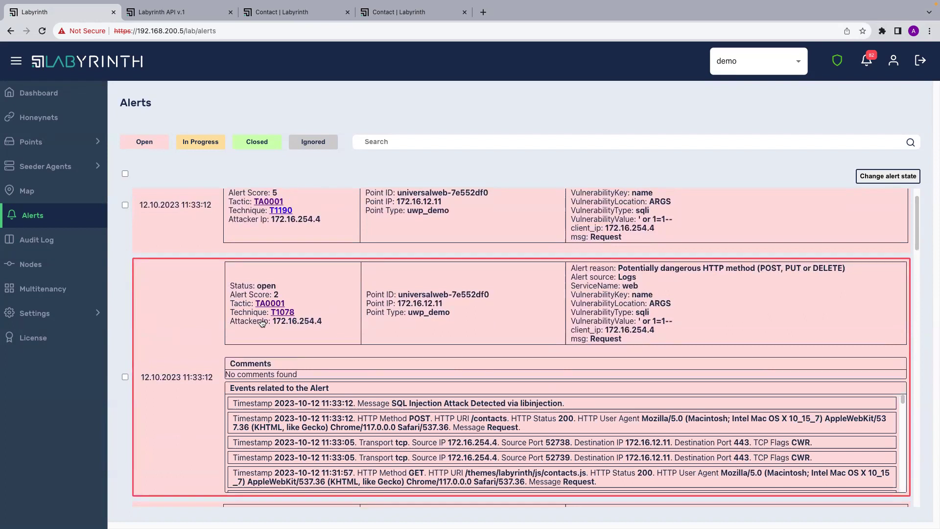
Open the MITRE ATT&CK pages for tactic TA0001 and technique T1078 in new tabs.
{"action": "left_click", "coordinate": [273, 303]}
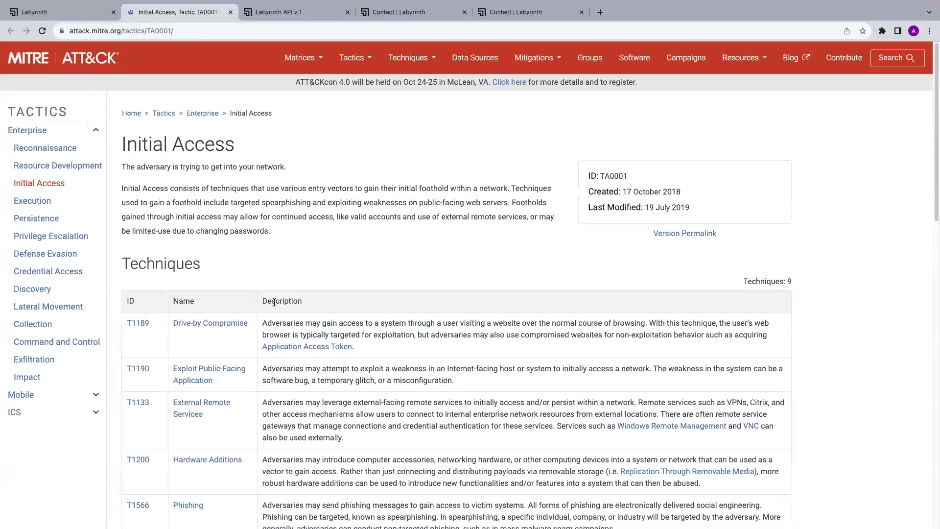
{"action": "scroll", "coordinate": [300, 338], "scroll_direction": "down", "scroll_amount": 3}
{"action": "scroll", "coordinate": [200, 261], "scroll_direction": "up", "scroll_amount": 3}
{"action": "left_click", "coordinate": [54, 15]}
{"action": "left_click", "coordinate": [278, 311]}
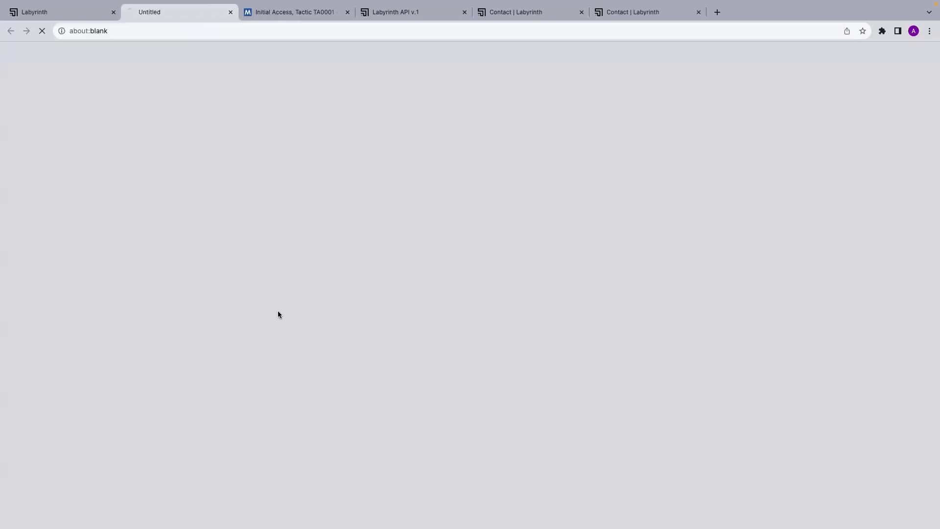
{"action": "scroll", "coordinate": [281, 323], "scroll_direction": "down", "scroll_amount": 3}
{"action": "scroll", "coordinate": [284, 333], "scroll_direction": "up", "scroll_amount": 5}
Close the Valid Accounts tab, toggle the SQL injection and HTTP method alert checkboxes, then go to Points > List.
{"action": "left_click", "coordinate": [231, 11]}
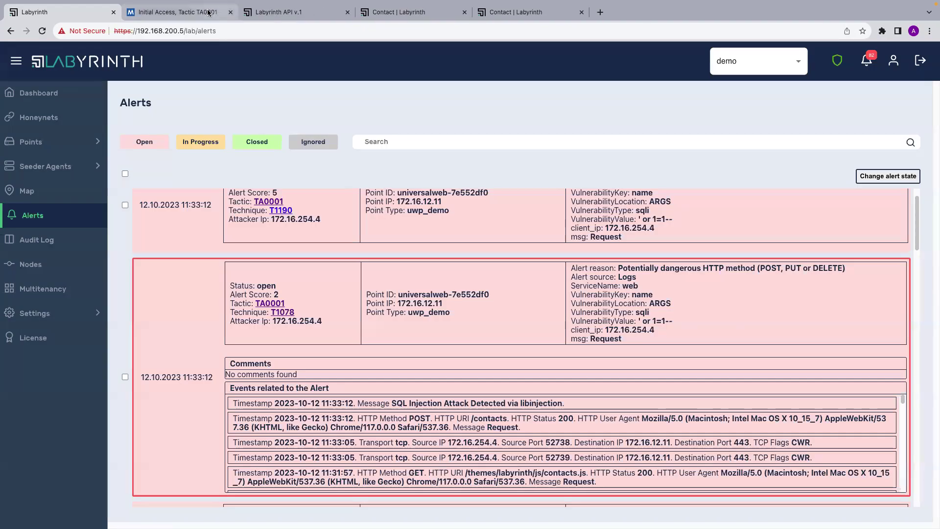
{"action": "scroll", "coordinate": [350, 231], "scroll_direction": "up", "scroll_amount": 2}
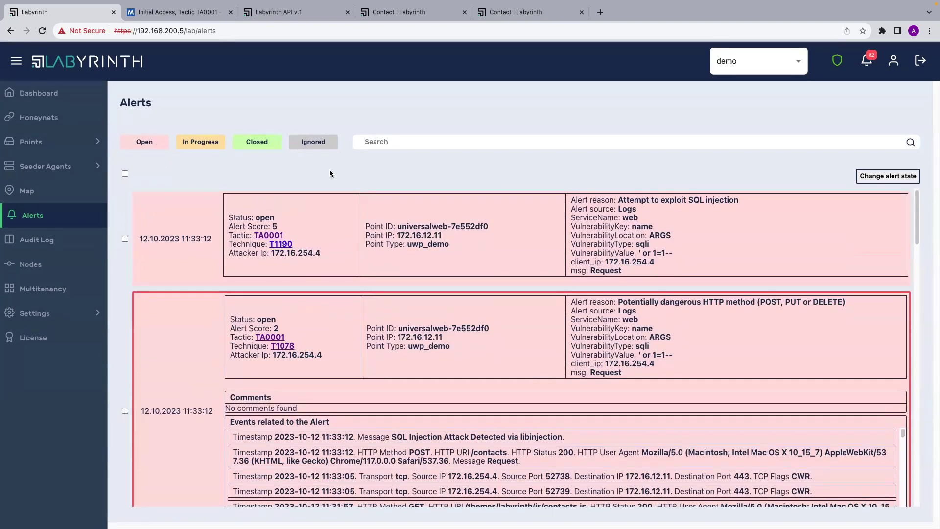
{"action": "left_click", "coordinate": [125, 239]}
{"action": "left_click", "coordinate": [125, 411]}
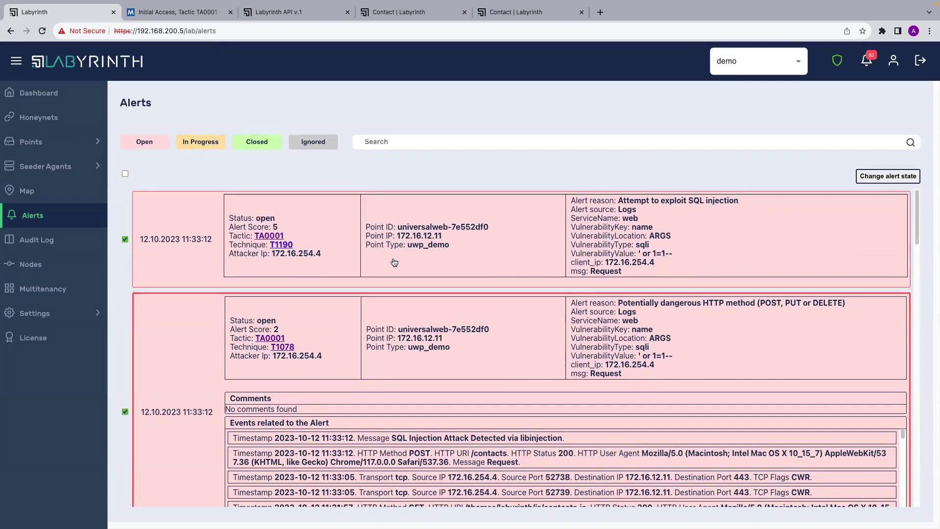
{"action": "left_click", "coordinate": [126, 240]}
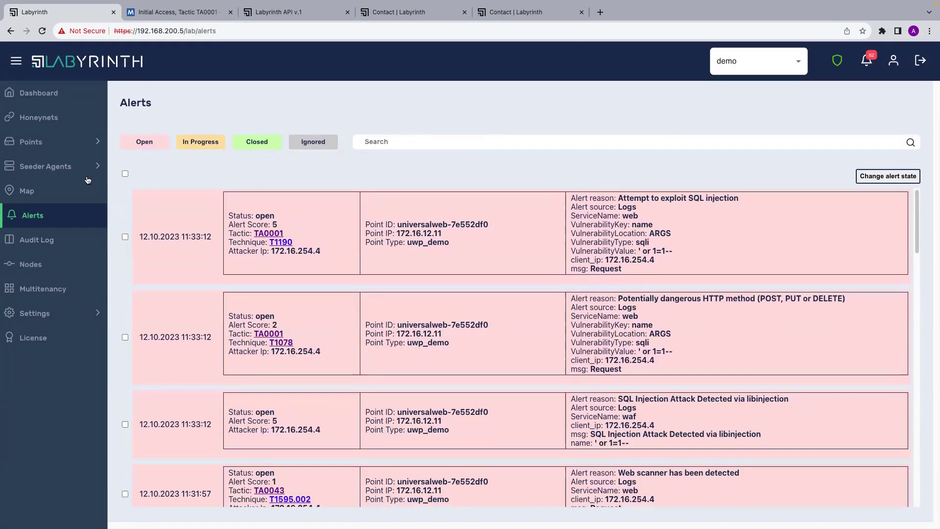
{"action": "left_click", "coordinate": [54, 142]}
{"action": "left_click", "coordinate": [56, 170]}
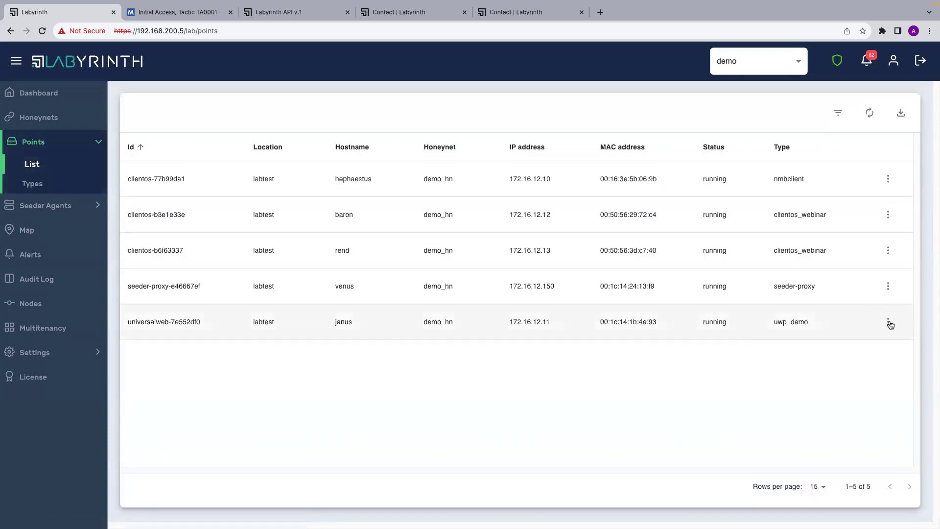
Open Details for universalweb-7e552df0 and scroll its configuration down to the /webinar2 route.
{"action": "left_click", "coordinate": [888, 322]}
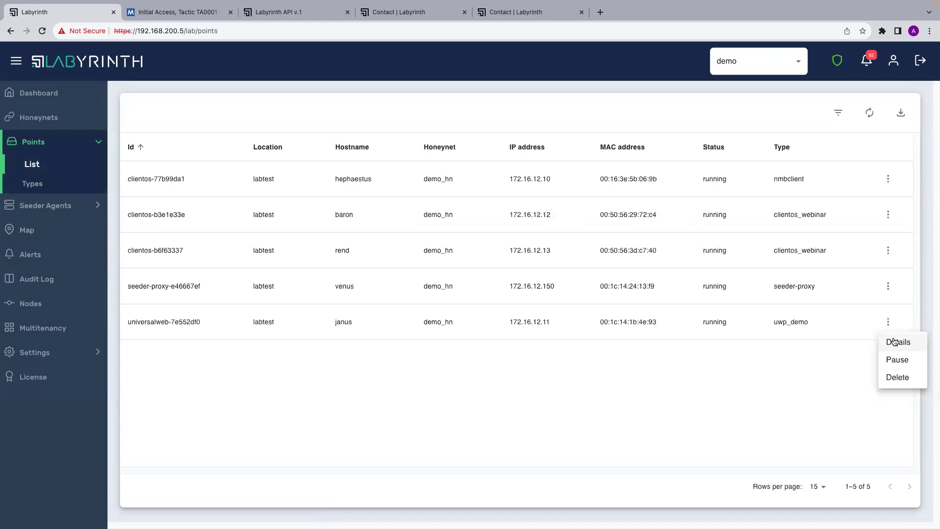
{"action": "left_click", "coordinate": [894, 341]}
{"action": "scroll", "coordinate": [454, 327], "scroll_direction": "down", "scroll_amount": 2}
{"action": "scroll", "coordinate": [454, 327], "scroll_direction": "down", "scroll_amount": 5}
{"action": "scroll", "coordinate": [453, 328], "scroll_direction": "down", "scroll_amount": 5}
{"action": "scroll", "coordinate": [453, 327], "scroll_direction": "down", "scroll_amount": 2}
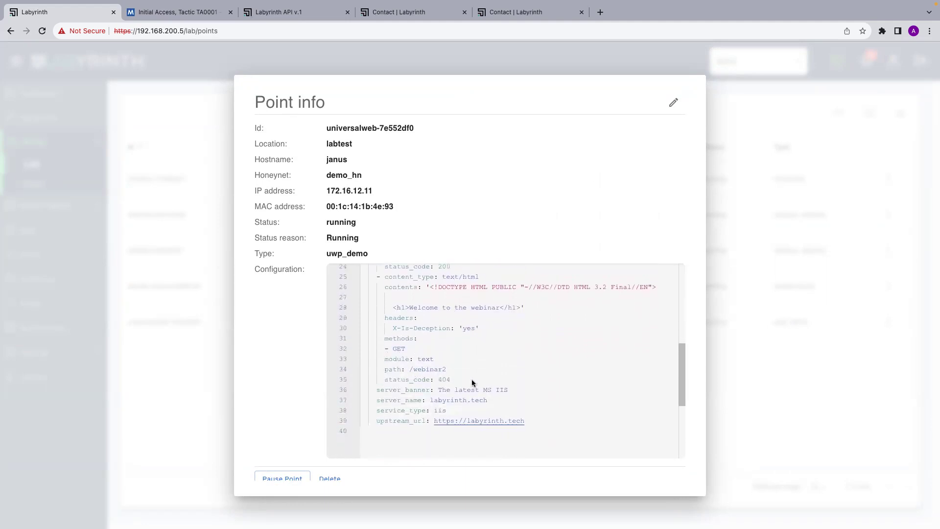
{"action": "scroll", "coordinate": [465, 395], "scroll_direction": "up", "scroll_amount": 2}
{"action": "left_click_drag", "start_coordinate": [448, 399], "coordinate": [409, 400]}
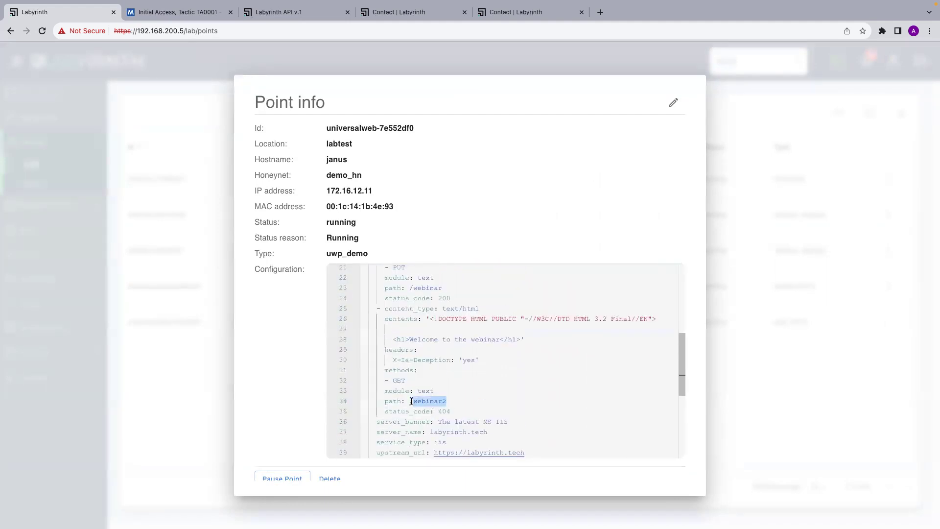
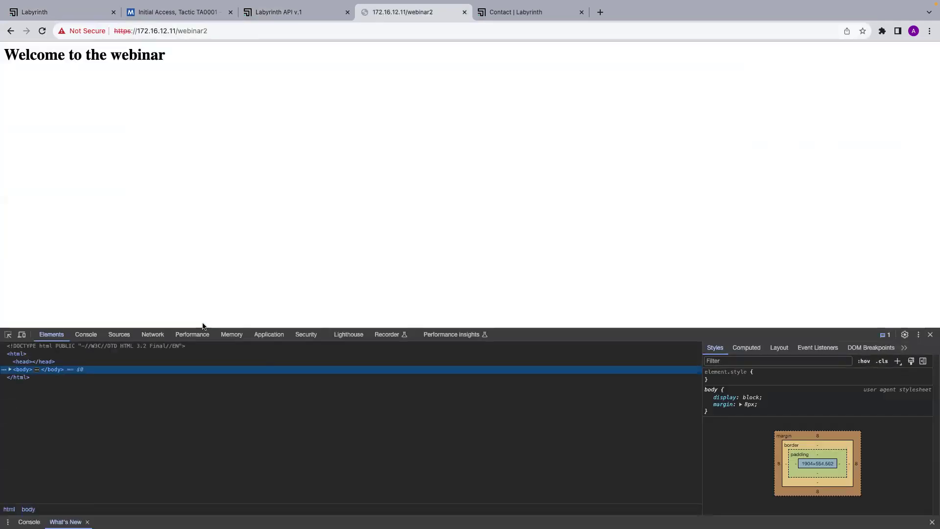
Reload in the DevTools Network panel, confirm webinar2's 404 and X-Is-Deception: yes header, then close DevTools.
{"action": "left_click", "coordinate": [153, 334]}
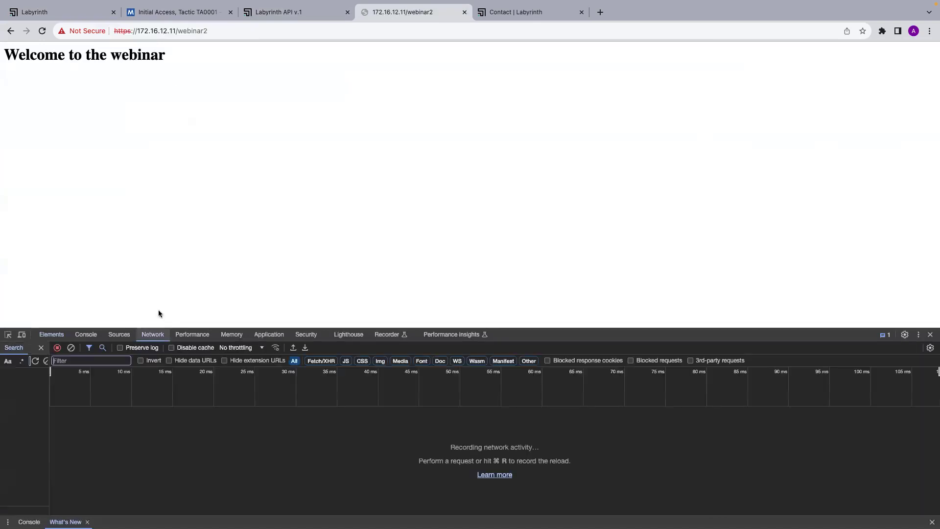
{"action": "left_click", "coordinate": [42, 31]}
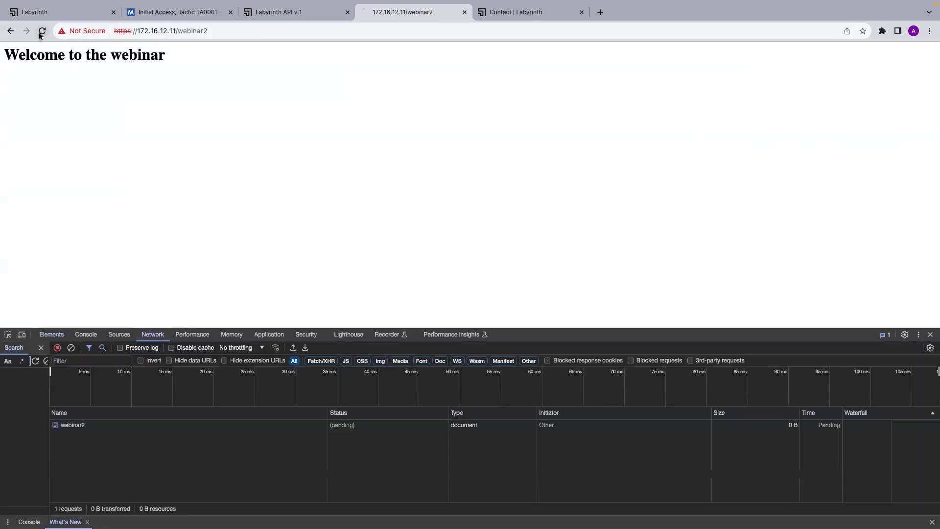
{"action": "left_click", "coordinate": [86, 430]}
{"action": "scroll", "coordinate": [239, 470], "scroll_direction": "down", "scroll_amount": 5}
{"action": "scroll", "coordinate": [238, 470], "scroll_direction": "up", "scroll_amount": 1}
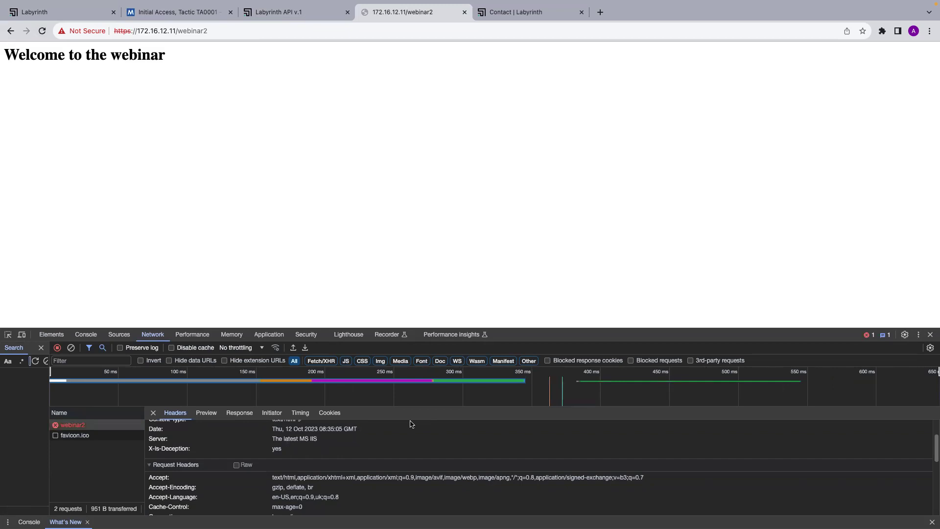
{"action": "left_click", "coordinate": [928, 335]}
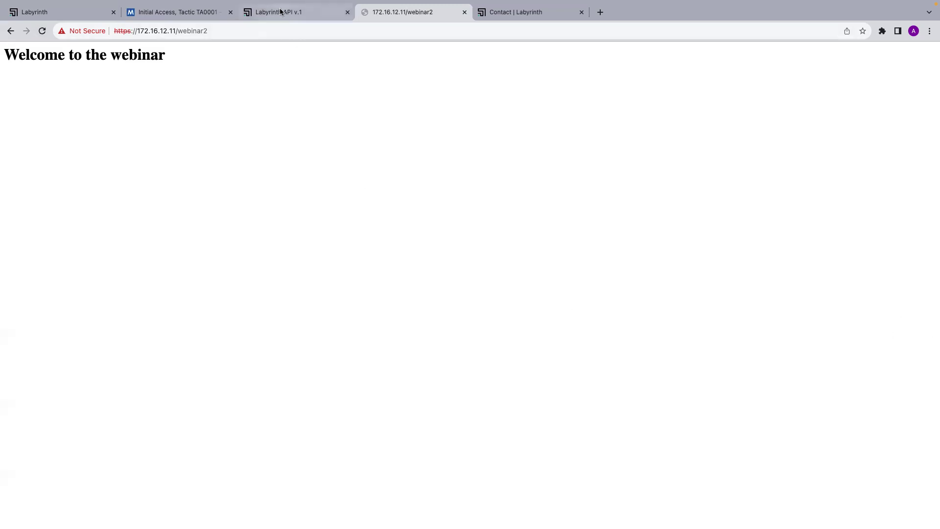
Review the Point info Configuration routes: PUT /webinar returning 200 and GET /webinar2 returning 404.
{"action": "left_click", "coordinate": [62, 17]}
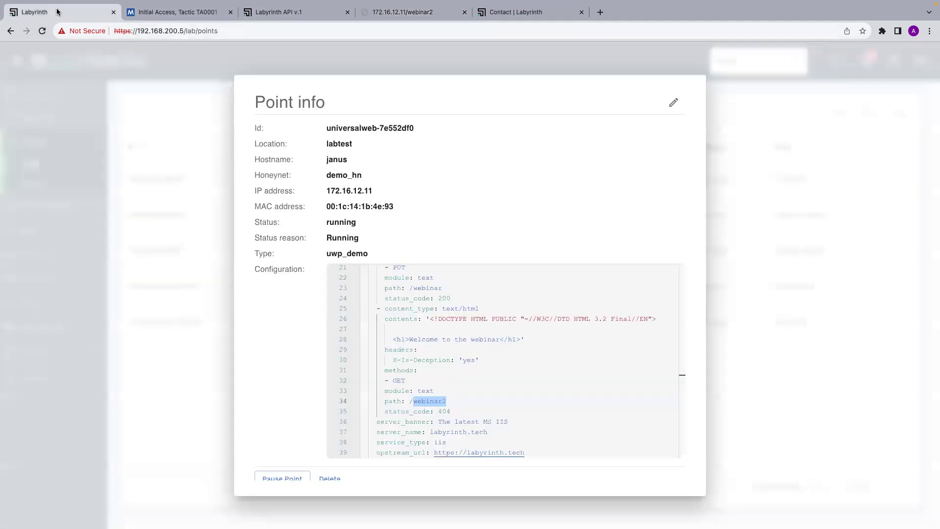
{"action": "scroll", "coordinate": [479, 377], "scroll_direction": "up", "scroll_amount": 3}
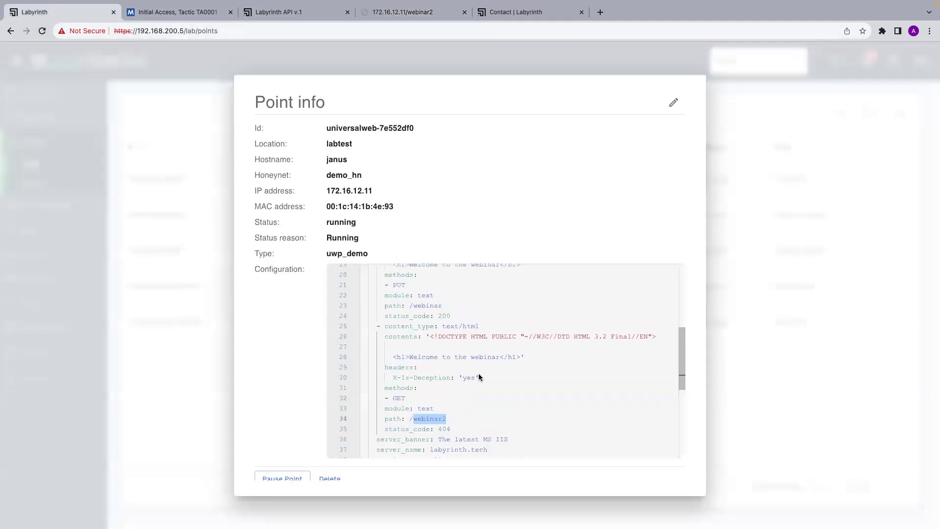
{"action": "scroll", "coordinate": [478, 377], "scroll_direction": "down", "scroll_amount": 1}
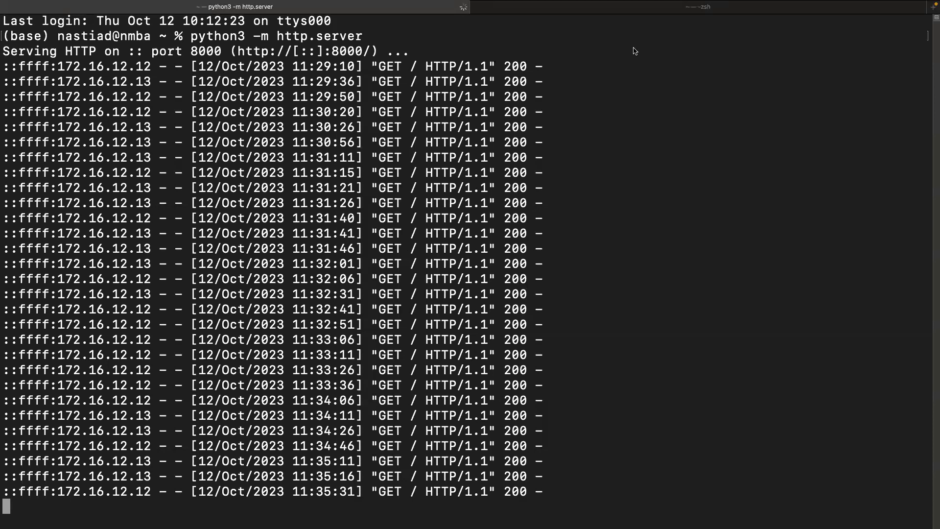
Type curl -k -X PUT -d "key=key" at the zsh prompt, glancing at the Postman desktop midway.
{"action": "left_click", "coordinate": [594, 7]}
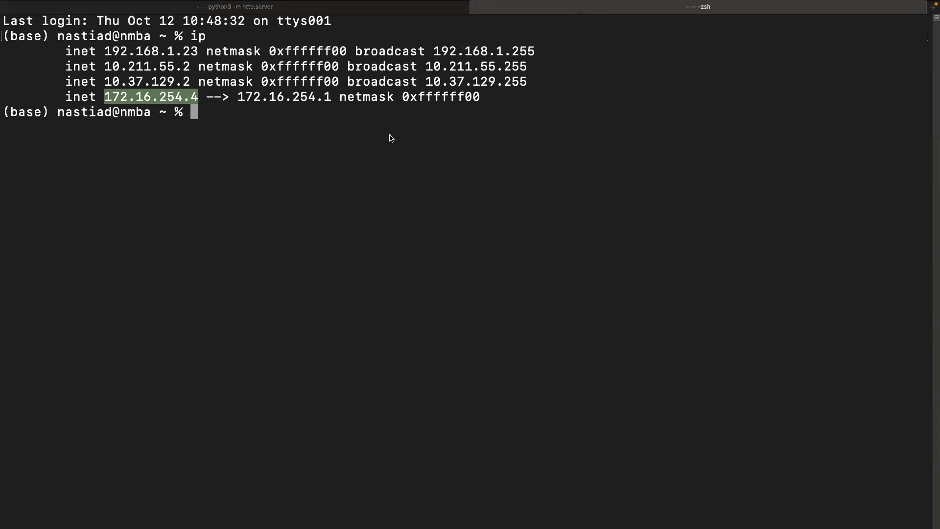
{"action": "type", "text": "curl -"}
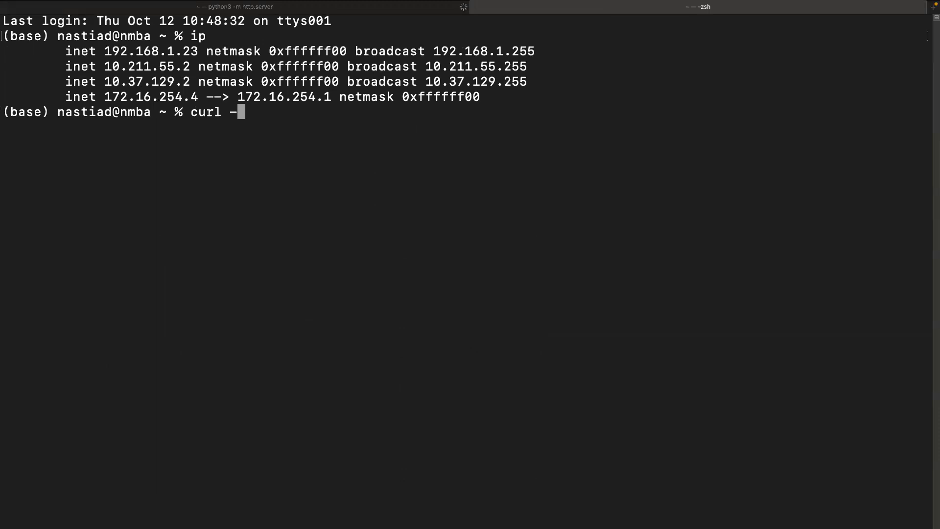
{"action": "type", "text": "k -X"}
{"action": "key", "text": "ctrl+Right"}
{"action": "key", "text": "ctrl+Right"}
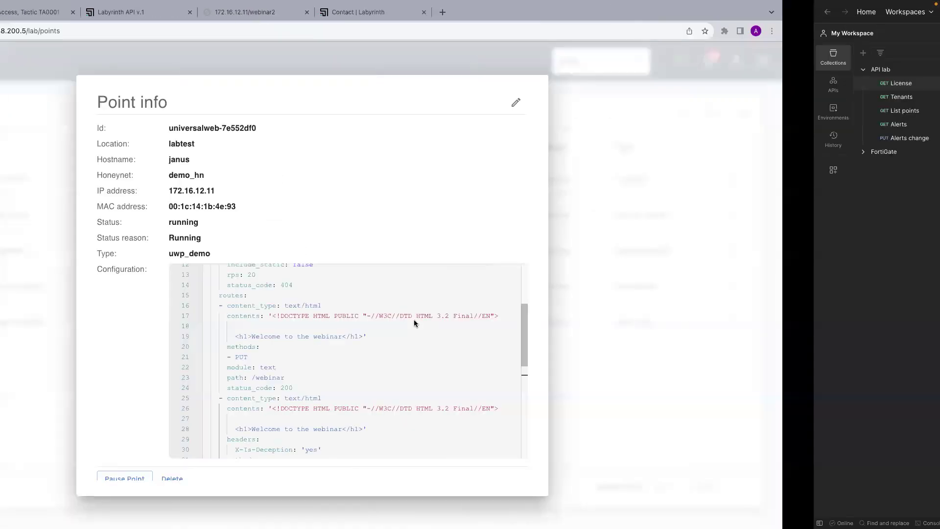
{"action": "scroll", "coordinate": [472, 376], "scroll_direction": "down", "scroll_amount": 2}
{"action": "scroll", "coordinate": [408, 354], "scroll_direction": "up", "scroll_amount": 2}
{"action": "key", "text": "ctrl+Left"}
{"action": "key", "text": "ctrl+Left"}
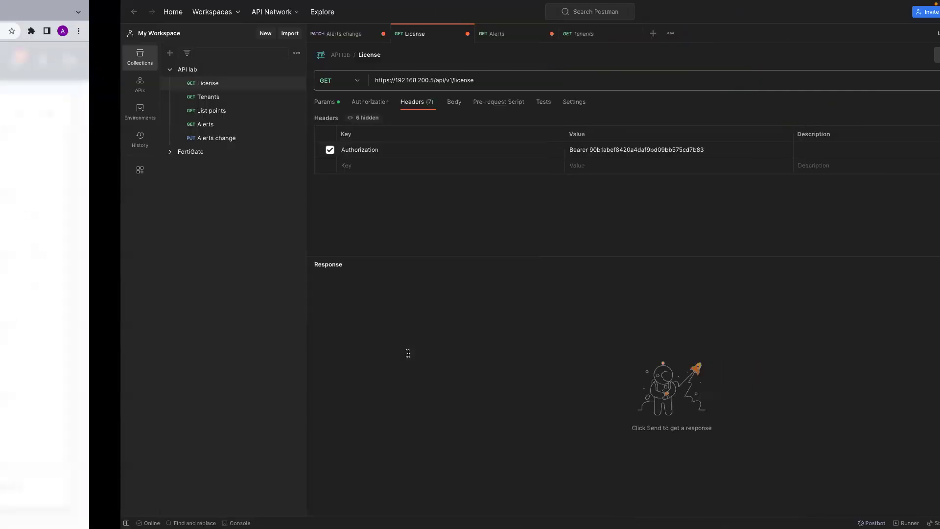
{"action": "type", "text": "PUT "}
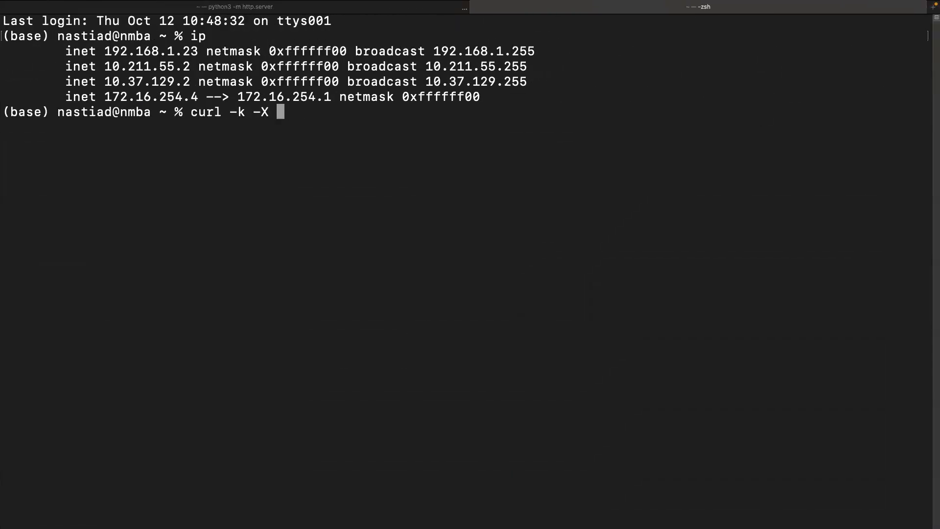
{"action": "type", "text": "-d \"key="}
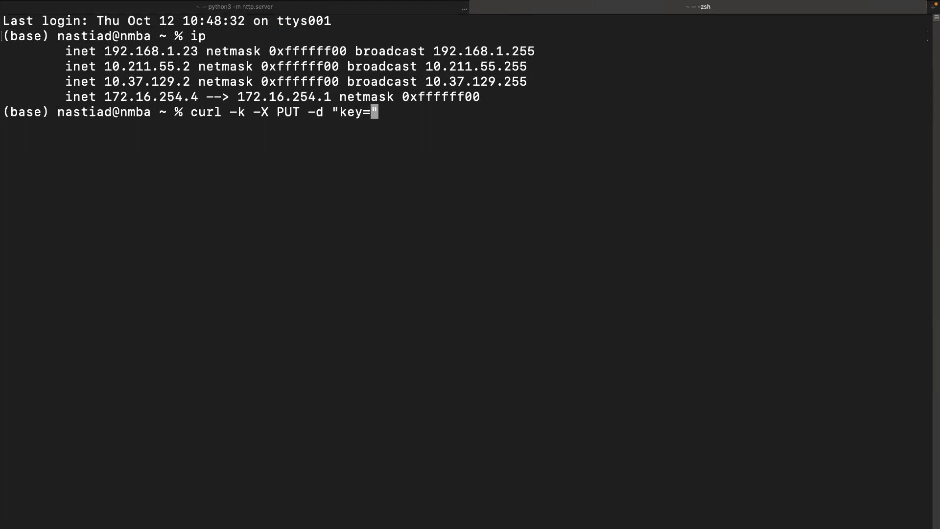
{"action": "type", "text": "key\""}
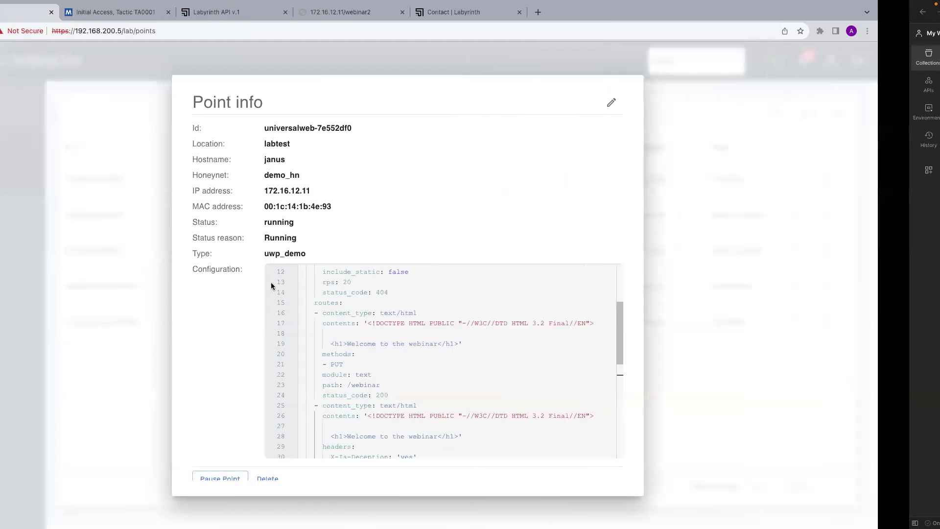
{"action": "left_click", "coordinate": [215, 12]}
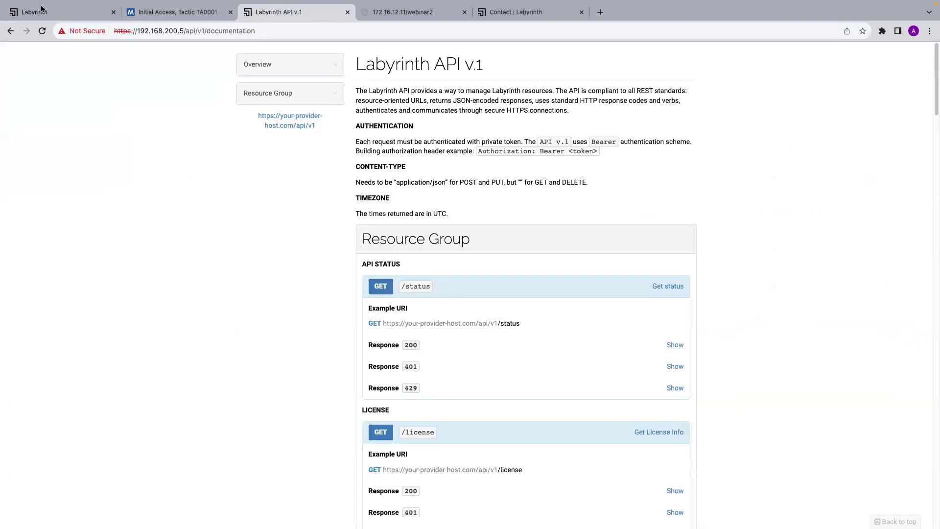
{"action": "left_click", "coordinate": [41, 9]}
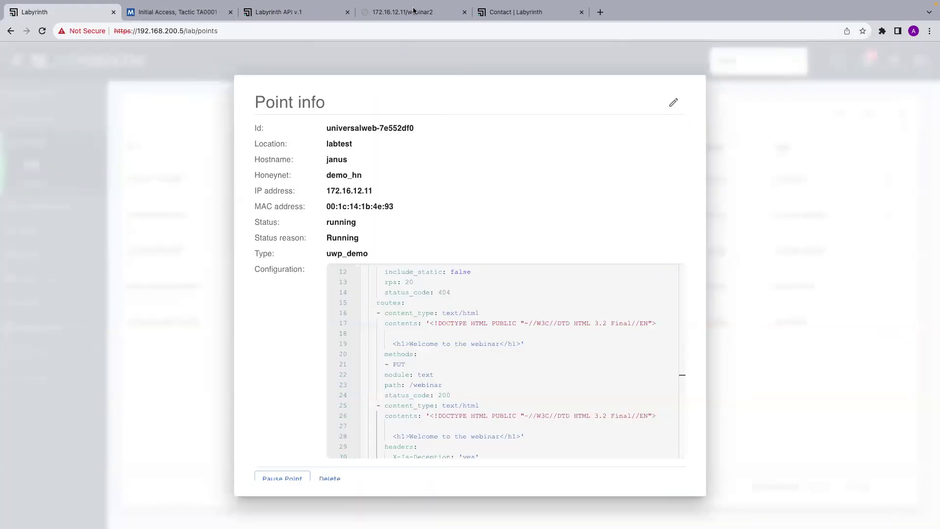
{"action": "left_click", "coordinate": [406, 12]}
{"action": "left_click_drag", "start_coordinate": [208, 31], "coordinate": [84, 31]}
{"action": "key", "text": "super+c"}
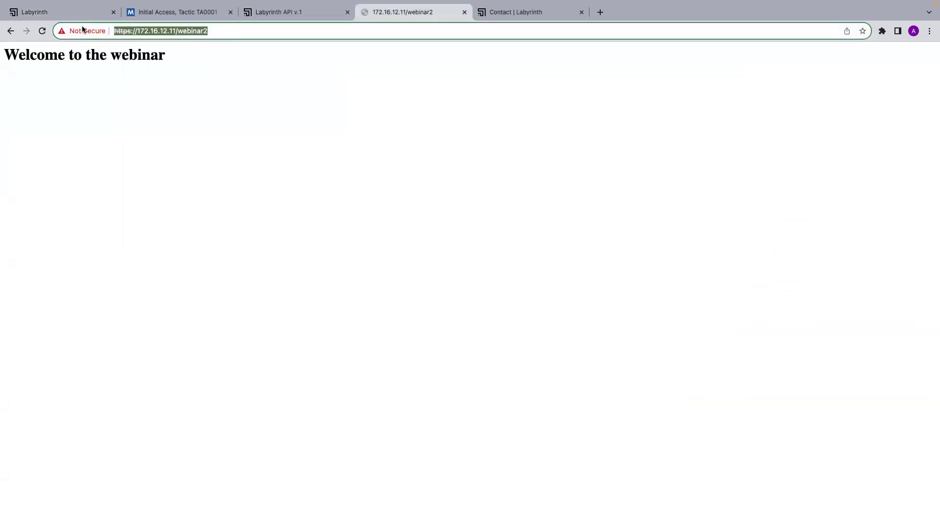
{"action": "key", "text": "ctrl+Right"}
{"action": "key", "text": "super+v"}
{"action": "key", "text": "BackSpace"}
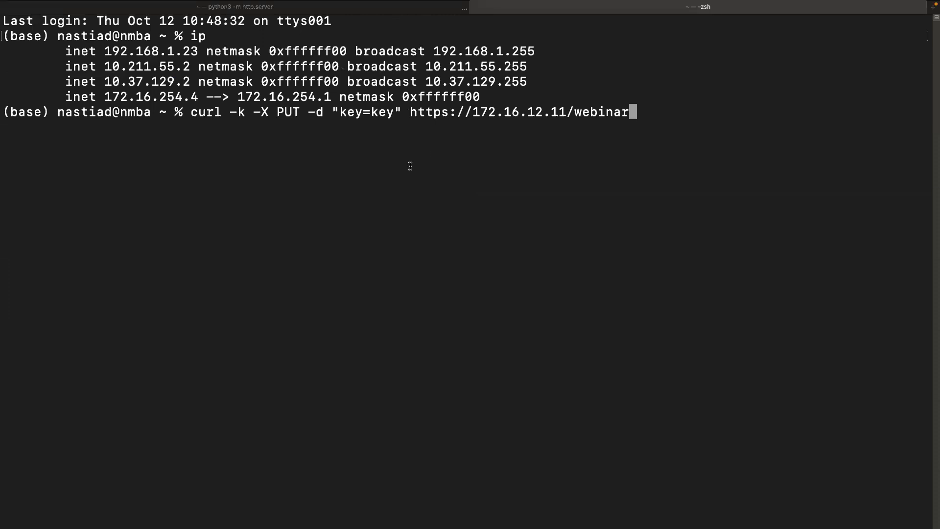
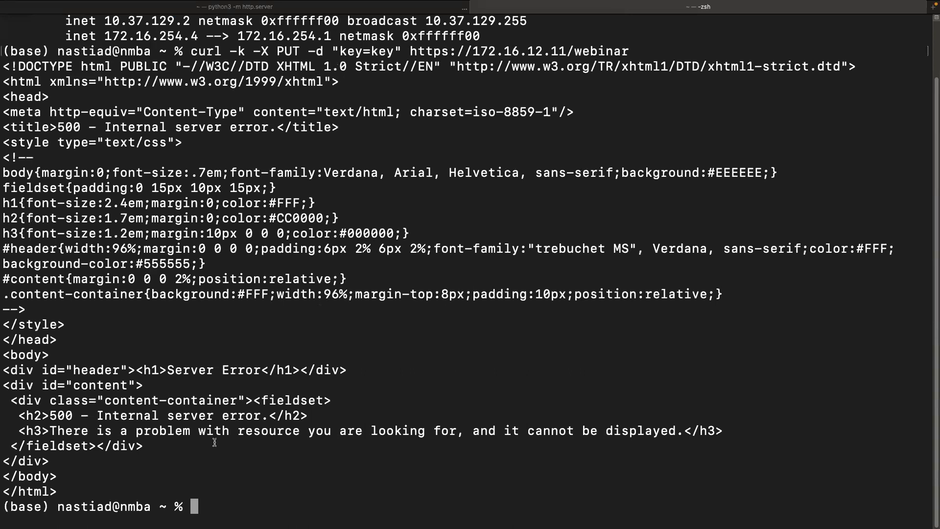
Return to the Labyrinth console and open the Alerts page.
{"action": "scroll", "coordinate": [174, 376], "scroll_direction": "up", "scroll_amount": 2}
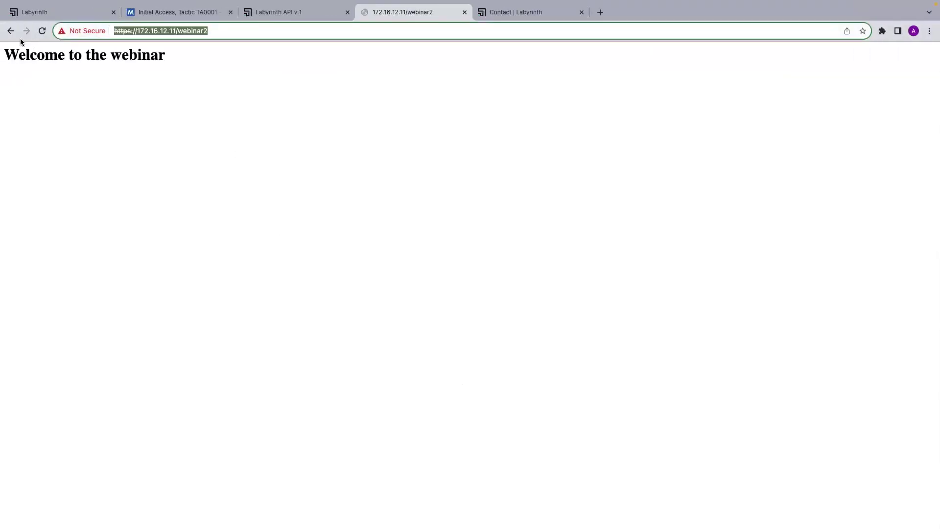
{"action": "left_click", "coordinate": [48, 13]}
{"action": "left_click", "coordinate": [181, 269]}
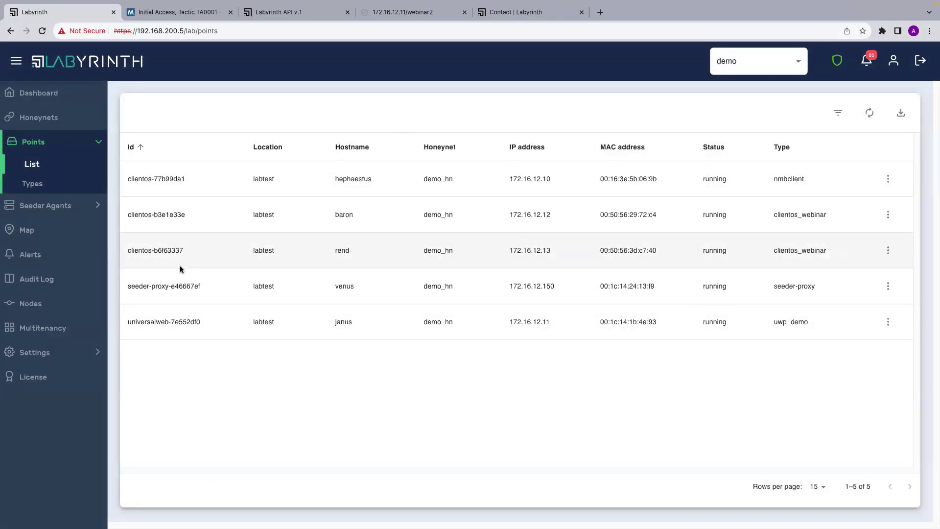
{"action": "left_click", "coordinate": [32, 254]}
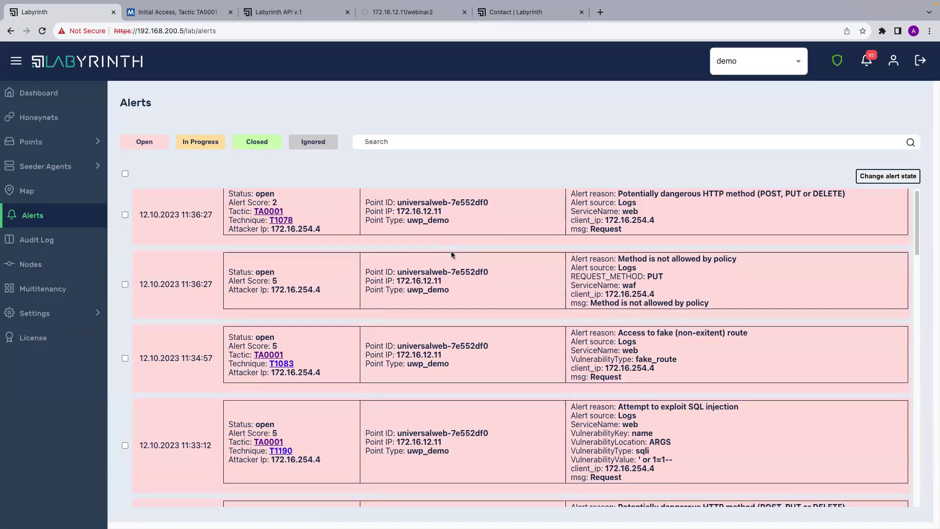
Expand the details of the PUT method-not-allowed alert and the 11:34:57 fake-route alert.
{"action": "left_click", "coordinate": [451, 252]}
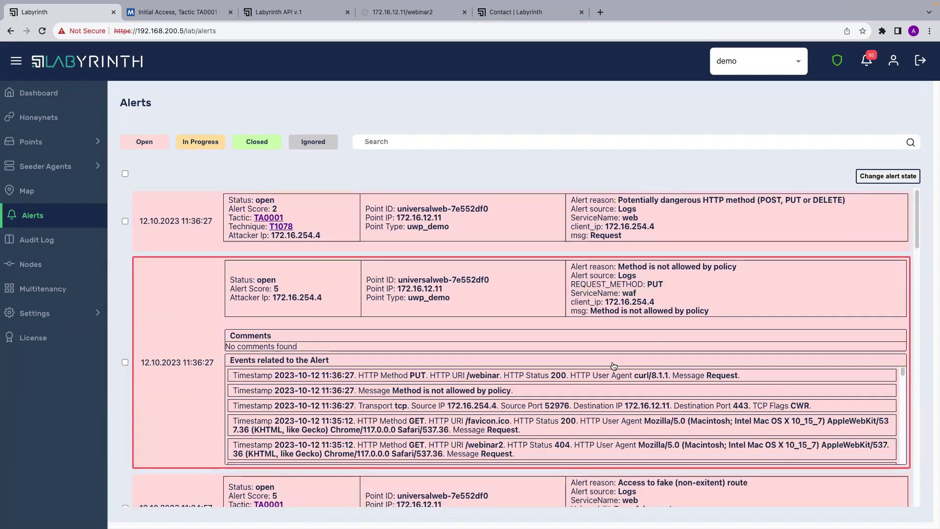
{"action": "scroll", "coordinate": [613, 366], "scroll_direction": "down", "scroll_amount": 1}
{"action": "scroll", "coordinate": [608, 392], "scroll_direction": "down", "scroll_amount": 5}
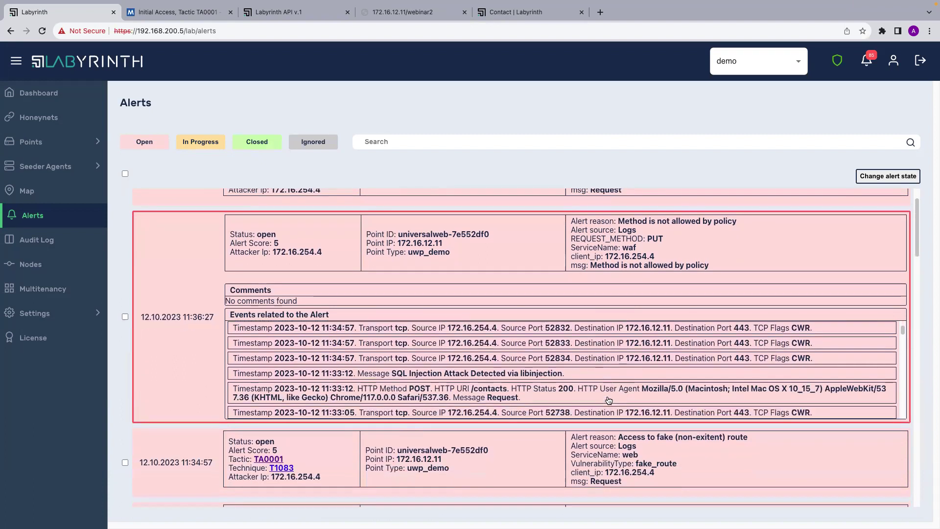
{"action": "scroll", "coordinate": [609, 400], "scroll_direction": "down", "scroll_amount": 3}
{"action": "scroll", "coordinate": [610, 430], "scroll_direction": "down", "scroll_amount": 4}
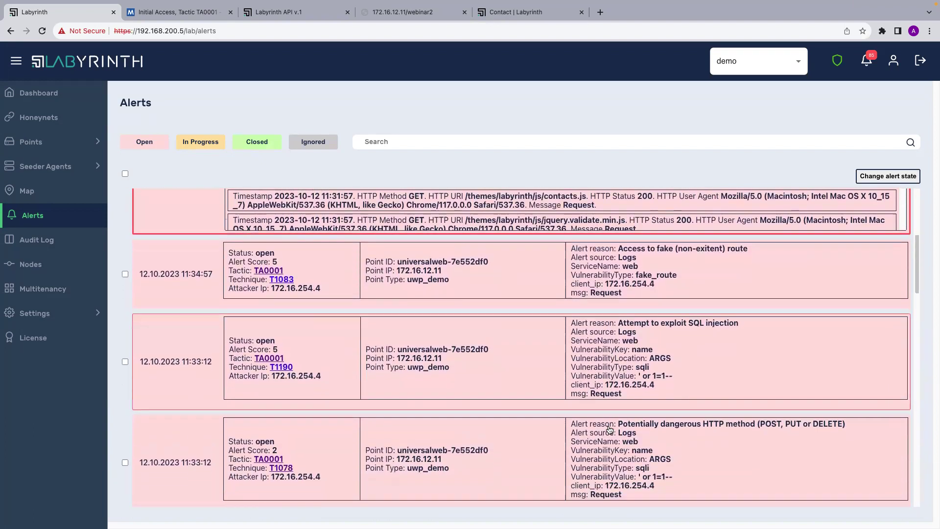
{"action": "left_click", "coordinate": [621, 287]}
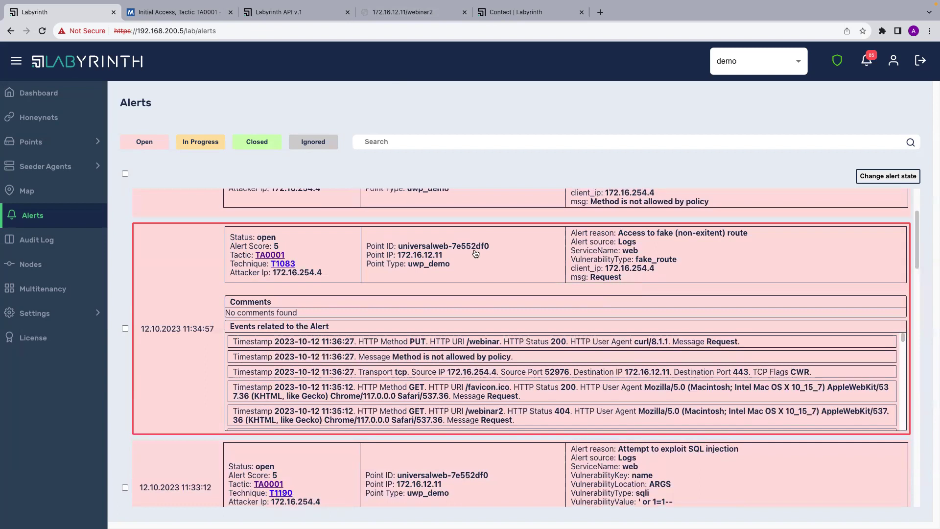
{"action": "scroll", "coordinate": [470, 244], "scroll_direction": "up", "scroll_amount": 1}
{"action": "scroll", "coordinate": [474, 253], "scroll_direction": "up", "scroll_amount": 4}
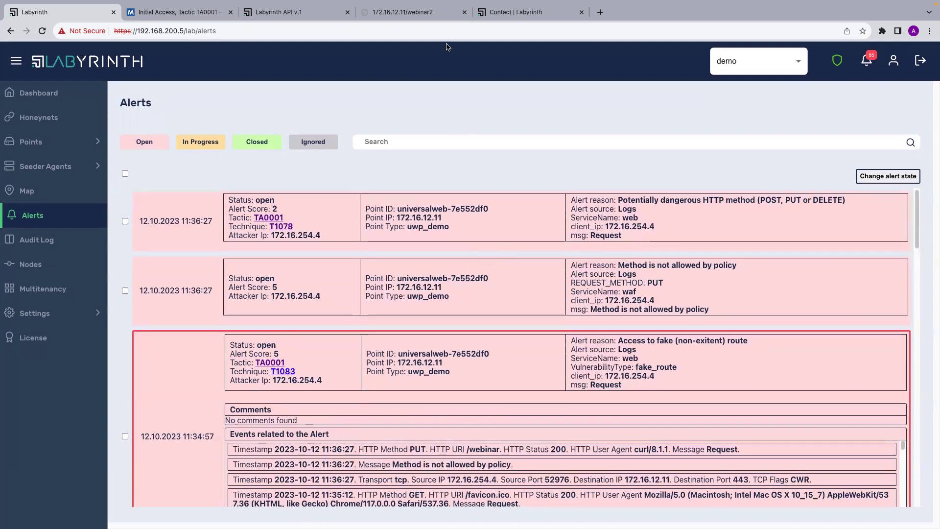
Close the webinar2 and Contact browser tabs.
{"action": "left_click", "coordinate": [433, 17]}
{"action": "left_click", "coordinate": [464, 14]}
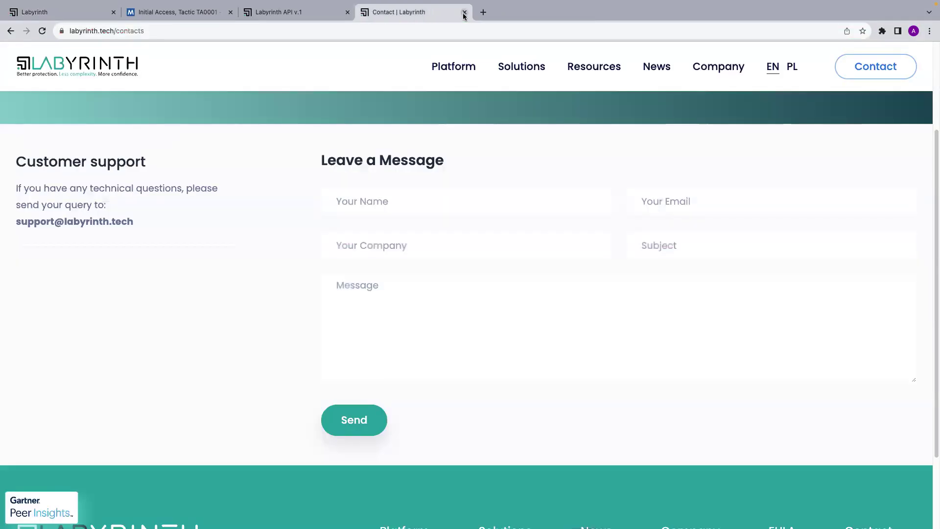
{"action": "left_click", "coordinate": [463, 13]}
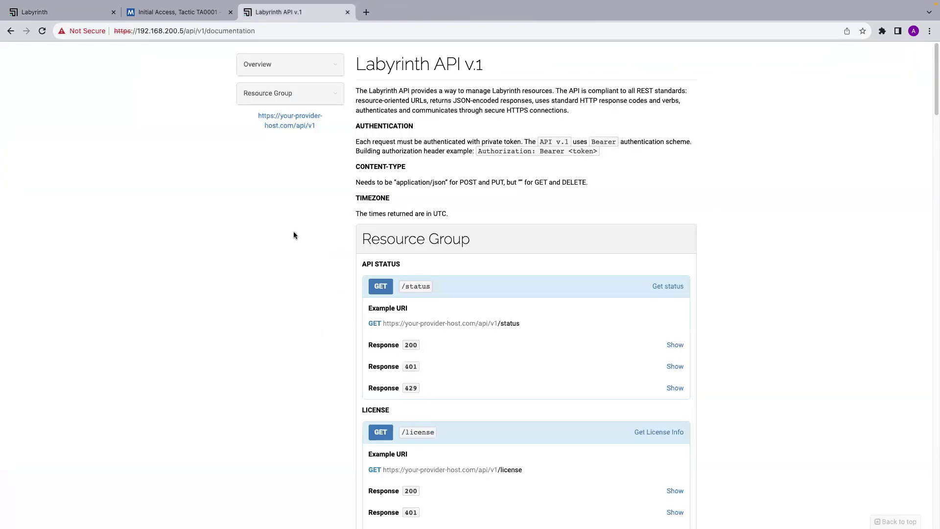
{"action": "key", "text": "ctrl+Right"}
{"action": "key", "text": "ctrl+Right"}
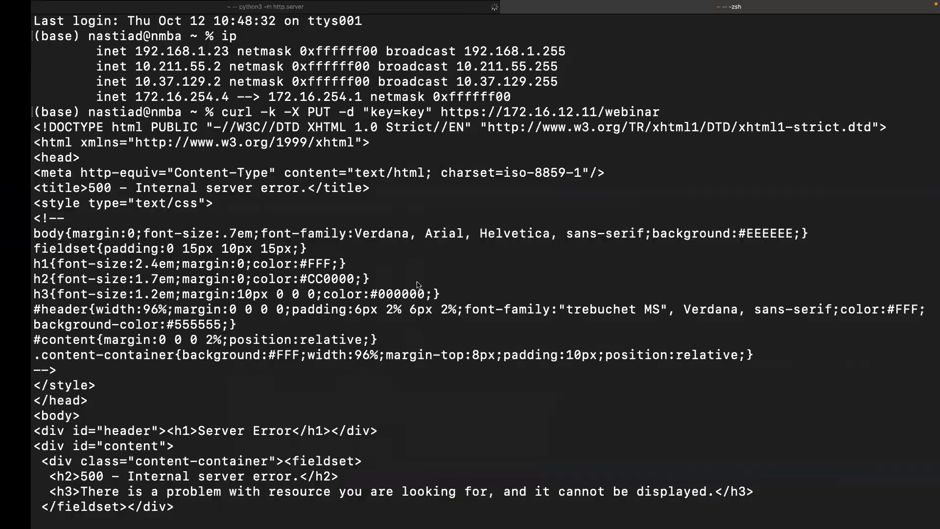
Review the python3 http.server log, then stop the server with Ctrl+C.
{"action": "left_click", "coordinate": [353, 11]}
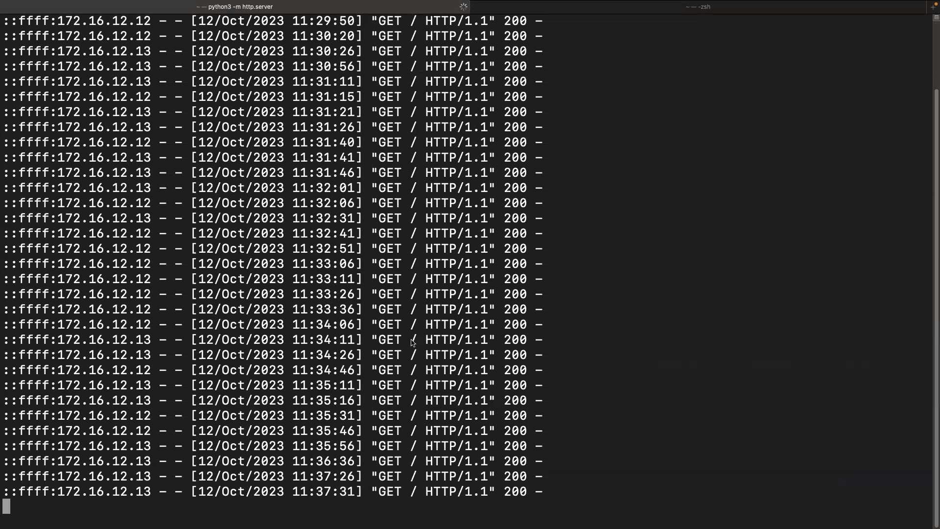
{"action": "scroll", "coordinate": [411, 342], "scroll_direction": "up", "scroll_amount": 2}
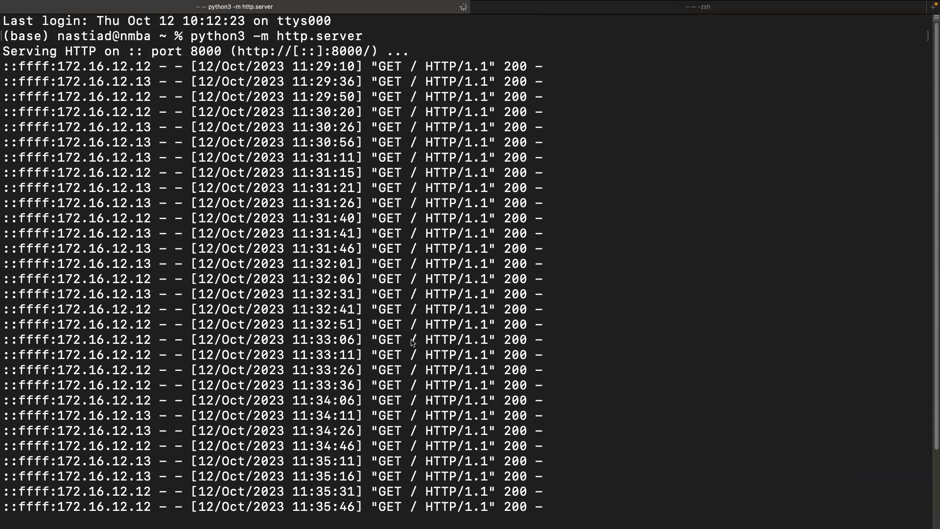
{"action": "scroll", "coordinate": [411, 342], "scroll_direction": "down", "scroll_amount": 2}
{"action": "scroll", "coordinate": [411, 342], "scroll_direction": "down", "scroll_amount": 4}
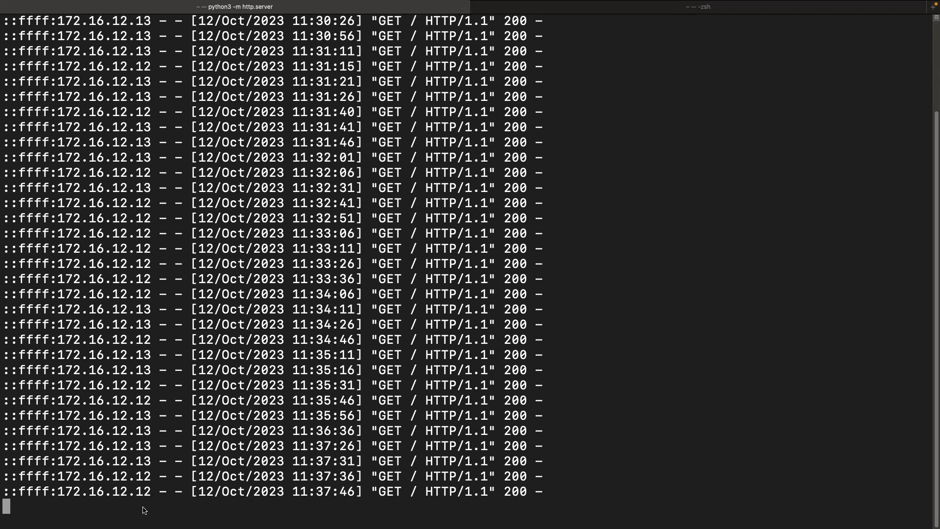
{"action": "key", "text": "ctrl+c"}
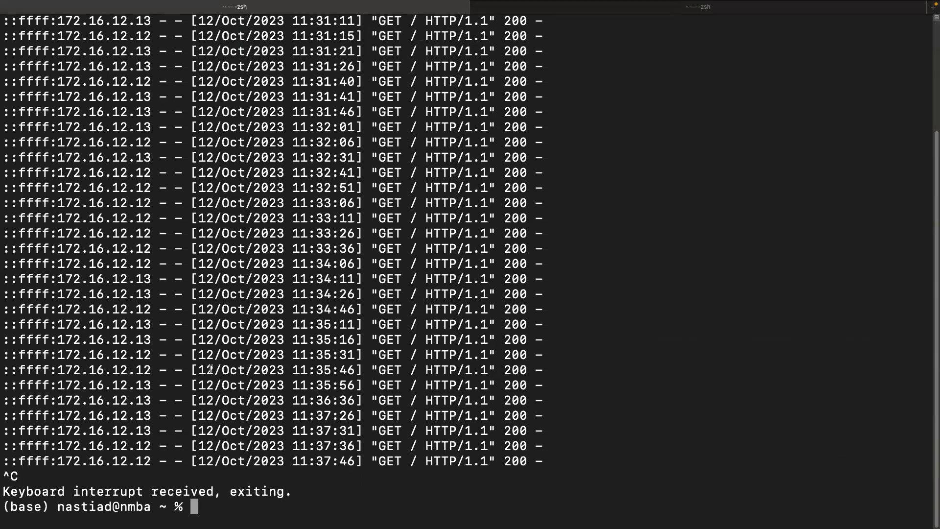
SSH into the Kali host 192.168.200.239 from command history and list its interfaces with ip a.
{"action": "key", "text": "ctrl+r"}
{"action": "type", "text": "nas"}
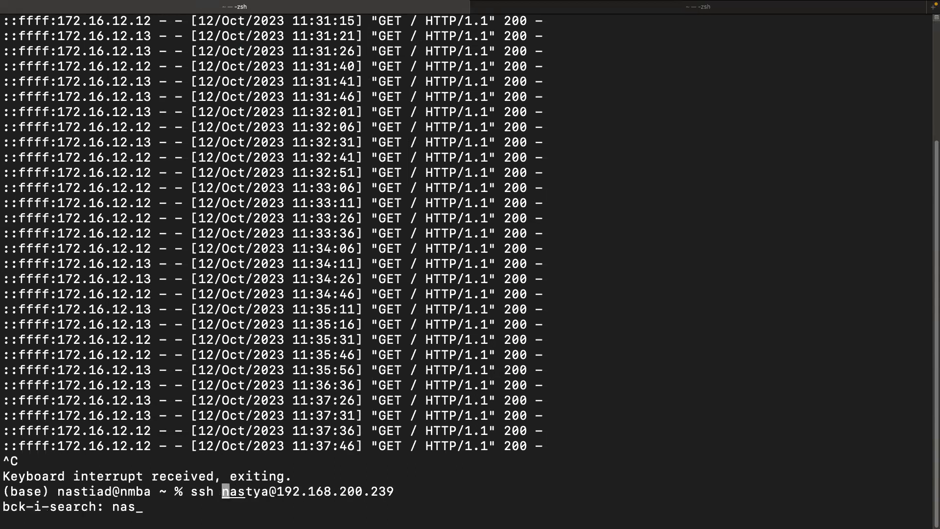
{"action": "key", "text": "Return"}
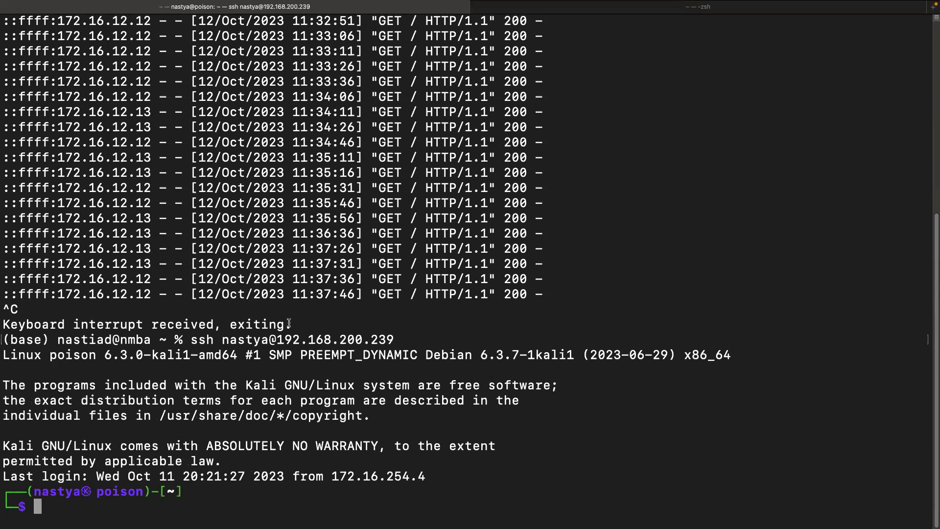
{"action": "type", "text": "ip"}
{"action": "key", "text": "Return"}
{"action": "type", "text": "ip a"}
{"action": "key", "text": "Return"}
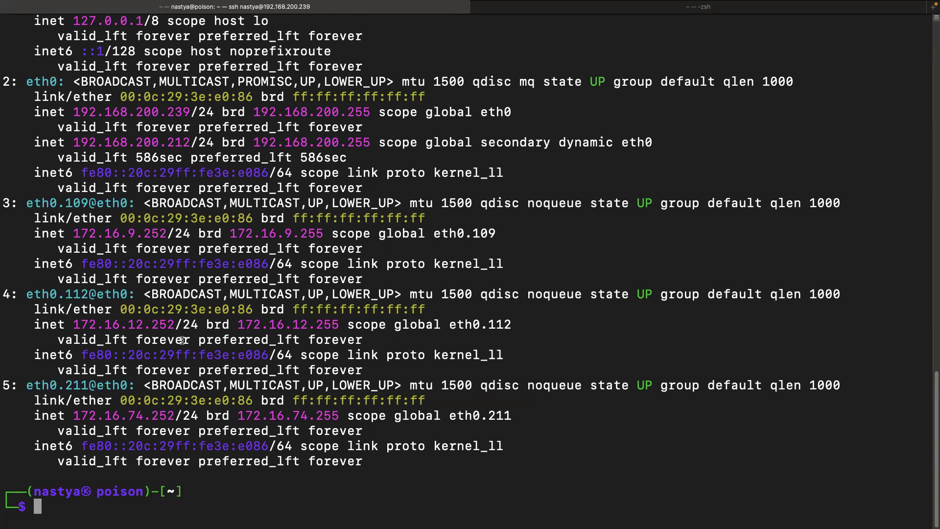
{"action": "key", "text": "ctrl+Left"}
{"action": "key", "text": "ctrl+Left"}
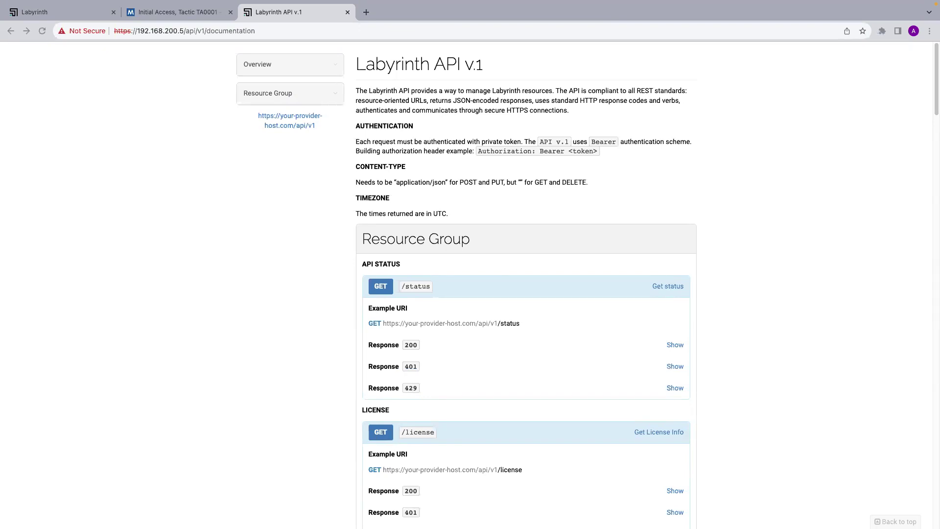
Open the Labyrinth Points list and select the rend point's IP address 172.16.12.13.
{"action": "left_click", "coordinate": [48, 15]}
{"action": "left_click", "coordinate": [31, 141]}
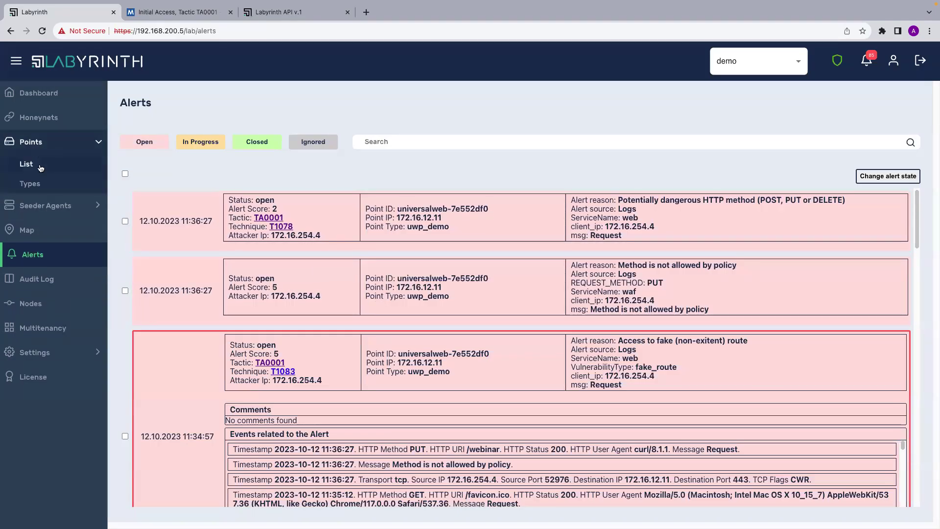
{"action": "left_click", "coordinate": [35, 166]}
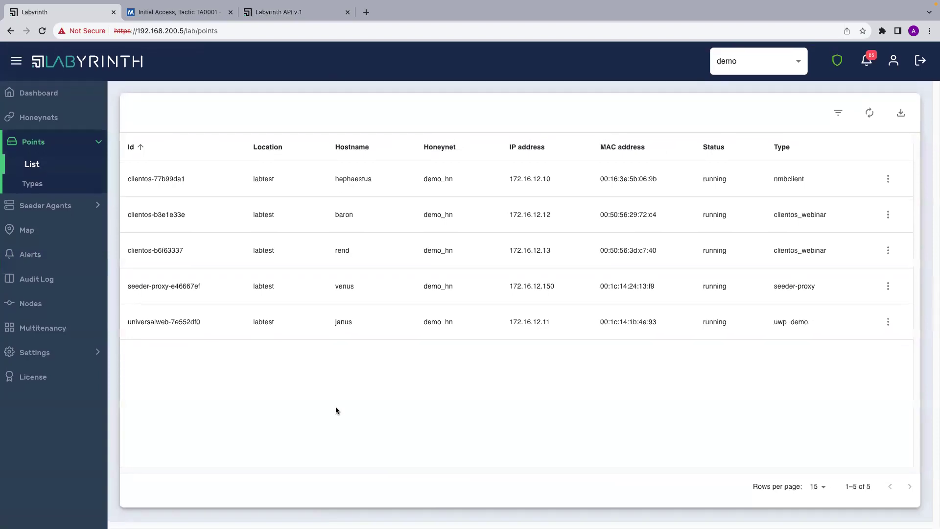
{"action": "left_click_drag", "start_coordinate": [553, 250], "coordinate": [508, 251]}
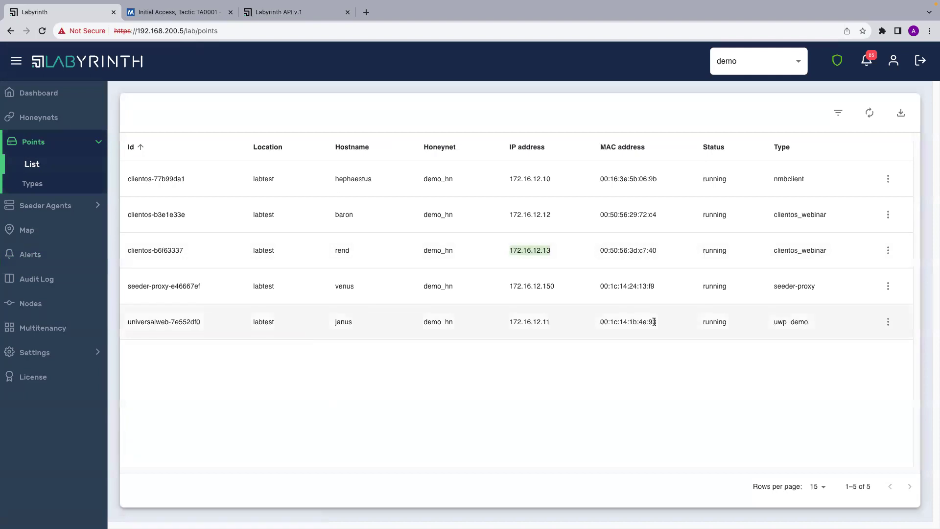
{"action": "key", "text": "ctrl+Right"}
{"action": "key", "text": "ctrl+Right"}
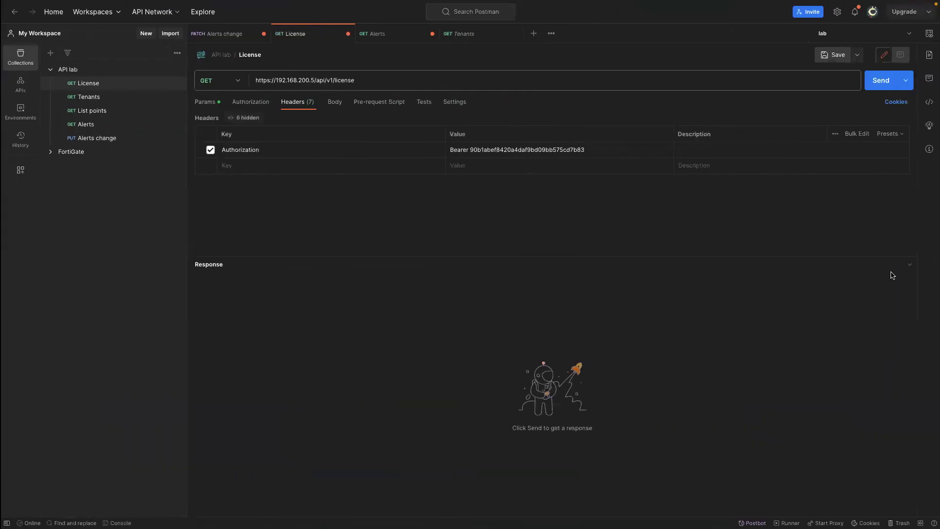
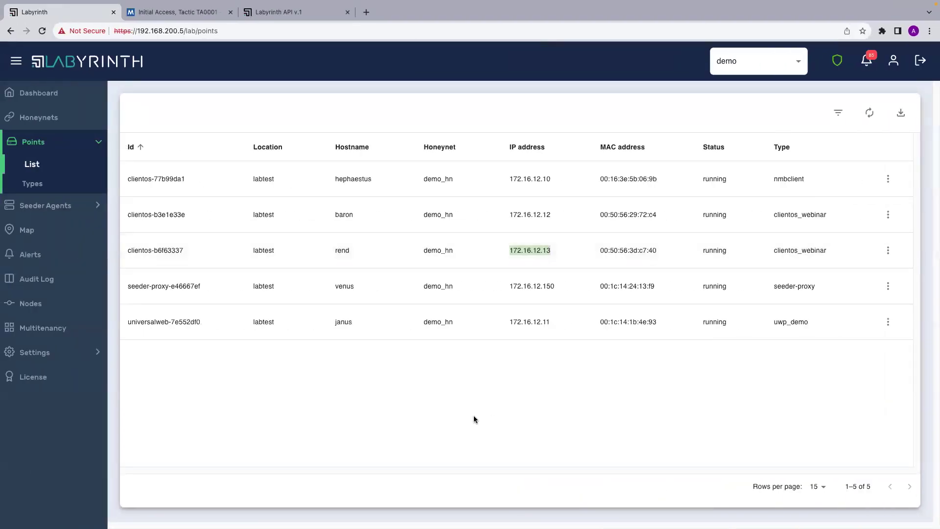
Switch from the Points list to Alerts to view the ARP spoofing alert for clientos-b6f63337.
{"action": "left_click", "coordinate": [59, 259]}
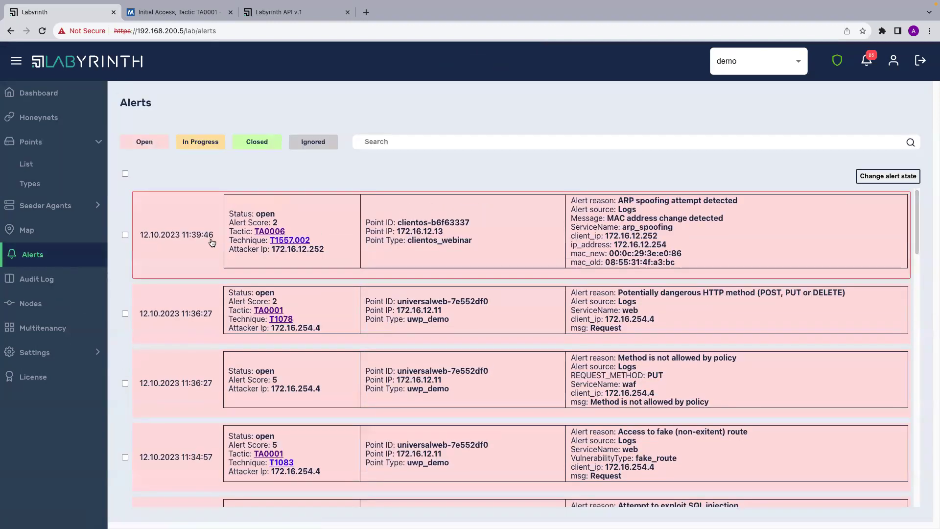
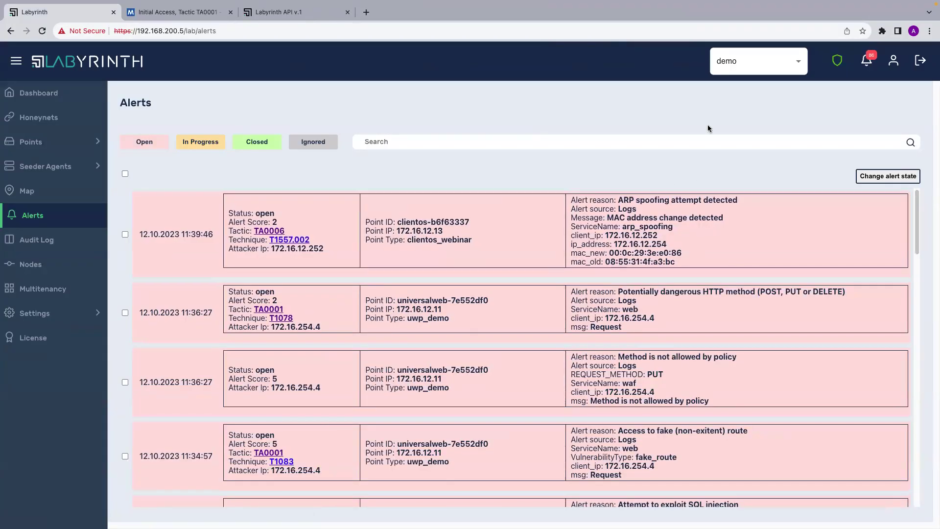
Review the refreshed open alerts, including ARP spoofing detections, then switch to the Postman workspace.
{"action": "scroll", "coordinate": [720, 399], "scroll_direction": "down", "scroll_amount": 4}
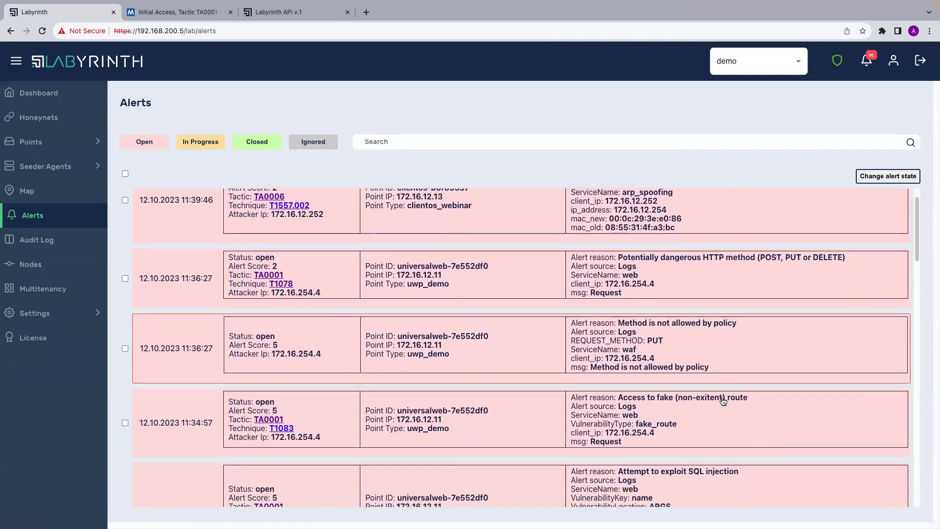
{"action": "scroll", "coordinate": [720, 399], "scroll_direction": "down", "scroll_amount": 10}
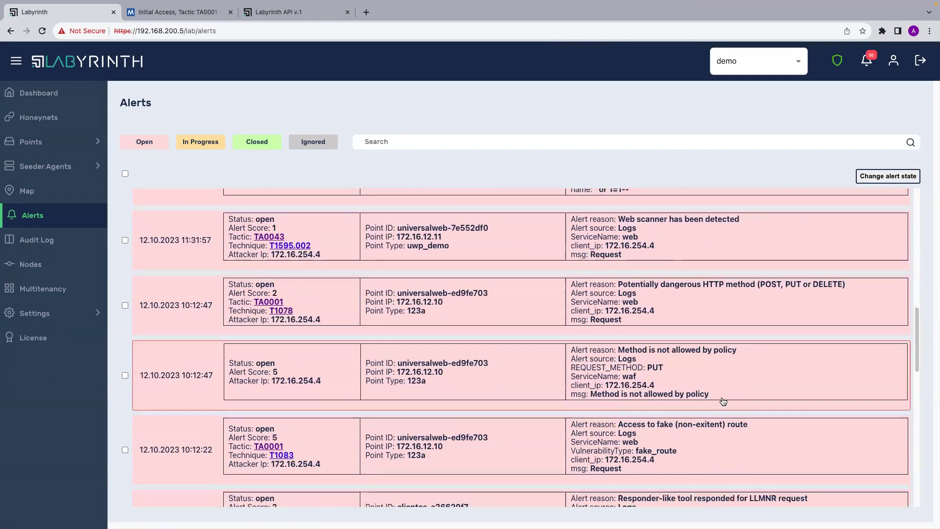
{"action": "scroll", "coordinate": [722, 401], "scroll_direction": "down", "scroll_amount": 3}
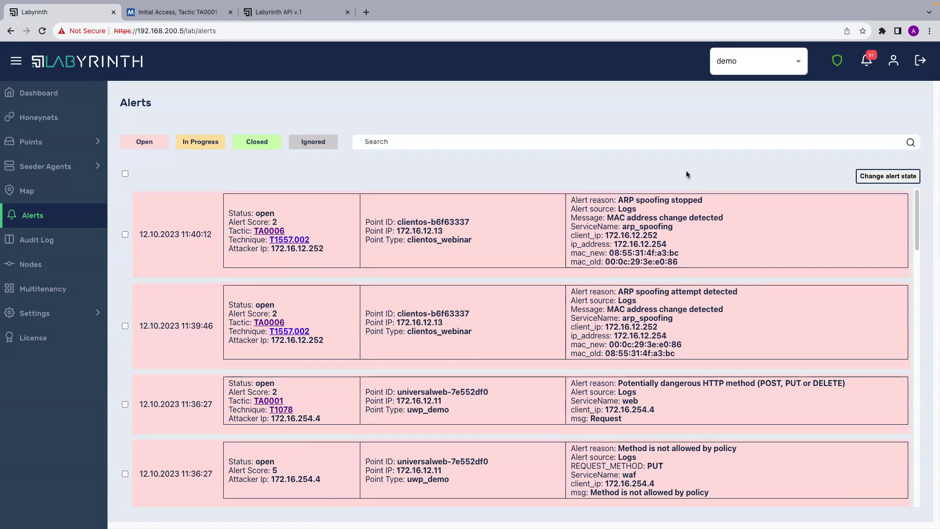
{"action": "key", "text": "ctrl+Right"}
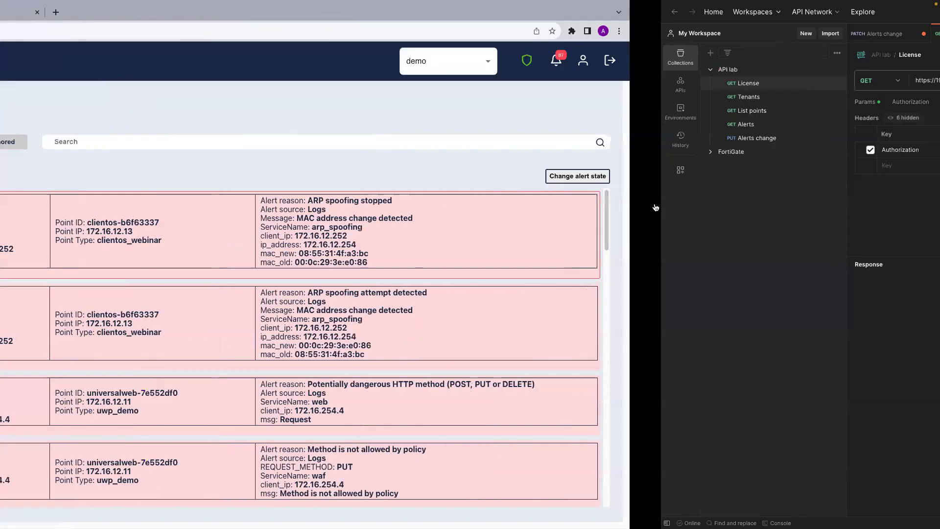
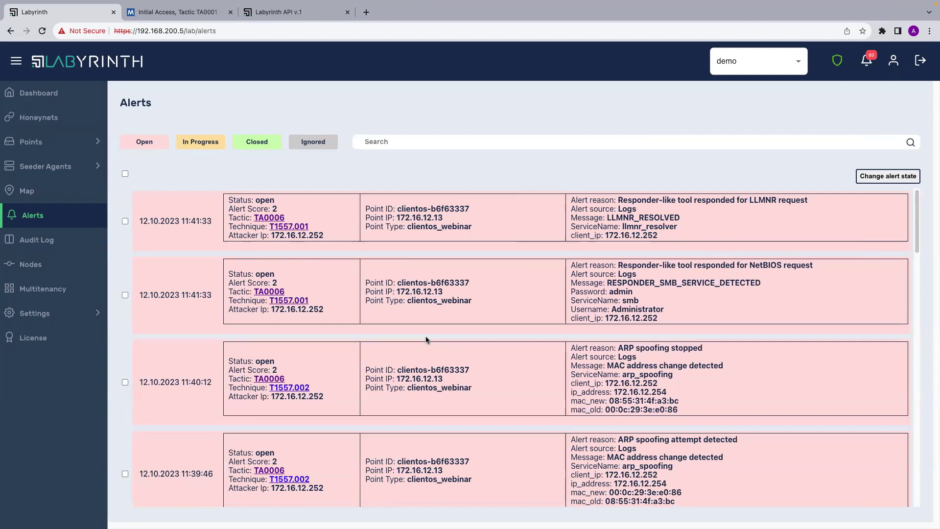
Bring Postman forward, showing the License GET request with its Bearer Authorization header.
{"action": "key", "text": "ctrl+Right"}
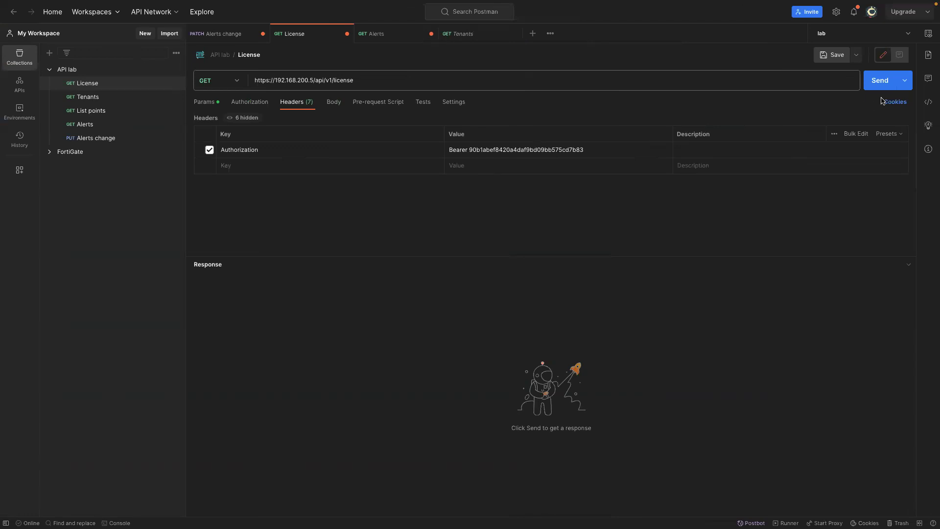
Send the License request, which returns 401 Unauthorized, then open the Labyrinth API v.1 docs.
{"action": "left_click", "coordinate": [879, 85]}
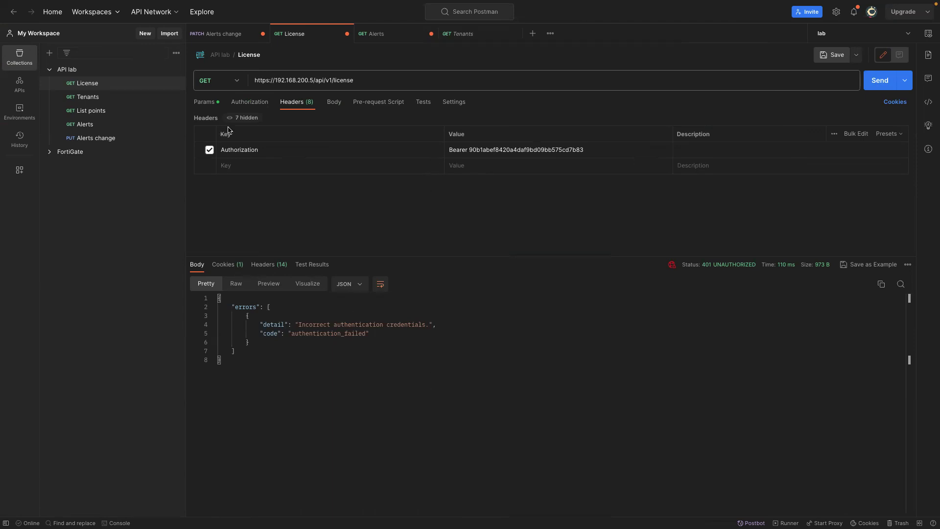
{"action": "left_click", "coordinate": [202, 102]}
{"action": "left_click", "coordinate": [304, 101]}
{"action": "key", "text": "ctrl+Left"}
{"action": "left_click", "coordinate": [290, 11]}
Return to Labyrinth and open the user management page under Settings.
{"action": "scroll", "coordinate": [417, 310], "scroll_direction": "down", "scroll_amount": 4}
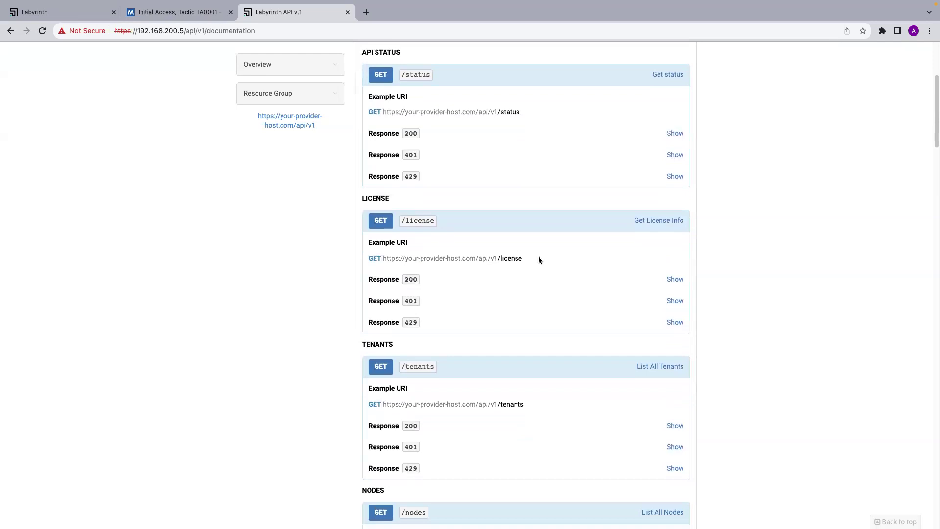
{"action": "key", "text": "ctrl+Right"}
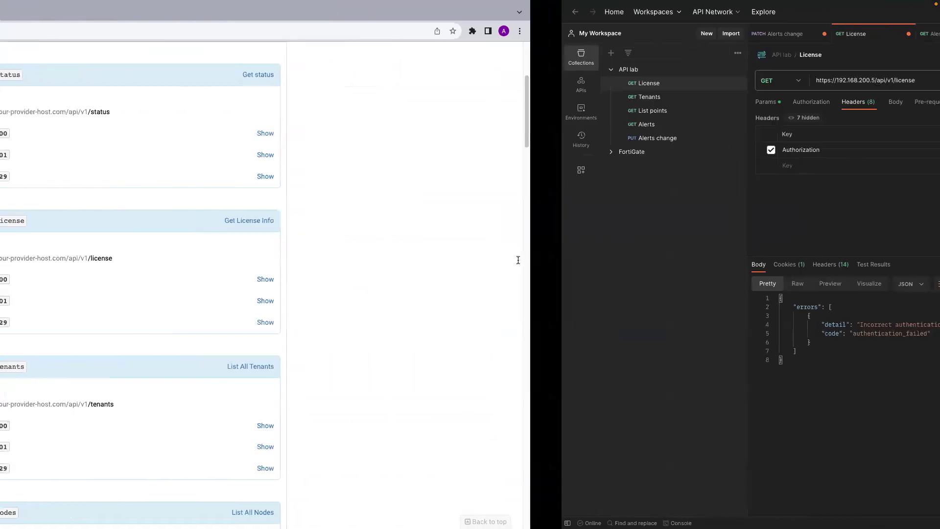
{"action": "key", "text": "ctrl+Left"}
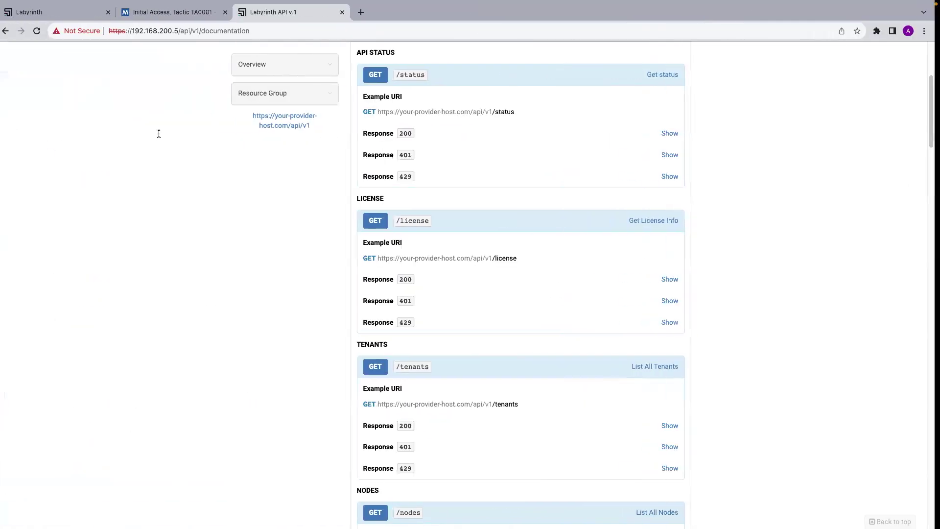
{"action": "left_click", "coordinate": [34, 15]}
{"action": "left_click", "coordinate": [79, 316]}
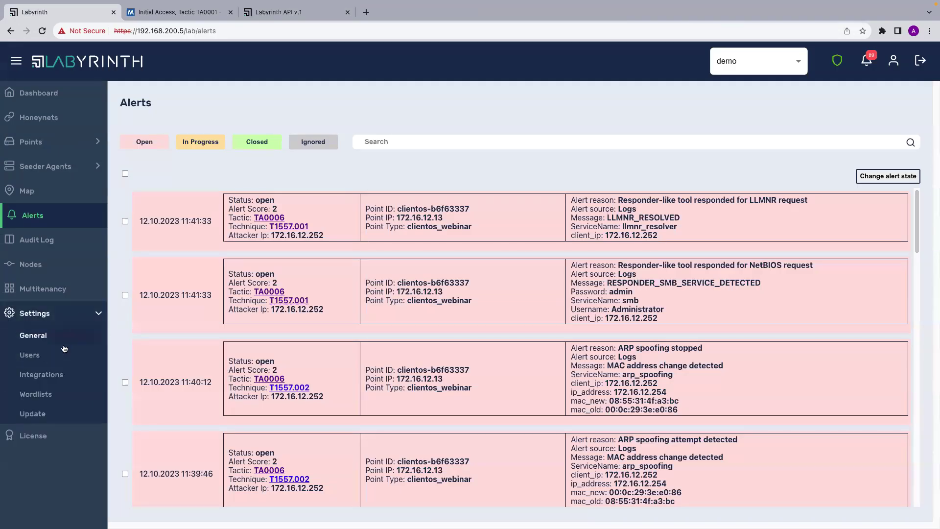
{"action": "left_click", "coordinate": [36, 355]}
Create a new Administrator user named api_user with a password.
{"action": "left_click", "coordinate": [136, 152]}
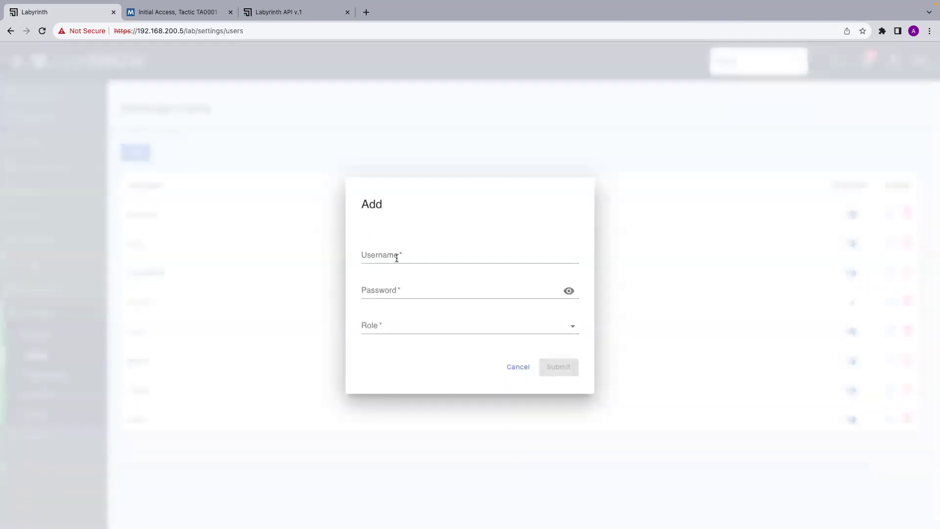
{"action": "left_click", "coordinate": [400, 257]}
{"action": "type", "text": "a"}
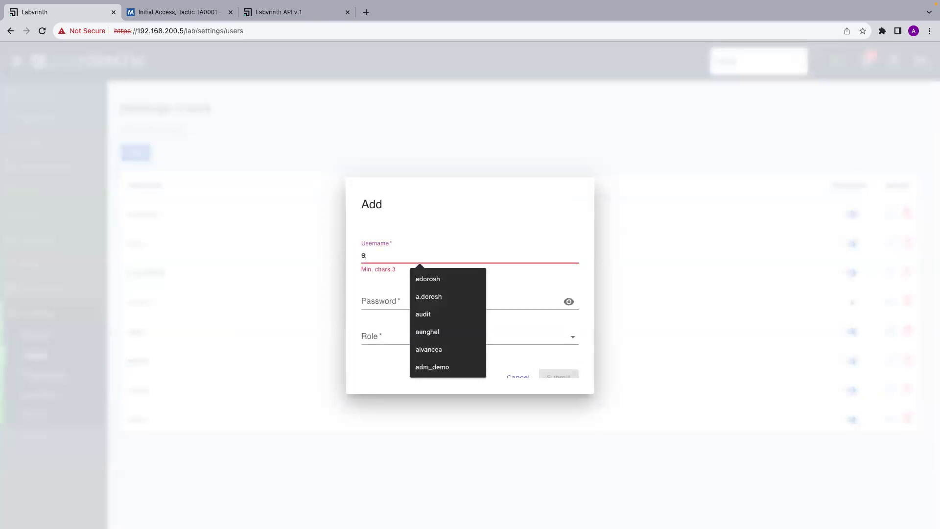
{"action": "type", "text": "pi_user"}
{"action": "left_click", "coordinate": [401, 296]}
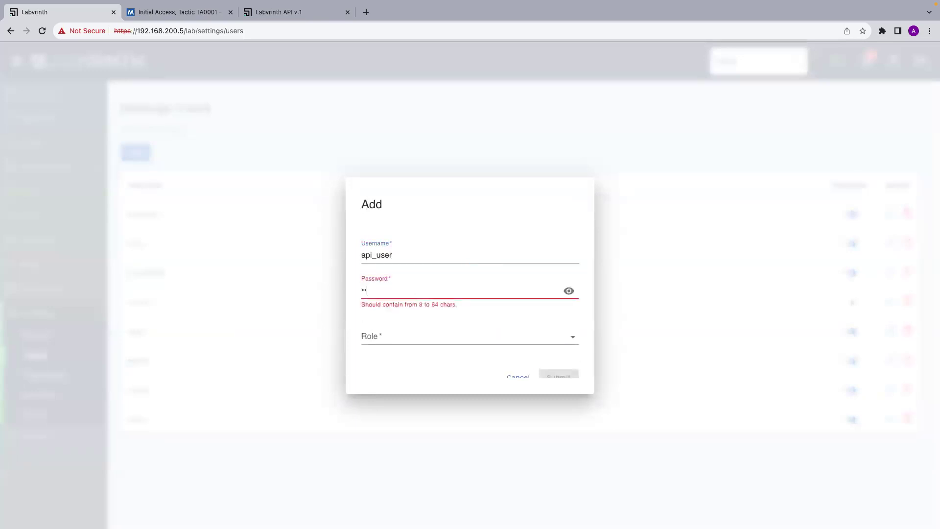
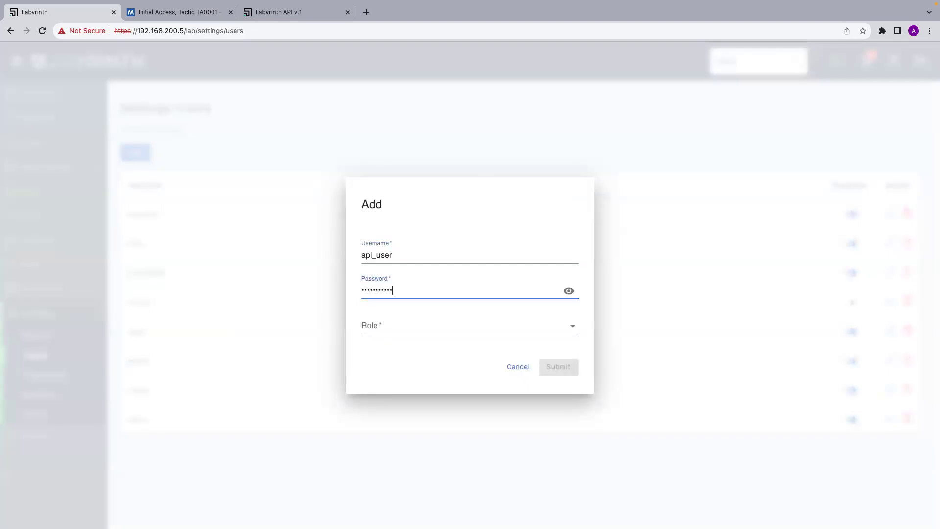
{"action": "left_click", "coordinate": [398, 325]}
{"action": "left_click", "coordinate": [395, 347]}
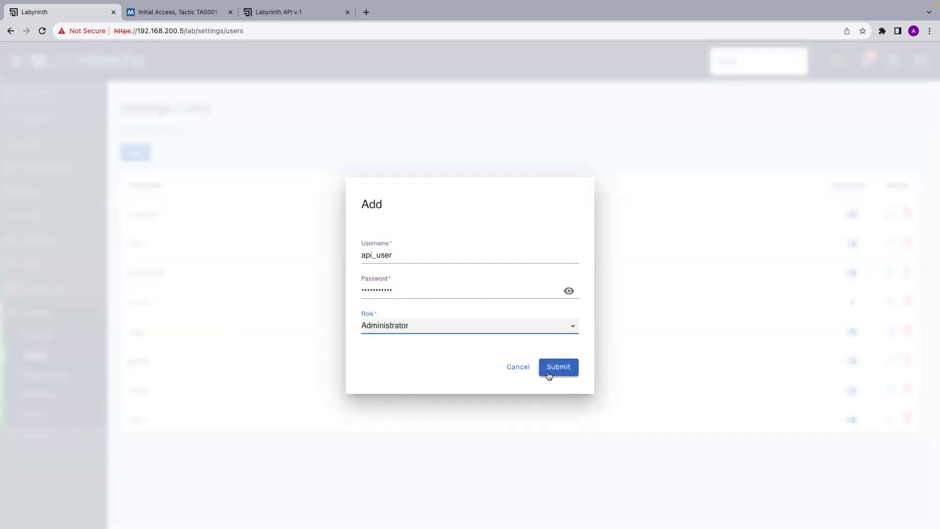
{"action": "left_click", "coordinate": [548, 375]}
Issue an API token for api_user and copy it.
{"action": "left_click", "coordinate": [890, 214]}
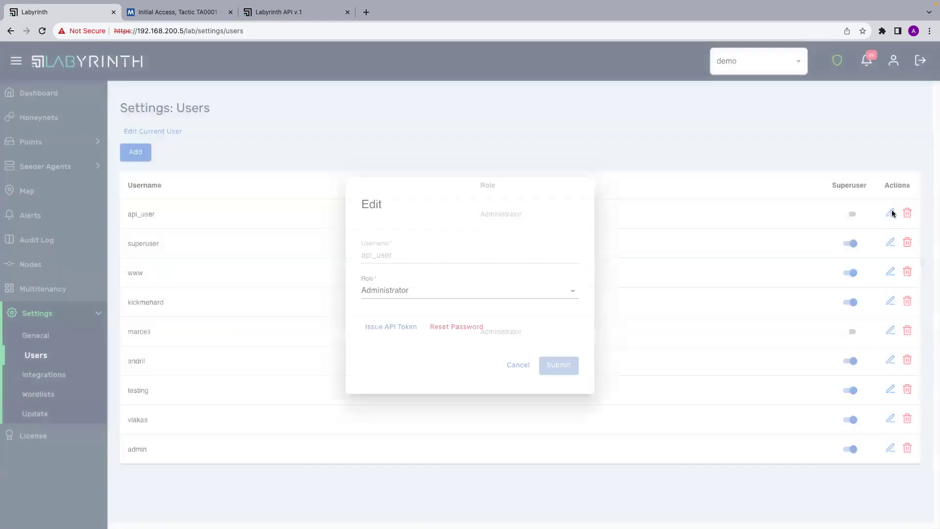
{"action": "left_click", "coordinate": [392, 326]}
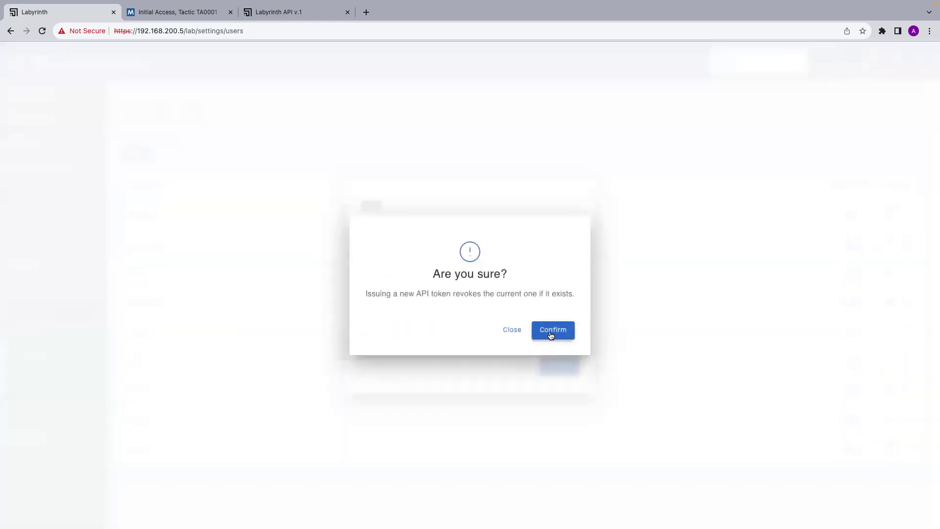
{"action": "left_click", "coordinate": [550, 334]}
{"action": "left_click", "coordinate": [569, 286]}
Replace the License request's Bearer token with api_user's token and resend, getting 200 OK.
{"action": "key", "text": "super+Tab"}
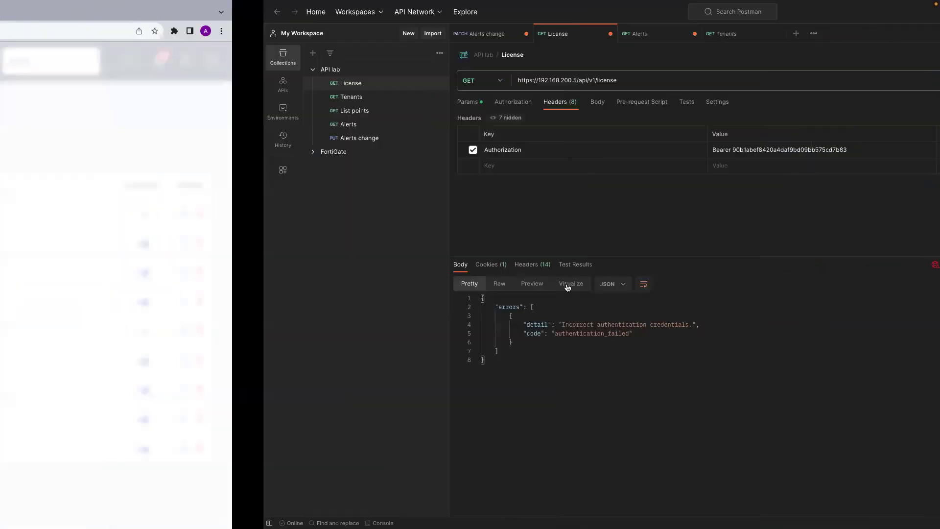
{"action": "left_click", "coordinate": [469, 149]}
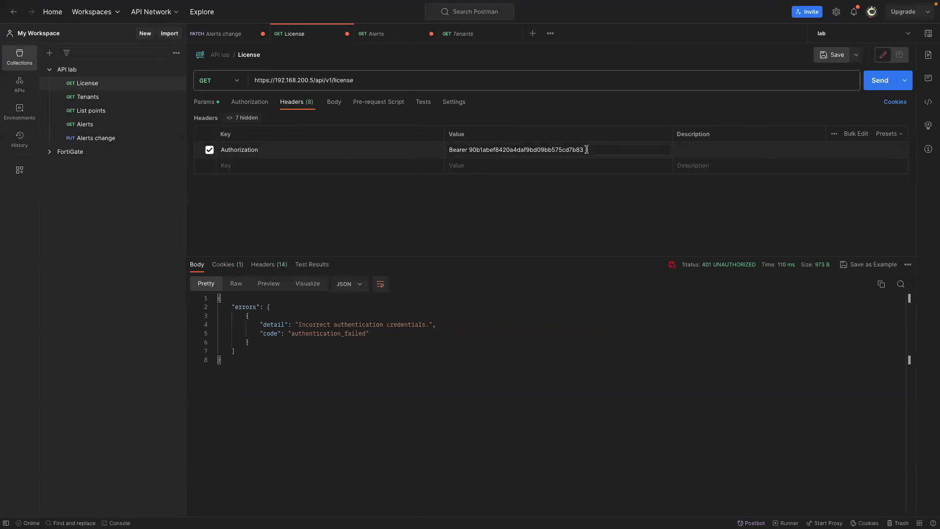
{"action": "key", "text": "BackSpace"}
{"action": "key", "text": "BackSpace"}
{"action": "key", "text": "BackSpace"}
{"action": "key", "text": "BackSpace"}
{"action": "key", "text": "BackSpace"}
{"action": "key", "text": "BackSpace"}
{"action": "key", "text": "BackSpace"}
{"action": "key", "text": "BackSpace"}
{"action": "key", "text": "BackSpace"}
{"action": "key", "text": "BackSpace"}
{"action": "key", "text": "BackSpace"}
{"action": "key", "text": "BackSpace"}
{"action": "key", "text": "BackSpace"}
{"action": "key", "text": "BackSpace"}
{"action": "key", "text": "BackSpace"}
{"action": "key", "text": "BackSpace"}
{"action": "key", "text": "BackSpace"}
{"action": "key", "text": "BackSpace"}
{"action": "key", "text": "BackSpace"}
{"action": "key", "text": "BackSpace"}
{"action": "key", "text": "BackSpace"}
{"action": "key", "text": "BackSpace"}
{"action": "key", "text": "BackSpace"}
{"action": "key", "text": "ctrl+v"}
{"action": "left_click", "coordinate": [876, 82]}
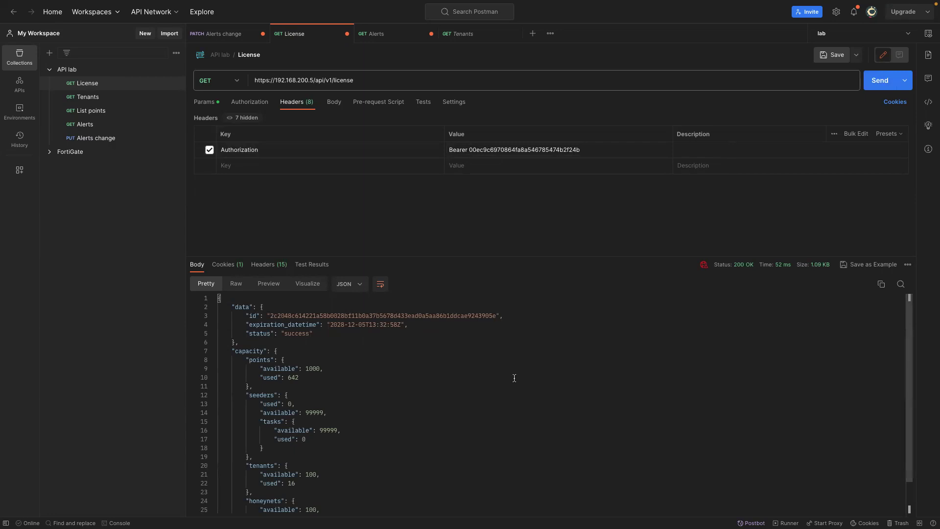
{"action": "left_click_drag", "start_coordinate": [532, 255], "coordinate": [535, 198]}
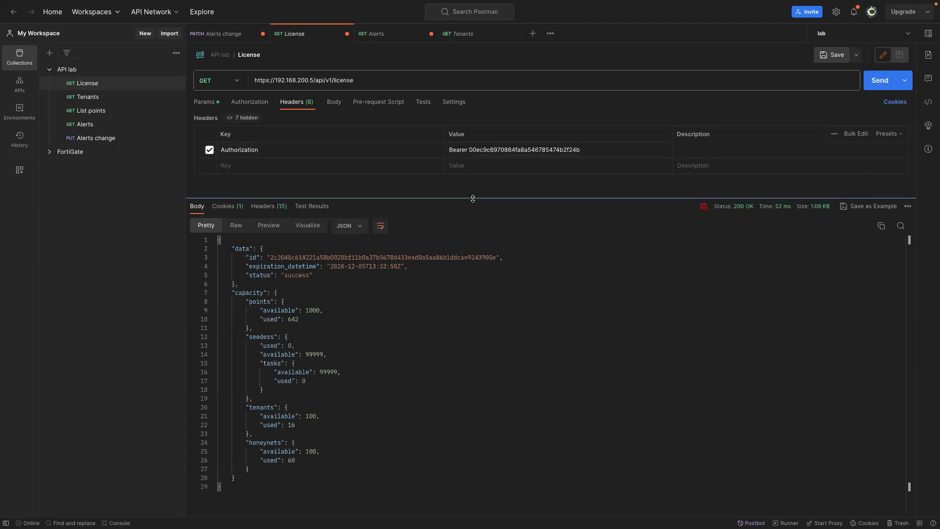
{"action": "left_click_drag", "start_coordinate": [473, 199], "coordinate": [469, 216]}
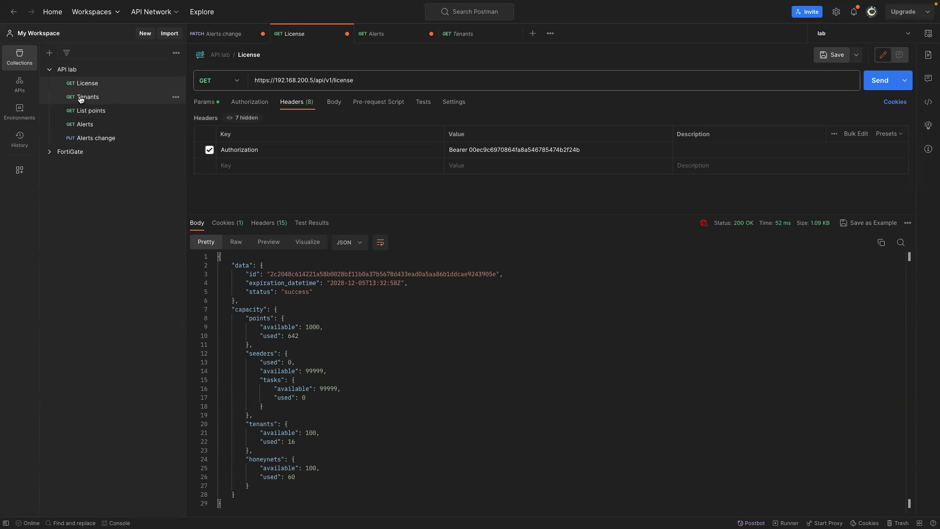
Put the new token in the Tenants request and send it, returning tenant demo with 200 OK.
{"action": "left_click", "coordinate": [81, 99]}
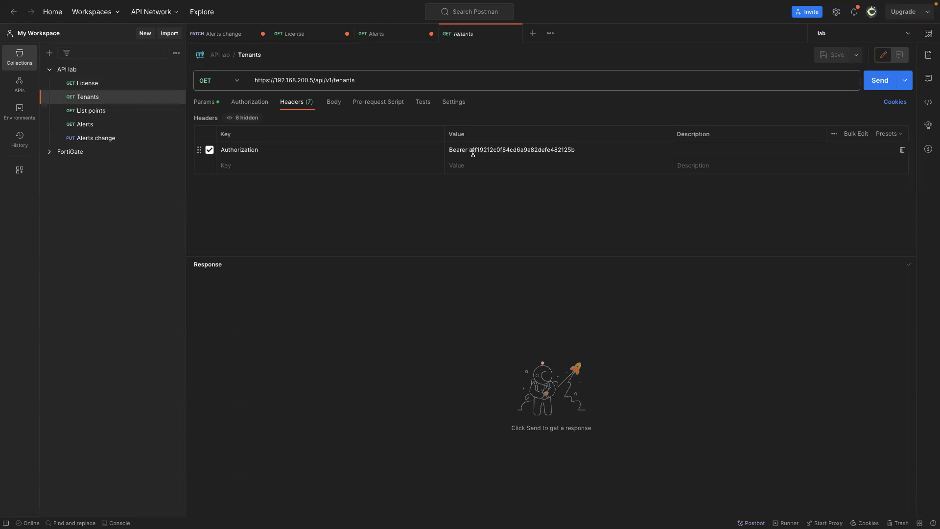
{"action": "left_click_drag", "start_coordinate": [576, 149], "coordinate": [469, 149]}
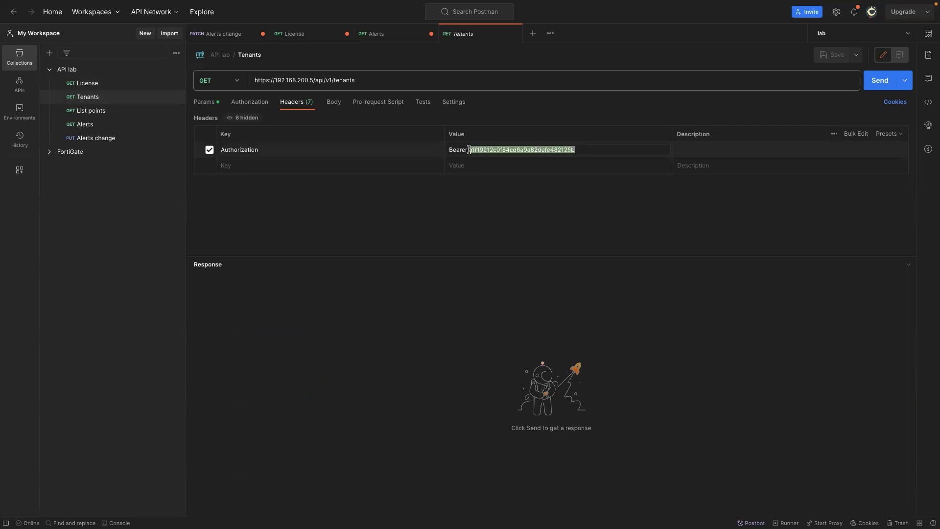
{"action": "key", "text": "BackSpace"}
{"action": "key", "text": "ctrl+v"}
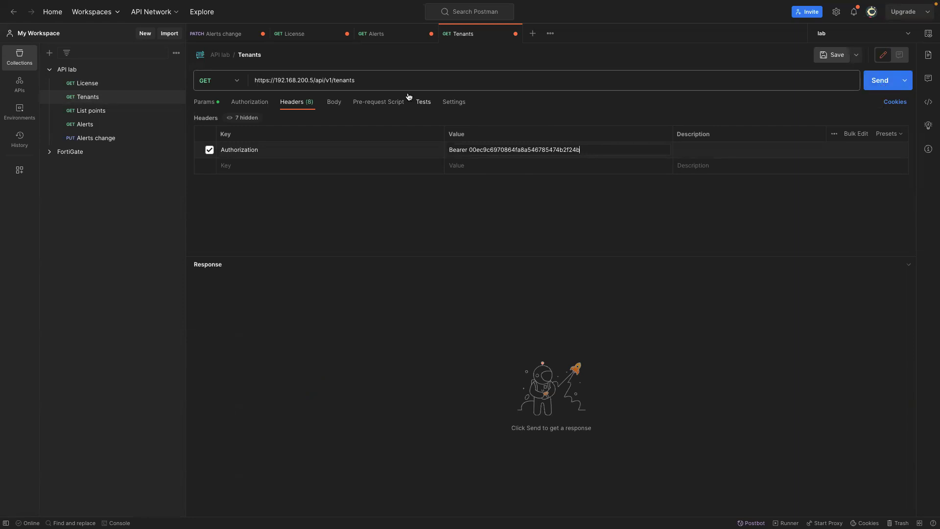
{"action": "left_click", "coordinate": [204, 102]}
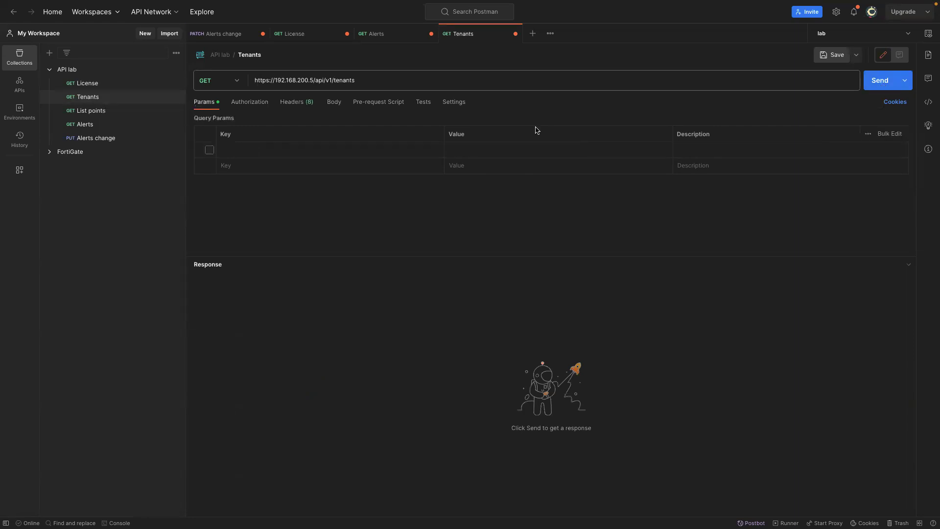
{"action": "left_click", "coordinate": [884, 80]}
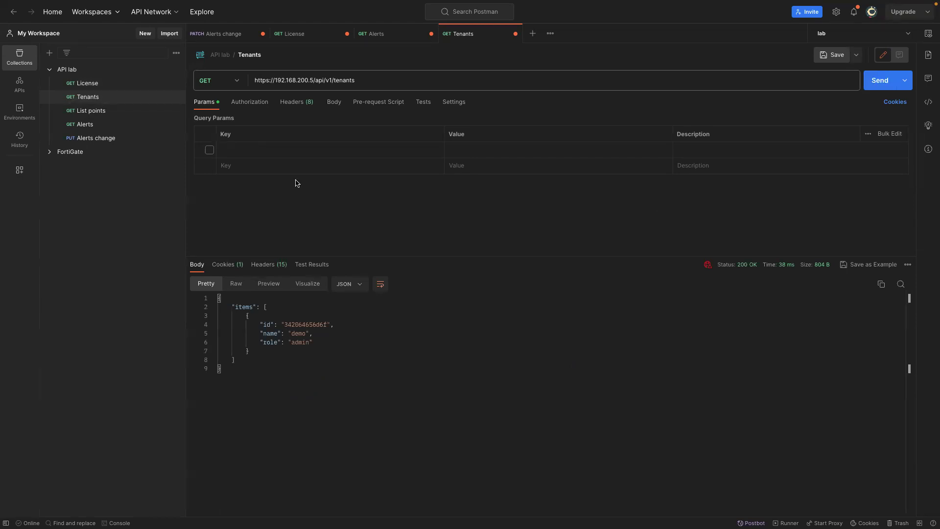
{"action": "left_click", "coordinate": [101, 111]}
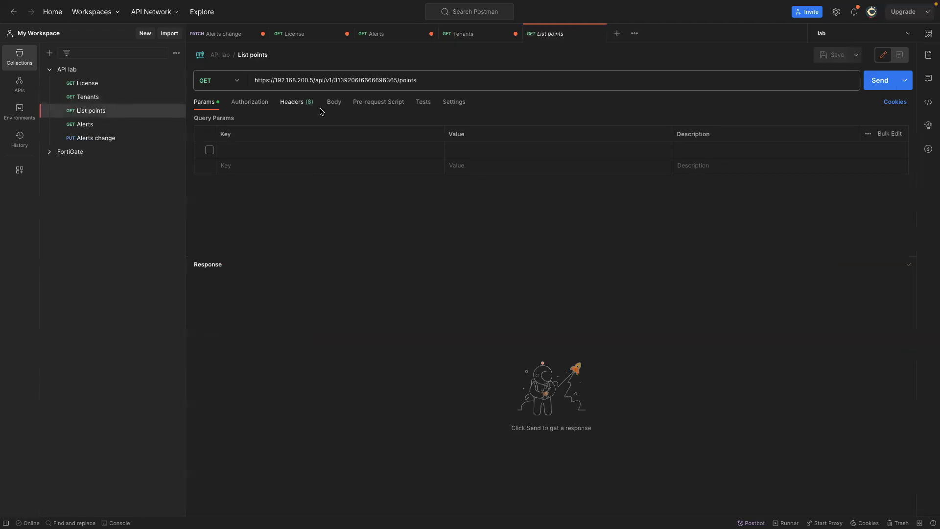
Paste the new token into the List points request's Authorization header.
{"action": "left_click", "coordinate": [296, 102]}
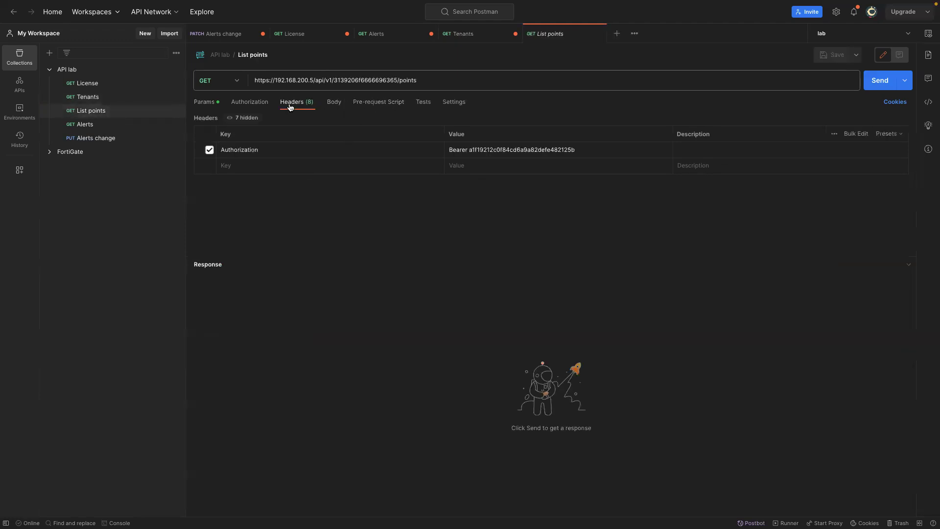
{"action": "left_click", "coordinate": [574, 149]}
{"action": "left_click_drag", "start_coordinate": [469, 150], "coordinate": [577, 151]}
{"action": "key", "text": "ctrl+v"}
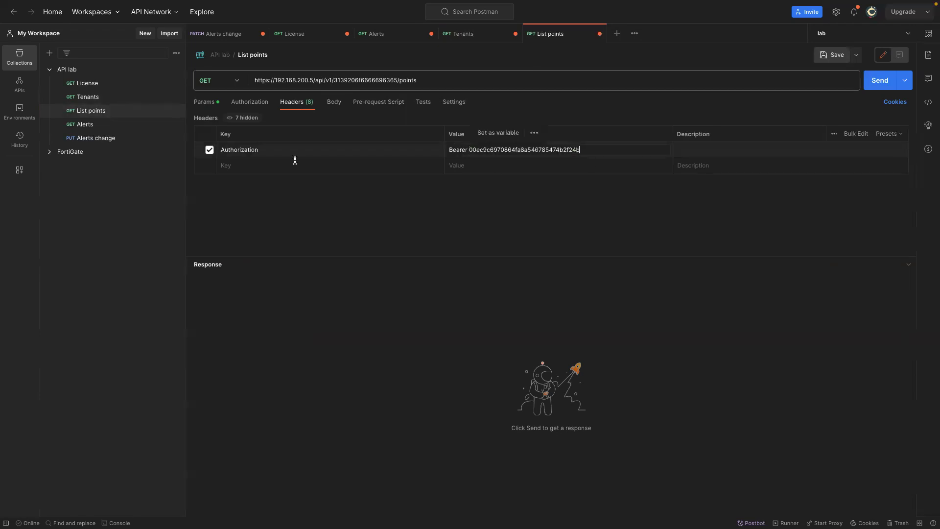
Replace the tenant id in the List points URL with the demo tenant's id.
{"action": "left_click", "coordinate": [82, 97]}
{"action": "mouse_move", "coordinate": [326, 324]}
{"action": "left_mouse_down"}
{"action": "mouse_move", "coordinate": [283, 326]}
{"action": "mouse_move", "coordinate": [335, 324]}
{"action": "mouse_move", "coordinate": [326, 324]}
{"action": "left_mouse_up"}
{"action": "key", "text": "ctrl+c"}
{"action": "left_click", "coordinate": [302, 341]}
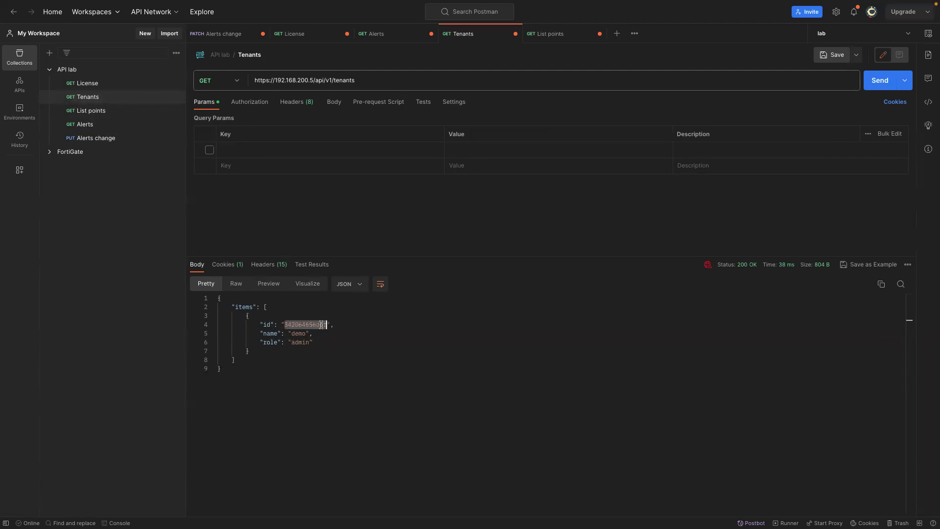
{"action": "left_click", "coordinate": [90, 110]}
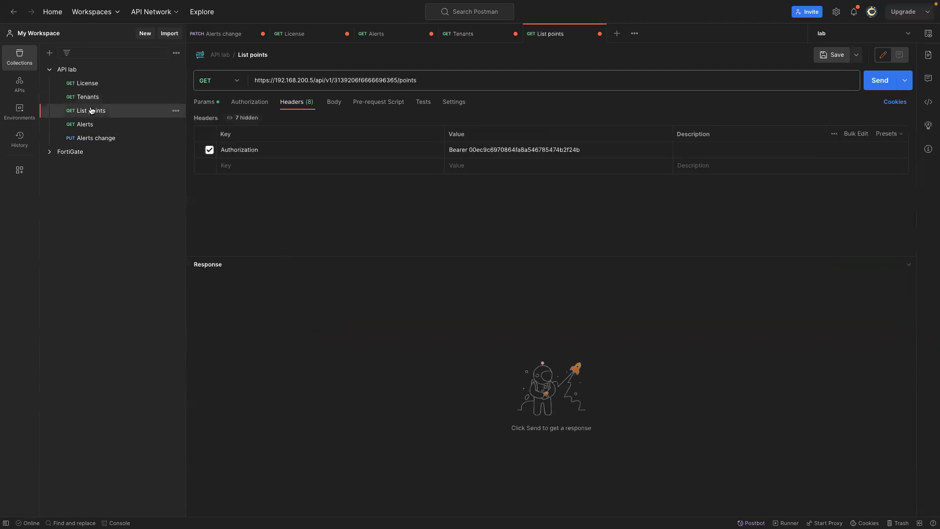
{"action": "left_click_drag", "start_coordinate": [395, 79], "coordinate": [335, 80]}
{"action": "key", "text": "ctrl+v"}
{"action": "left_click", "coordinate": [465, 214]}
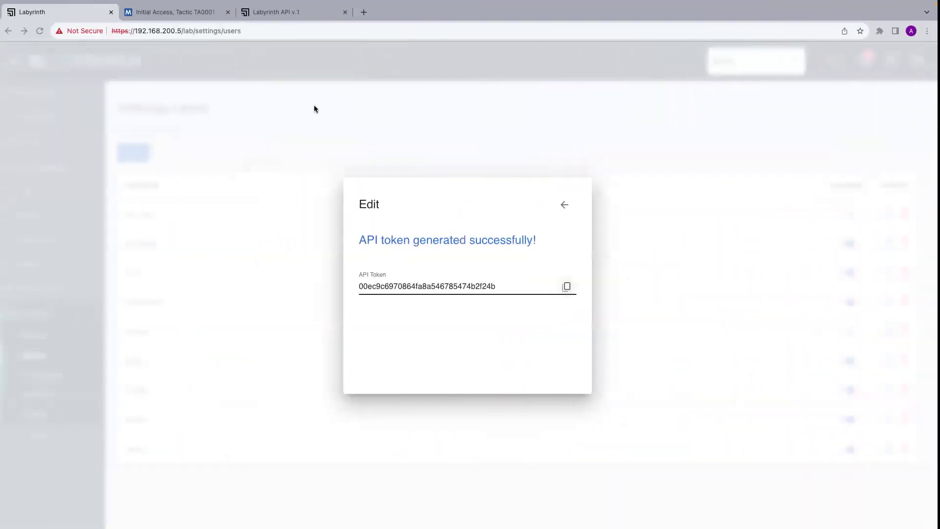
Scroll the Labyrinth API docs to the POINTS section.
{"action": "left_click", "coordinate": [268, 12]}
{"action": "scroll", "coordinate": [436, 385], "scroll_direction": "down", "scroll_amount": 5}
{"action": "scroll", "coordinate": [436, 385], "scroll_direction": "down", "scroll_amount": 5}
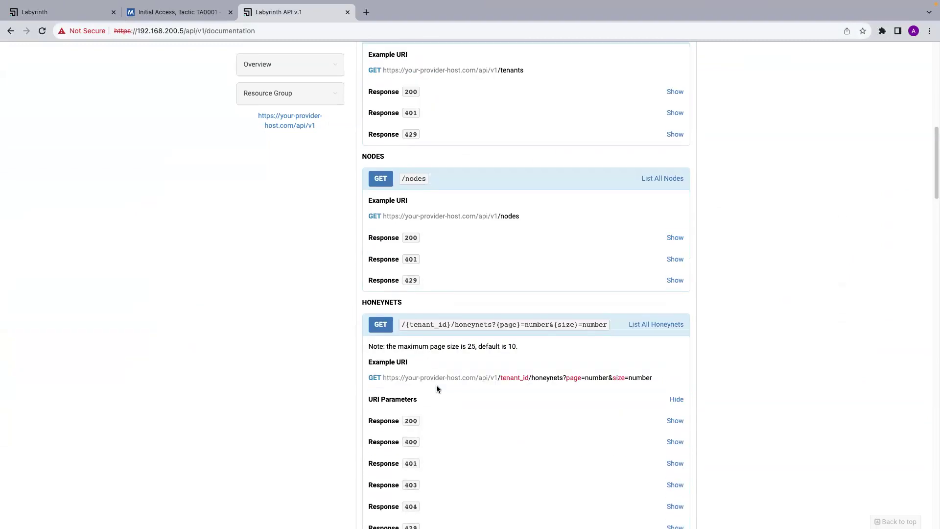
{"action": "scroll", "coordinate": [436, 388], "scroll_direction": "down", "scroll_amount": 4}
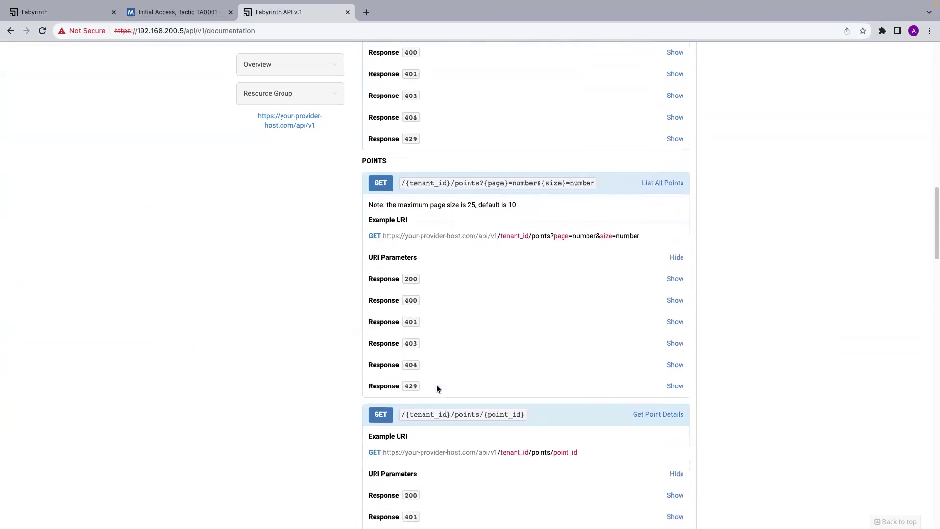
{"action": "key", "text": "ctrl+Right"}
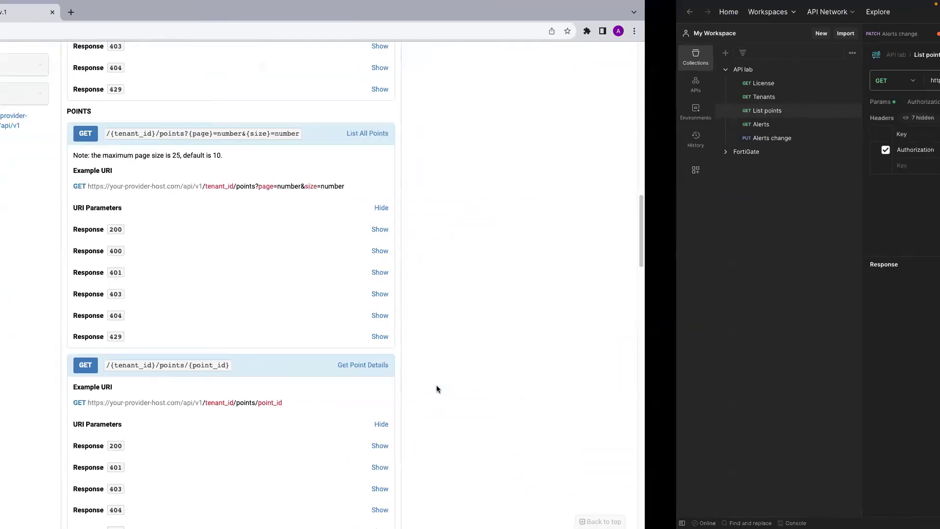
{"action": "key", "text": "ctrl+Left"}
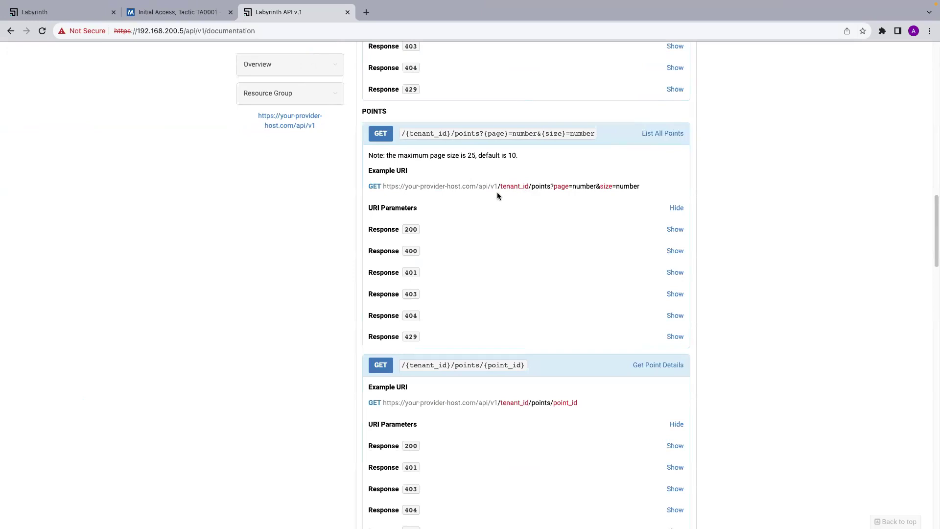
{"action": "scroll", "coordinate": [509, 191], "scroll_direction": "up", "scroll_amount": 1}
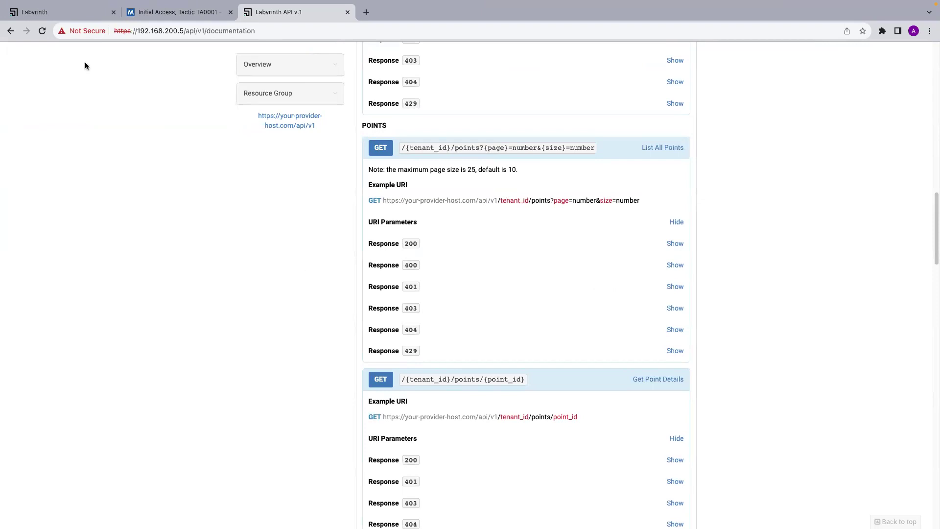
Close Labyrinth's token dialog and open the Points list, showing five demo_hn points.
{"action": "left_click", "coordinate": [39, 12]}
{"action": "left_click", "coordinate": [207, 208]}
{"action": "left_click", "coordinate": [41, 142]}
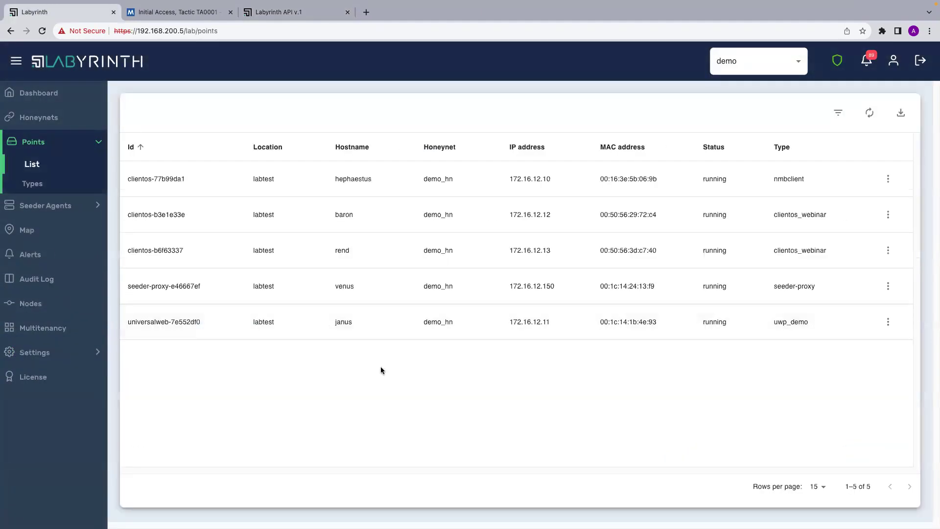
Send List points and review the 200 OK response of five running demo_hn points.
{"action": "key", "text": "ctrl+Right"}
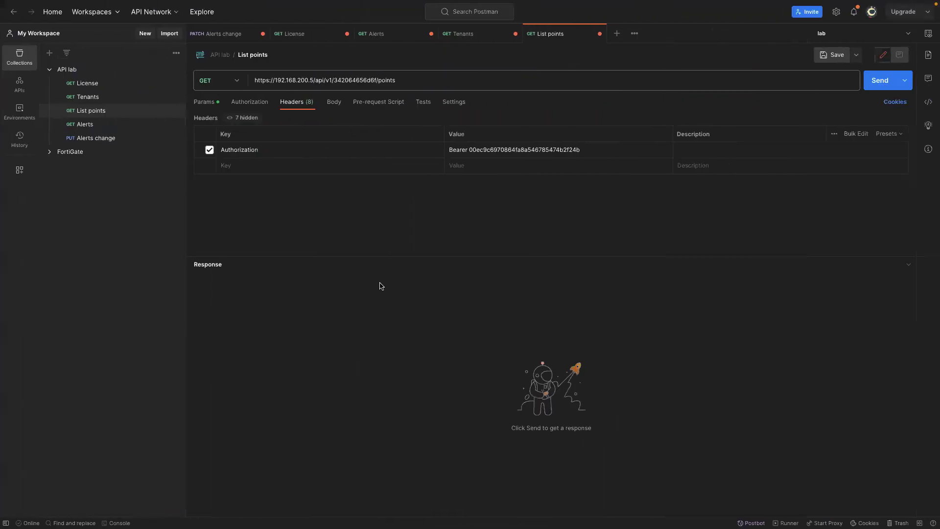
{"action": "left_click", "coordinate": [884, 80]}
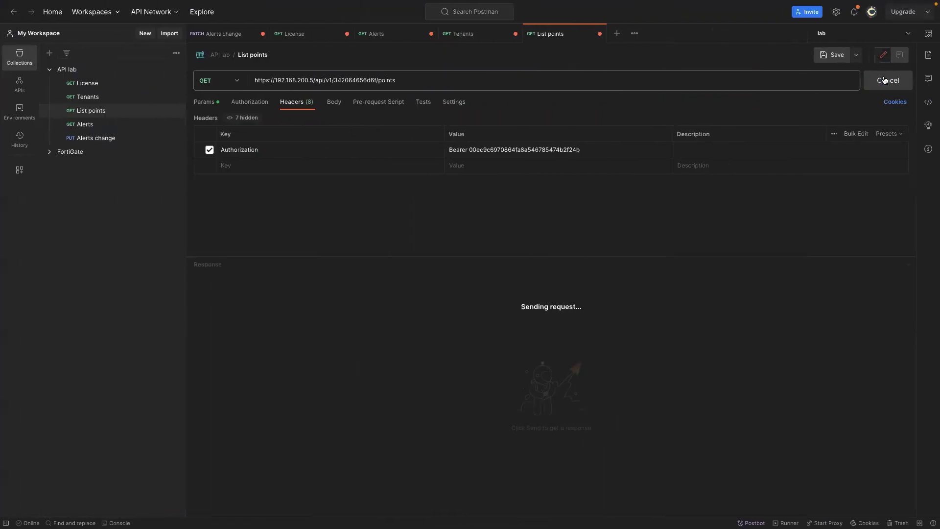
{"action": "scroll", "coordinate": [399, 424], "scroll_direction": "down", "scroll_amount": 1}
{"action": "scroll", "coordinate": [399, 424], "scroll_direction": "down", "scroll_amount": 6}
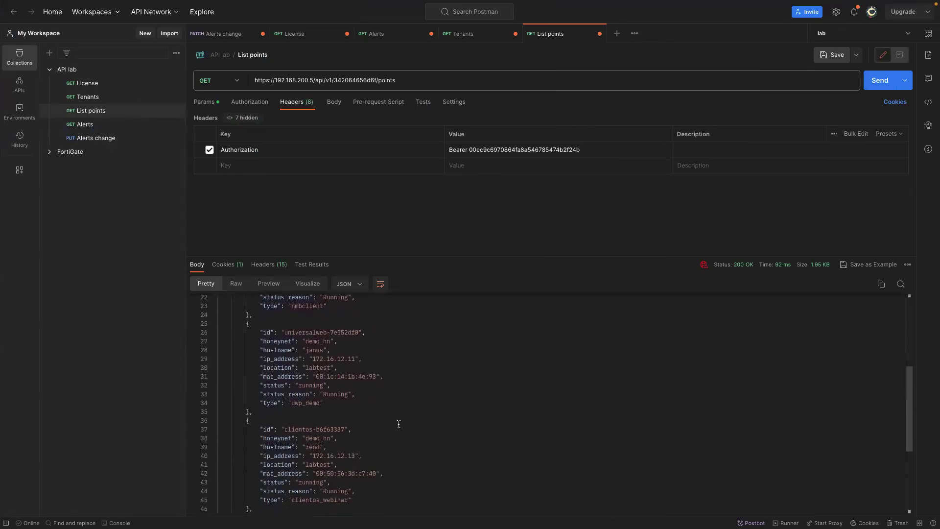
{"action": "scroll", "coordinate": [399, 424], "scroll_direction": "down", "scroll_amount": 6}
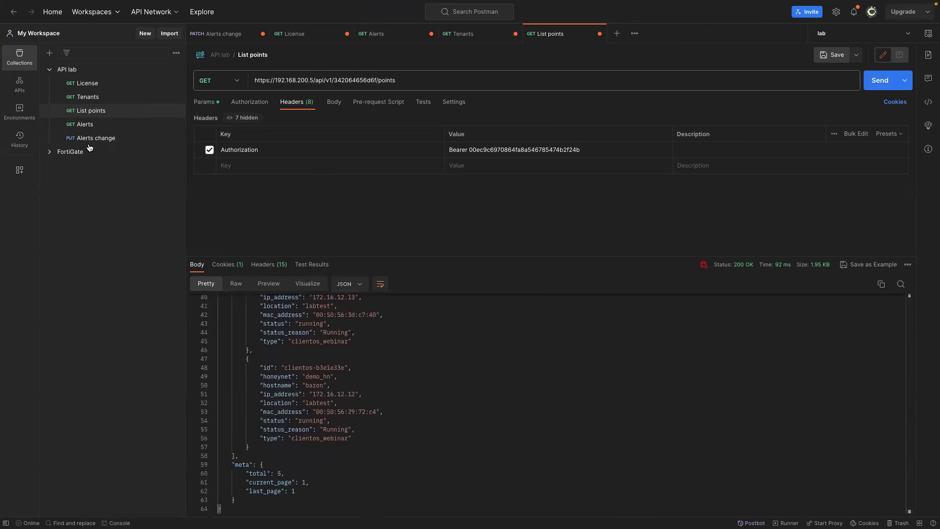
Select the new user's token in the List points Authorization header.
{"action": "left_click", "coordinate": [85, 125]}
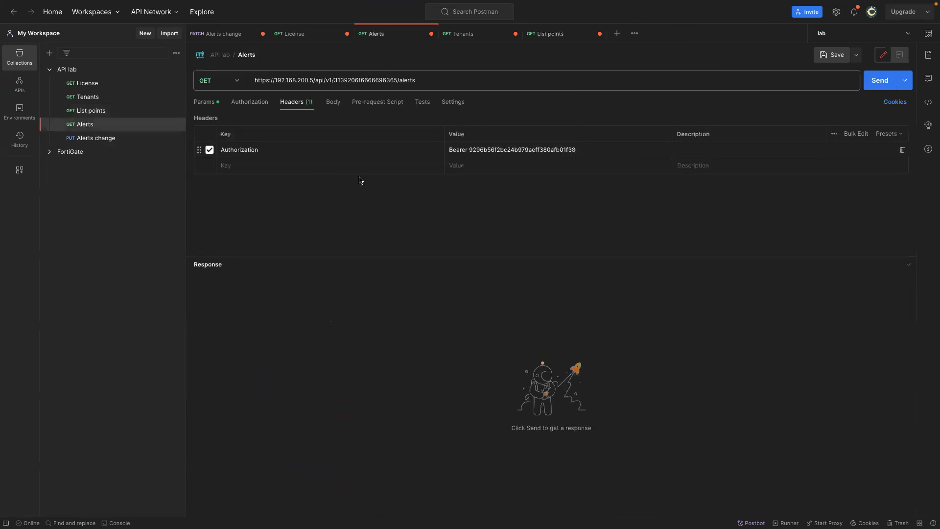
{"action": "left_click", "coordinate": [101, 117]}
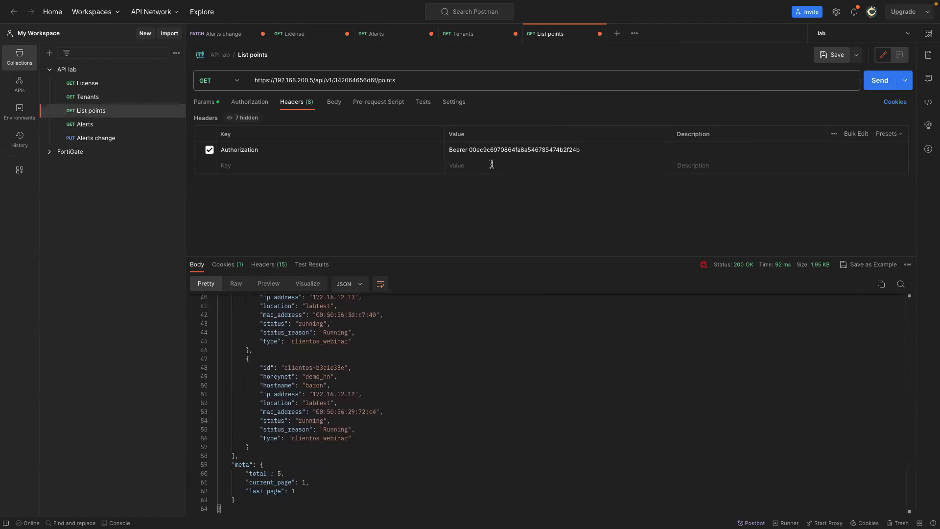
{"action": "left_click_drag", "start_coordinate": [470, 149], "coordinate": [576, 149]}
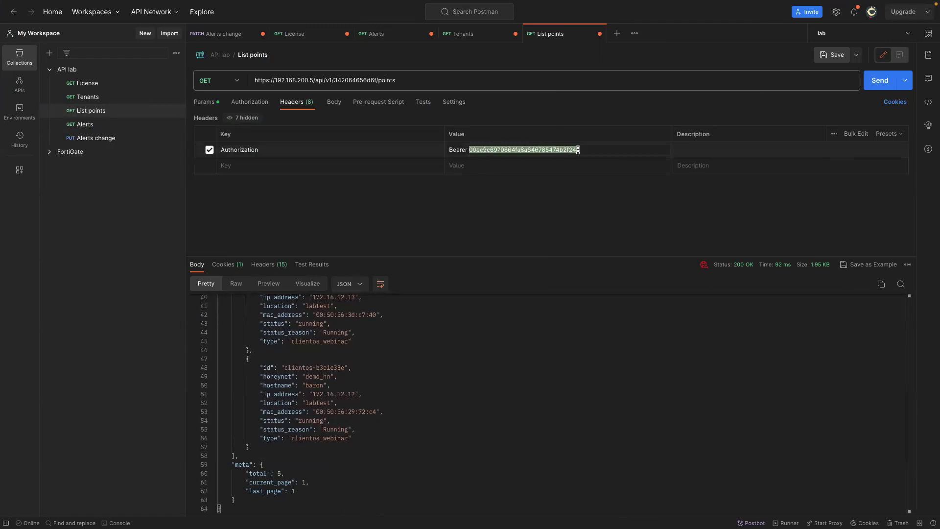
Paste the new token over the old one in the Alerts request header.
{"action": "left_click", "coordinate": [125, 124]}
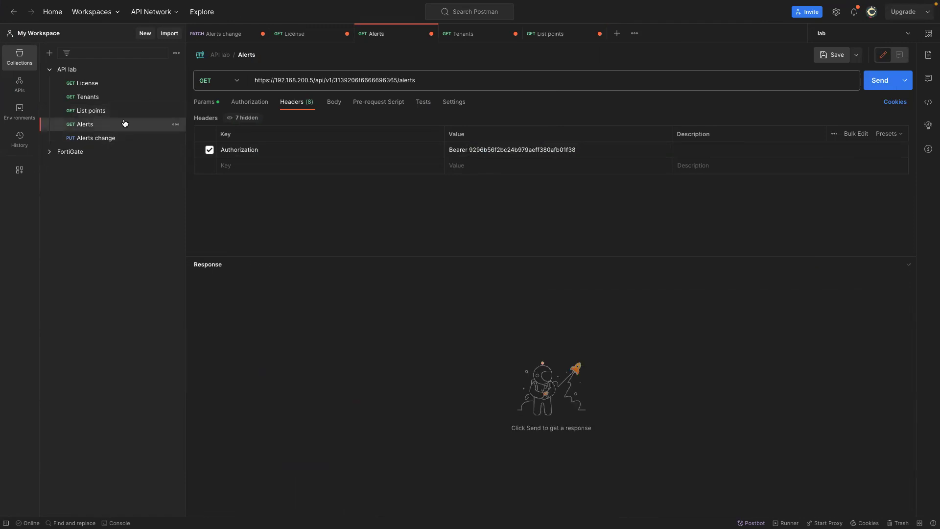
{"action": "left_click_drag", "start_coordinate": [469, 149], "coordinate": [593, 152]}
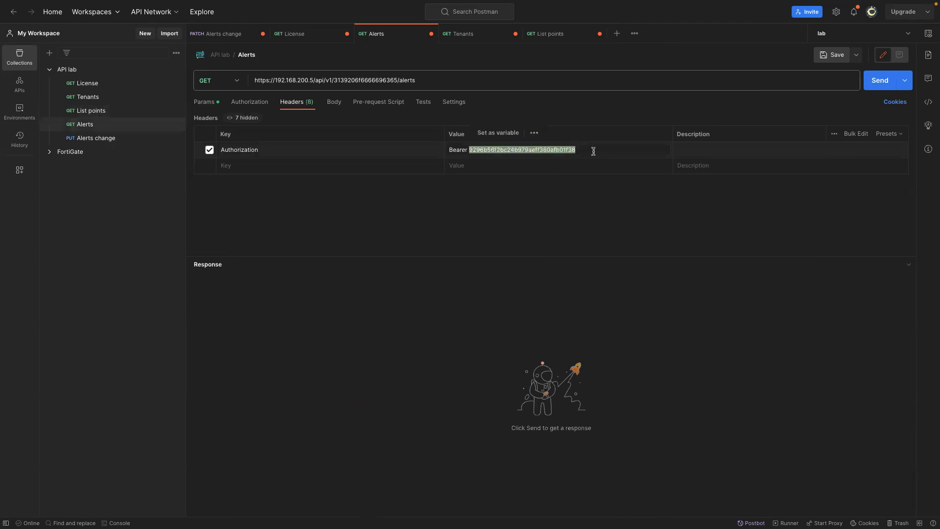
{"action": "key", "text": "ctrl+v"}
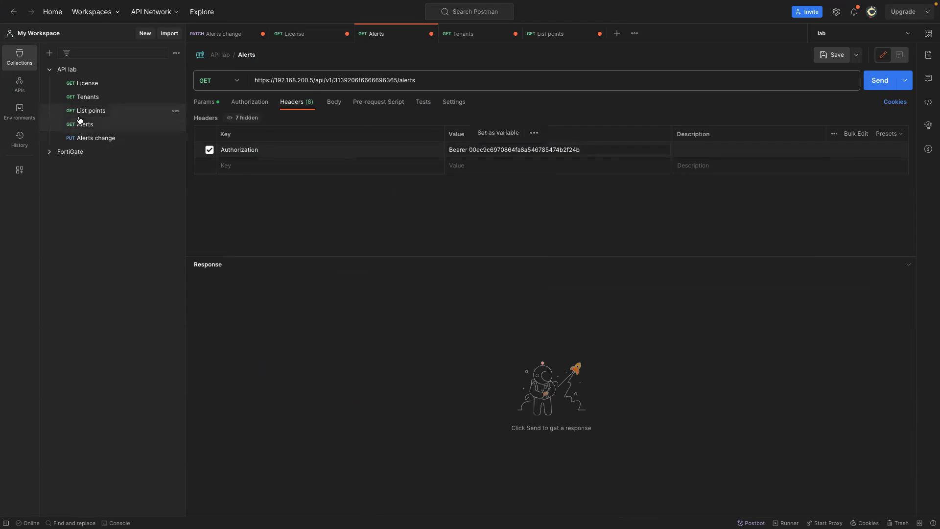
Change the List points URL to end in /alerts and send it, returning open alerts.
{"action": "left_click", "coordinate": [77, 111]}
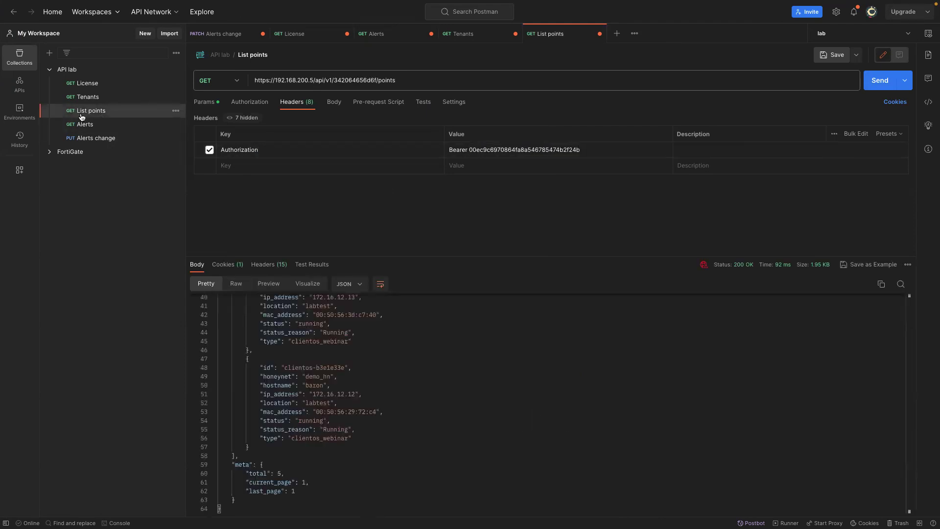
{"action": "left_click", "coordinate": [88, 126]}
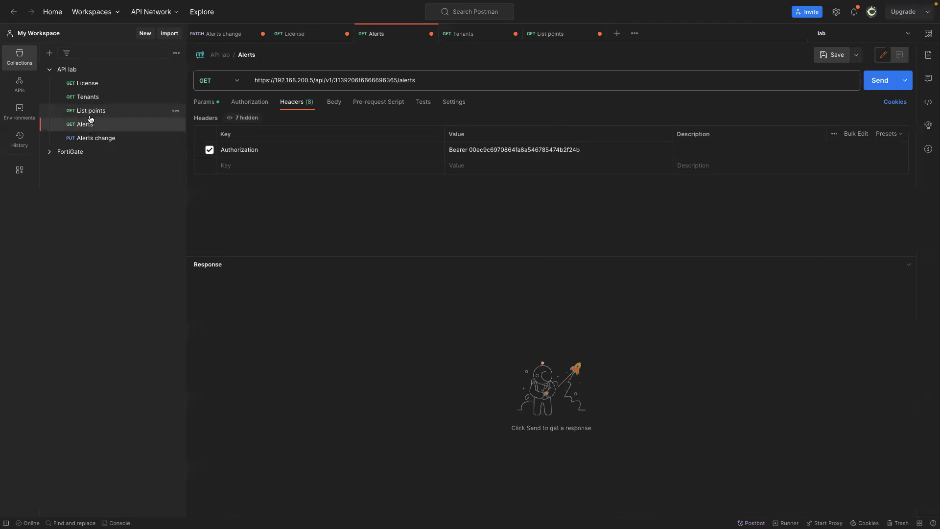
{"action": "left_click", "coordinate": [90, 112]}
{"action": "left_click_drag", "start_coordinate": [395, 80], "coordinate": [378, 79]}
{"action": "type", "text": "api/v1/342064656d6f/alerts"}
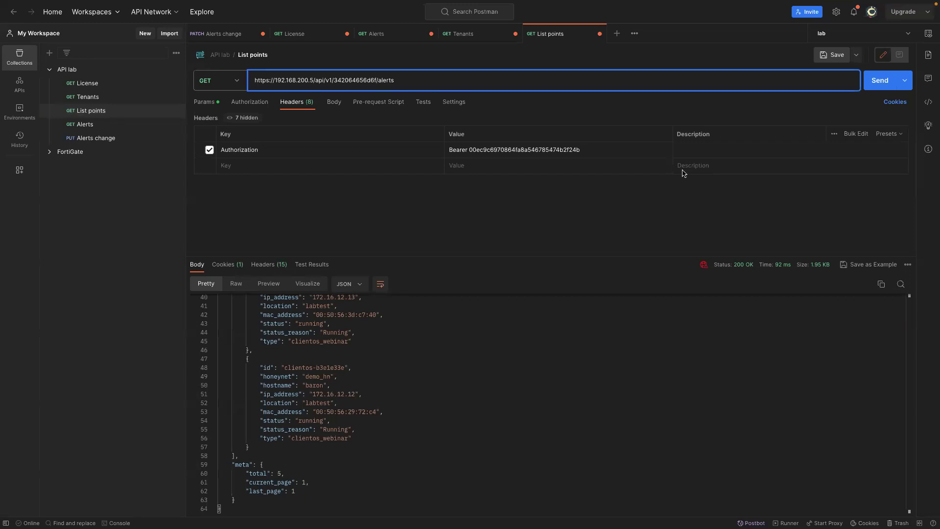
{"action": "left_click", "coordinate": [874, 84]}
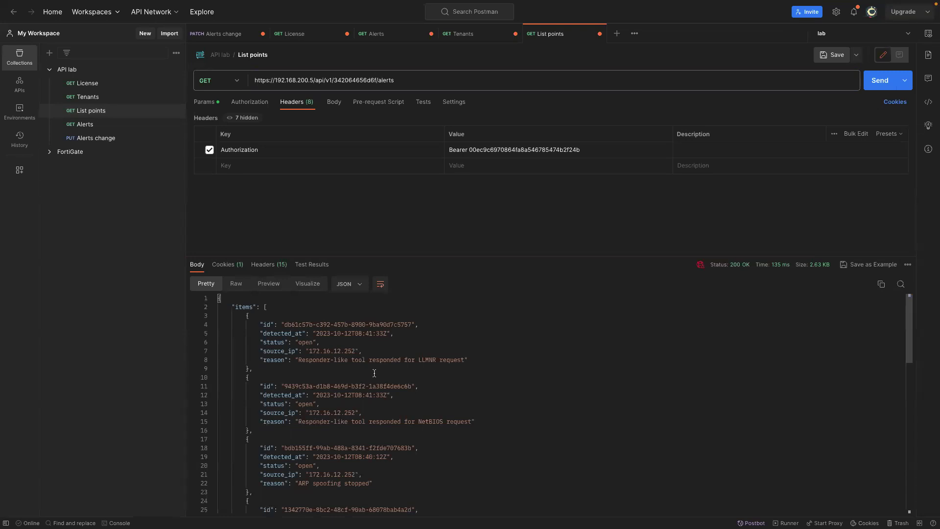
Copy the first alert's id and compare it with the Alerts change PATCH URL.
{"action": "left_click_drag", "start_coordinate": [411, 325], "coordinate": [285, 325]}
{"action": "key", "text": "ctrl+c"}
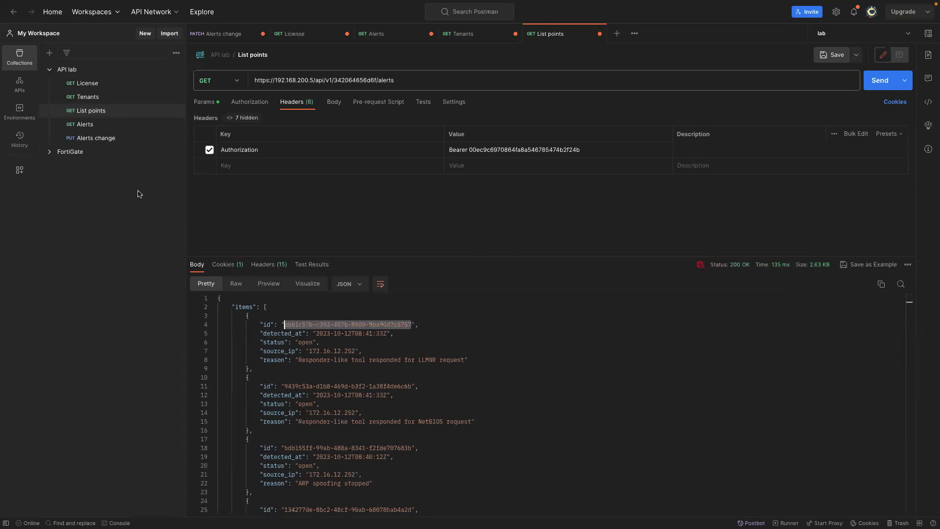
{"action": "left_click", "coordinate": [104, 138]}
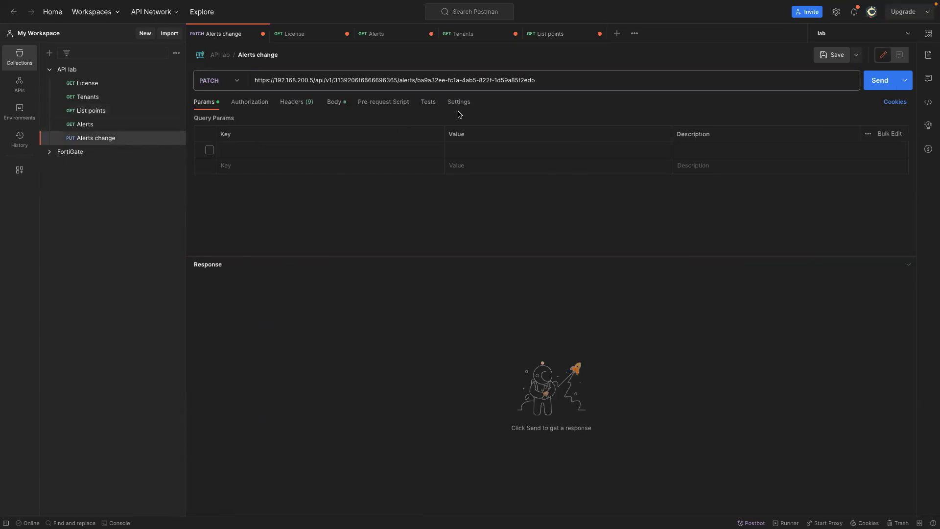
{"action": "left_click_drag", "start_coordinate": [535, 80], "coordinate": [416, 81]}
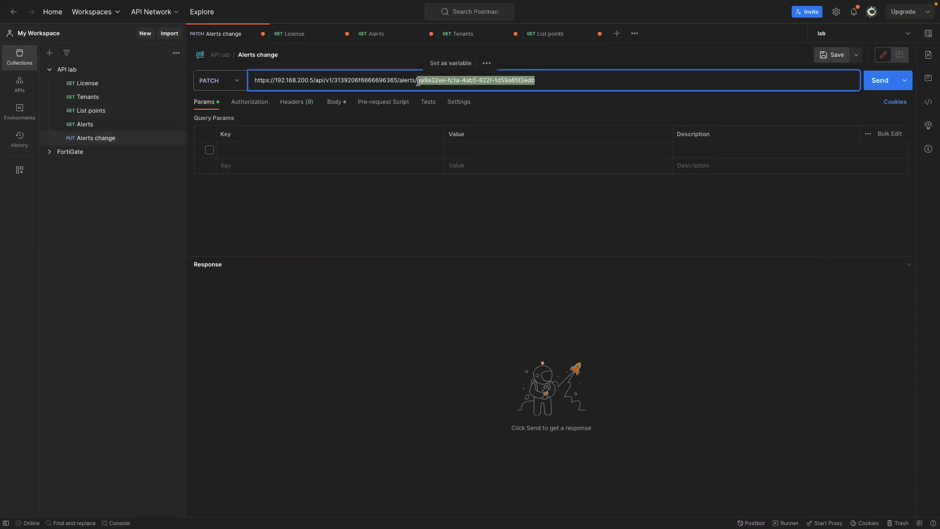
{"action": "left_click", "coordinate": [100, 112]}
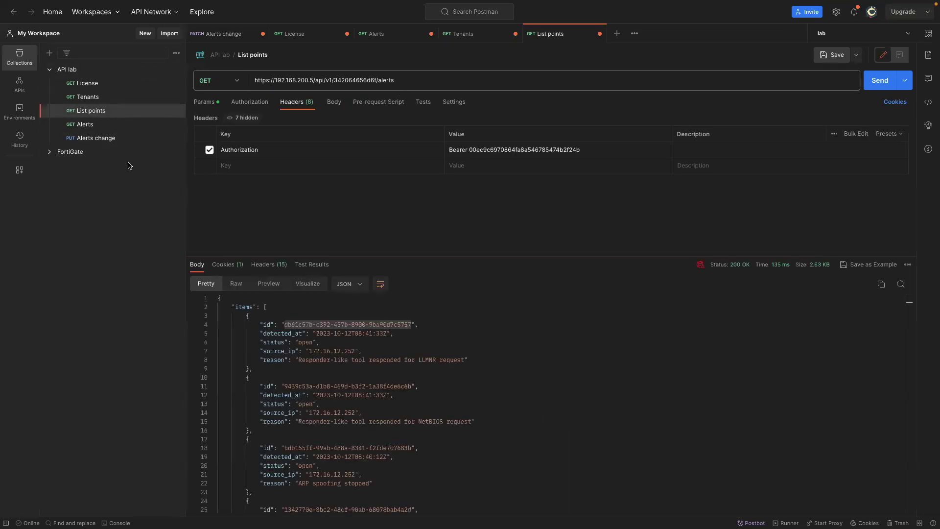
{"action": "left_click", "coordinate": [108, 140]}
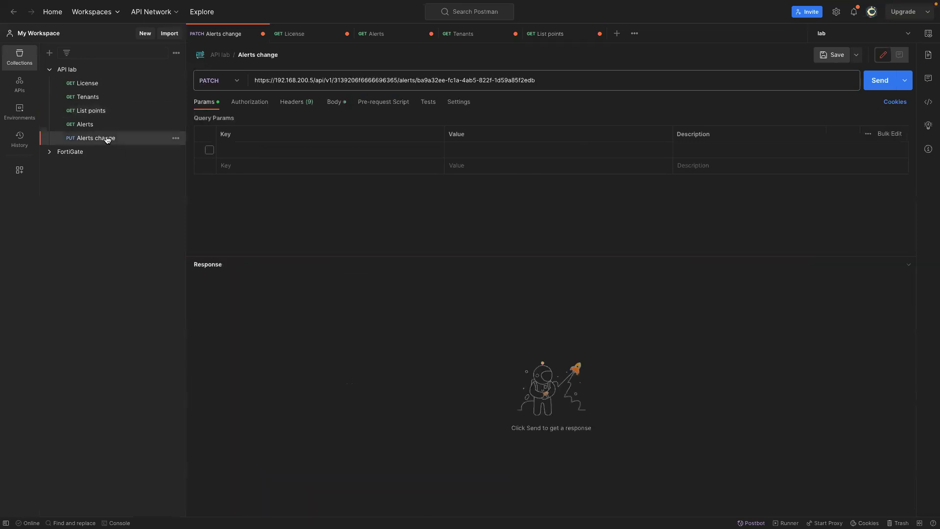
Append /db61c57b-c392-457b-8900-9ba90d7c5757 to the List points request URL.
{"action": "left_click", "coordinate": [93, 112]}
{"action": "left_click", "coordinate": [401, 81]}
{"action": "type", "text": "/"}
{"action": "key", "text": "ctrl+v"}
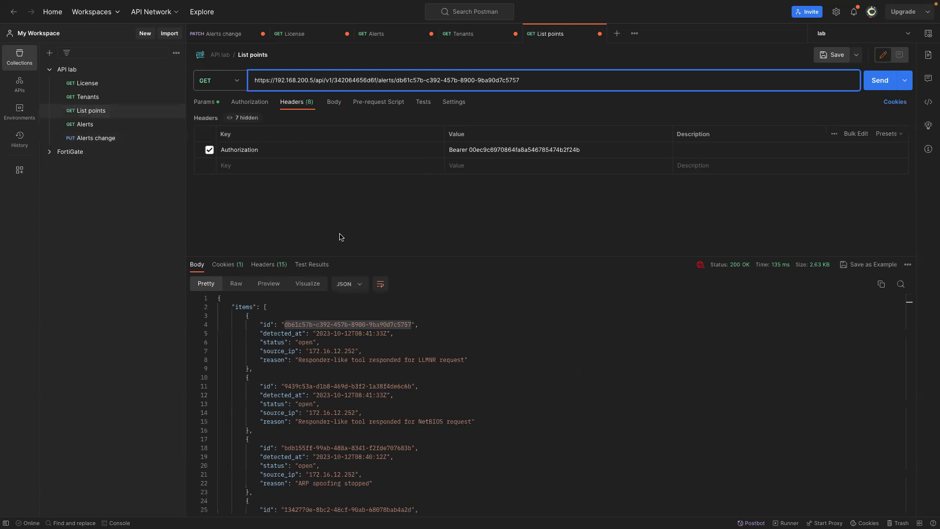
{"action": "left_click", "coordinate": [224, 81]}
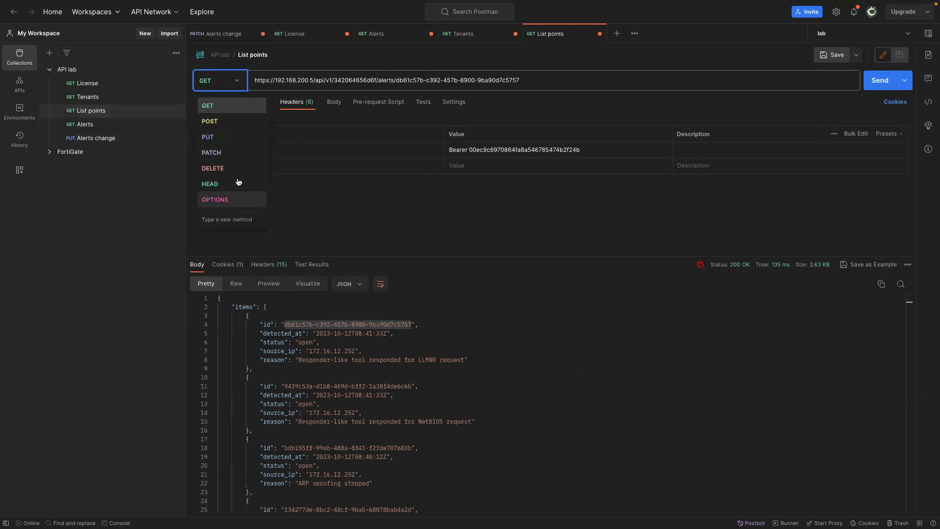
Set the List points method to PATCH and copy the JSON body from the Alerts change request.
{"action": "left_click", "coordinate": [231, 149]}
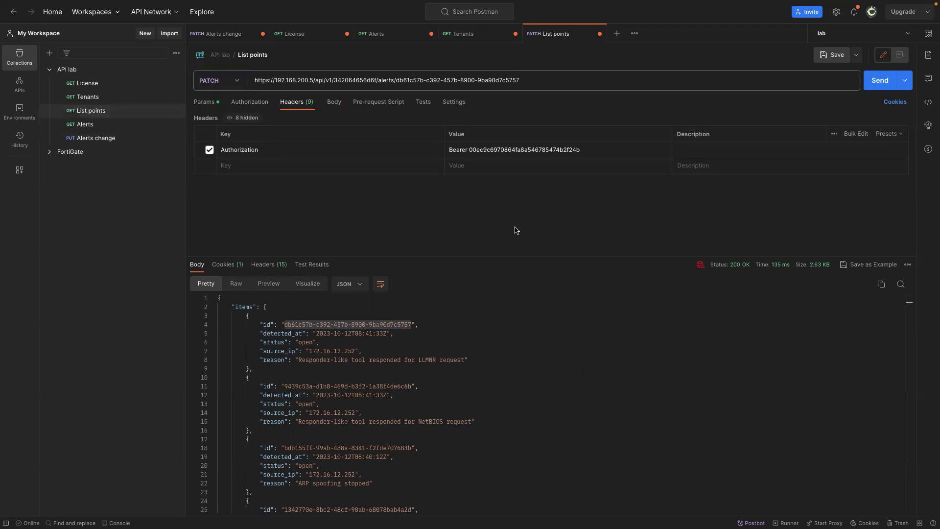
{"action": "left_click", "coordinate": [212, 104]}
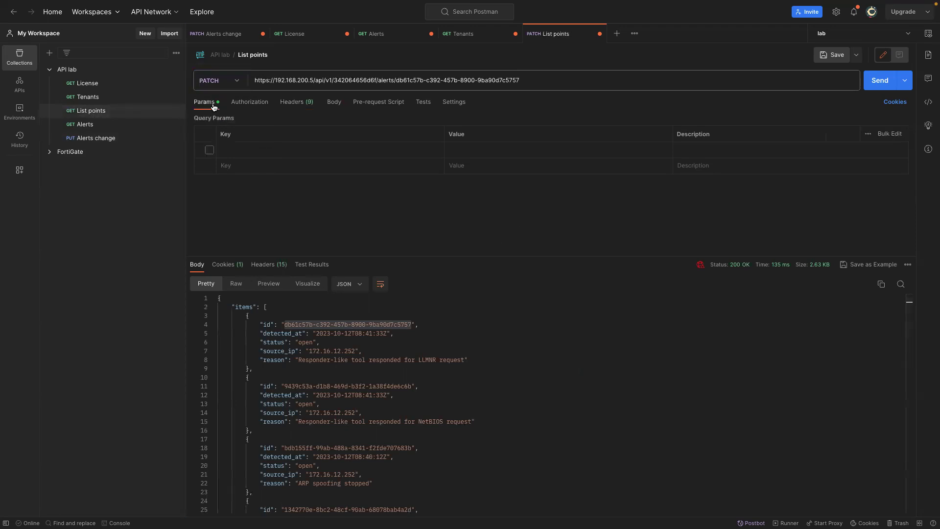
{"action": "left_click", "coordinate": [116, 142]}
{"action": "left_click", "coordinate": [252, 109]}
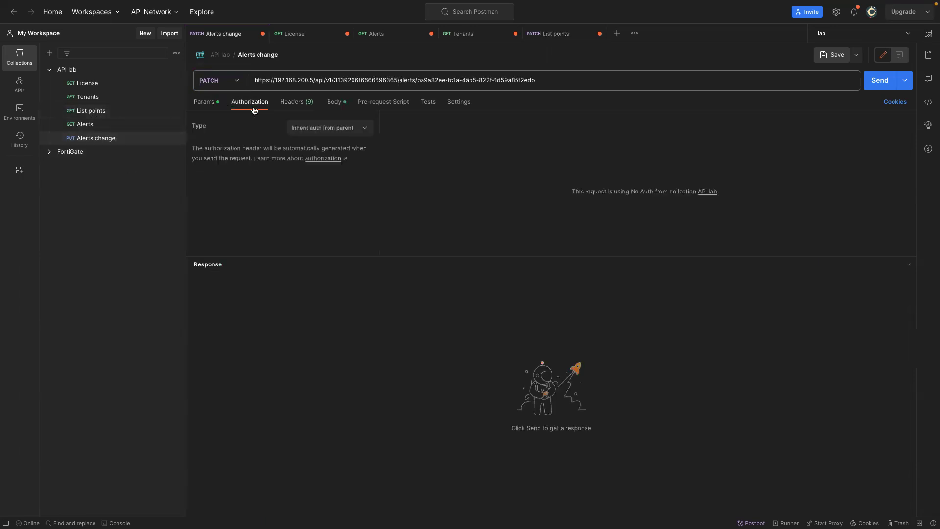
{"action": "left_click", "coordinate": [334, 102]}
{"action": "left_click_drag", "start_coordinate": [296, 166], "coordinate": [191, 139]}
{"action": "key", "text": "ctrl+c"}
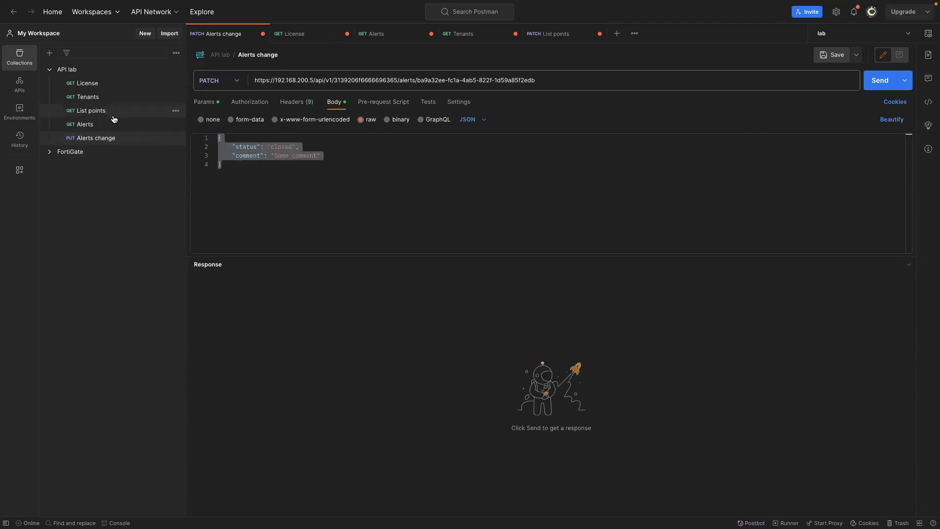
Paste the status/comment JSON into the List points body as raw JSON.
{"action": "left_click", "coordinate": [547, 35]}
{"action": "left_click", "coordinate": [334, 103]}
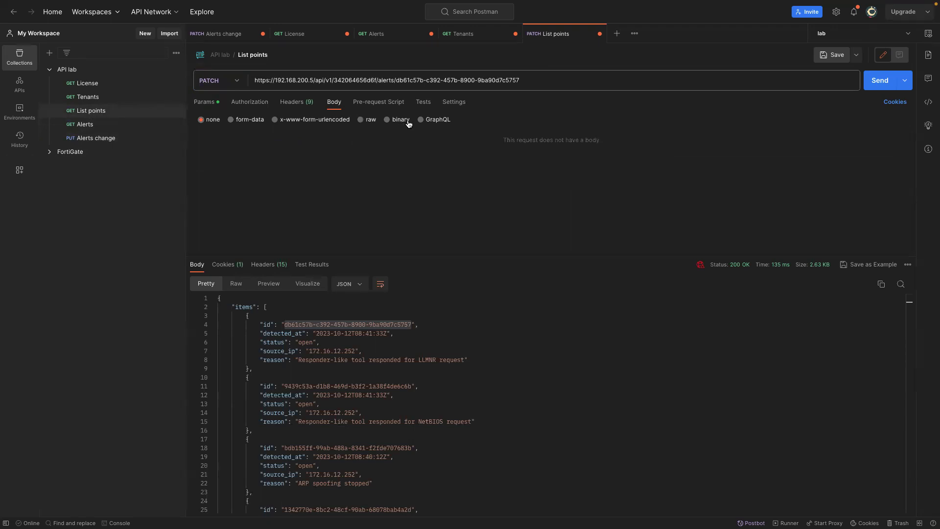
{"action": "left_click", "coordinate": [231, 120]}
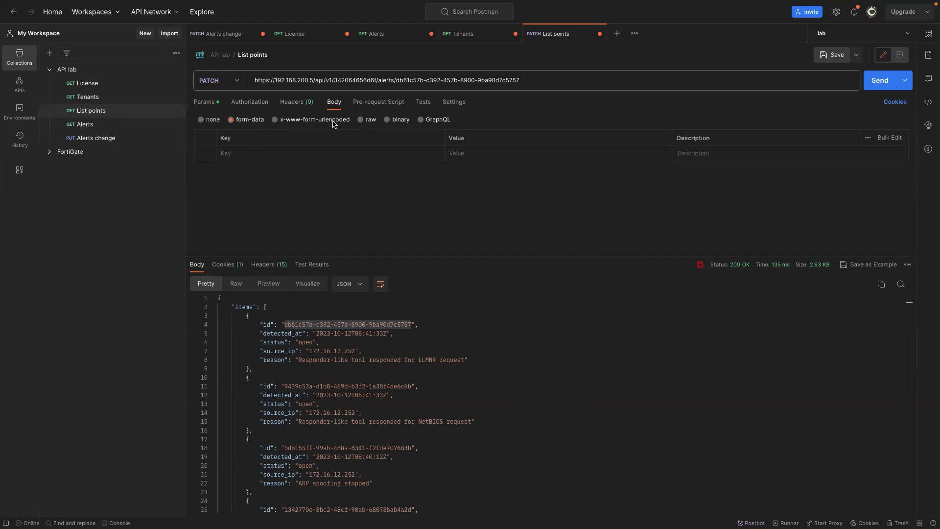
{"action": "left_click", "coordinate": [94, 140]}
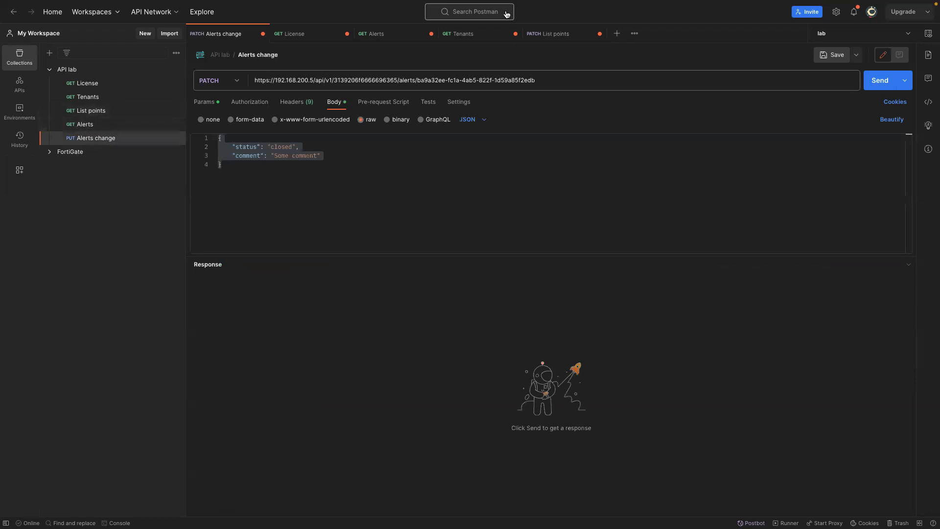
{"action": "left_click", "coordinate": [549, 34]}
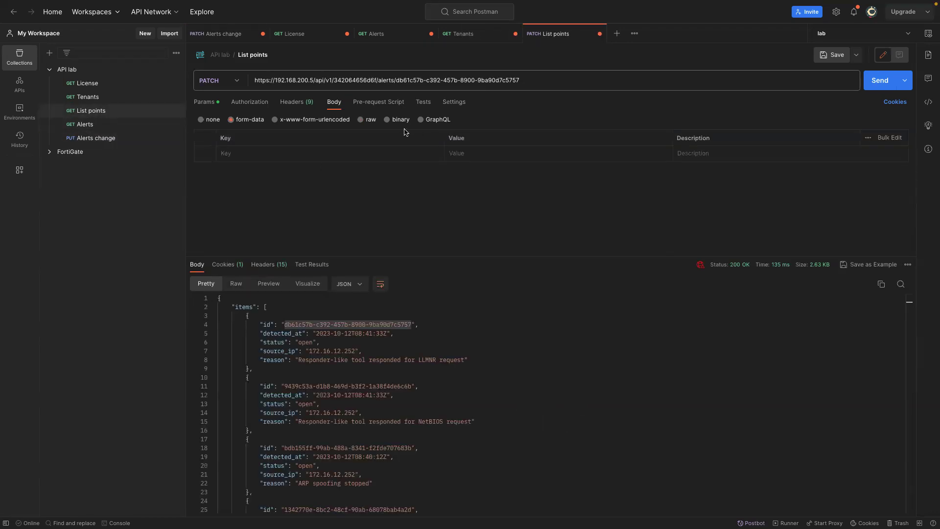
{"action": "left_click", "coordinate": [360, 119]}
{"action": "left_click", "coordinate": [323, 148]}
{"action": "key", "text": "ctrl+v"}
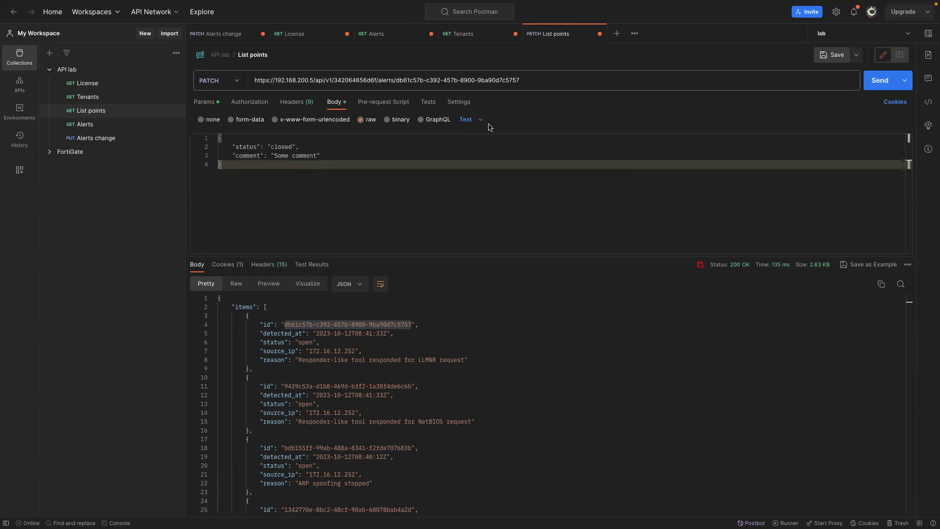
{"action": "left_click", "coordinate": [476, 121]}
{"action": "left_click", "coordinate": [481, 169]}
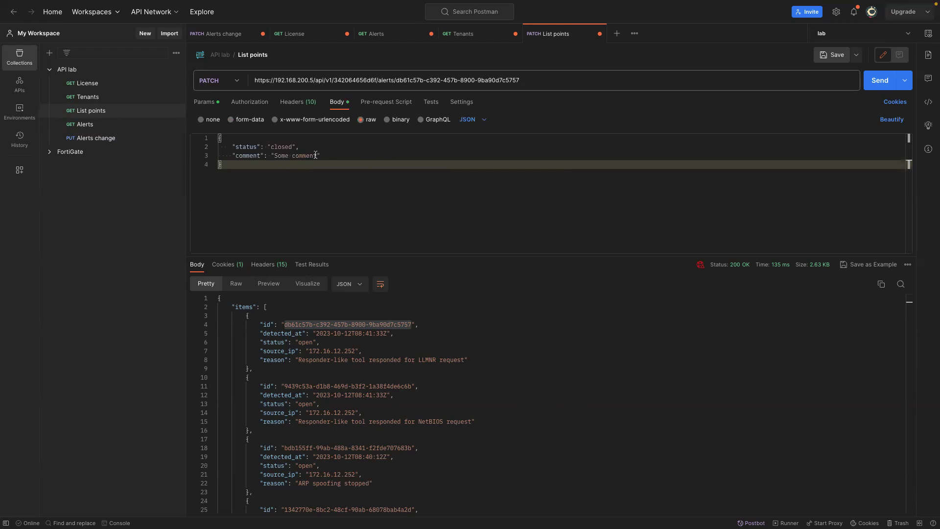
Change the comment to 'Say hello from Labyrinth webinar' and send the PATCH request.
{"action": "left_click_drag", "start_coordinate": [318, 155], "coordinate": [273, 155]}
{"action": "type", "text": "Say hello "}
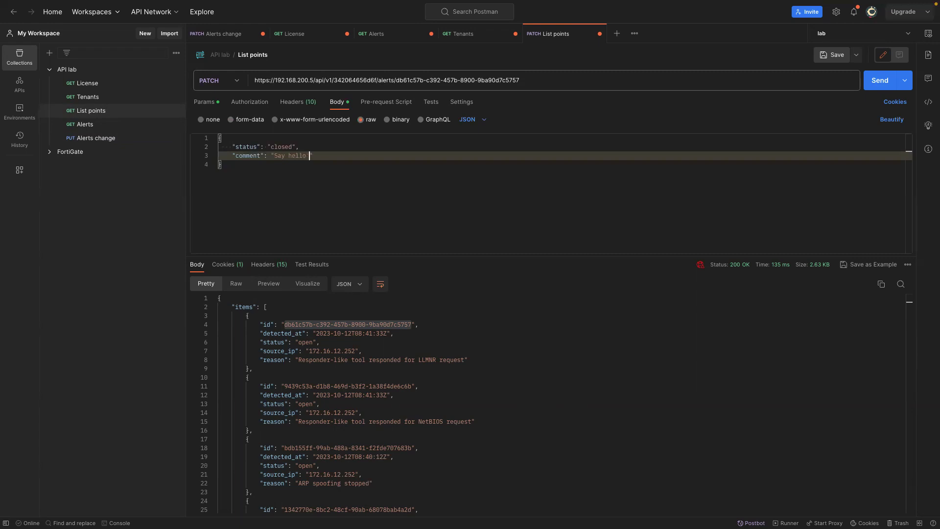
{"action": "type", "text": "from Labyrinth webinar"}
{"action": "left_click", "coordinate": [880, 83]}
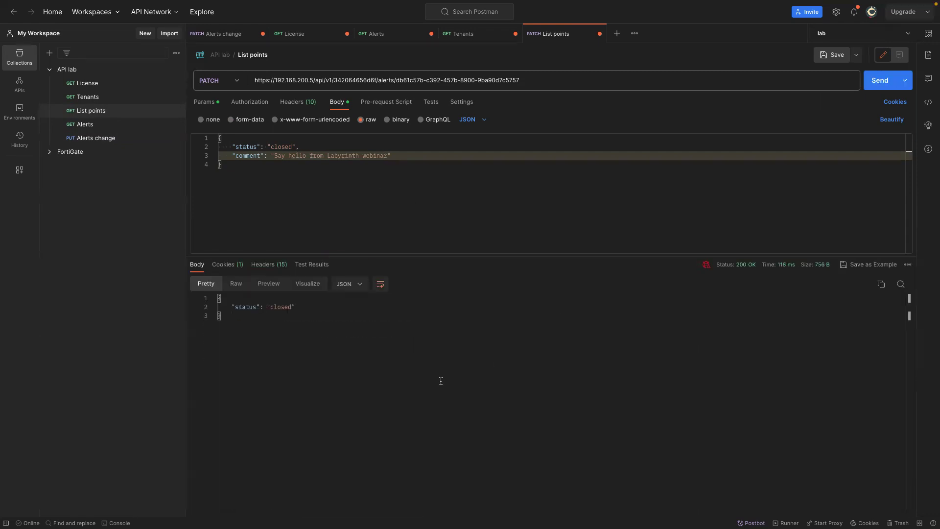
{"action": "key", "text": "ctrl+Left"}
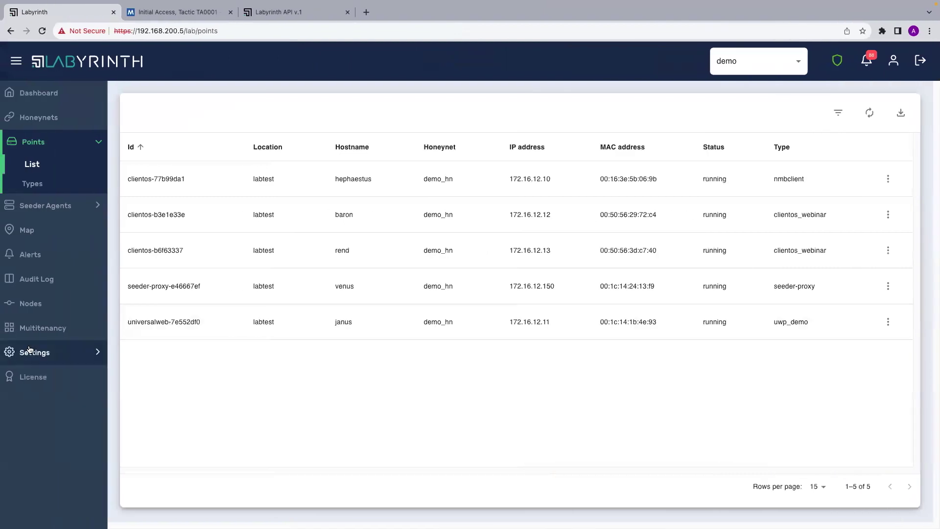
Open Labyrinth Alerts and expand the closed LLMNR alert to read its 'Say hello from Labyrinth webinar' comment.
{"action": "left_click", "coordinate": [46, 259]}
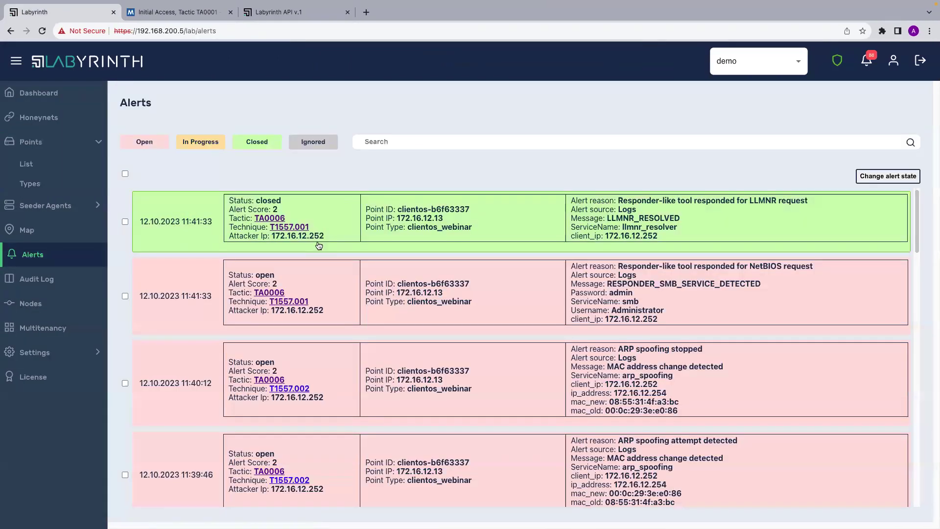
{"action": "left_click", "coordinate": [318, 246]}
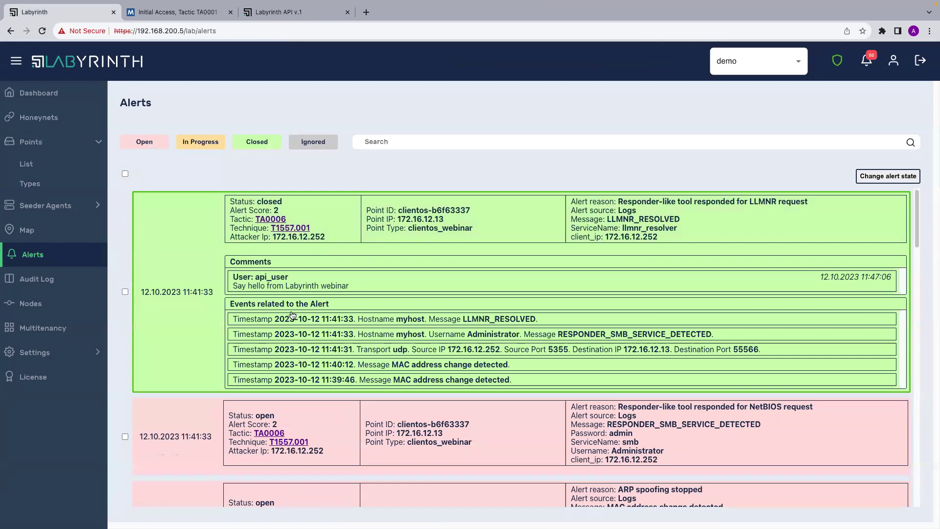
{"action": "scroll", "coordinate": [181, 296], "scroll_direction": "down", "scroll_amount": 2}
{"action": "scroll", "coordinate": [182, 296], "scroll_direction": "up", "scroll_amount": 2}
{"action": "left_click", "coordinate": [257, 142]}
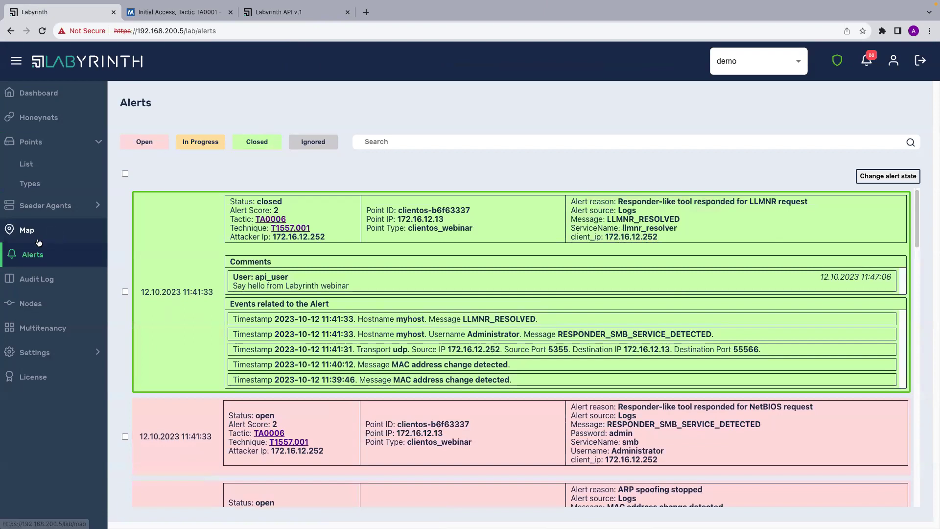
Review the Audit Log, then return to the Alerts page.
{"action": "left_click", "coordinate": [44, 279]}
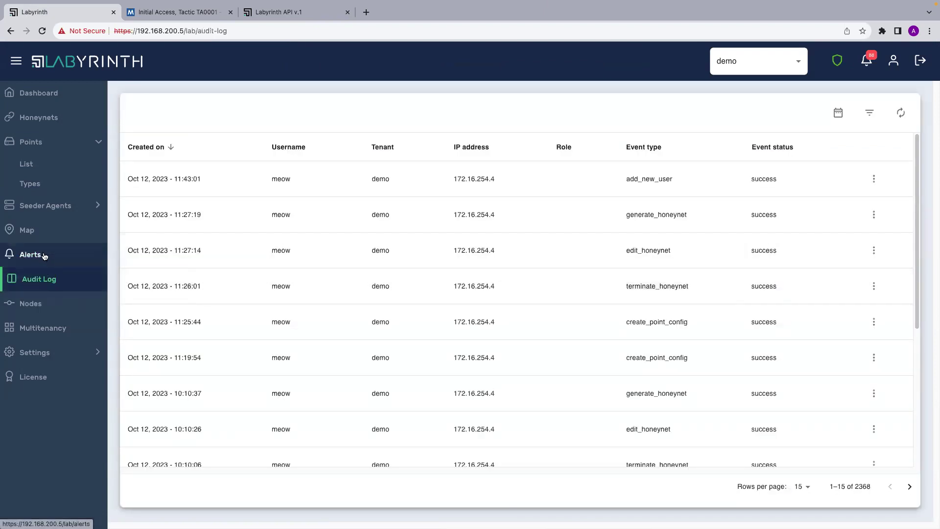
{"action": "scroll", "coordinate": [246, 413], "scroll_direction": "down", "scroll_amount": 1}
{"action": "scroll", "coordinate": [245, 413], "scroll_direction": "up", "scroll_amount": 1}
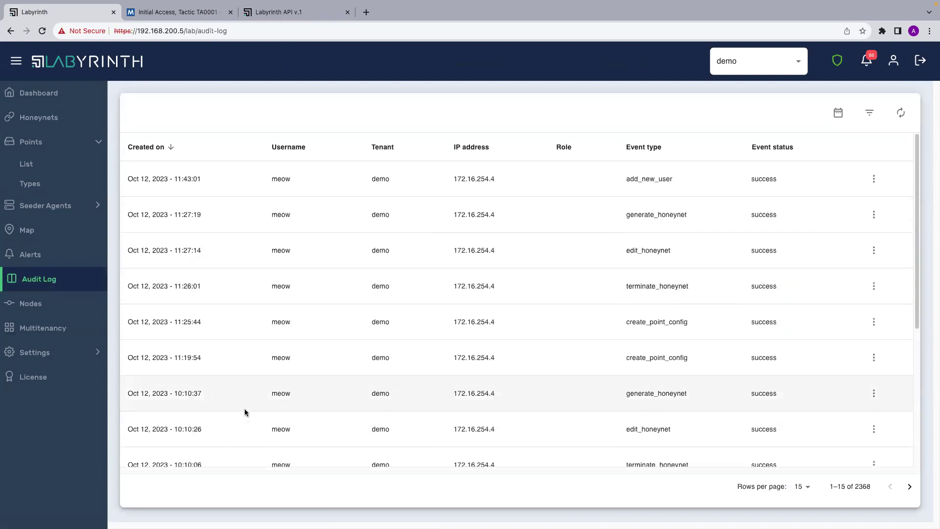
{"action": "left_click", "coordinate": [55, 252]}
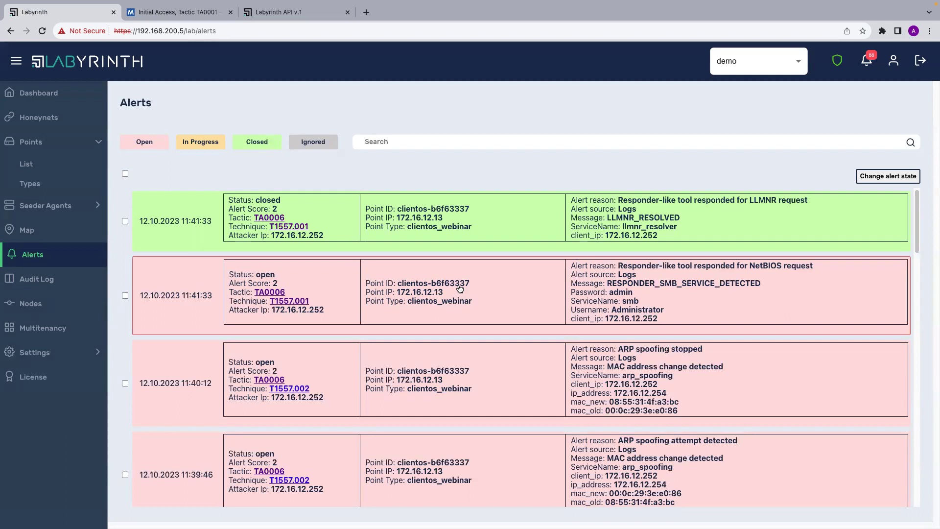
Open labyrinth.tech's Contact page in a new tab, then filter the Labyrinth alerts to Closed.
{"action": "left_click", "coordinate": [366, 12]}
{"action": "type", "text": "labyrinth.tech"}
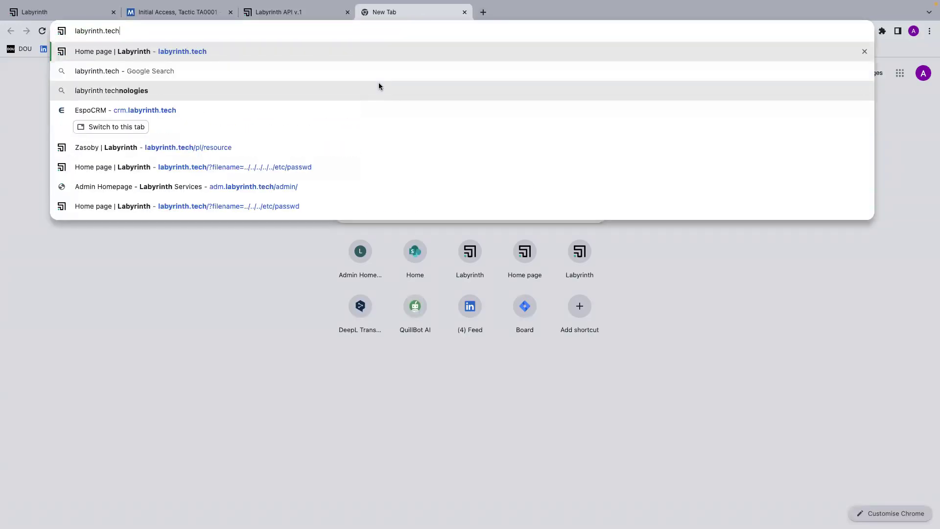
{"action": "key", "text": "Return"}
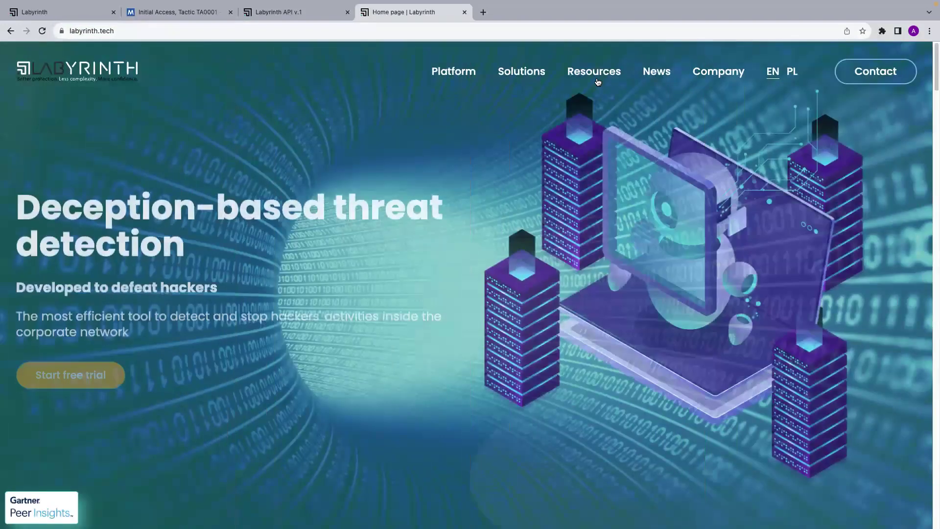
{"action": "left_click", "coordinate": [859, 74]}
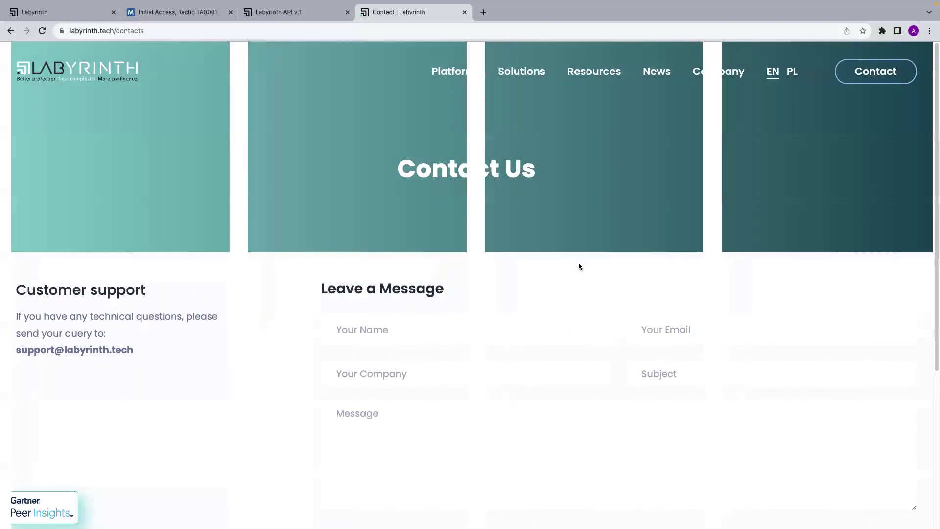
{"action": "scroll", "coordinate": [577, 264], "scroll_direction": "down", "scroll_amount": 2}
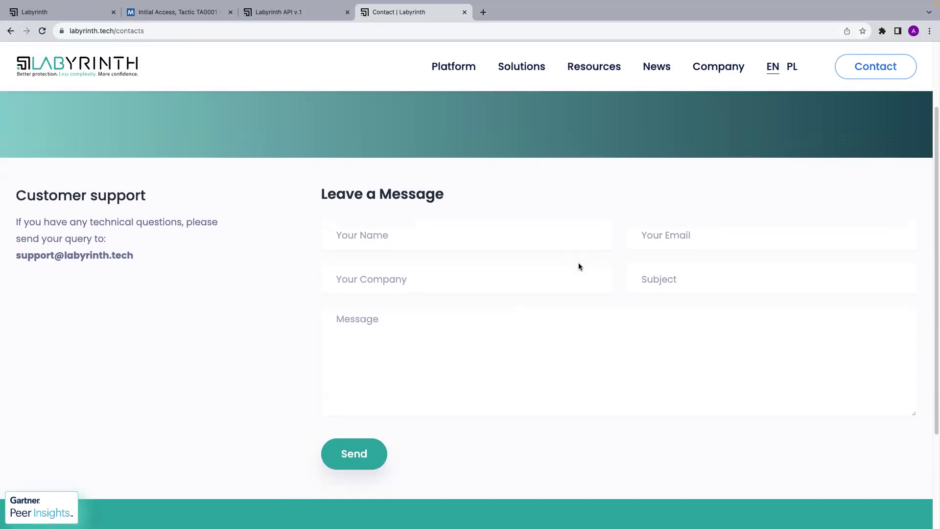
{"action": "left_click", "coordinate": [74, 13]}
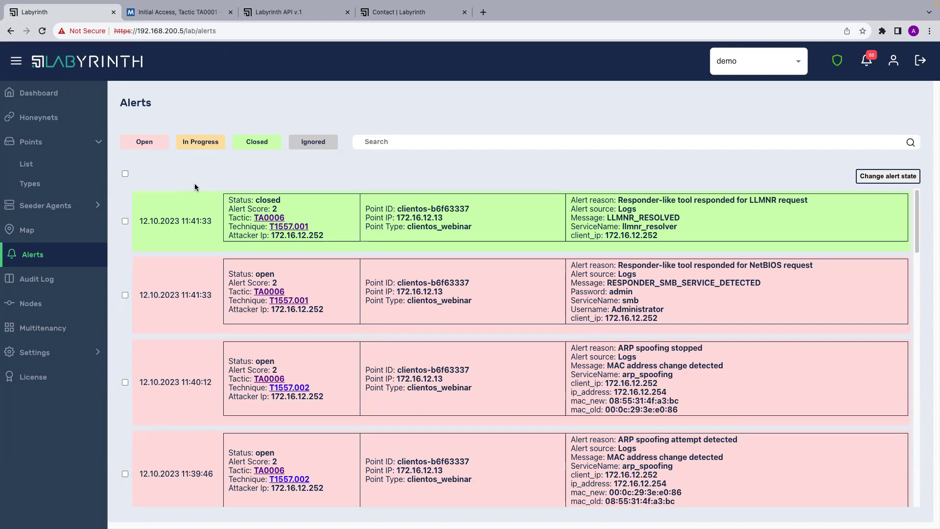
{"action": "left_click", "coordinate": [249, 141]}
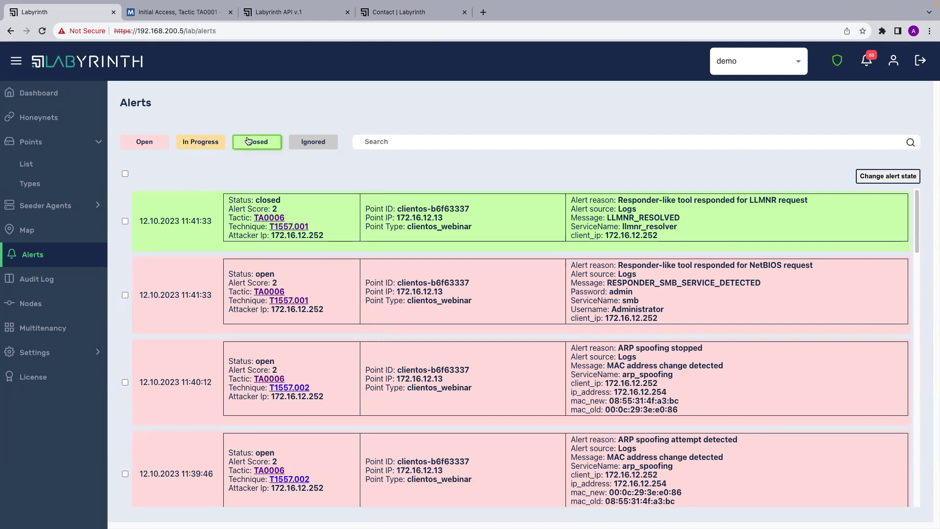